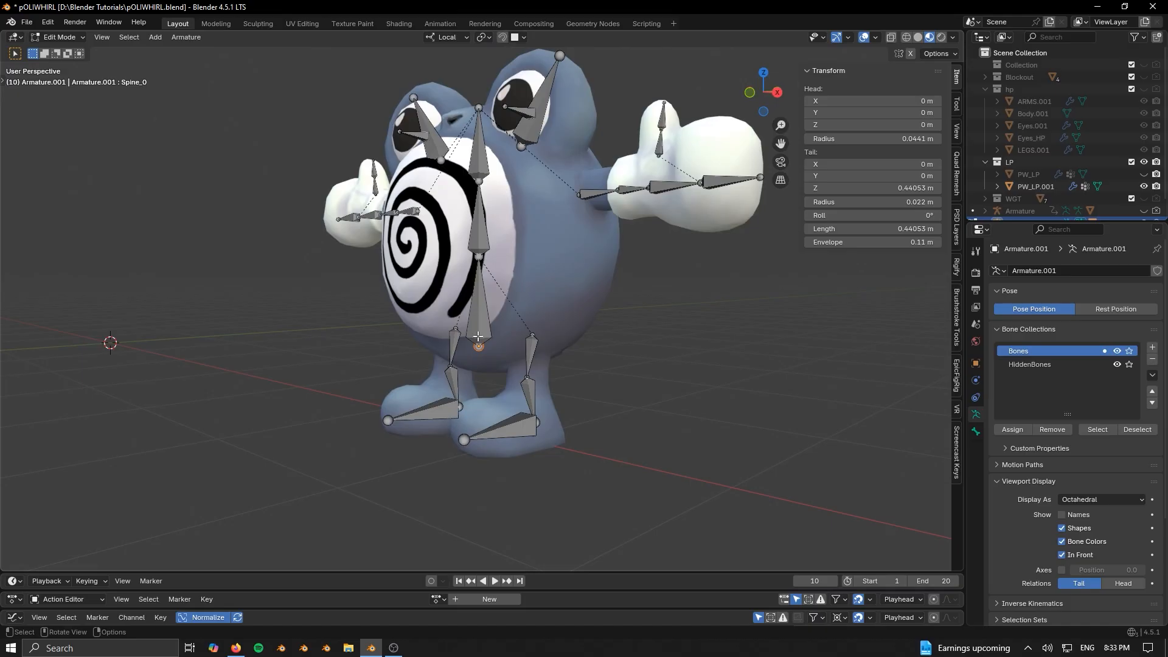
Switch the armature to Pose Mode and select the lowest spine bone to examine it
{"action": "key", "text": "ctrl+Tab"}
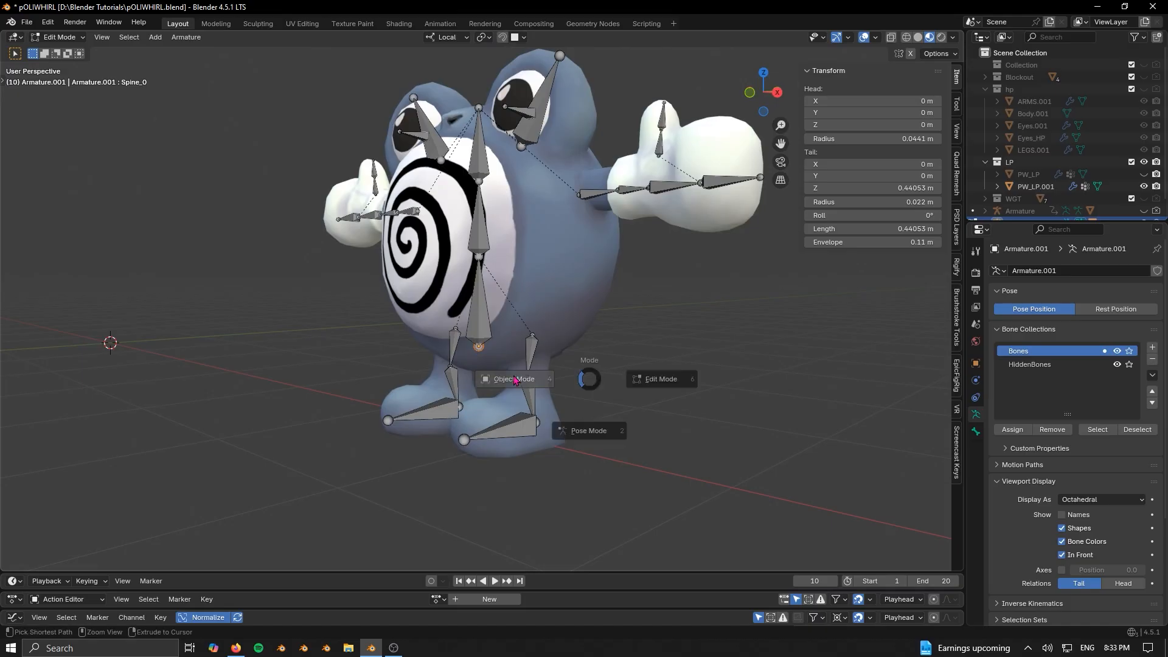
{"action": "left_click", "coordinate": [515, 378]}
{"action": "key", "text": "ctrl+Tab"}
{"action": "left_click", "coordinate": [471, 327]}
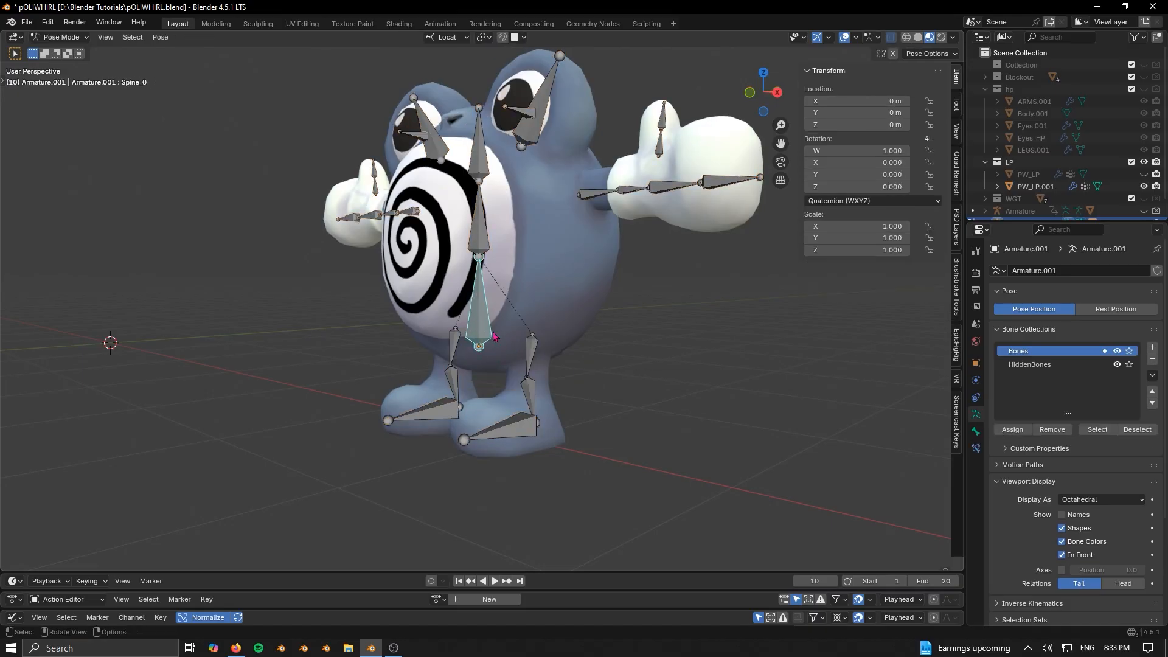
{"action": "middle_click_drag", "start_coordinate": [484, 325], "coordinate": [537, 352]}
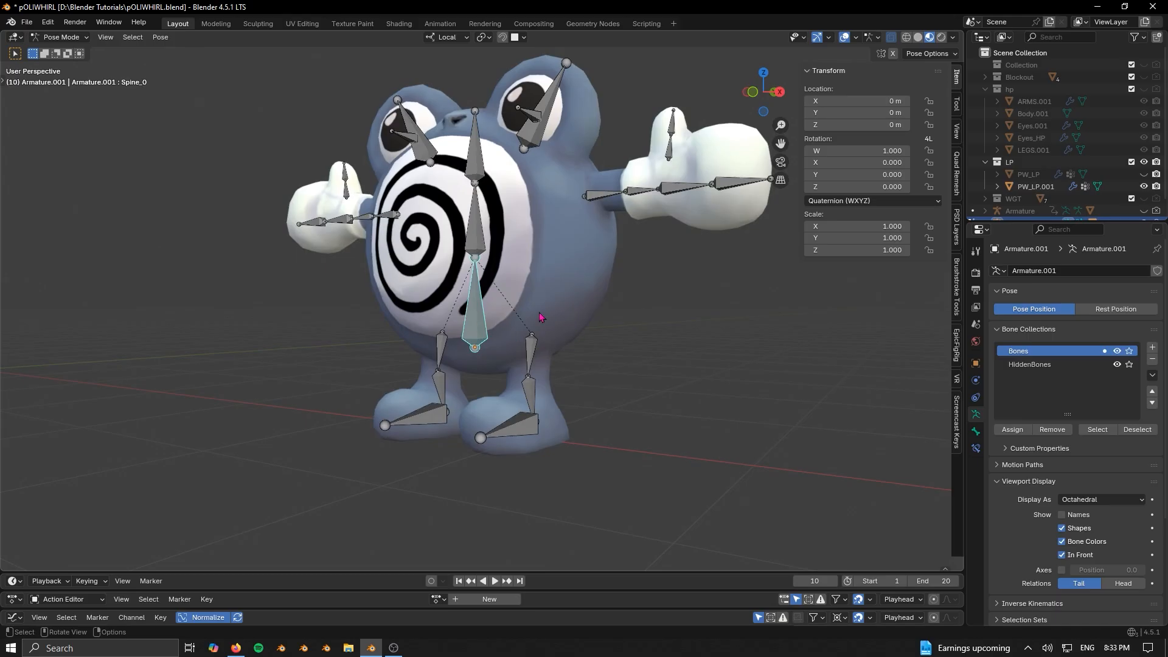
In Edit Mode, extrude a new bone about 0.64 m long backward along Y from the base of the lowest spine bone
{"action": "key", "text": "Tab"}
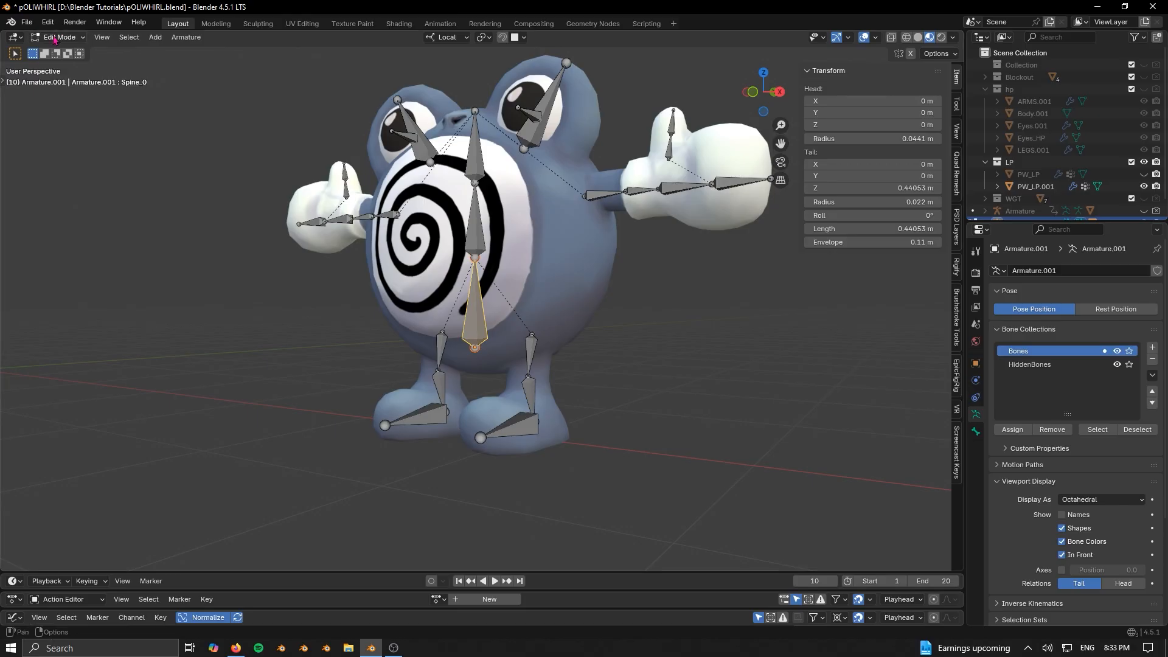
{"action": "middle_click_drag", "start_coordinate": [529, 360], "coordinate": [496, 366]}
{"action": "scroll", "coordinate": [474, 326], "scroll_direction": "up", "scroll_amount": 5}
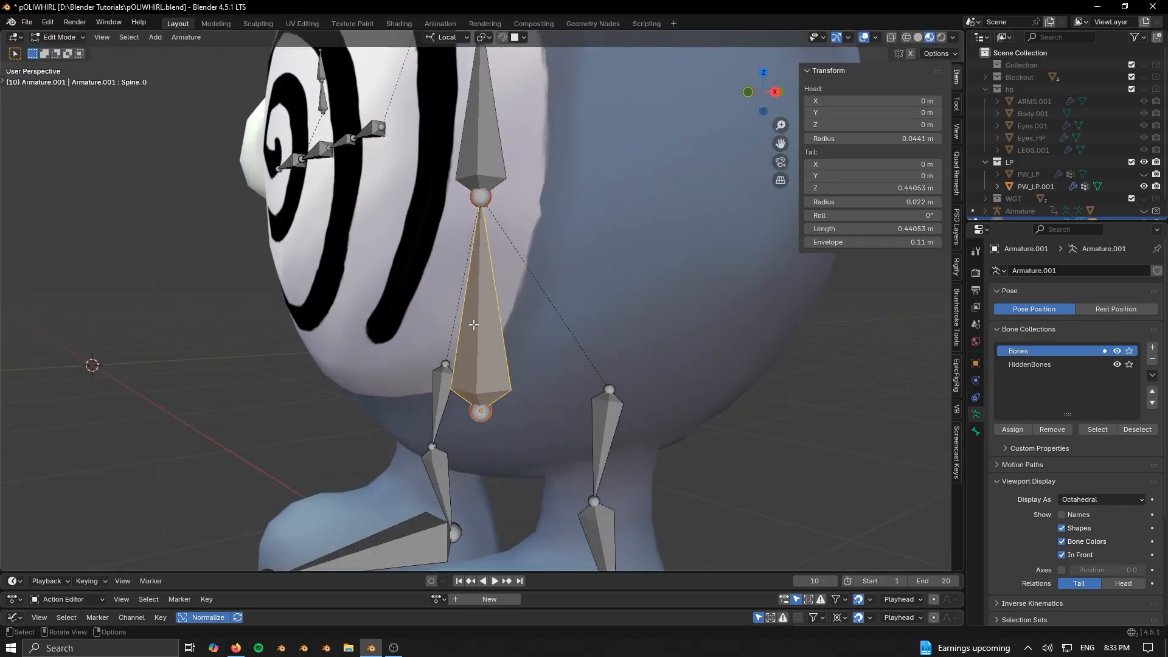
{"action": "left_click", "coordinate": [473, 416]}
{"action": "key", "text": "KP_1"}
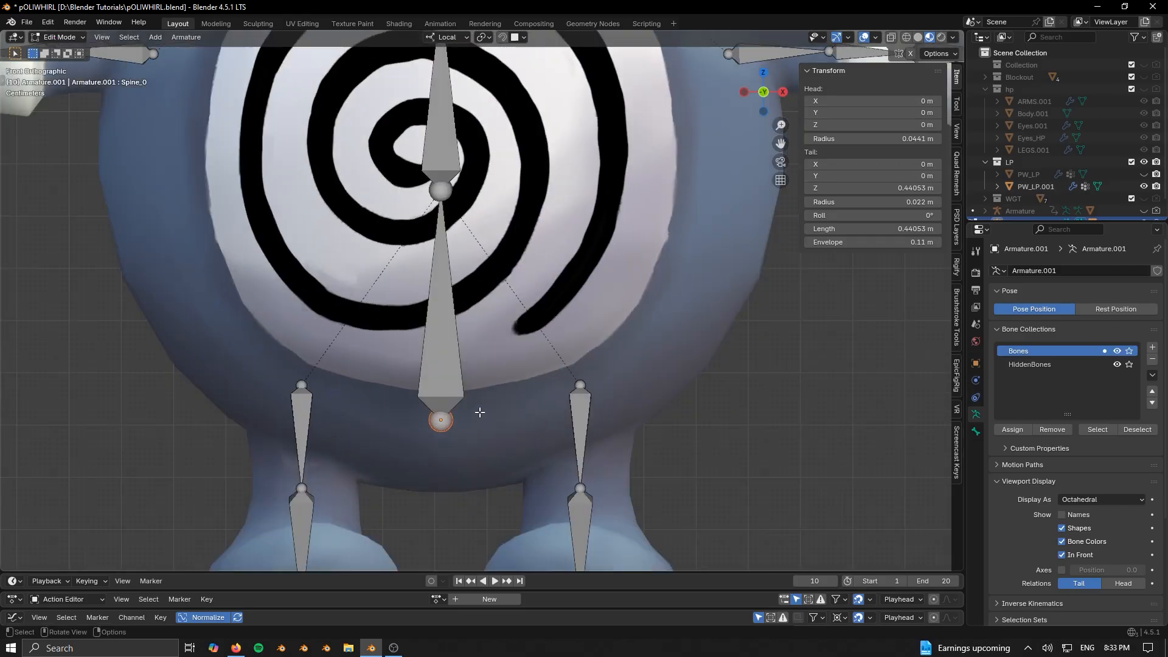
{"action": "key", "text": "KP_3"}
{"action": "scroll", "coordinate": [484, 399], "scroll_direction": "down", "scroll_amount": 2}
{"action": "middle_click_drag", "start_coordinate": [621, 383], "coordinate": [447, 363], "text": "shift"}
{"action": "key", "text": "e"}
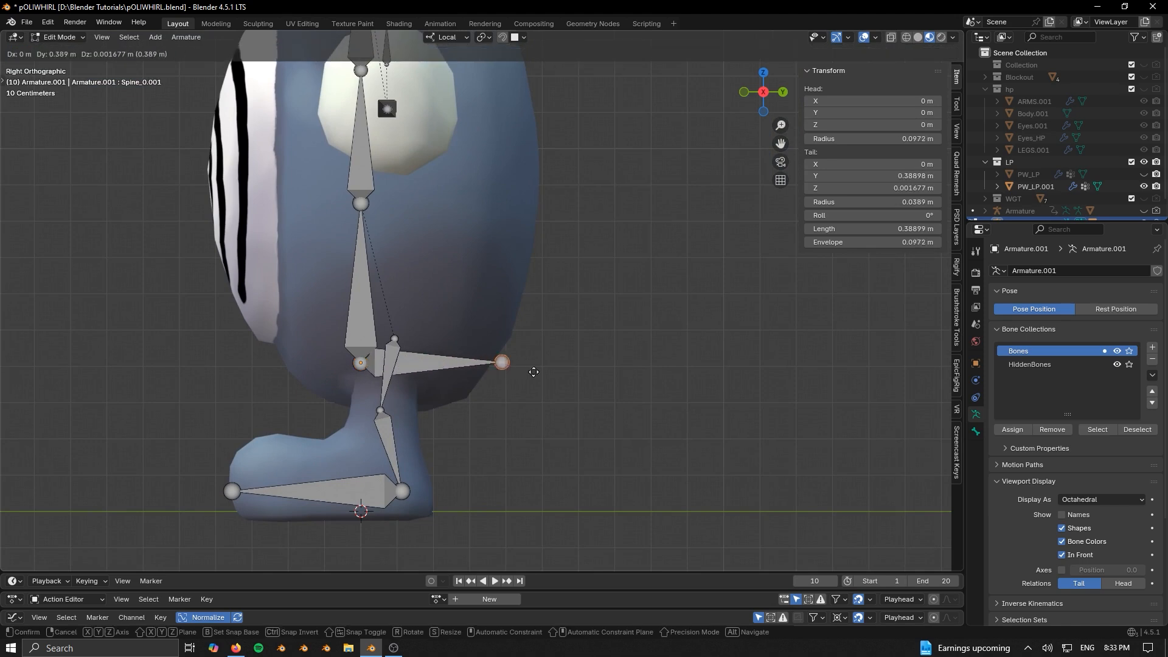
{"action": "key", "text": "y"}
{"action": "left_click", "coordinate": [616, 373]}
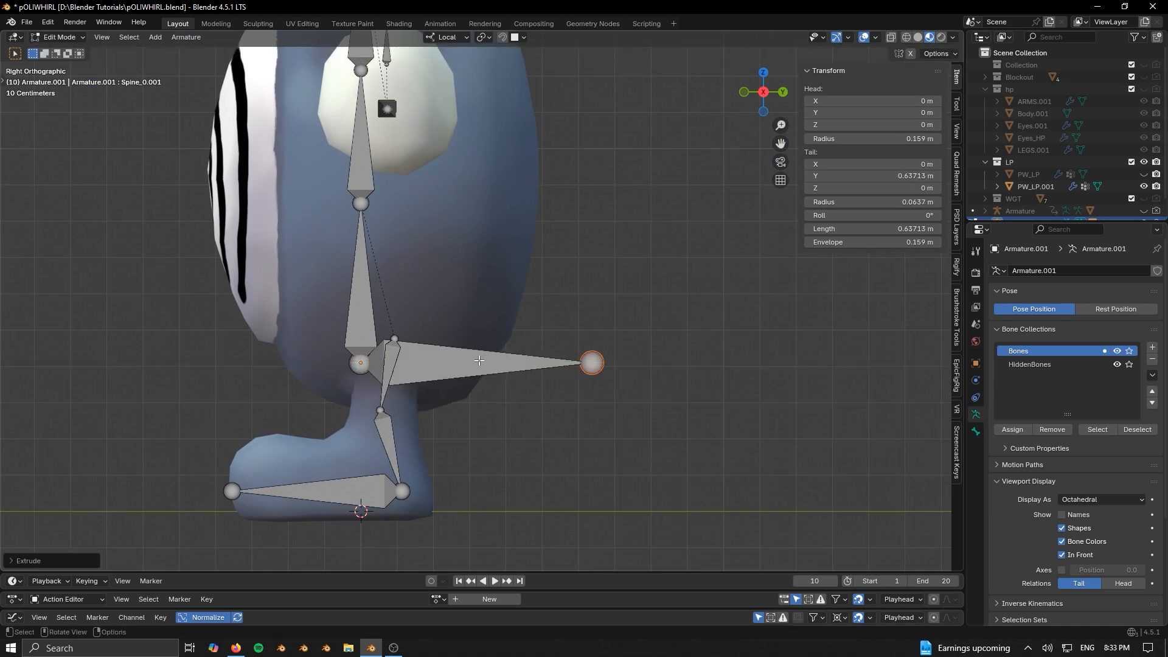
Rename the new horizontal bone as COG
{"action": "key", "text": "F2"}
{"action": "type", "text": "COG"}
{"action": "key", "text": "Return"}
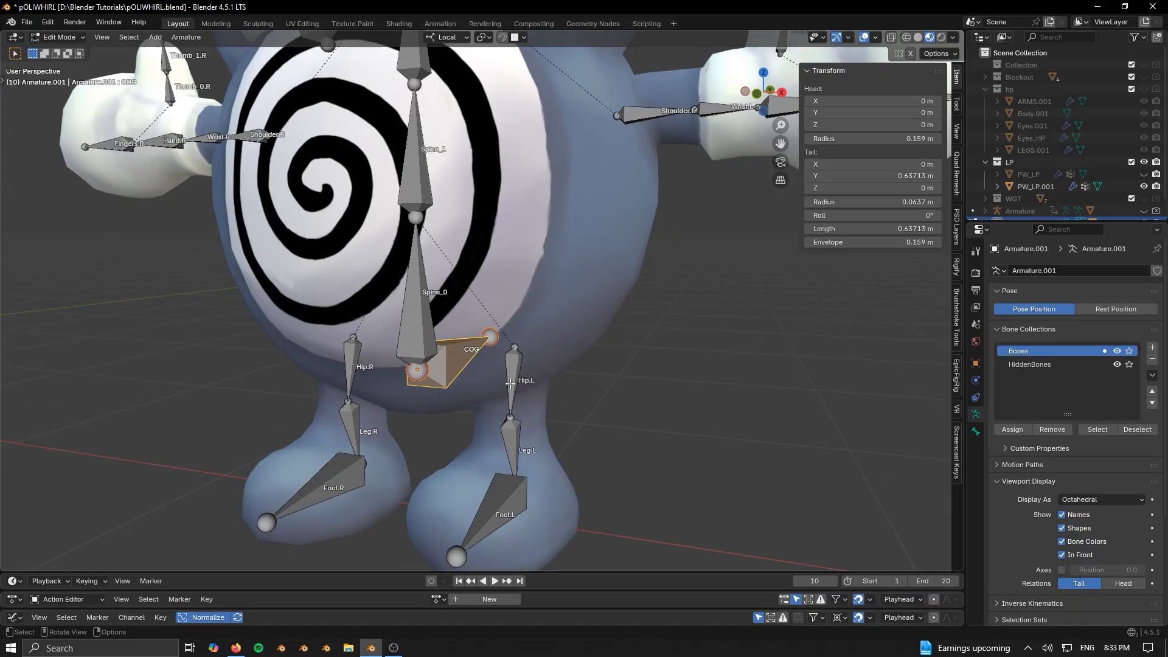
Parent the Hip.L and Hip.R bones to the COG bone with Keep Offset
{"action": "left_click", "coordinate": [511, 384]}
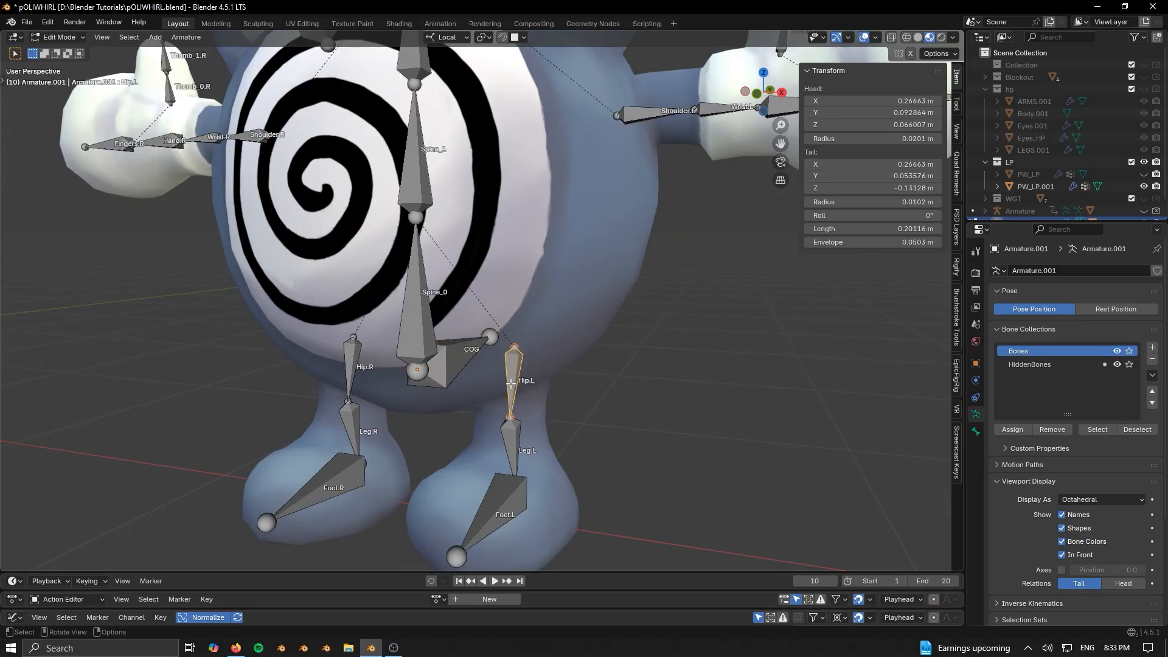
{"action": "left_click", "coordinate": [365, 363], "text": "shift"}
{"action": "middle_click_drag", "start_coordinate": [365, 364], "coordinate": [450, 312]}
{"action": "left_click", "coordinate": [473, 362], "text": "shift"}
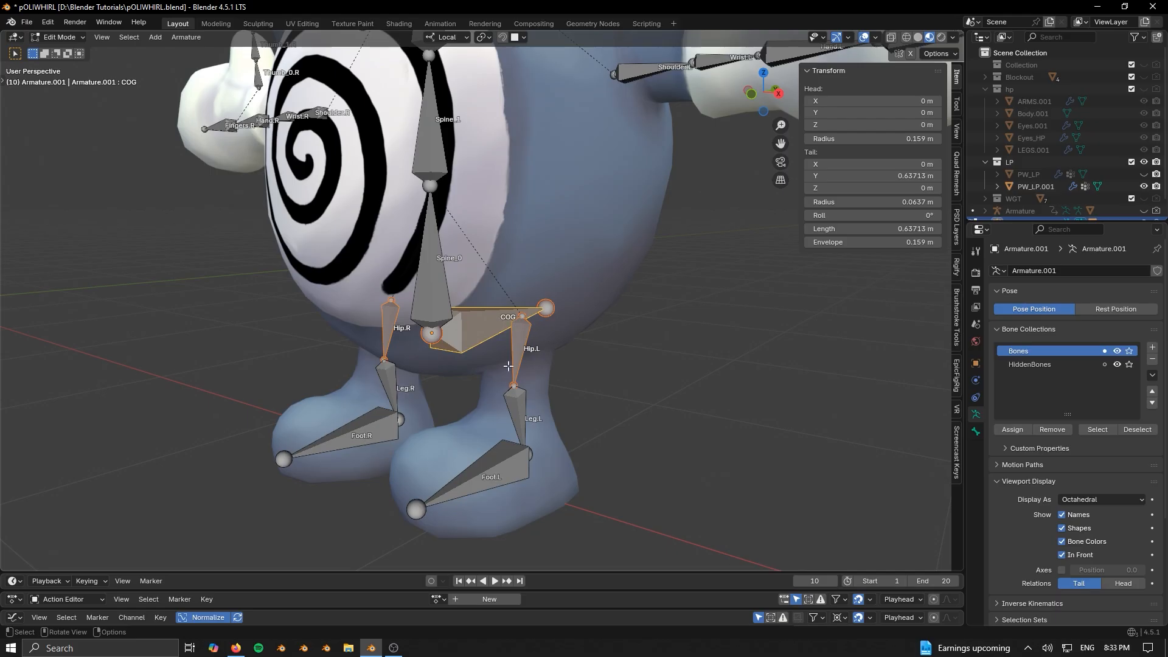
{"action": "middle_click_drag", "start_coordinate": [508, 365], "coordinate": [518, 311]}
{"action": "key", "text": "ctrl+p"}
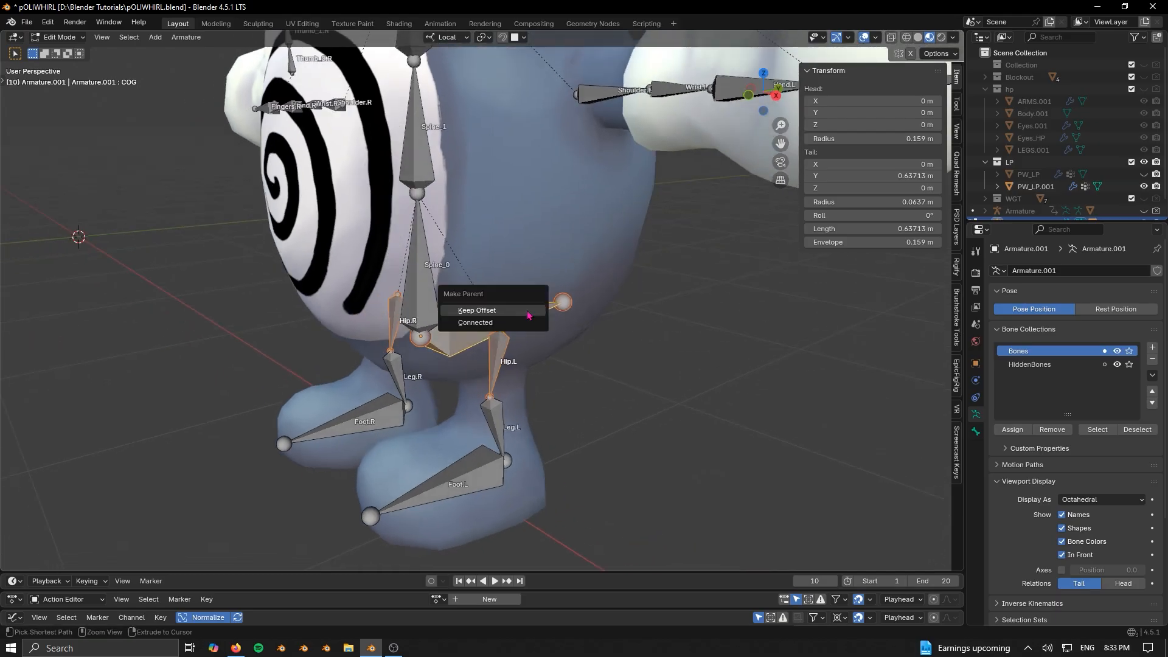
{"action": "left_click", "coordinate": [497, 313]}
Test-move the COG bone in Pose Mode to check whether the hips and legs follow, cancelling each move
{"action": "key", "text": "g"}
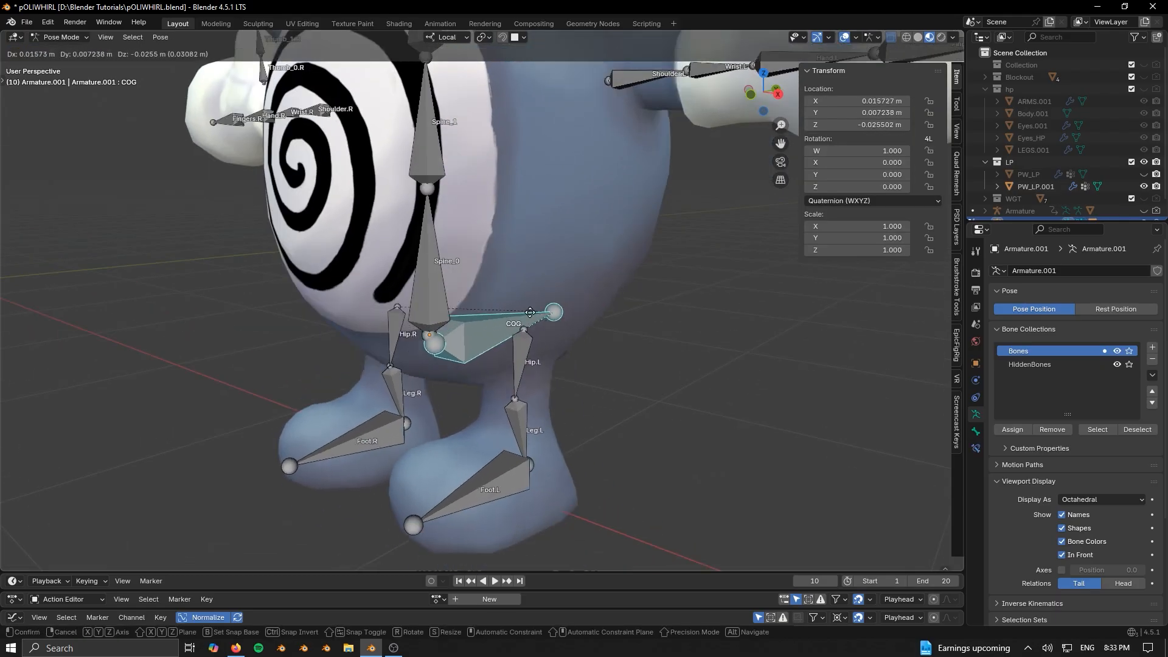
{"action": "right_click", "coordinate": [497, 402]}
{"action": "key", "text": "g"}
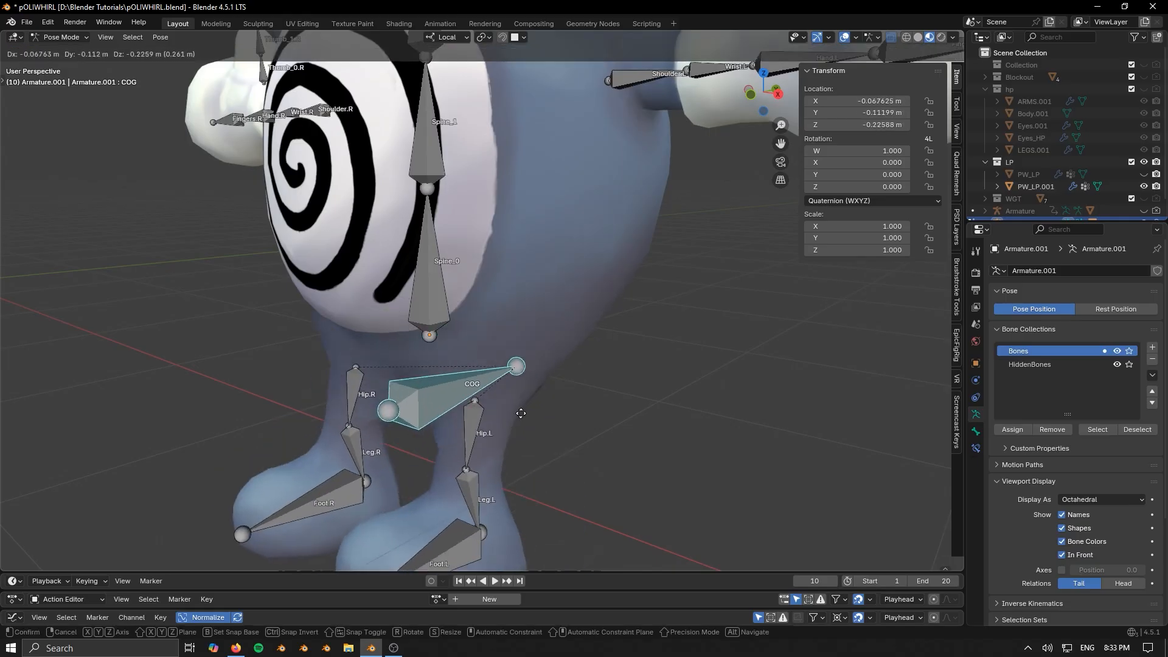
{"action": "right_click", "coordinate": [517, 396]}
{"action": "key", "text": "g"}
{"action": "right_click", "coordinate": [546, 349]}
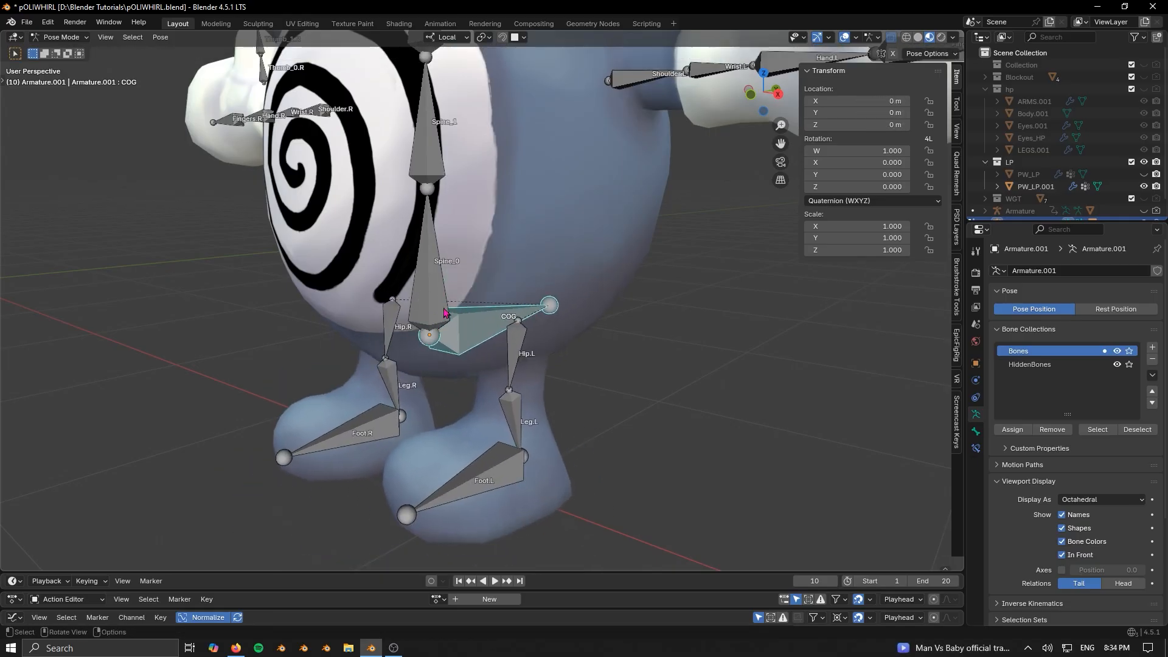
In Edit Mode, undo the accidental bone separation and parent Spine_0 to the COG bone with Keep Offset
{"action": "left_click_drag", "start_coordinate": [443, 309], "coordinate": [433, 278]}
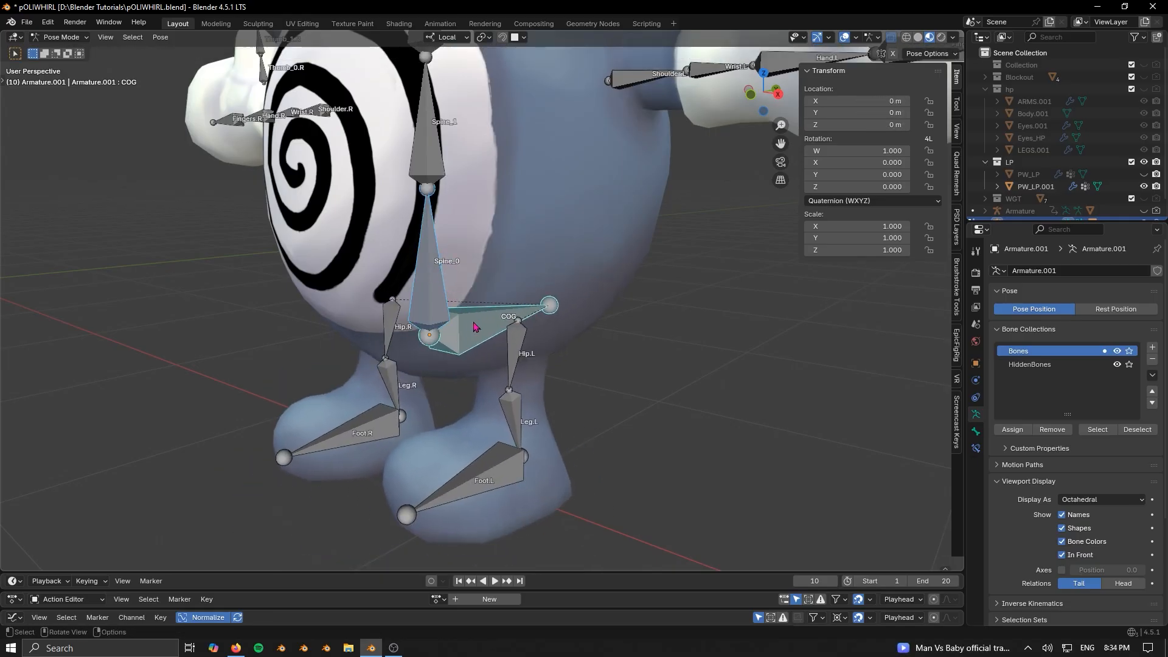
{"action": "key", "text": "ctrl+Tab"}
{"action": "key", "text": "Tab"}
{"action": "left_click", "coordinate": [434, 252]}
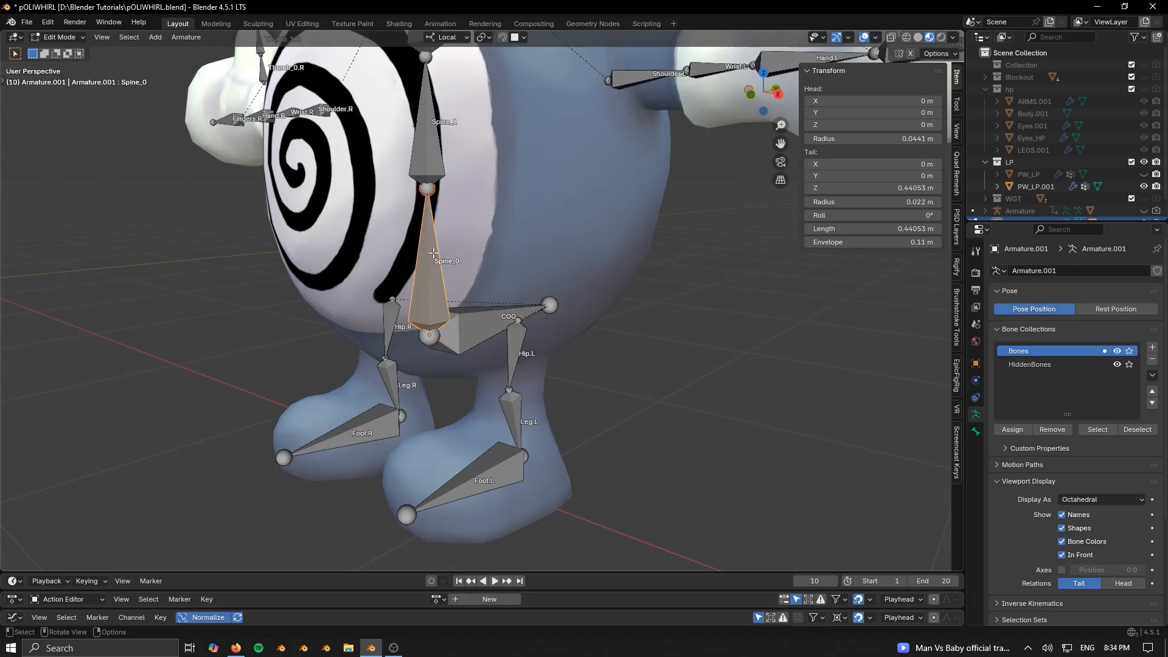
{"action": "left_click", "coordinate": [460, 325], "text": "shift"}
{"action": "key", "text": "p"}
{"action": "key", "text": "ctrl+z"}
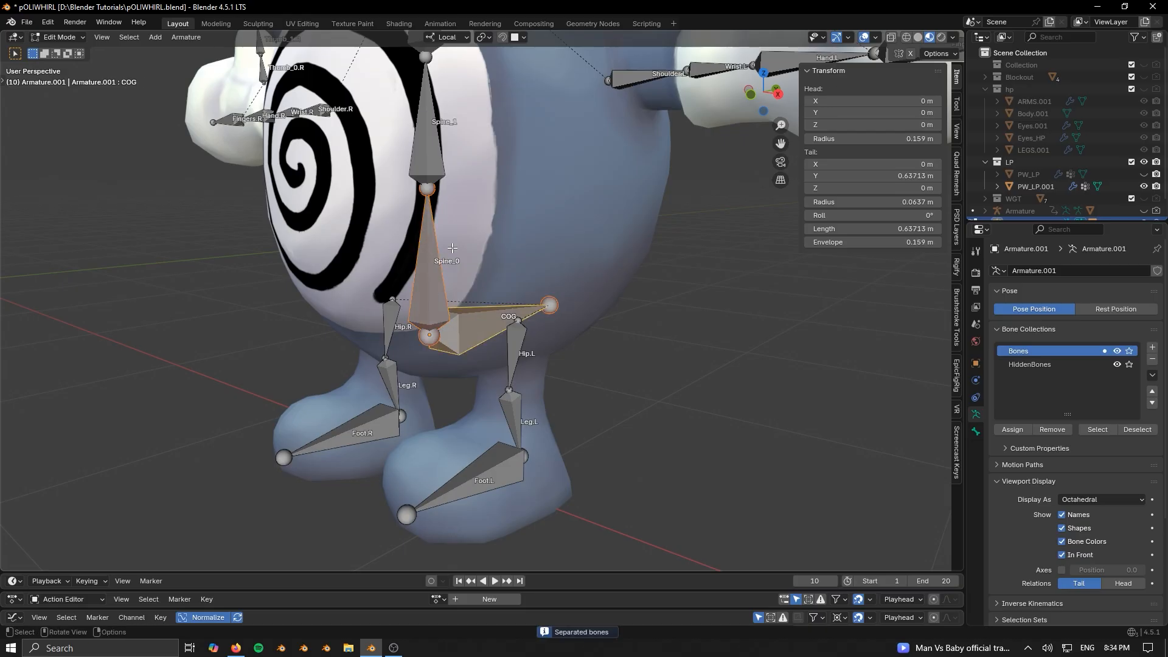
{"action": "key", "text": "ctrl+p"}
{"action": "left_click", "coordinate": [453, 250]}
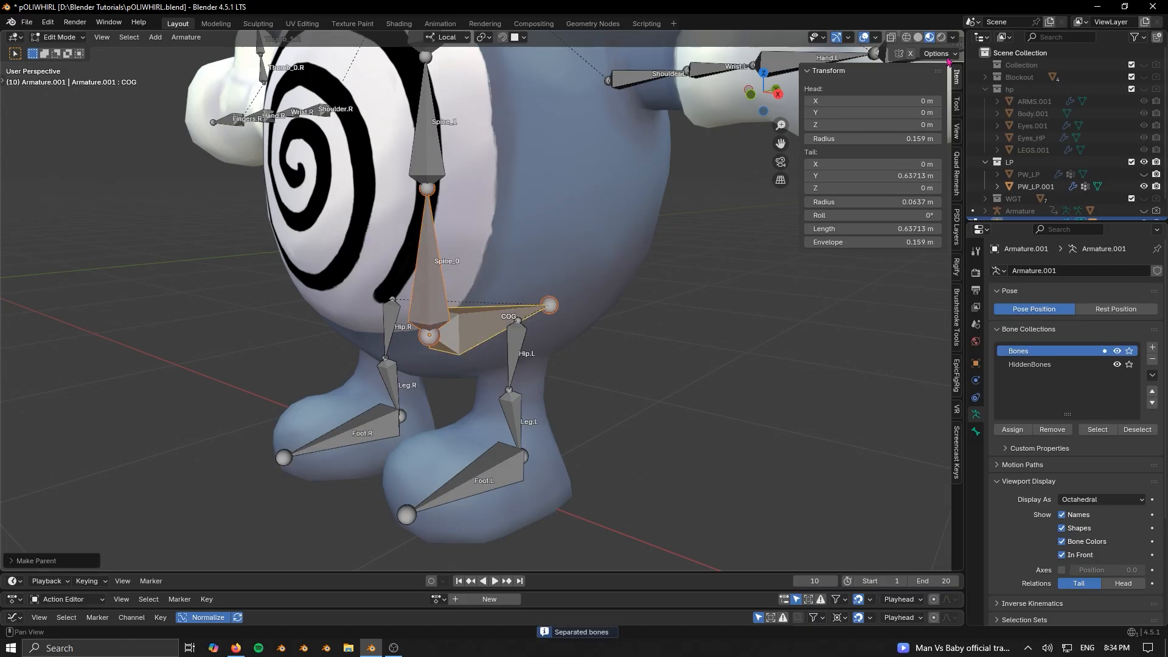
Test-move the COG bone in Pose Mode to check whether the spine follows it
{"action": "key", "text": "ctrl+Tab"}
{"action": "left_click", "coordinate": [482, 324]}
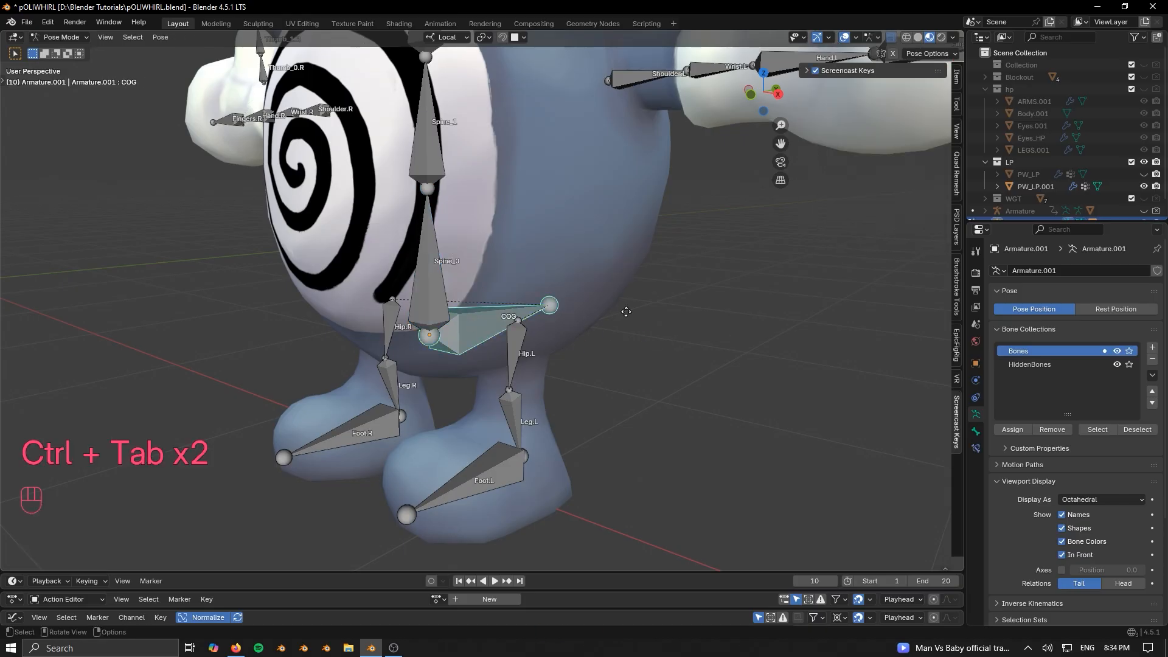
{"action": "key", "text": "g"}
{"action": "right_click", "coordinate": [588, 319]}
{"action": "key", "text": "g"}
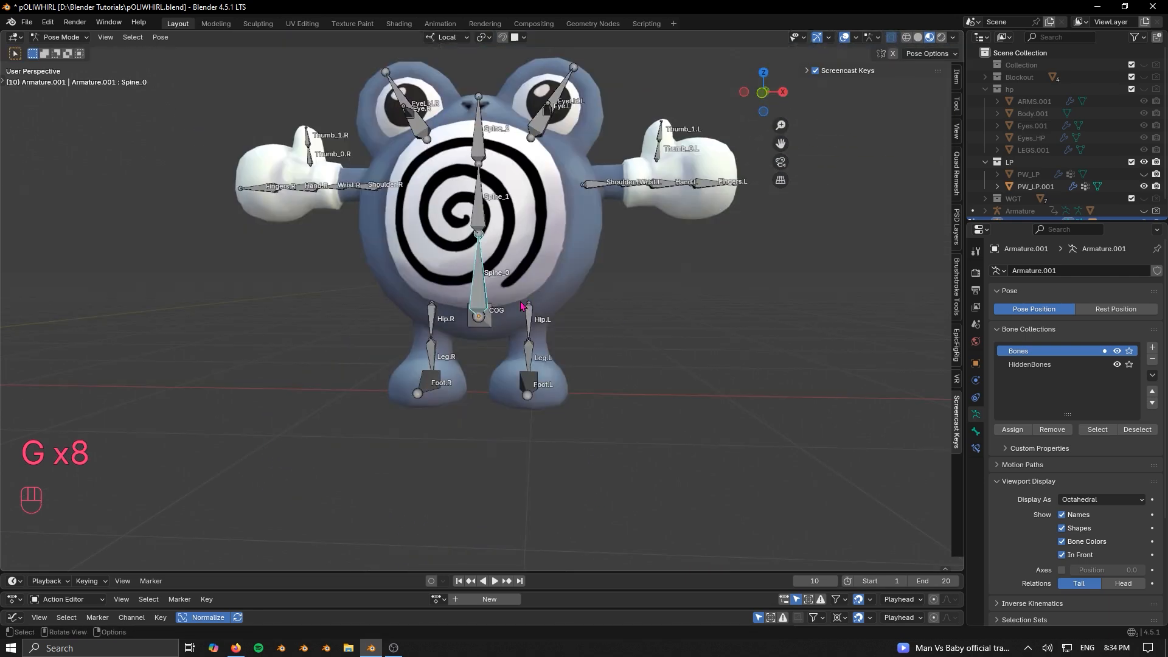
Test-move the Spine_0 bone to check how it behaves independently of the COG bone, cancelling the move
{"action": "scroll", "coordinate": [517, 295], "scroll_direction": "up", "scroll_amount": 4}
{"action": "key", "text": "g"}
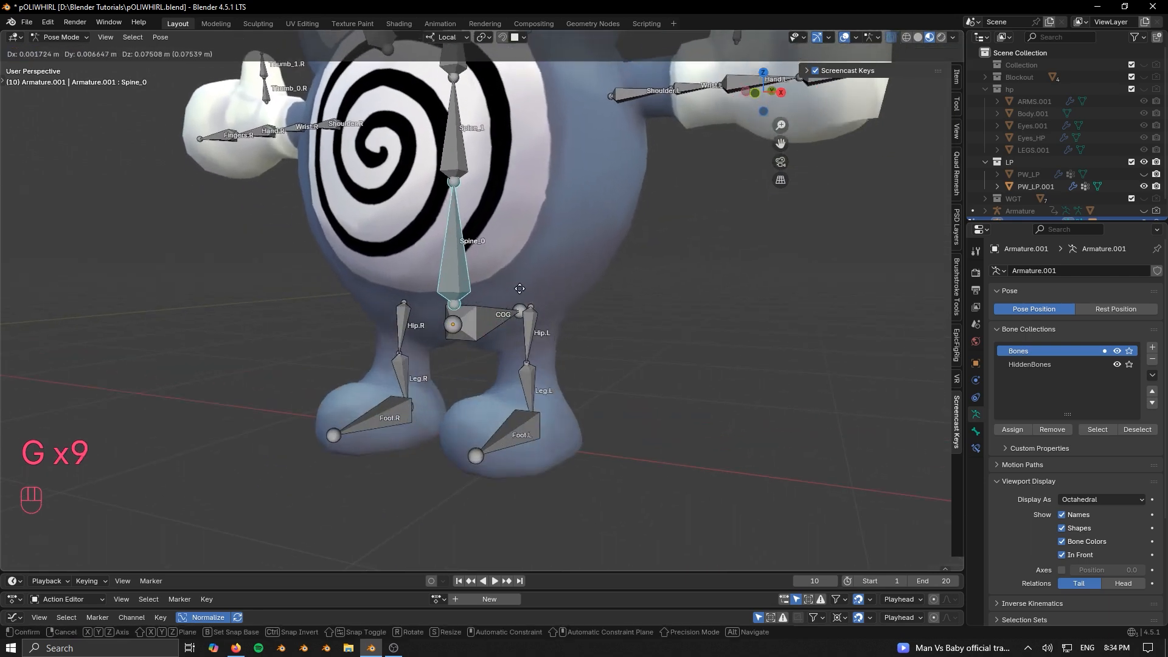
{"action": "right_click", "coordinate": [527, 347]}
{"action": "scroll", "coordinate": [528, 322], "scroll_direction": "down", "scroll_amount": 3}
{"action": "middle_click_drag", "start_coordinate": [610, 326], "coordinate": [545, 349], "text": "shift"}
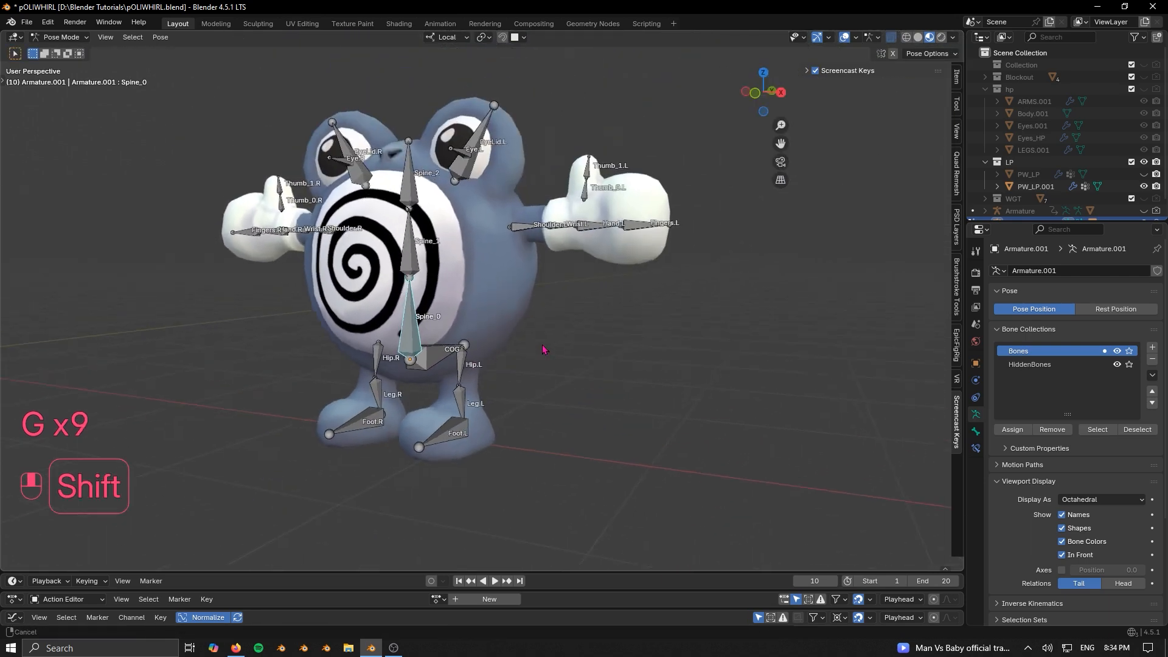
In Edit Mode, duplicate the COG bone from the side view and move the copy straight down along Z to ground level
{"action": "left_click", "coordinate": [455, 306]}
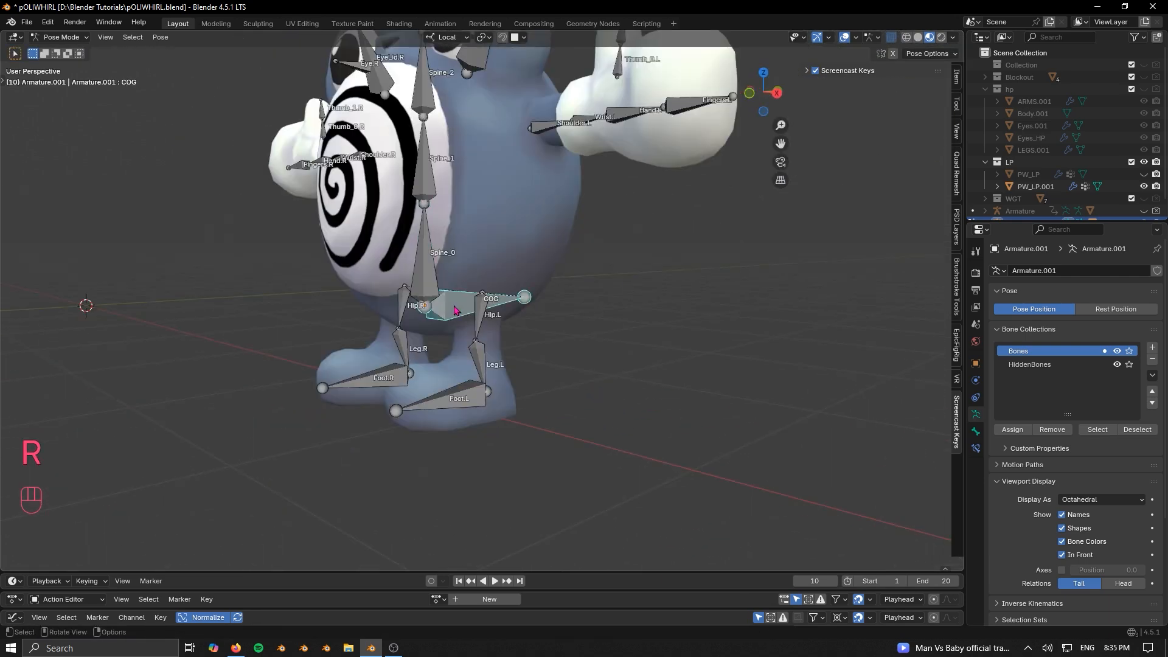
{"action": "key", "text": "Tab"}
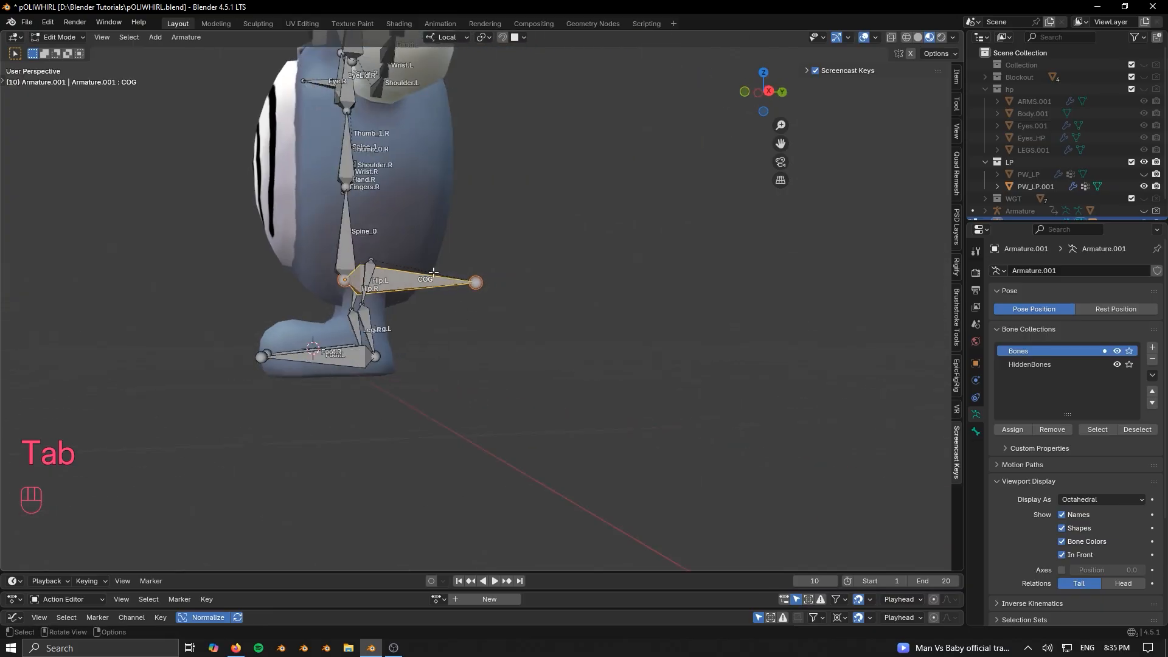
{"action": "key", "text": "KP_1"}
{"action": "key", "text": "KP_3"}
{"action": "scroll", "coordinate": [357, 339], "scroll_direction": "up", "scroll_amount": 4}
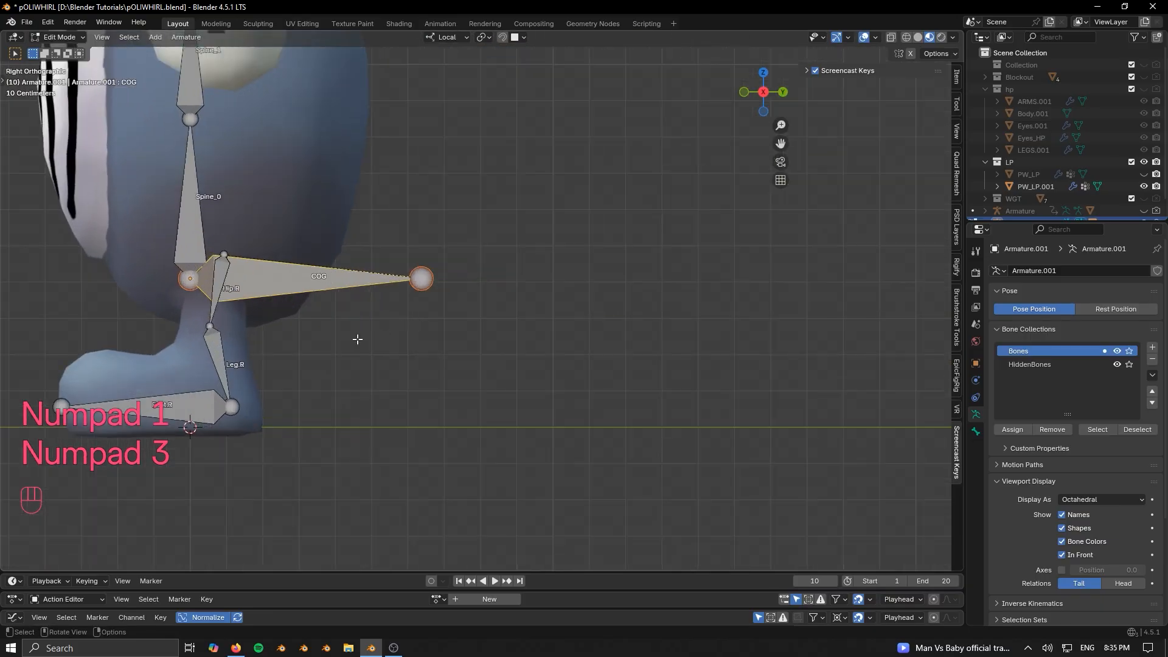
{"action": "middle_click_drag", "start_coordinate": [357, 338], "coordinate": [494, 347], "text": "shift"}
{"action": "scroll", "coordinate": [429, 305], "scroll_direction": "up", "scroll_amount": 1}
{"action": "middle_click_drag", "start_coordinate": [420, 292], "coordinate": [599, 329], "text": "shift"}
{"action": "key", "text": "shift+d"}
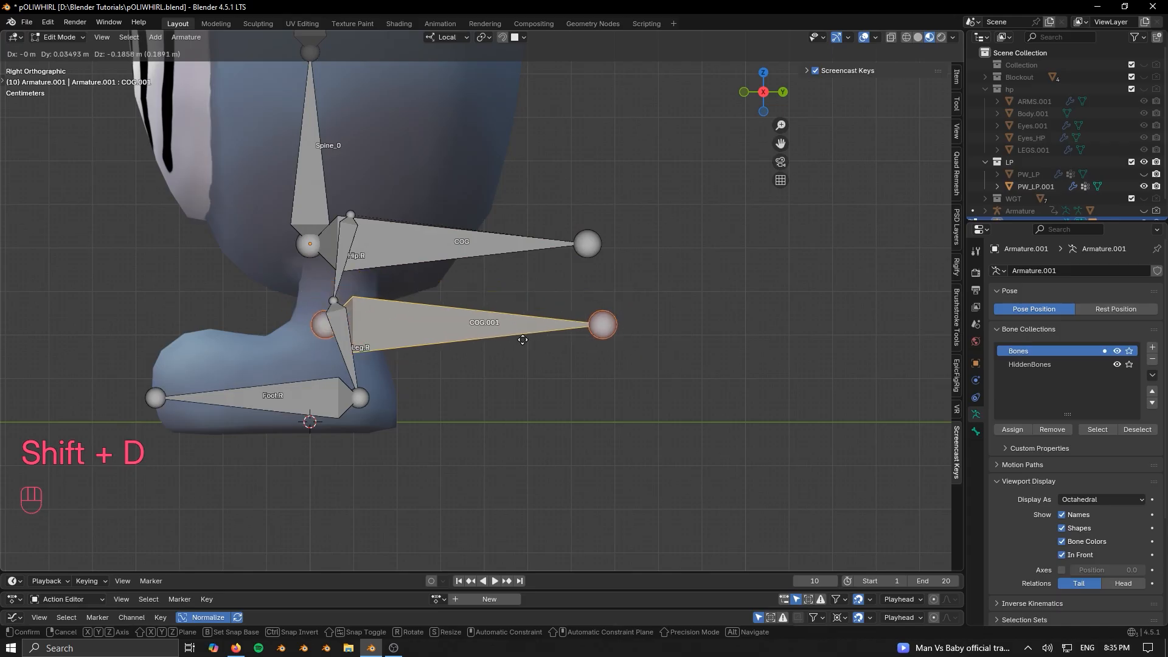
{"action": "key", "text": "z"}
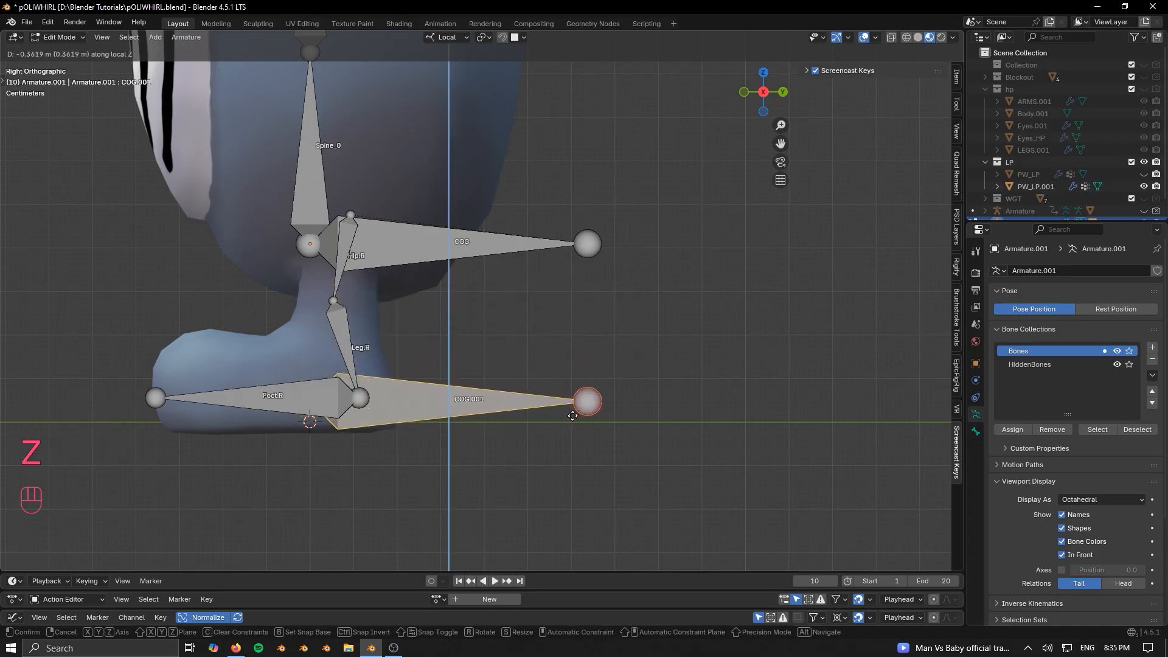
{"action": "left_click", "coordinate": [592, 443]}
Lengthen the duplicated bone at ground level by moving its tip farther backward along Y
{"action": "middle_click_drag", "start_coordinate": [382, 472], "coordinate": [540, 419], "text": "shift"}
{"action": "scroll", "coordinate": [540, 419], "scroll_direction": "up", "scroll_amount": 4}
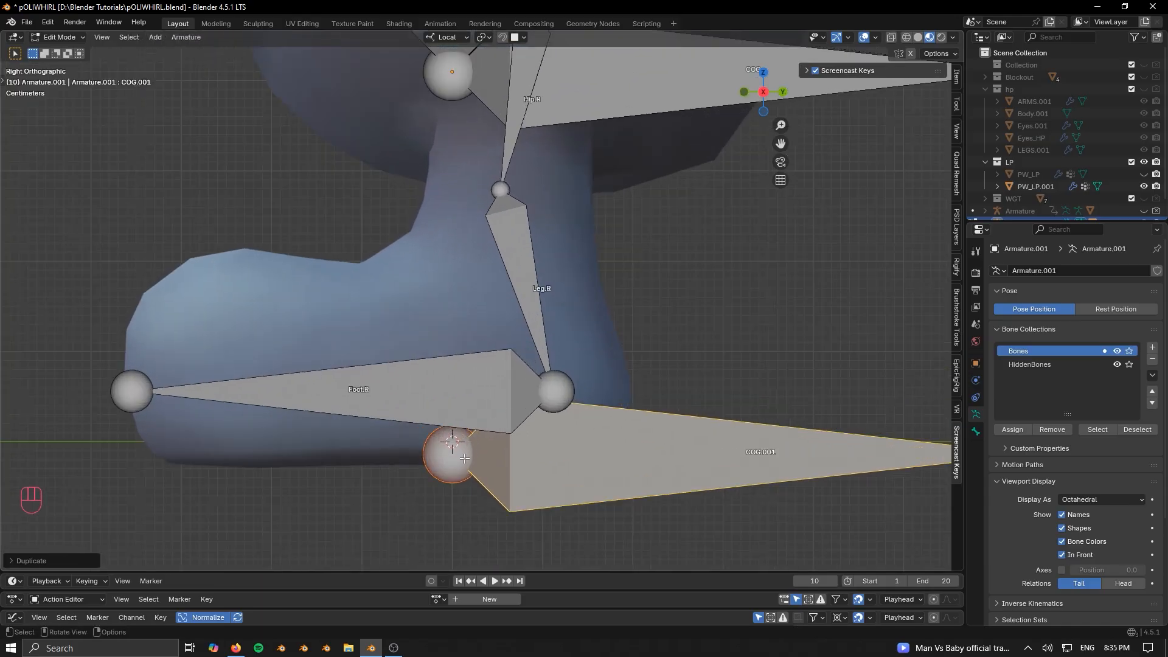
{"action": "middle_click_drag", "start_coordinate": [439, 520], "coordinate": [458, 448], "text": "shift"}
{"action": "scroll", "coordinate": [458, 448], "scroll_direction": "up", "scroll_amount": 3}
{"action": "scroll", "coordinate": [462, 408], "scroll_direction": "down", "scroll_amount": 3}
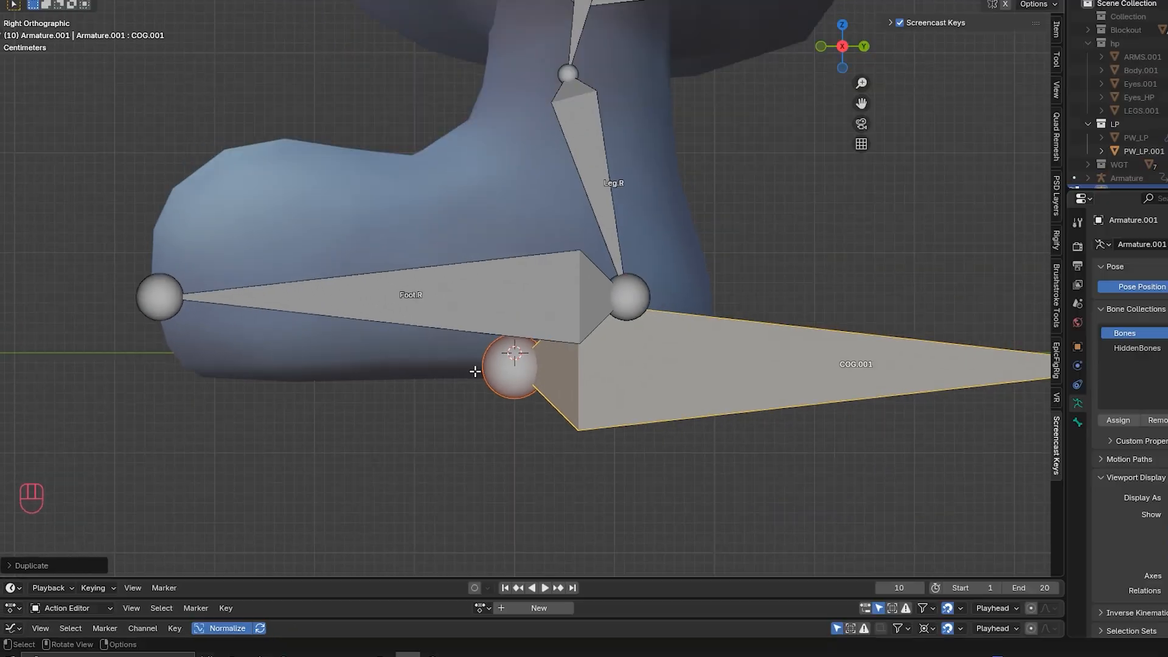
{"action": "scroll", "coordinate": [567, 401], "scroll_direction": "down", "scroll_amount": 6}
{"action": "middle_click_drag", "start_coordinate": [658, 343], "coordinate": [559, 390], "text": "shift"}
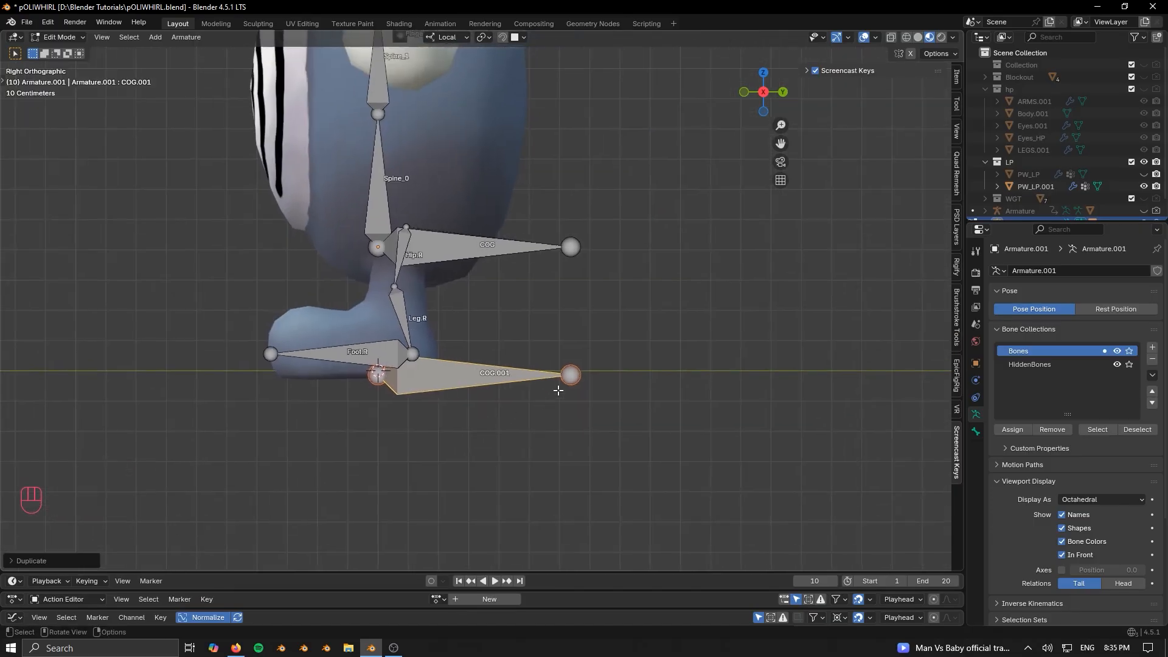
{"action": "key", "text": "s"}
{"action": "key", "text": "s"}
{"action": "key", "text": "s"}
{"action": "key", "text": "g"}
{"action": "key", "text": "x"}
{"action": "key", "text": "y"}
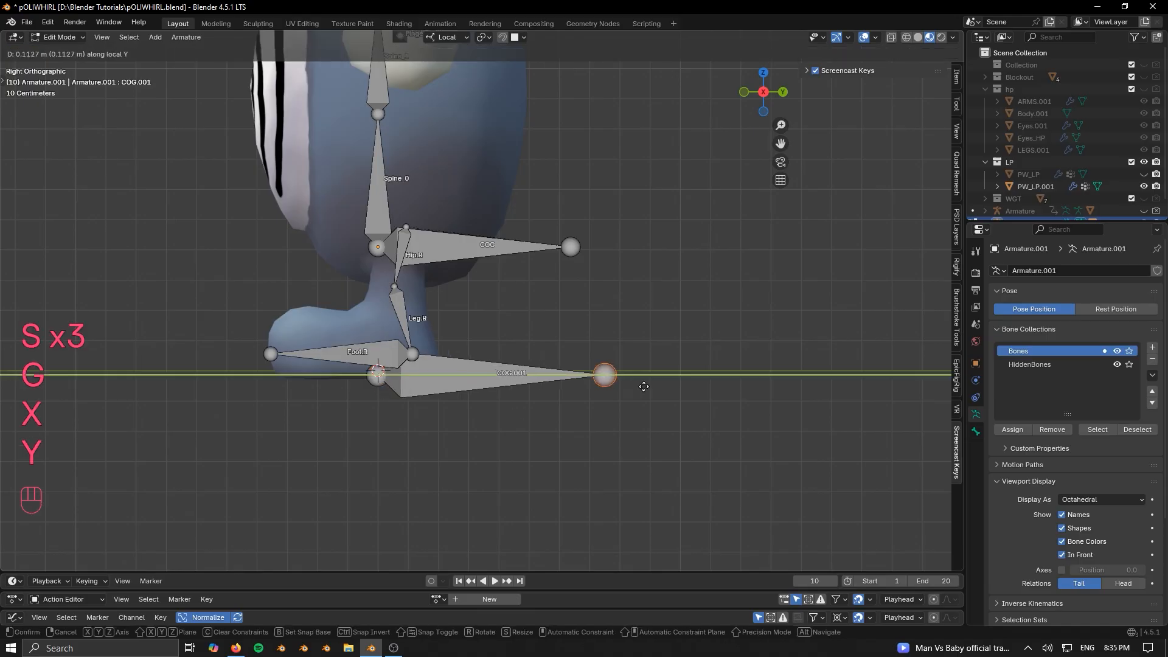
{"action": "left_click", "coordinate": [683, 395]}
Rename the duplicated ground-level bone as ROOT
{"action": "key", "text": "F2"}
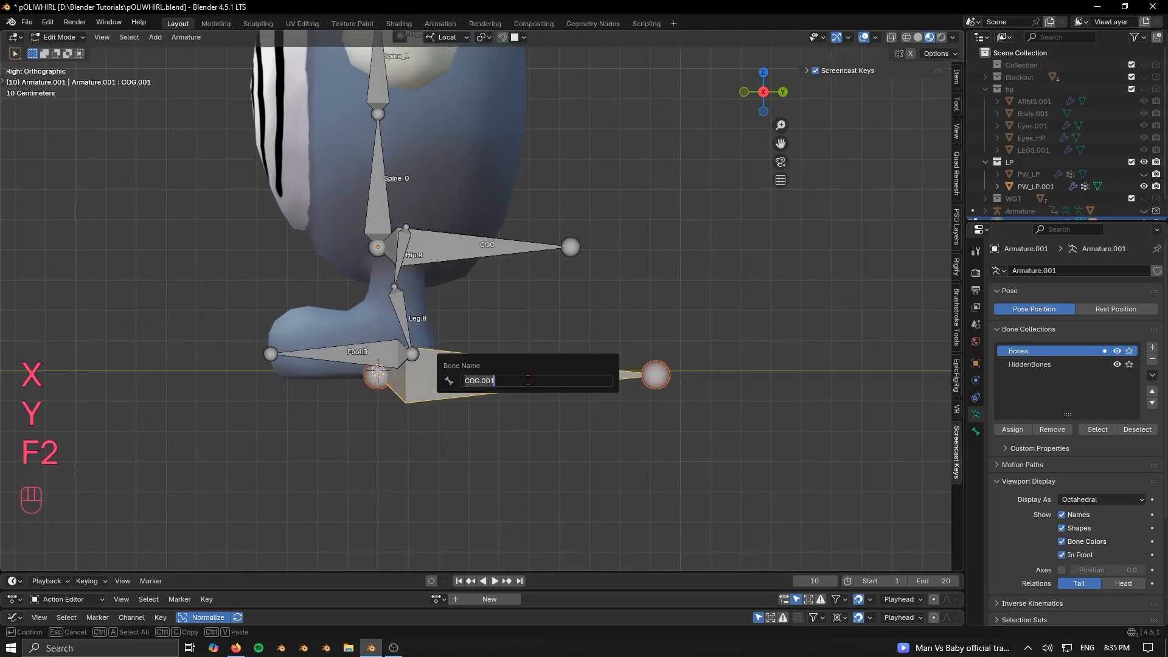
{"action": "type", "text": "ROOT"}
{"action": "key", "text": "Return"}
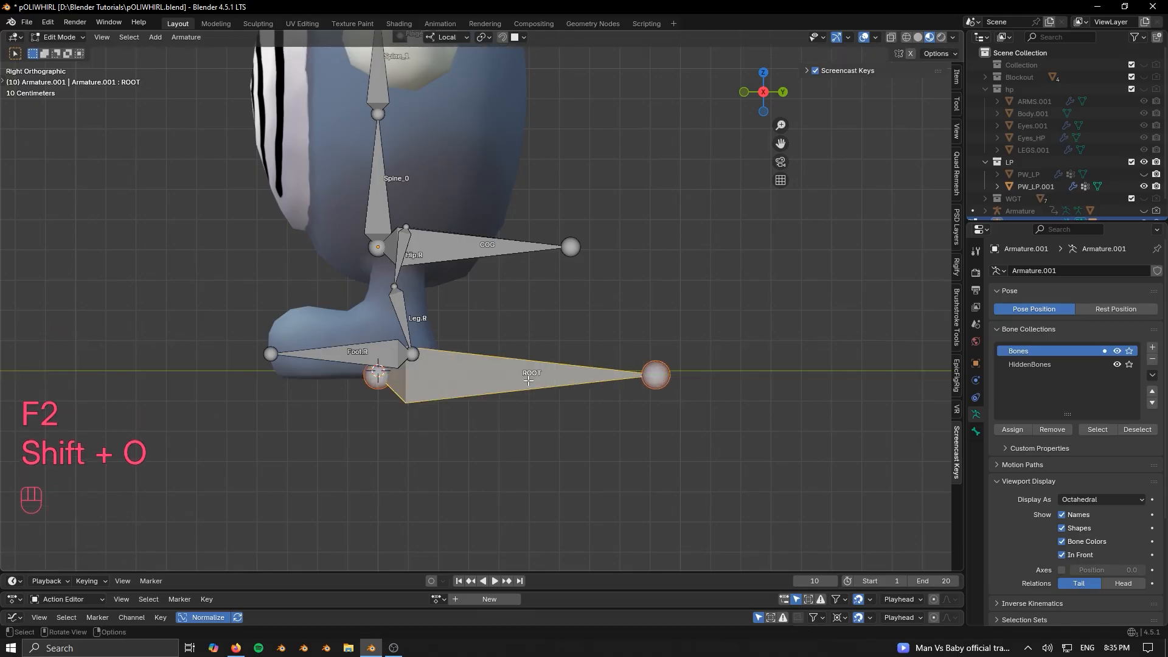
Test-move the ROOT bone in Pose Mode to check whether the rest of the rig follows
{"action": "key", "text": "Tab"}
{"action": "middle_click_drag", "start_coordinate": [528, 380], "coordinate": [550, 365]}
{"action": "key", "text": "g"}
{"action": "key", "text": "g"}
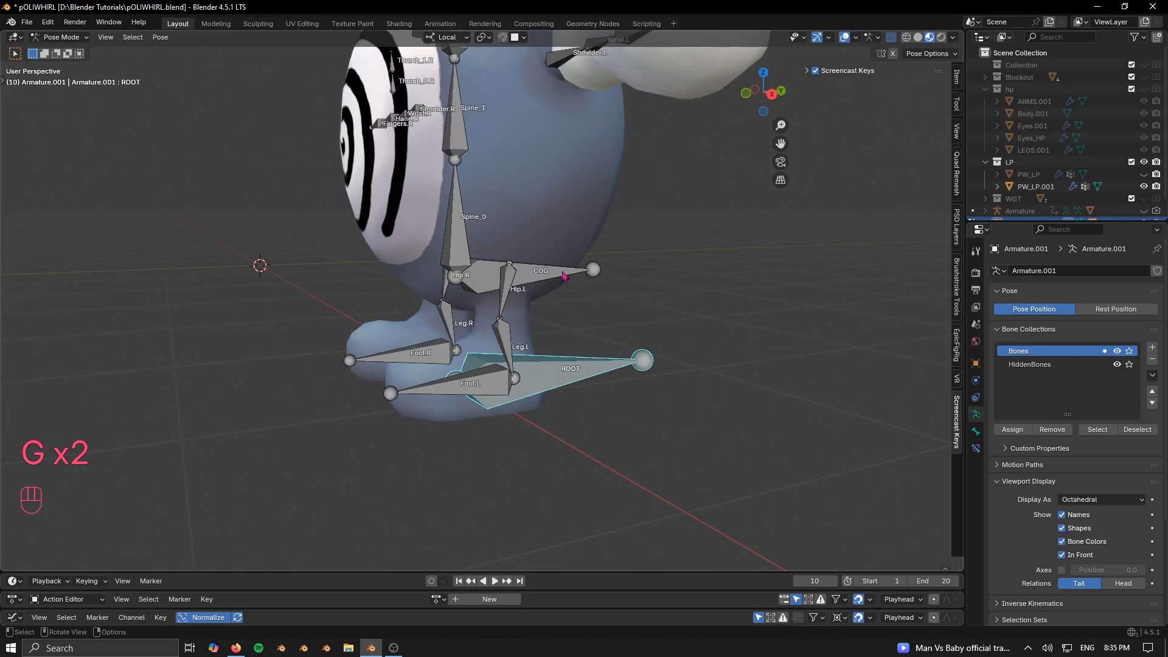
Parent the COG bone to the ROOT bone in Edit Mode, keeping its offset, and return to Pose Mode
{"action": "left_click", "coordinate": [564, 276]}
{"action": "key", "text": "g"}
{"action": "right_click", "coordinate": [558, 304]}
{"action": "key", "text": "Tab"}
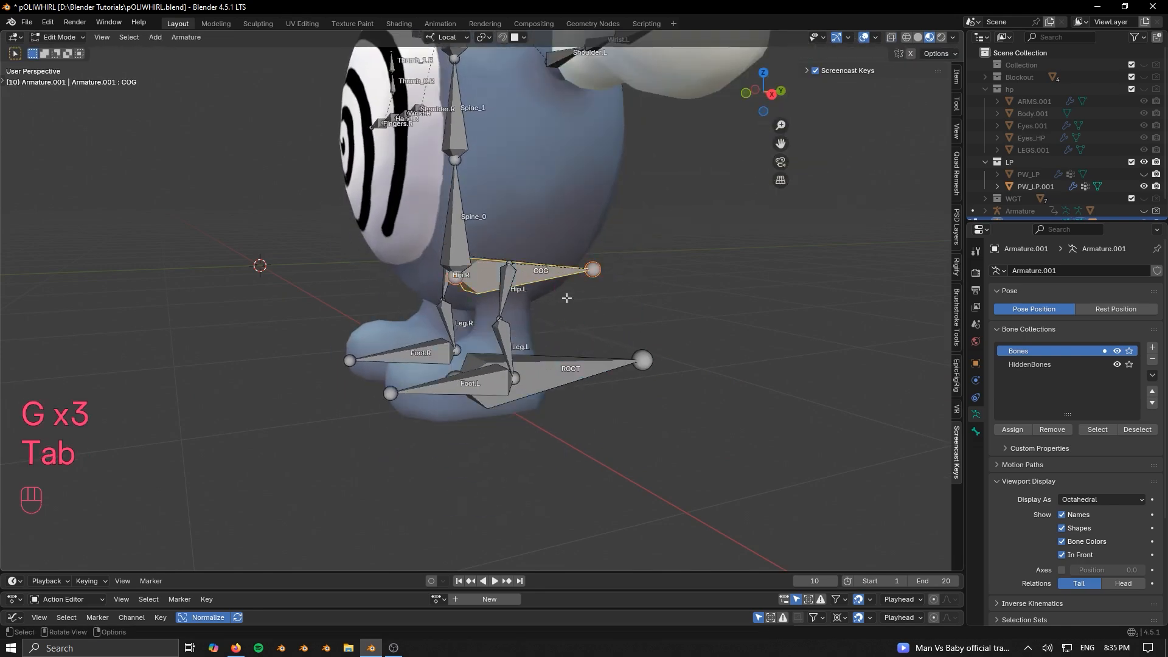
{"action": "left_click", "coordinate": [543, 380], "text": "shift"}
{"action": "key", "text": "ctrl+p"}
{"action": "left_click", "coordinate": [553, 326]}
{"action": "key", "text": "Tab"}
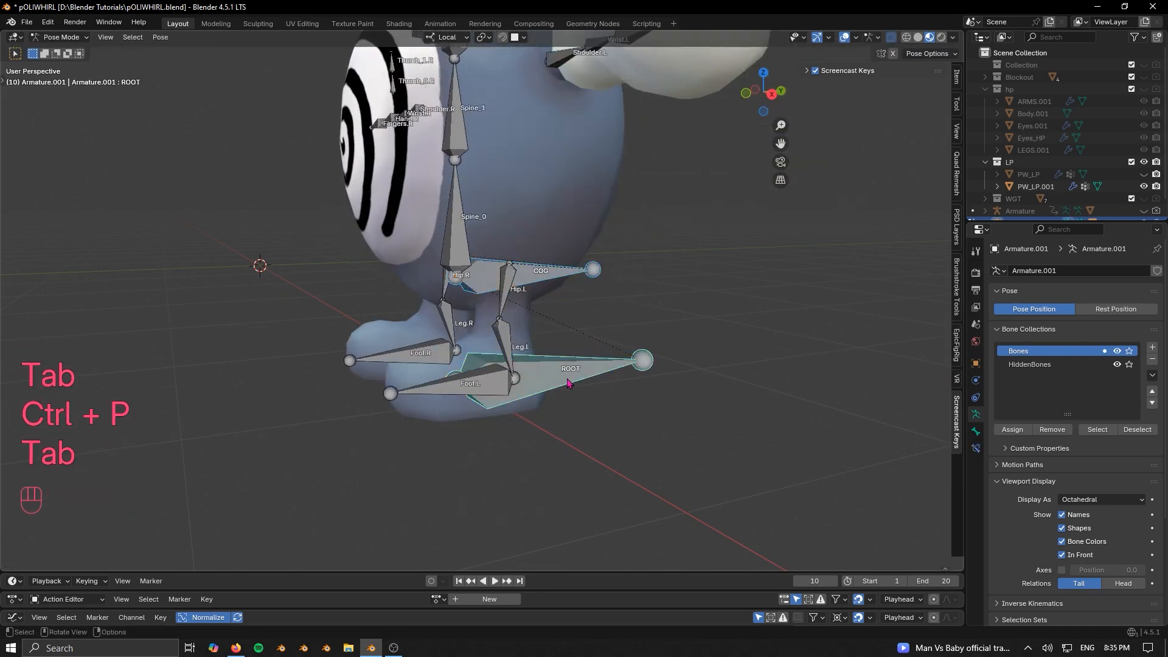
Test-move the ROOT bone and the COG bone in Pose Mode to check what follows each one, cancelling each move
{"action": "key", "text": "g"}
{"action": "key", "text": "g"}
{"action": "right_click", "coordinate": [504, 268]}
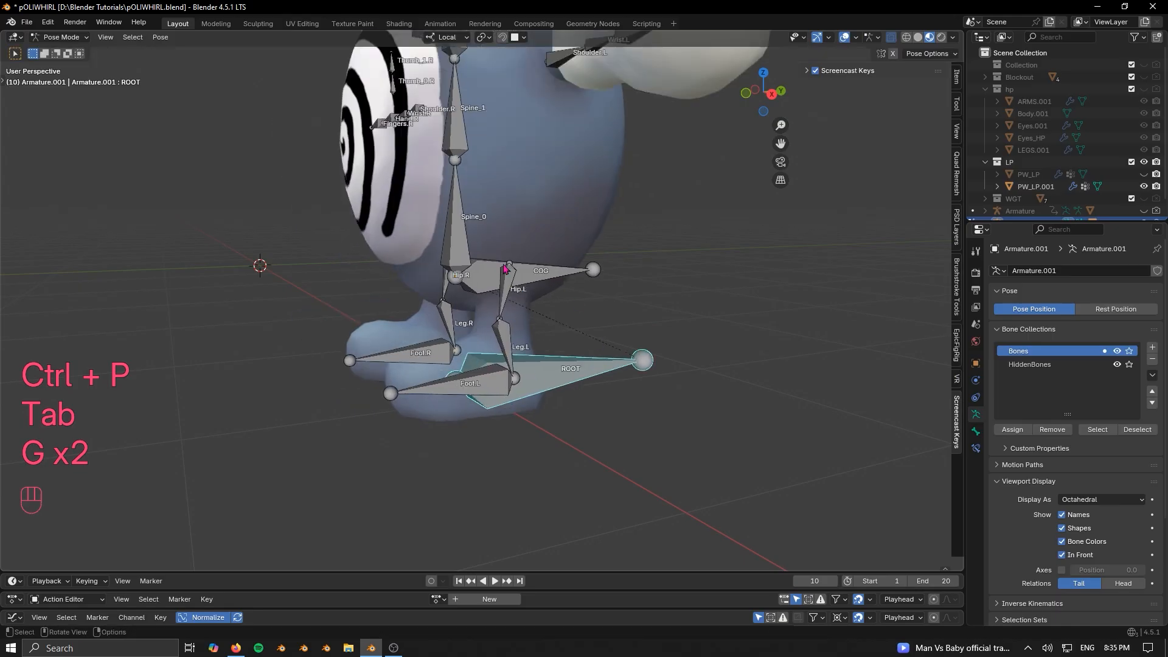
{"action": "left_click", "coordinate": [505, 270]}
{"action": "key", "text": "g"}
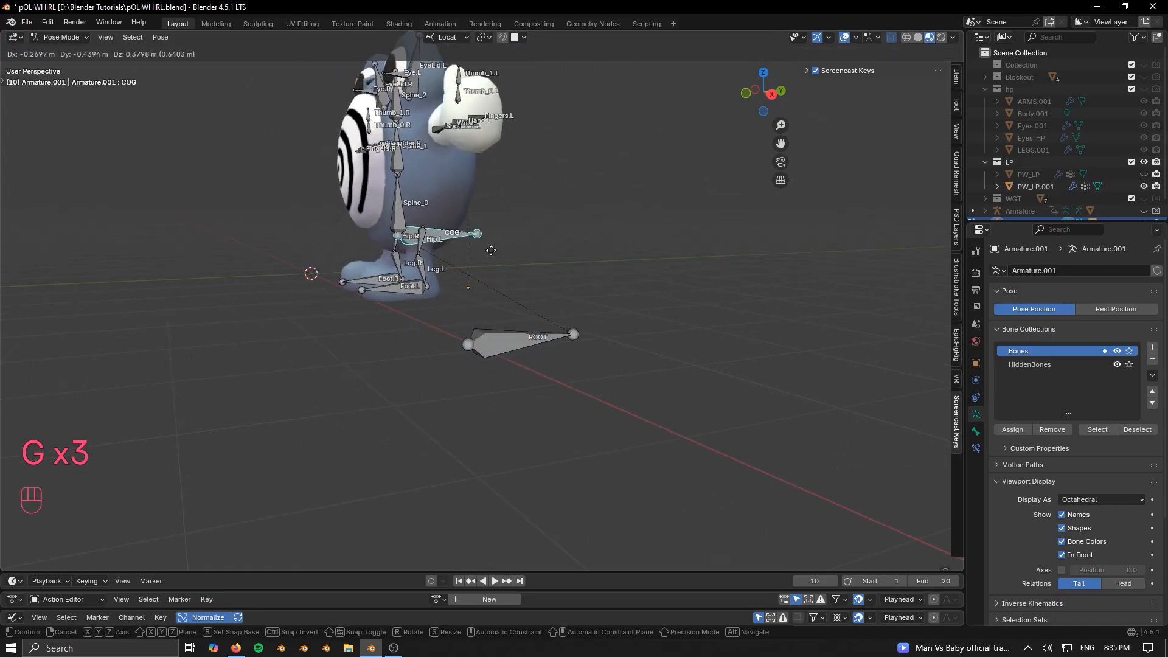
{"action": "right_click", "coordinate": [547, 339]}
{"action": "scroll", "coordinate": [533, 345], "scroll_direction": "up", "scroll_amount": 3}
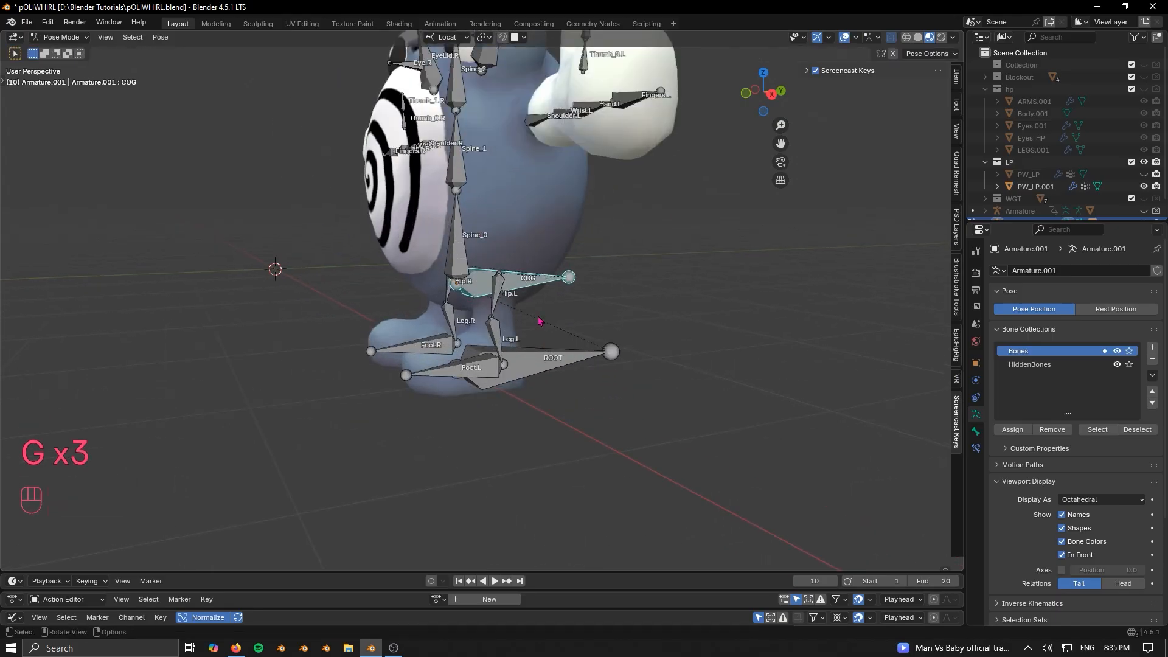
Test-move the Spine_0 bone to check how the upper body follows it, cancelling each move
{"action": "left_click", "coordinate": [462, 266]}
{"action": "middle_click_drag", "start_coordinate": [474, 262], "coordinate": [540, 280]}
{"action": "key", "text": "g"}
{"action": "right_click", "coordinate": [544, 225]}
{"action": "key", "text": "g"}
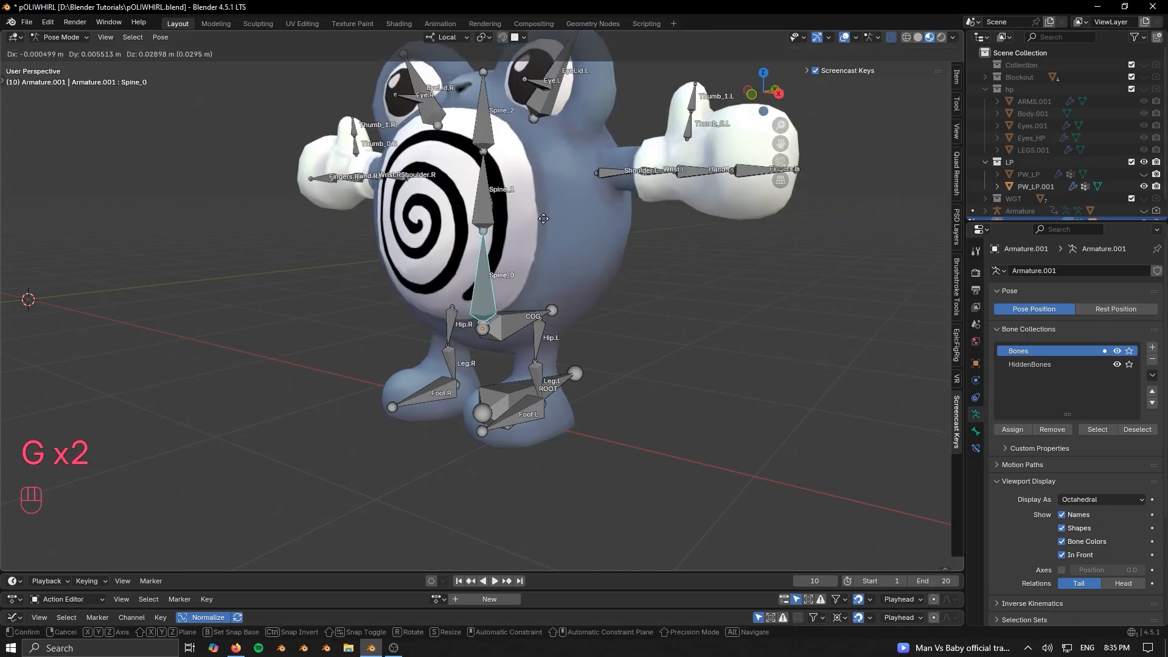
{"action": "right_click", "coordinate": [543, 218]}
Test-move the Hip.R and Hip.L bones to check the legs, cancelling each move, and save the file
{"action": "left_click", "coordinate": [458, 328]}
{"action": "left_click", "coordinate": [457, 327]}
{"action": "key", "text": "g"}
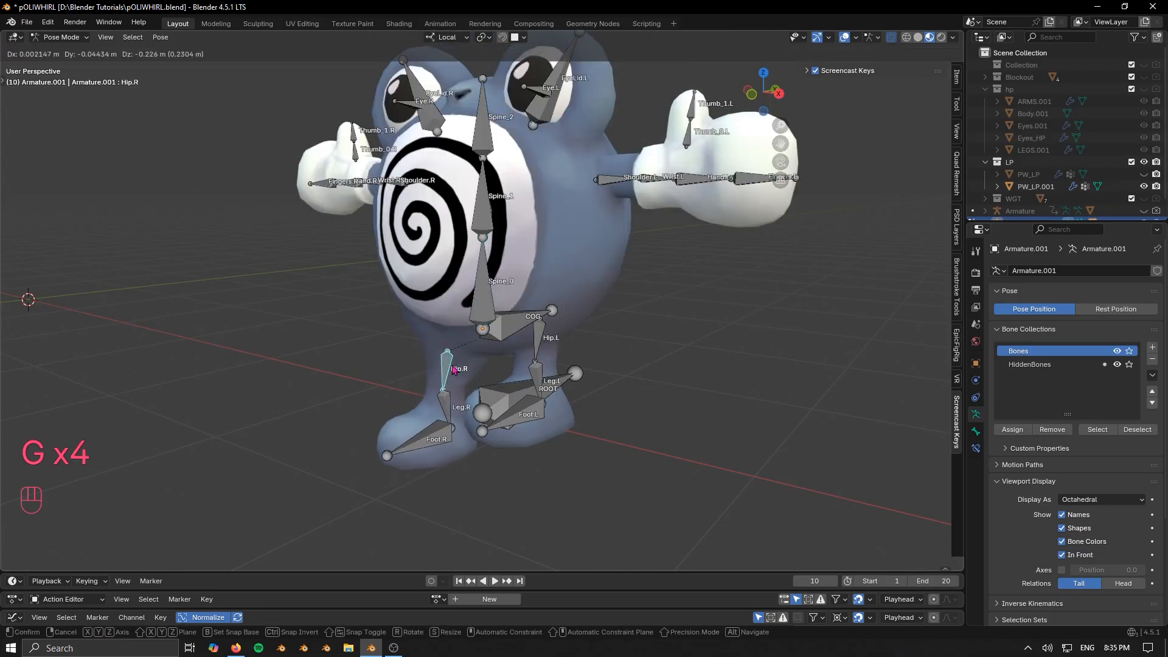
{"action": "right_click", "coordinate": [454, 372]}
{"action": "left_click", "coordinate": [538, 338]}
{"action": "key", "text": "g"}
{"action": "right_click", "coordinate": [523, 414]}
{"action": "left_click", "coordinate": [457, 327]}
{"action": "key", "text": "g"}
{"action": "right_click", "coordinate": [450, 412]}
{"action": "middle_click_drag", "start_coordinate": [453, 411], "coordinate": [645, 355]}
{"action": "key", "text": "ctrl+s"}
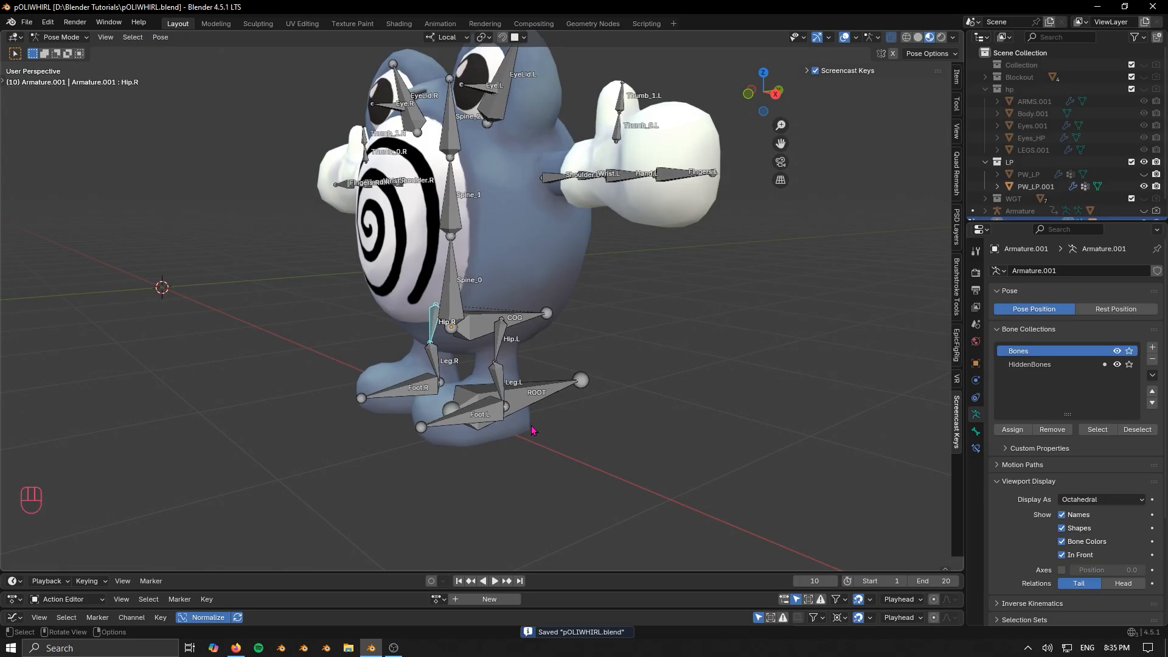
Examine the placement of the ROOT and COG bones on the character from the side and the front
{"action": "middle_click_drag", "start_coordinate": [532, 431], "coordinate": [541, 380]}
{"action": "left_click", "coordinate": [510, 405]}
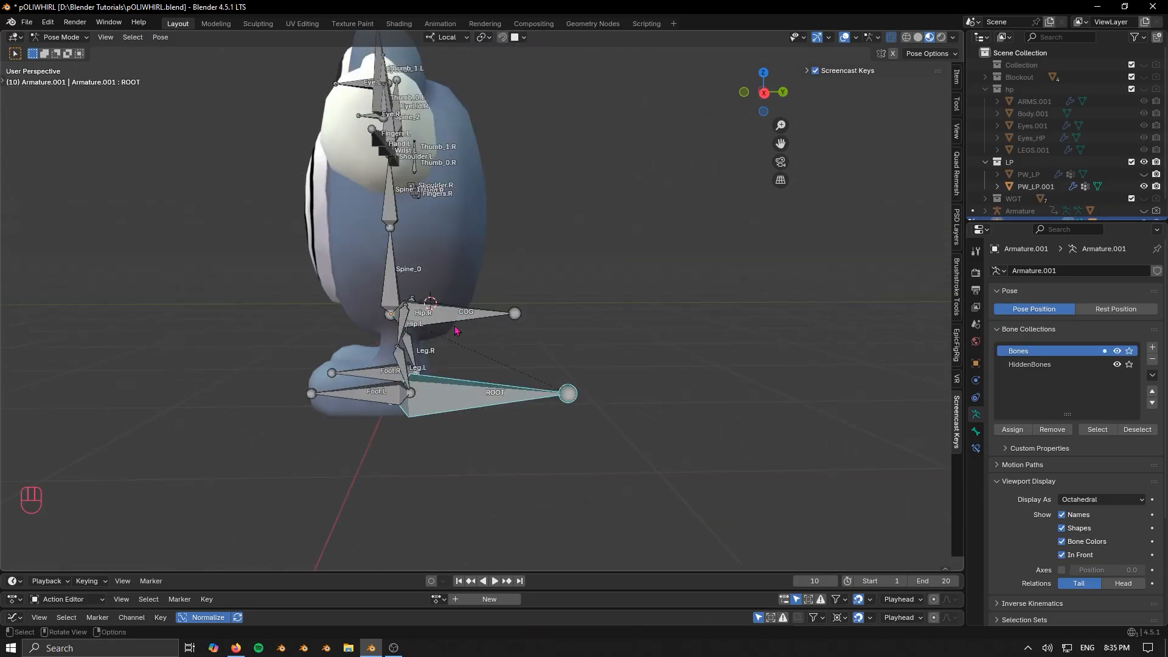
{"action": "left_click", "coordinate": [461, 316]}
{"action": "left_click", "coordinate": [471, 393]}
{"action": "left_click", "coordinate": [457, 316]}
{"action": "middle_click_drag", "start_coordinate": [465, 337], "coordinate": [575, 359]}
{"action": "middle_click_drag", "start_coordinate": [522, 246], "coordinate": [519, 360], "text": "shift"}
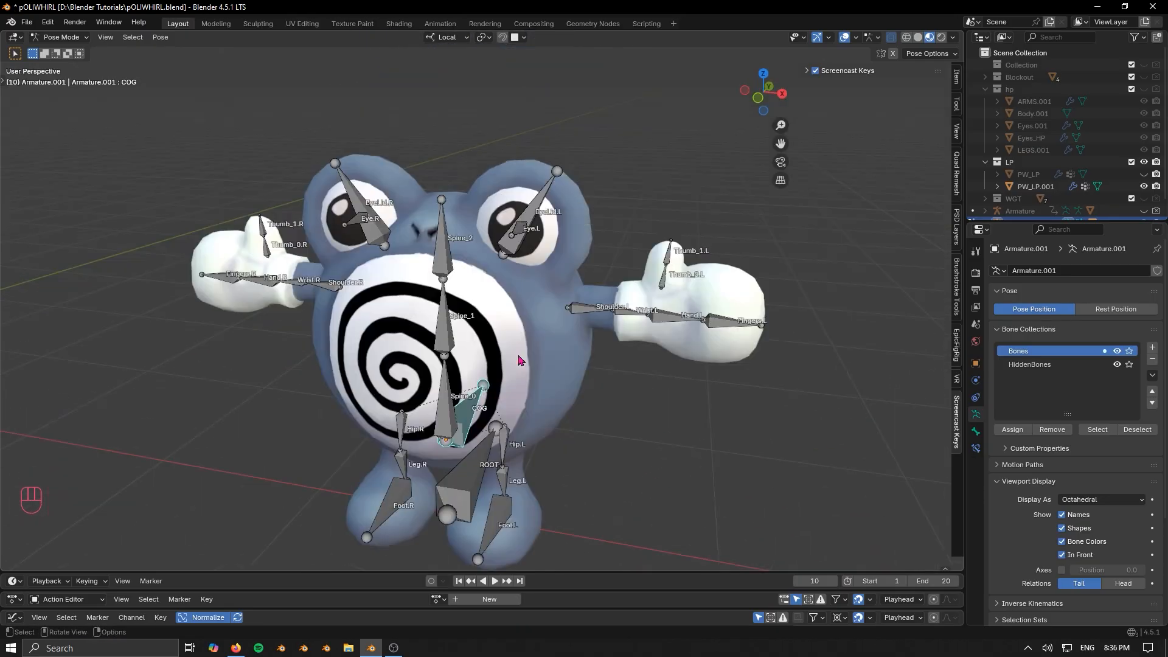
{"action": "scroll", "coordinate": [523, 366], "scroll_direction": "down", "scroll_amount": 2}
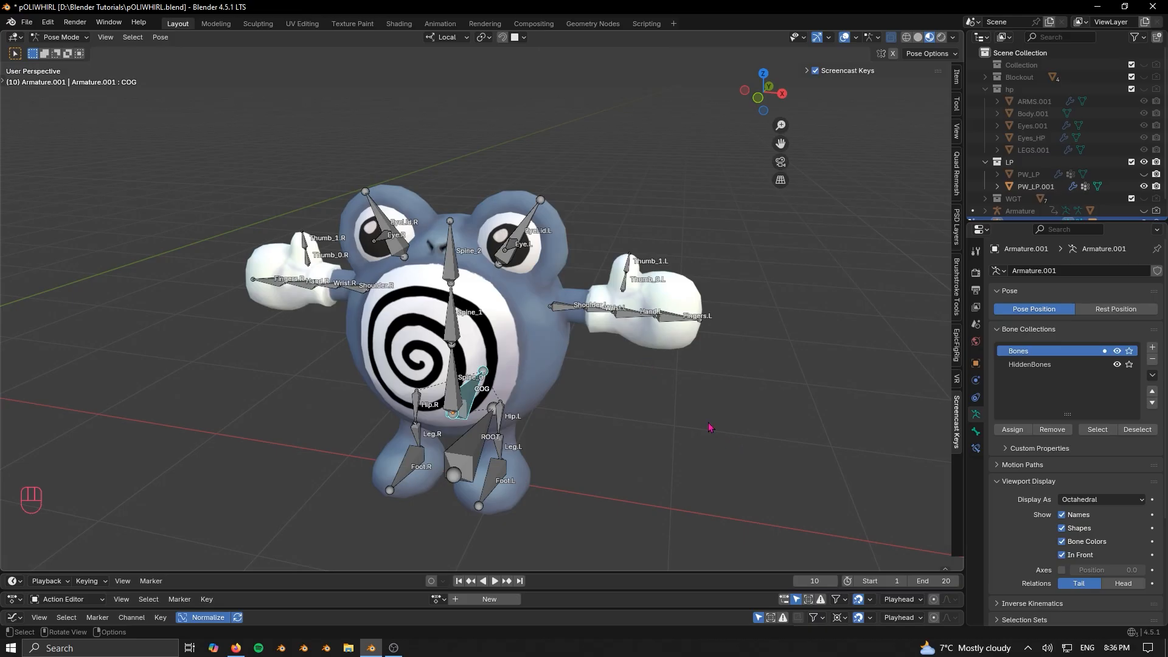
Test-rotate the Spine_0 bone around its local X axis to check how the body bends
{"action": "middle_click_drag", "start_coordinate": [708, 427], "coordinate": [459, 390]}
{"action": "left_click", "coordinate": [450, 391]}
{"action": "key", "text": "r"}
{"action": "key", "text": "x"}
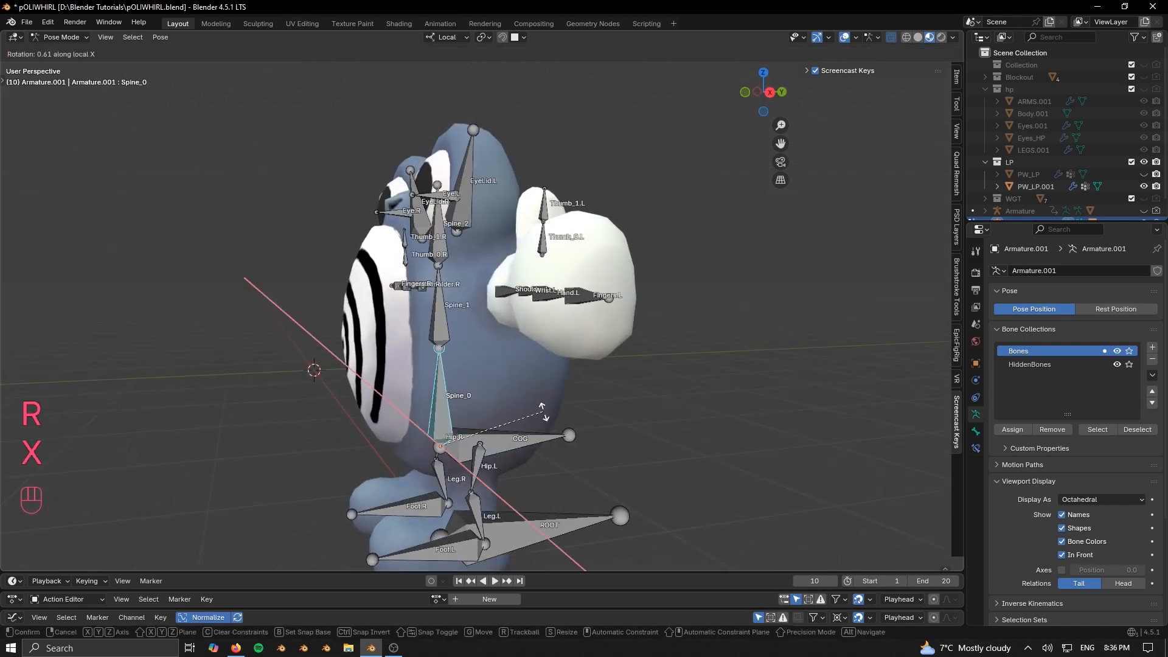
{"action": "left_click", "coordinate": [552, 383]}
{"action": "middle_click_drag", "start_coordinate": [586, 385], "coordinate": [550, 378]}
{"action": "key", "text": "r"}
{"action": "key", "text": "x"}
{"action": "right_click", "coordinate": [543, 290]}
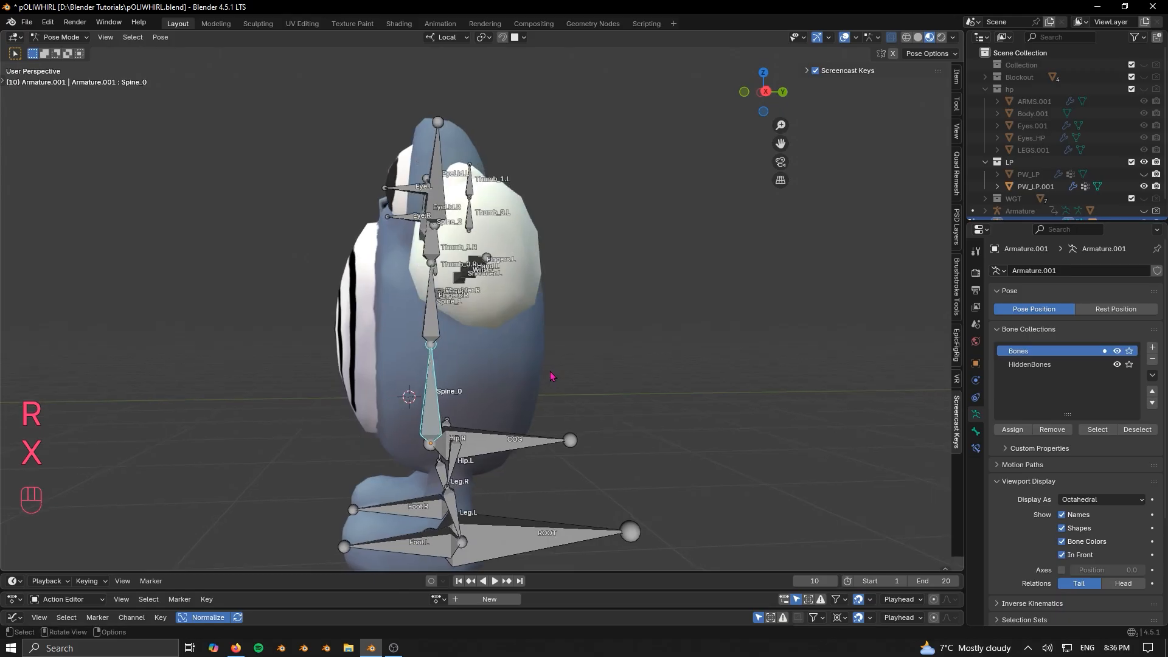
Try bending the body forward in the right side view by rotating Spine_0, Spine_1 and Spine_2 one by one
{"action": "key", "text": "KP_1"}
{"action": "key", "text": "KP_3"}
{"action": "key", "text": "r"}
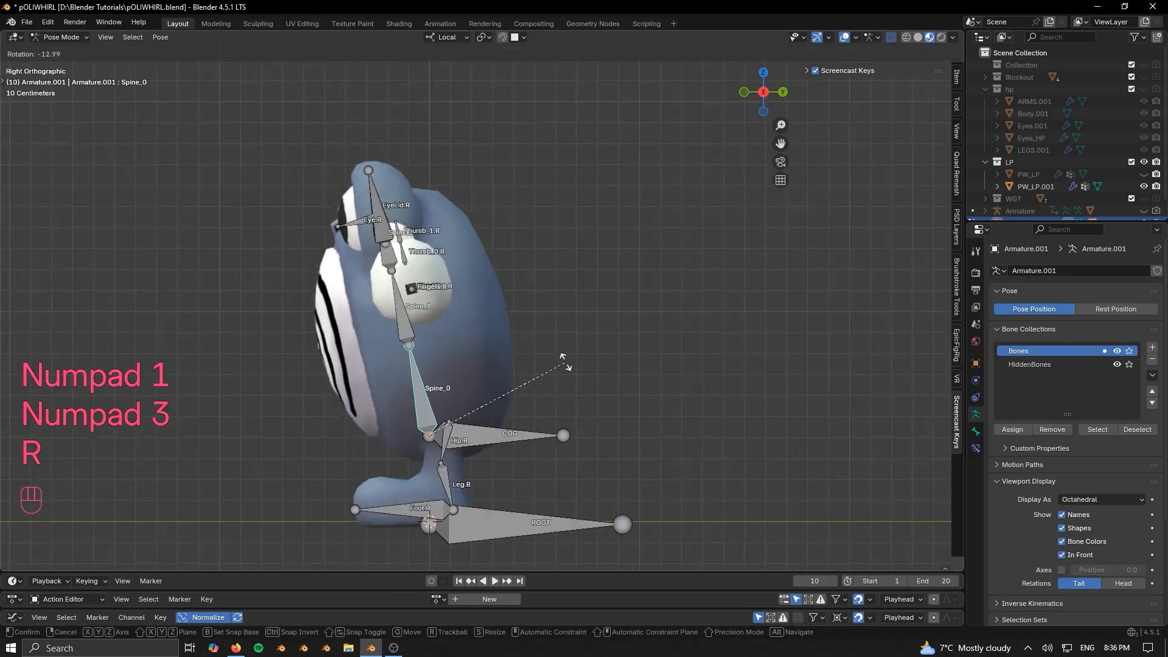
{"action": "left_click", "coordinate": [511, 362]}
{"action": "left_click", "coordinate": [464, 354]}
{"action": "key", "text": "r"}
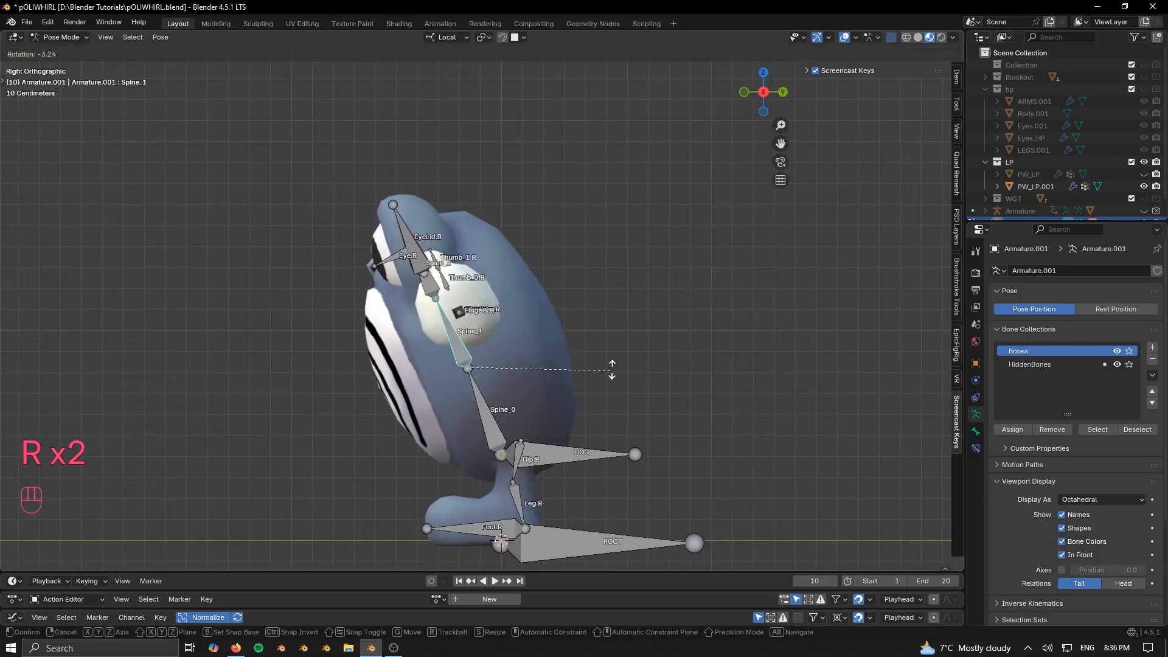
{"action": "left_click", "coordinate": [611, 327]}
{"action": "key", "text": "r"}
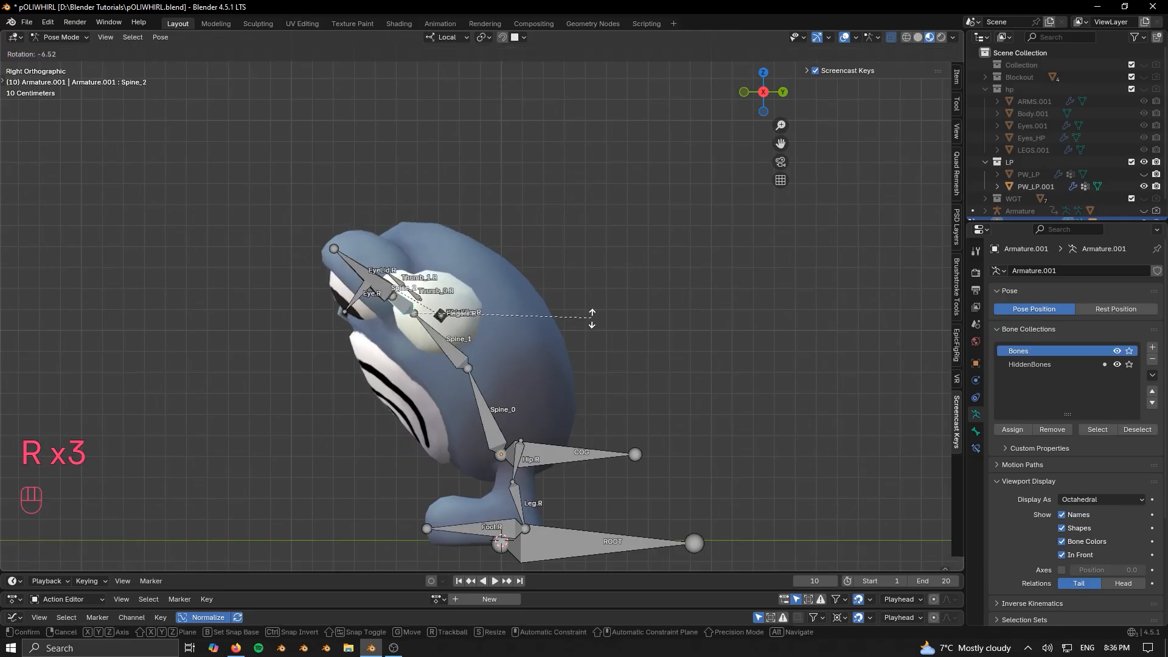
Undo the forward rotations of the spine bones
{"action": "key", "text": "ctrl+z"}
{"action": "key", "text": "ctrl+z"}
{"action": "key", "text": "ctrl+z"}
{"action": "key", "text": "ctrl+z"}
{"action": "key", "text": "ctrl+z"}
Try bending the body backward by rotating Spine_0, Spine_1 and Spine_2 one by one
{"action": "key", "text": "r"}
{"action": "left_click", "coordinate": [522, 372]}
{"action": "key", "text": "r"}
{"action": "left_click", "coordinate": [711, 405]}
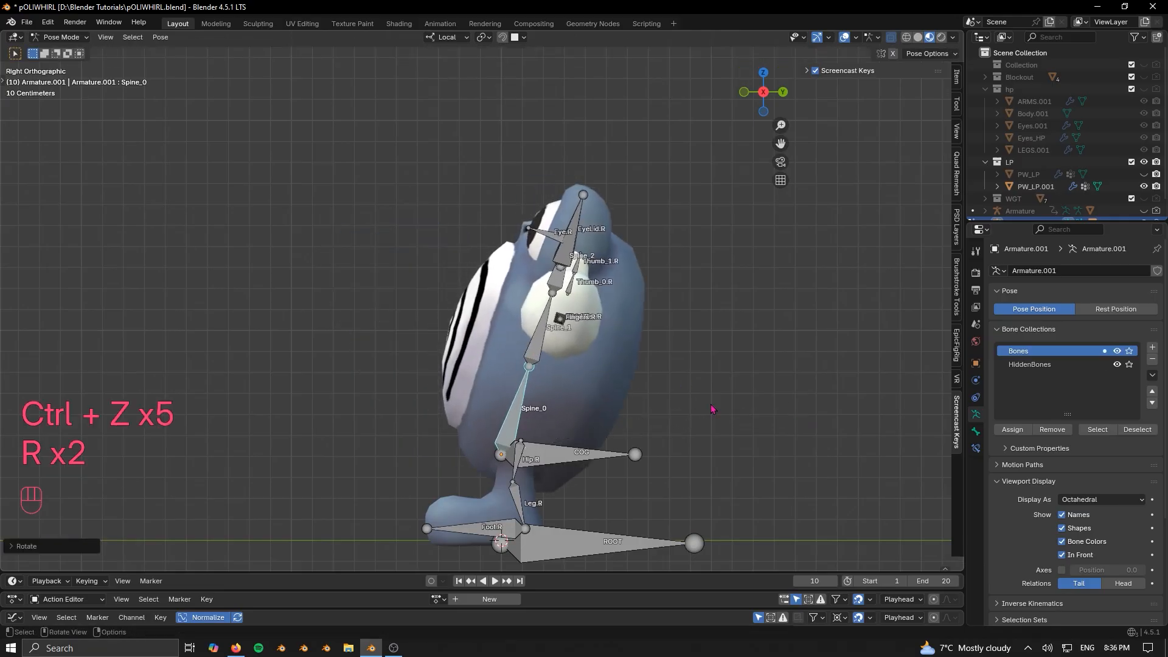
{"action": "left_click", "coordinate": [540, 338]}
{"action": "key", "text": "r"}
{"action": "left_click", "coordinate": [701, 407]}
{"action": "left_click", "coordinate": [568, 305]}
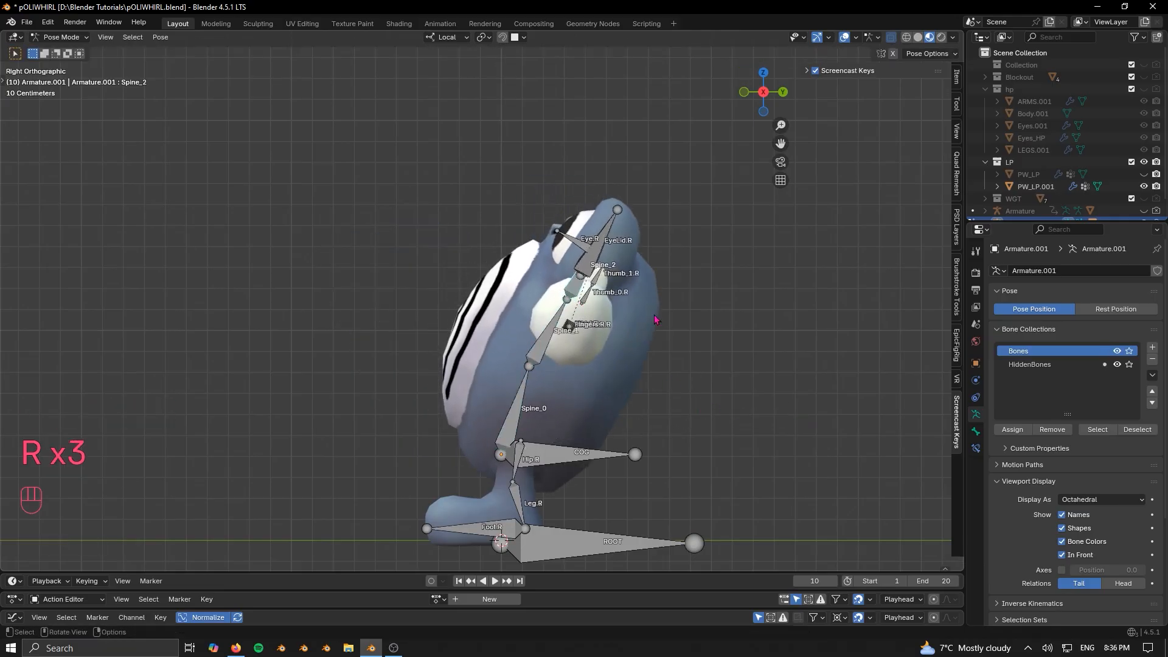
{"action": "key", "text": "r"}
{"action": "left_click", "coordinate": [510, 490]}
Undo the backward rotations of the spine bones so the spine is upright
{"action": "key", "text": "ctrl+z"}
{"action": "key", "text": "ctrl+z"}
{"action": "key", "text": "ctrl+z"}
{"action": "key", "text": "ctrl+z"}
{"action": "key", "text": "ctrl+z"}
{"action": "key", "text": "ctrl+z"}
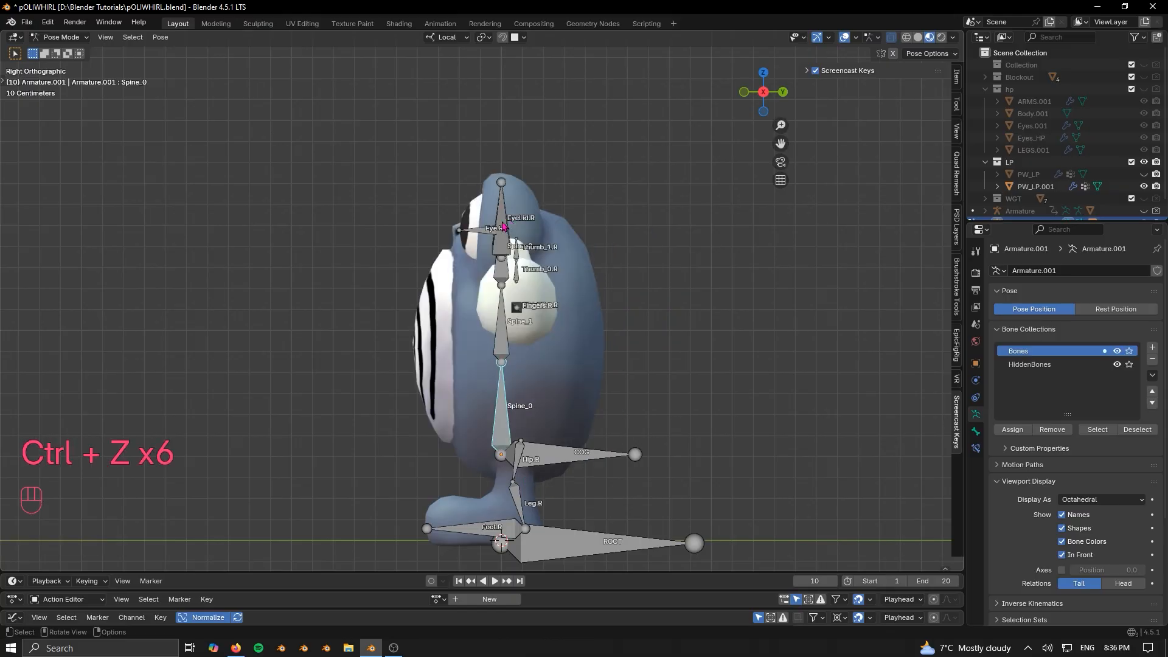
Select the Spine_1 bone and open its bone constraint settings
{"action": "middle_click_drag", "start_coordinate": [503, 225], "coordinate": [487, 333]}
{"action": "left_click", "coordinate": [486, 333]}
{"action": "left_click", "coordinate": [976, 449]}
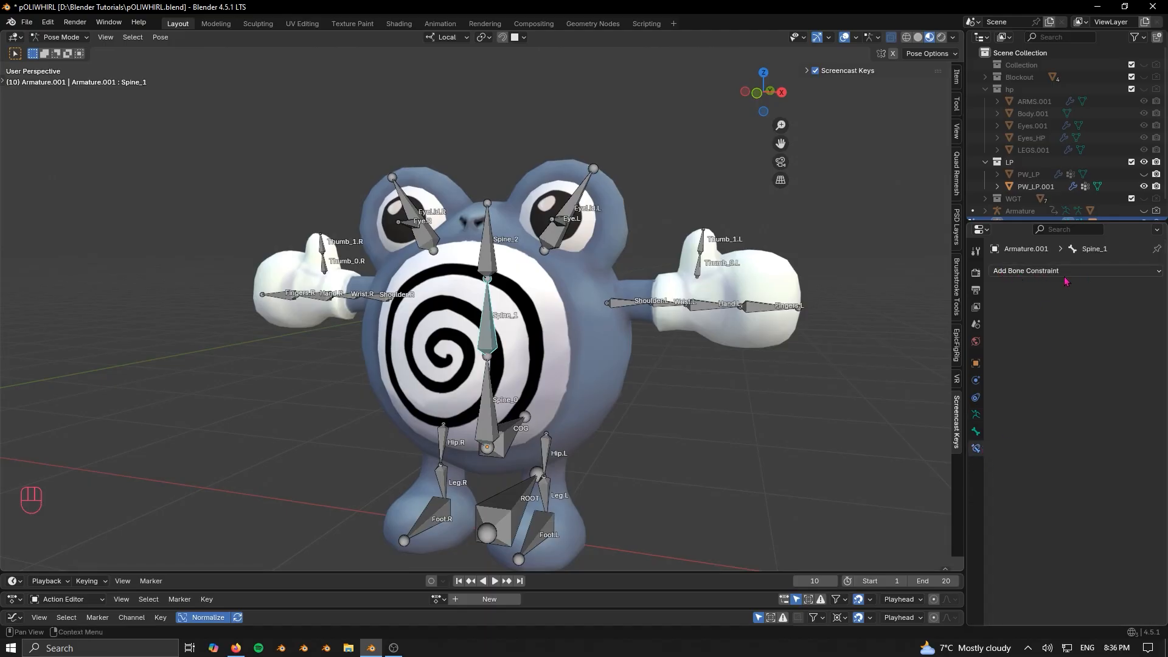
{"action": "scroll", "coordinate": [473, 371], "scroll_direction": "up", "scroll_amount": 3}
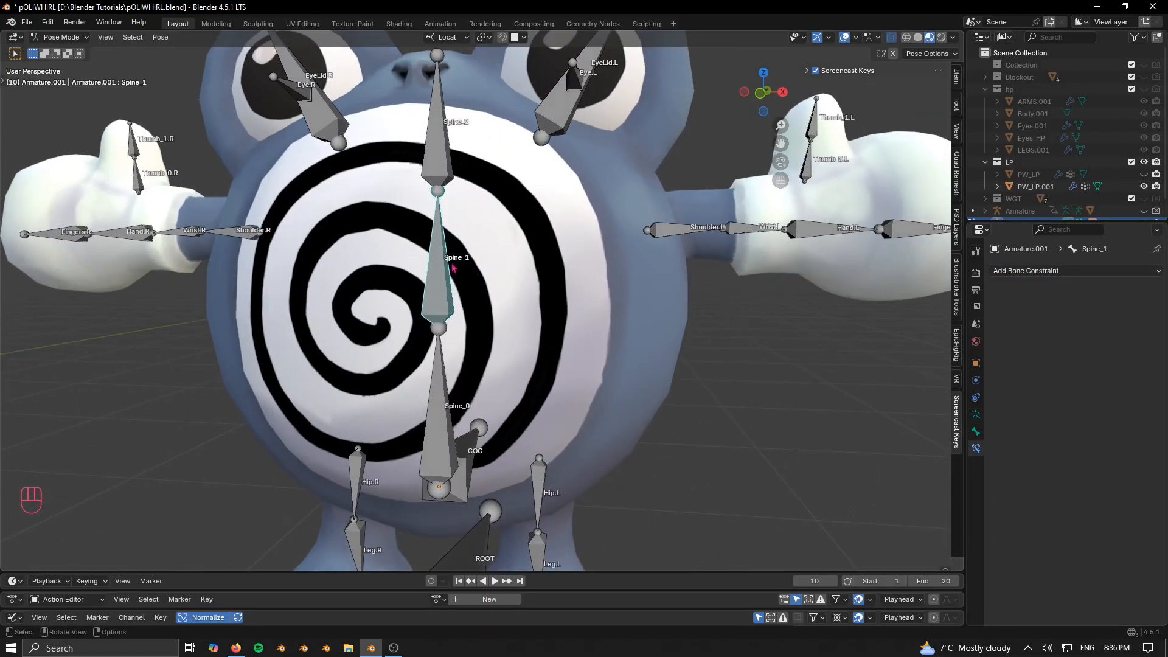
{"action": "scroll", "coordinate": [452, 267], "scroll_direction": "down", "scroll_amount": 2}
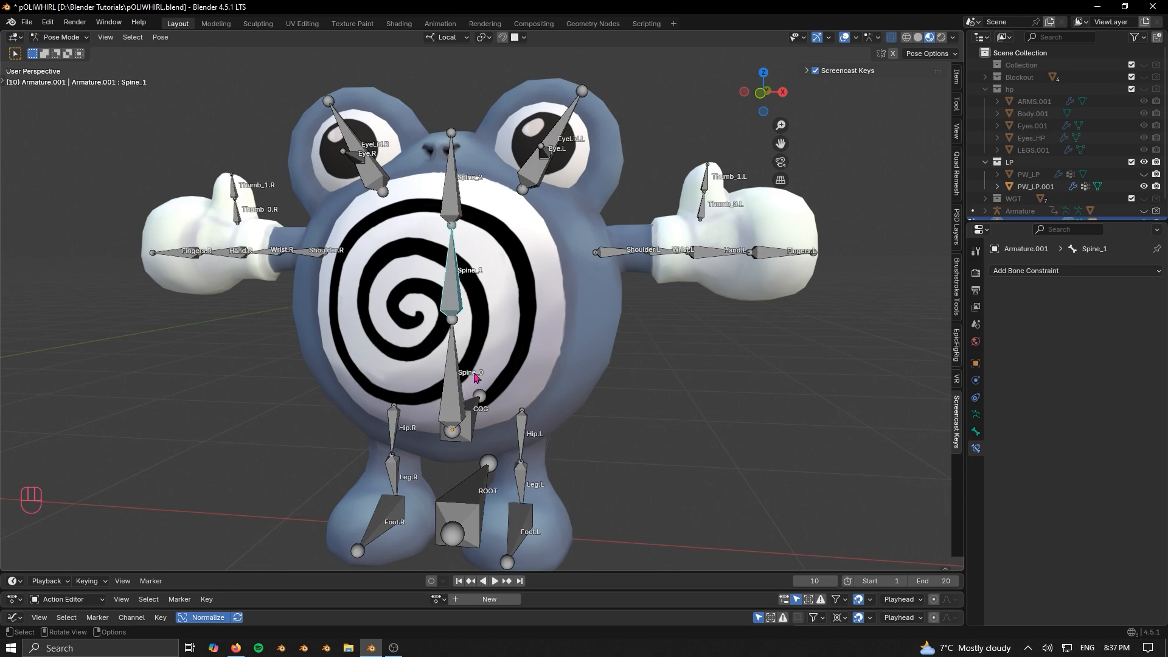
Test-rotate Spine_0 around its local X axis, cancel it, and check the Spine_1 and Spine_2 bones above it
{"action": "left_click", "coordinate": [456, 377]}
{"action": "middle_click_drag", "start_coordinate": [456, 377], "coordinate": [548, 353]}
{"action": "key", "text": "r"}
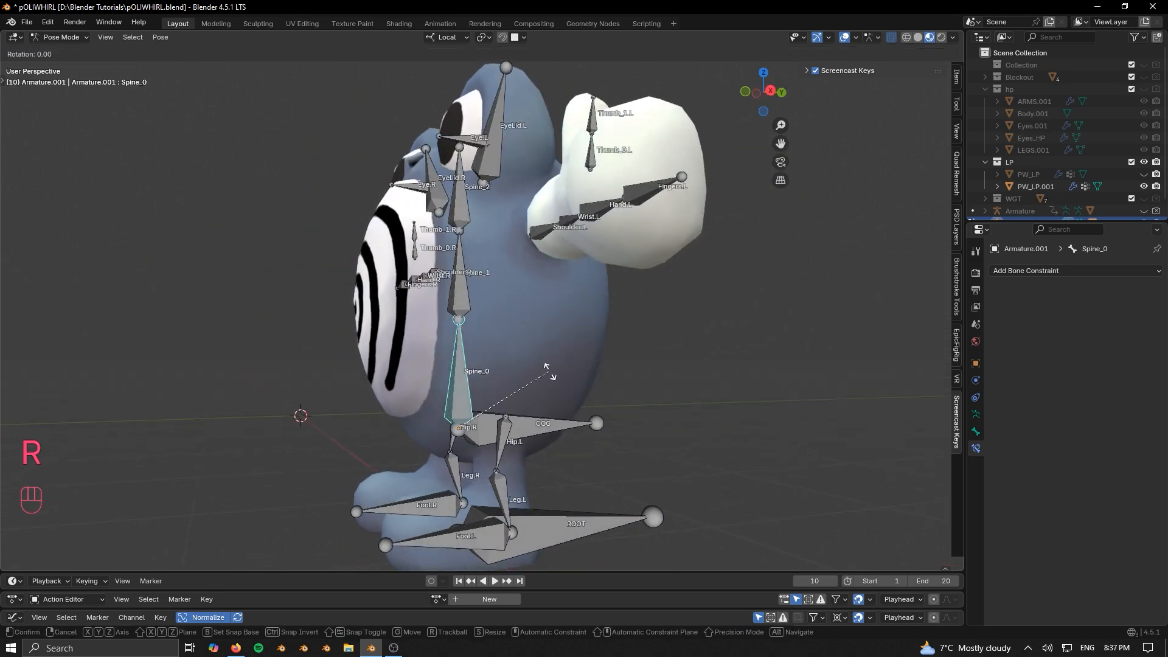
{"action": "key", "text": "x"}
{"action": "right_click", "coordinate": [556, 348]}
{"action": "left_click", "coordinate": [463, 296]}
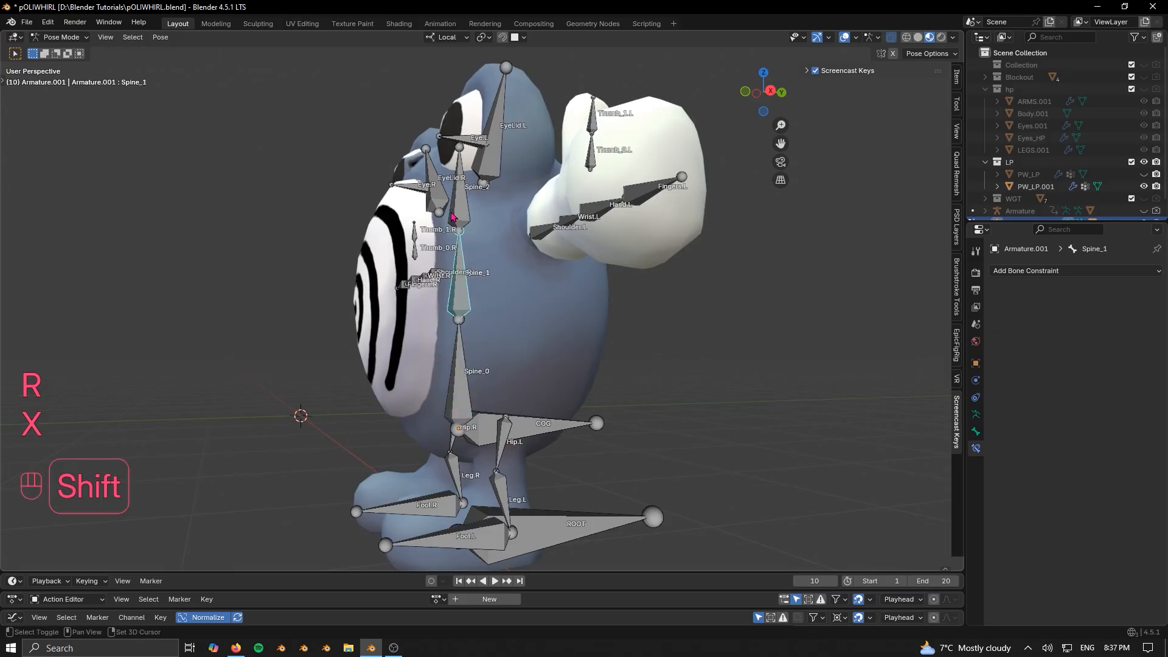
{"action": "left_click", "coordinate": [461, 210], "text": "shift"}
{"action": "left_click", "coordinate": [464, 385]}
{"action": "middle_click_drag", "start_coordinate": [468, 312], "coordinate": [502, 313]}
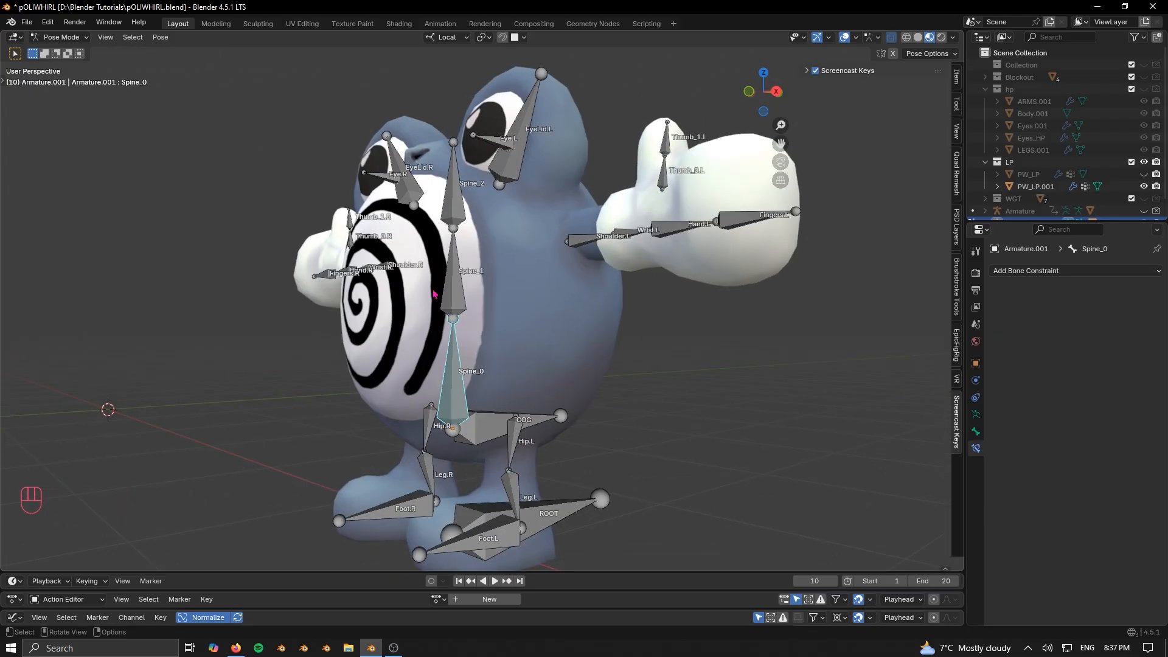
Add a Copy Rotation constraint to the Spine_1 bone and set its target to Armature.001
{"action": "left_click", "coordinate": [448, 295]}
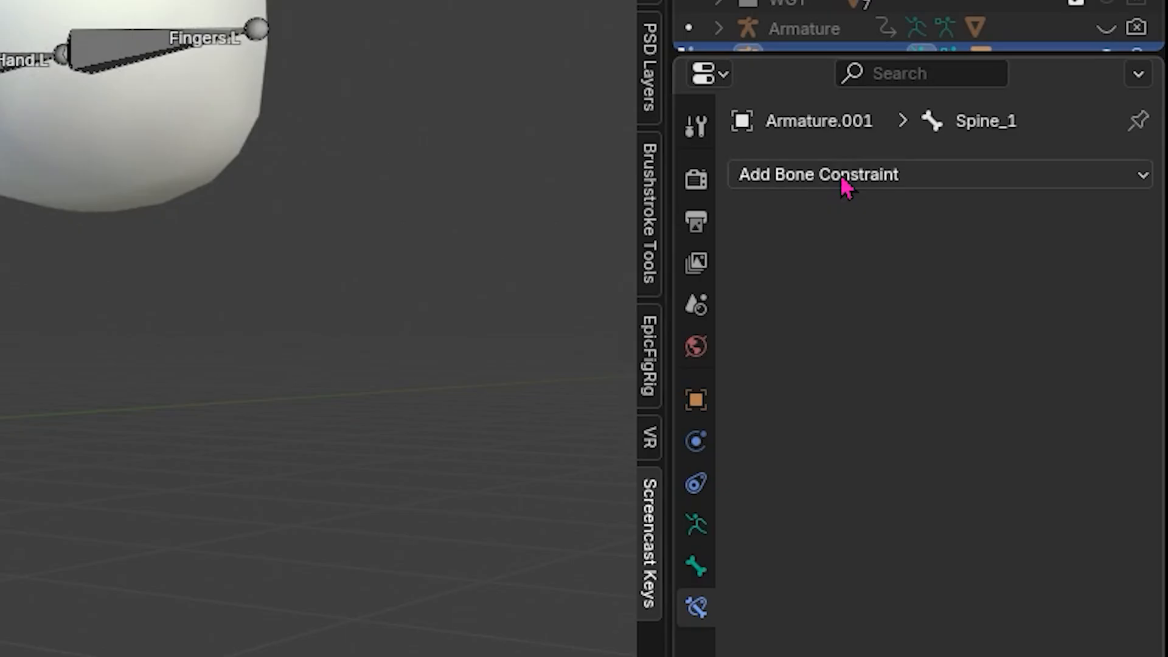
{"action": "left_click", "coordinate": [1035, 273]}
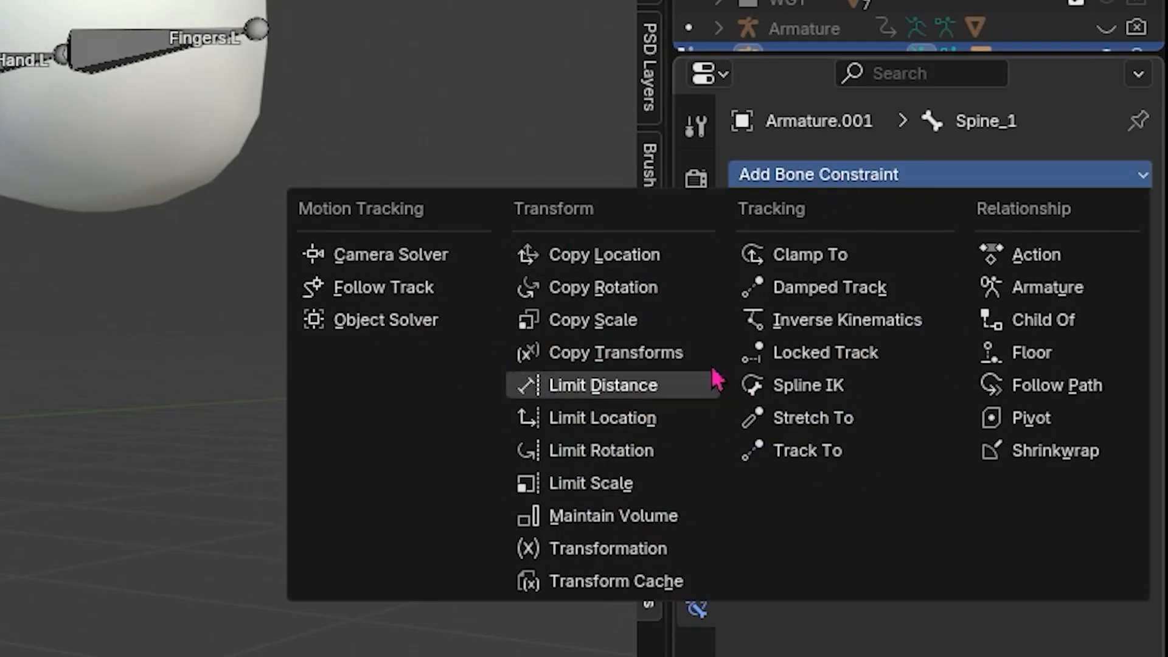
{"action": "left_click", "coordinate": [663, 299]}
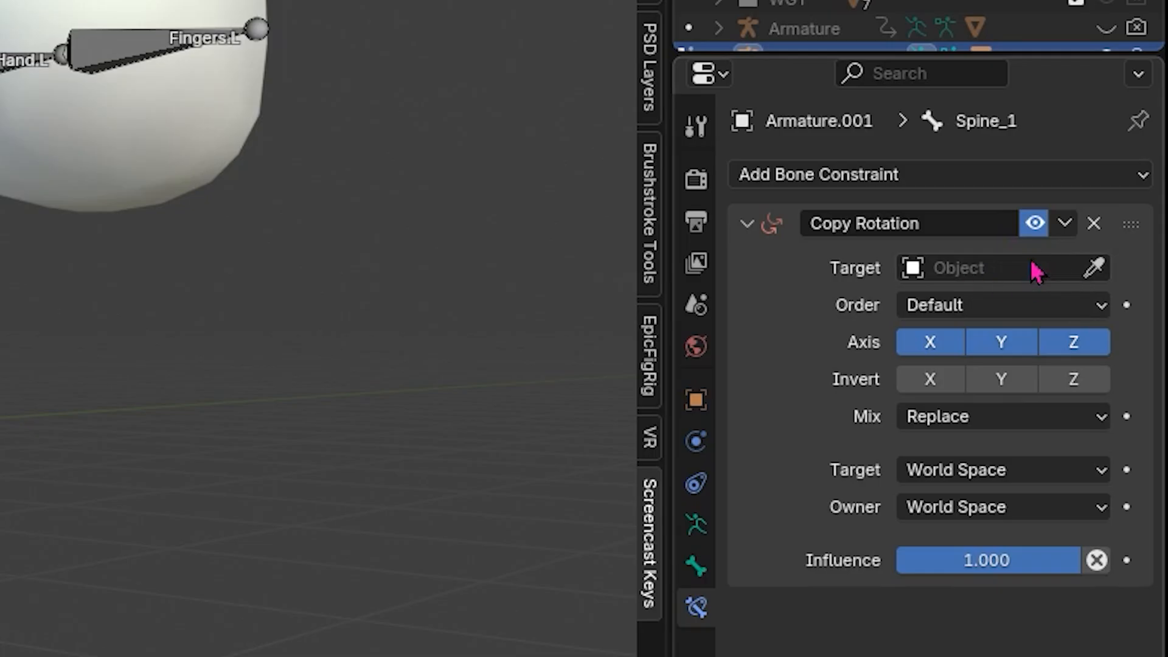
{"action": "left_click", "coordinate": [1093, 267]}
{"action": "left_click", "coordinate": [110, 52]}
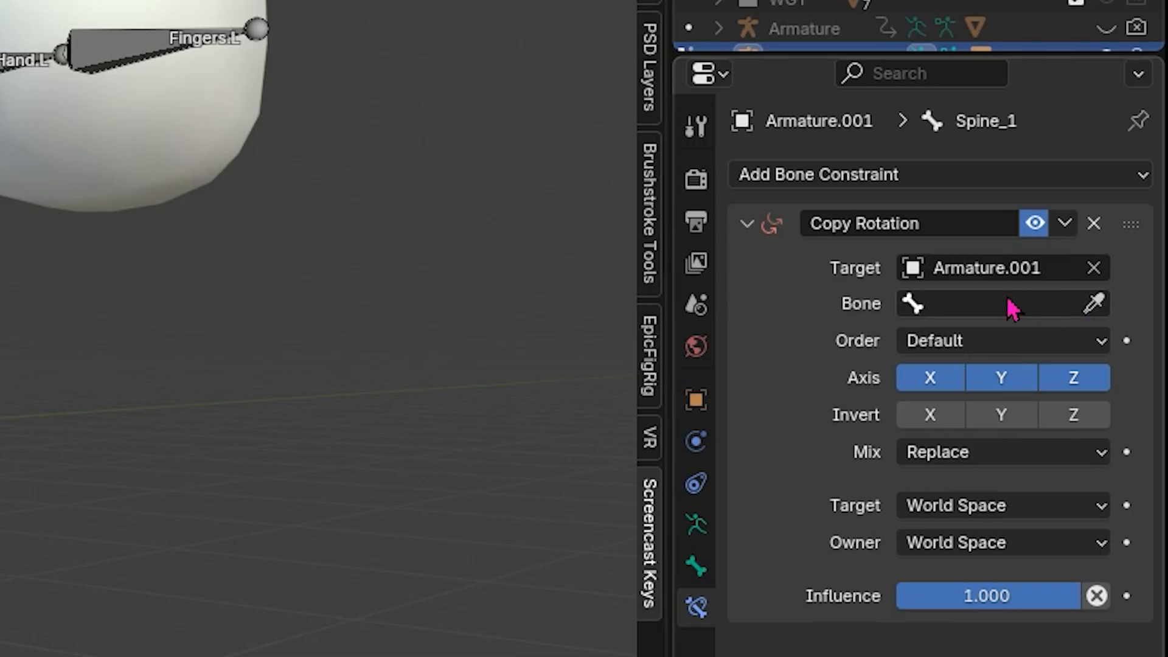
Set the target bone of Spine_1's Copy Rotation constraint to Spine_0
{"action": "left_click", "coordinate": [1093, 302]}
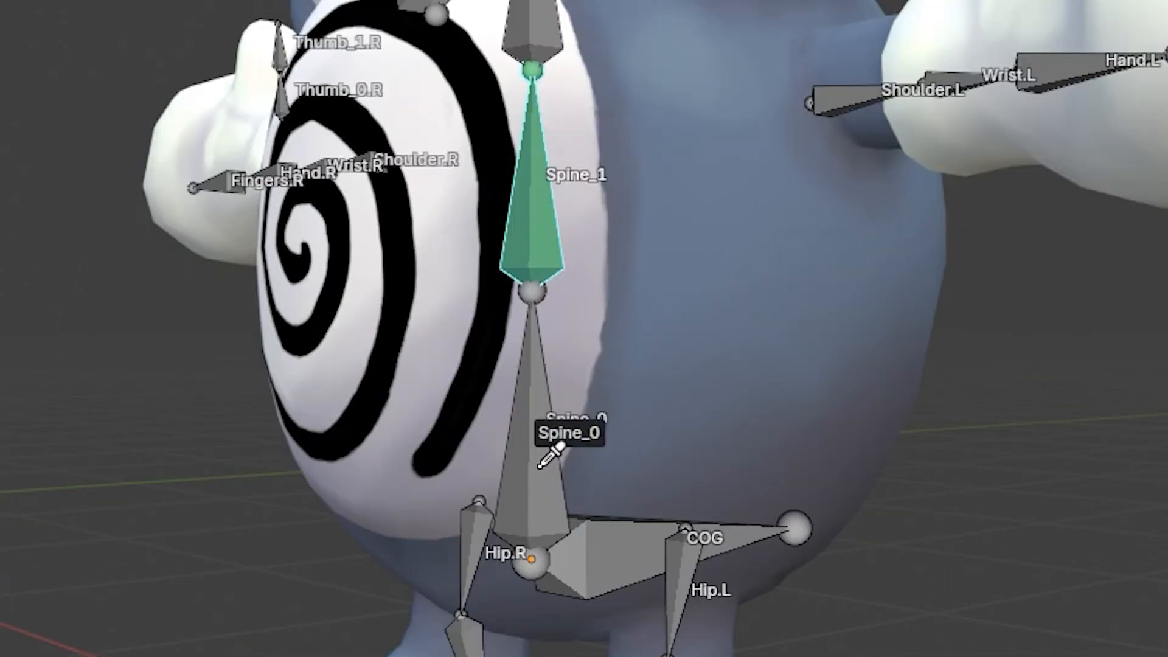
{"action": "key", "text": "Escape"}
{"action": "left_click", "coordinate": [969, 310]}
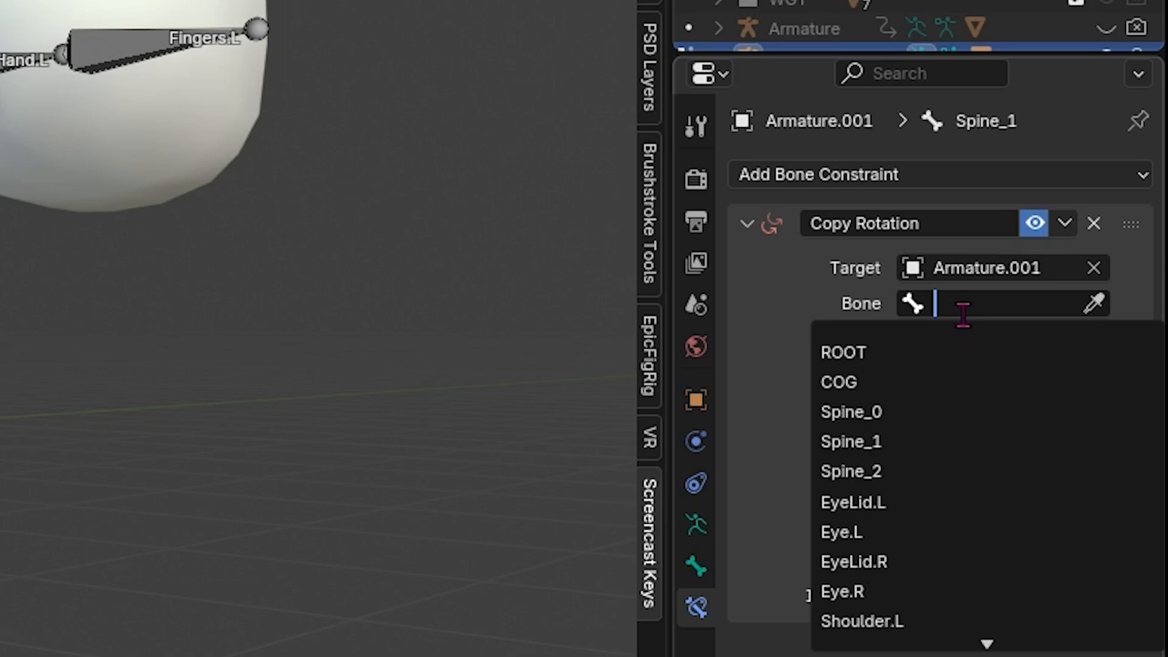
{"action": "type", "text": "spine_"}
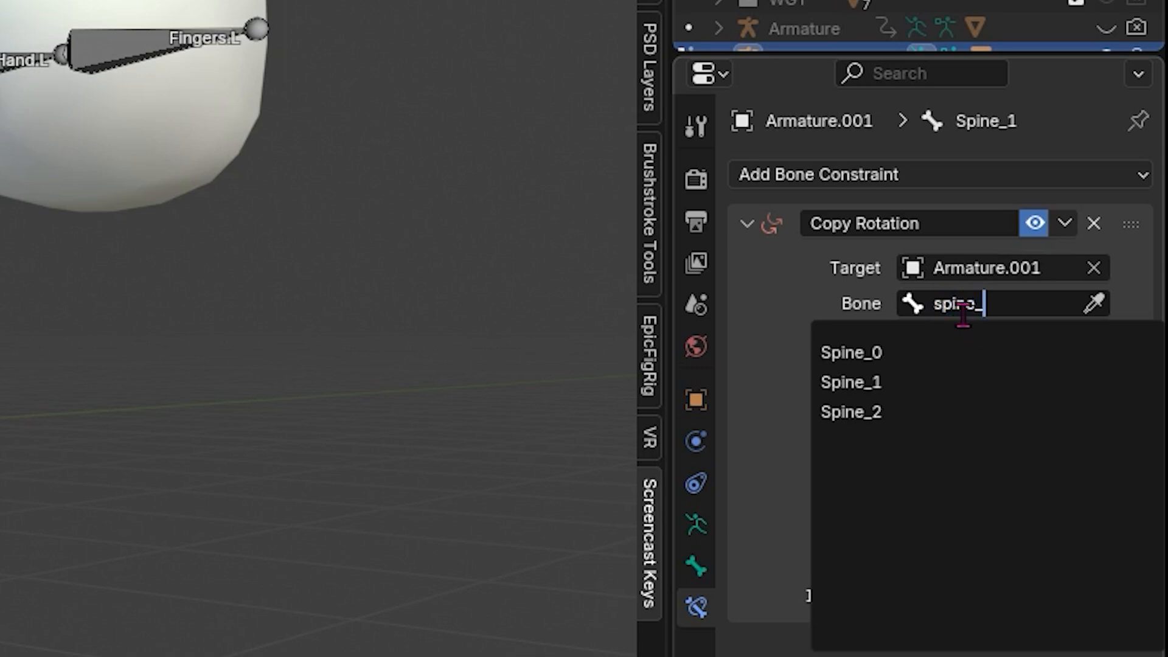
{"action": "left_click", "coordinate": [851, 352]}
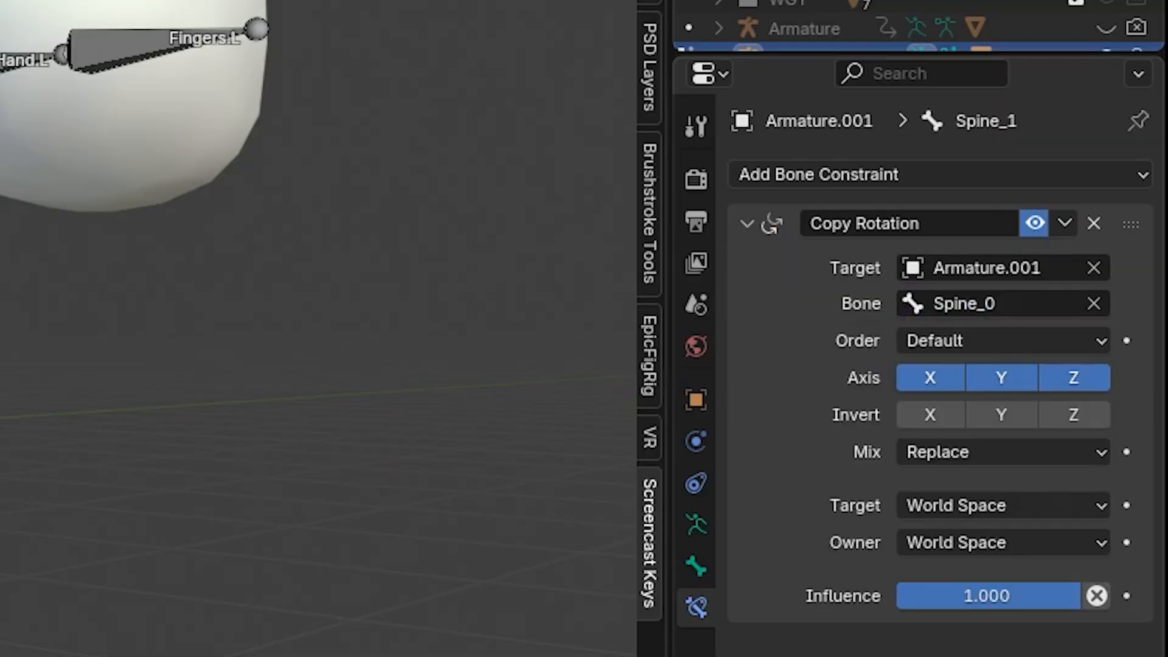
Rotate the Spine_0 bone forward around X in the right side view to test the Copy Rotation constraint on Spine_1
{"action": "left_click", "coordinate": [451, 374]}
{"action": "key", "text": "r"}
{"action": "key", "text": "x"}
{"action": "right_click", "coordinate": [733, 360]}
{"action": "key", "text": "KP_1"}
{"action": "key", "text": "KP_3"}
{"action": "key", "text": "r"}
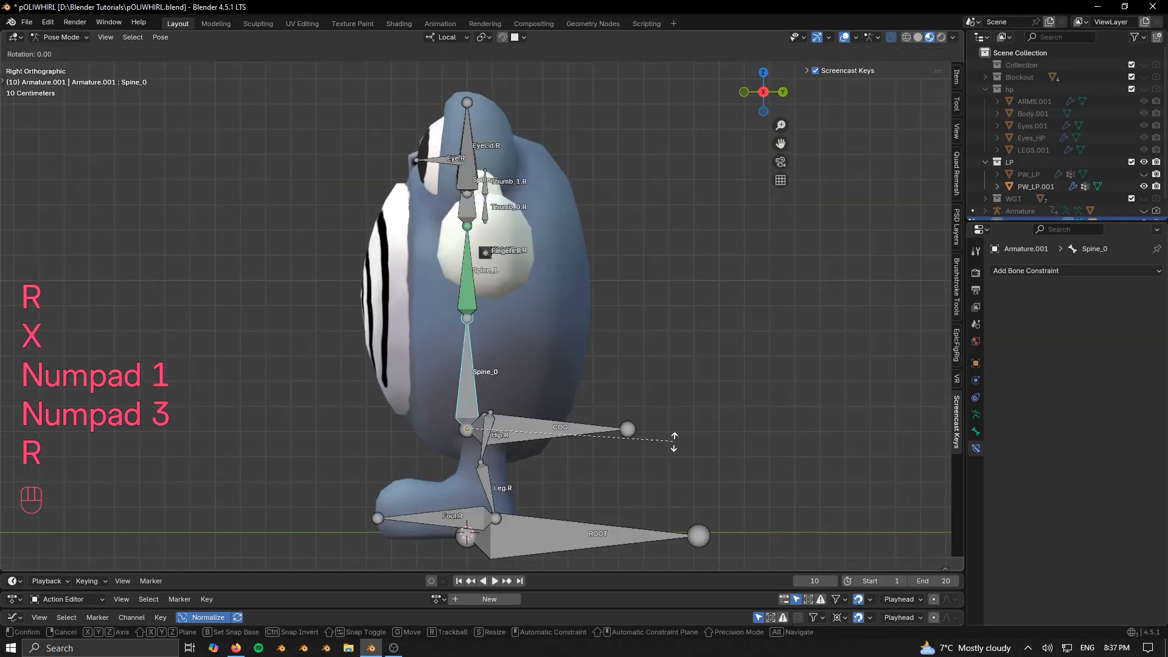
{"action": "key", "text": "x"}
{"action": "left_click", "coordinate": [425, 418]}
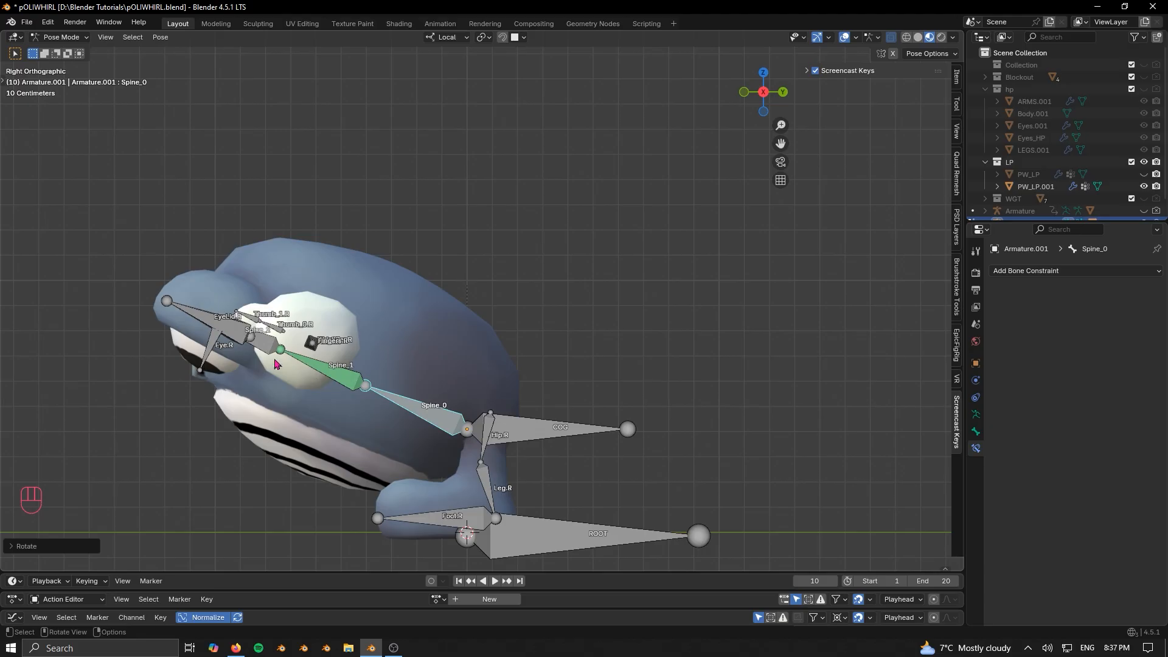
Test-rotate the Spine_1 bone with its Copy Rotation constraint on, test it again with the constraint disabled, and re-enable the constraint
{"action": "left_click", "coordinate": [328, 369]}
{"action": "key", "text": "r"}
{"action": "key", "text": "x"}
{"action": "right_click", "coordinate": [339, 351]}
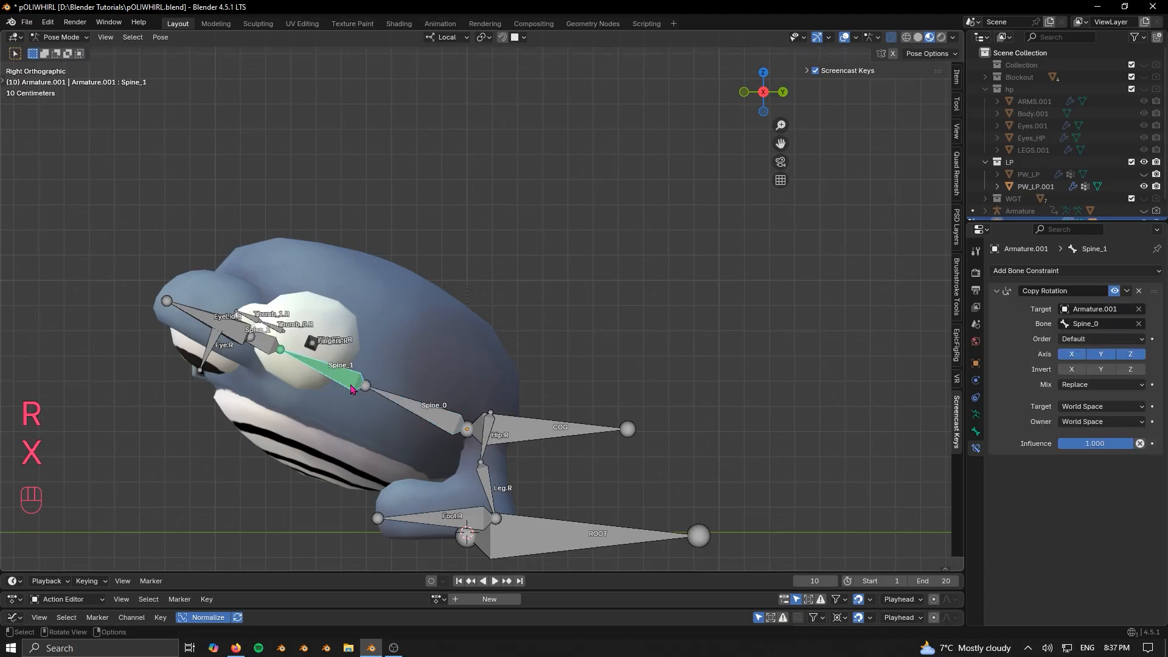
{"action": "key", "text": "r"}
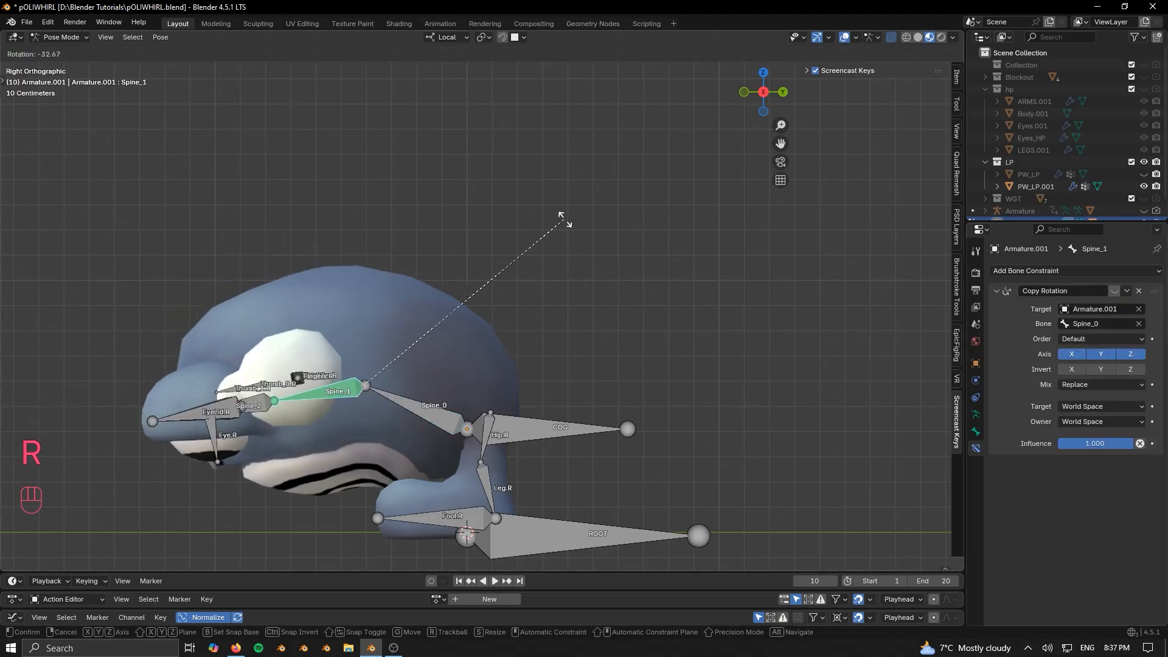
{"action": "left_click", "coordinate": [1118, 339]}
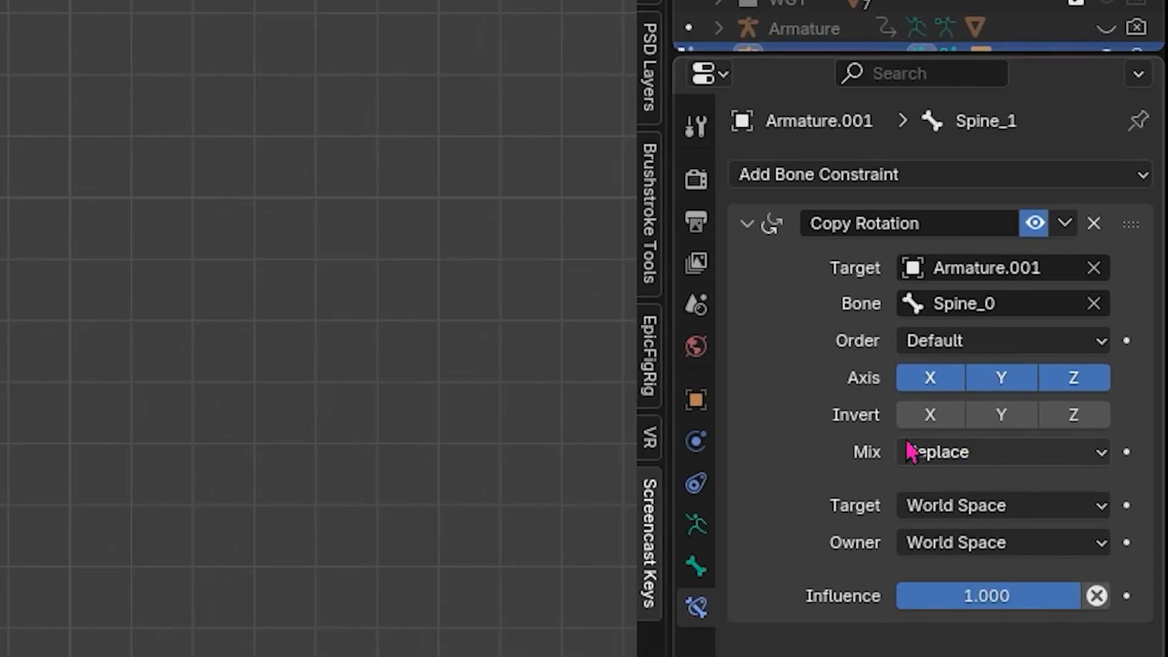
Set the Mix of Spine_1's Copy Rotation constraint to Add and rotate Spine_0 backward to test the bend
{"action": "left_click", "coordinate": [1001, 460]}
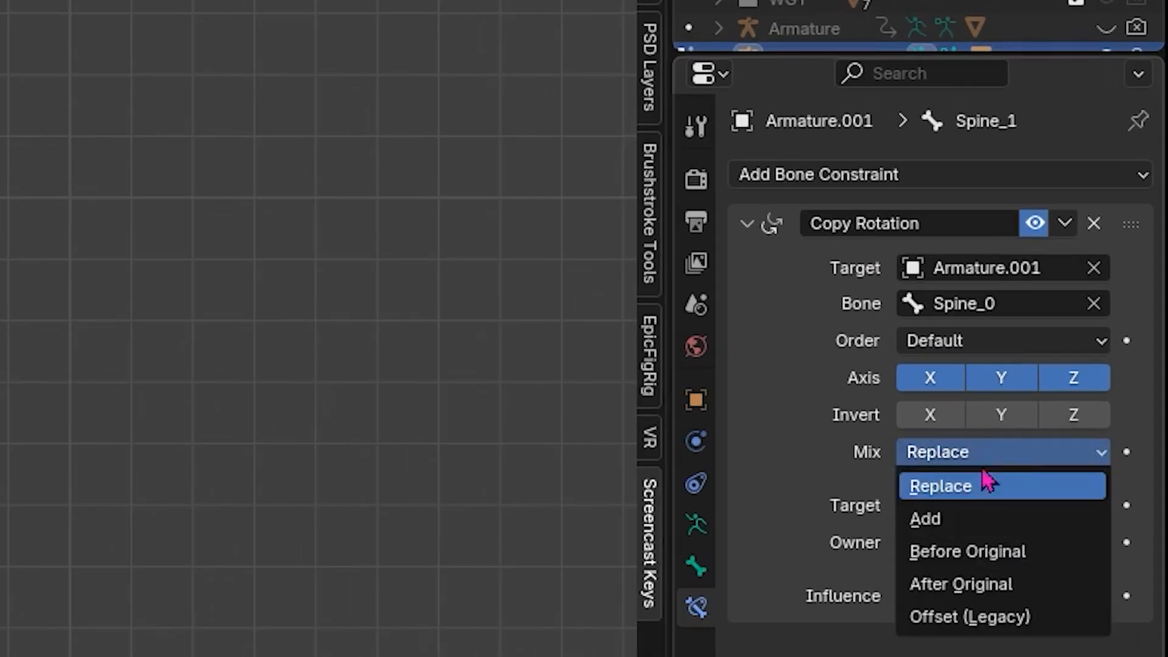
{"action": "left_click", "coordinate": [951, 526]}
{"action": "left_click", "coordinate": [453, 421]}
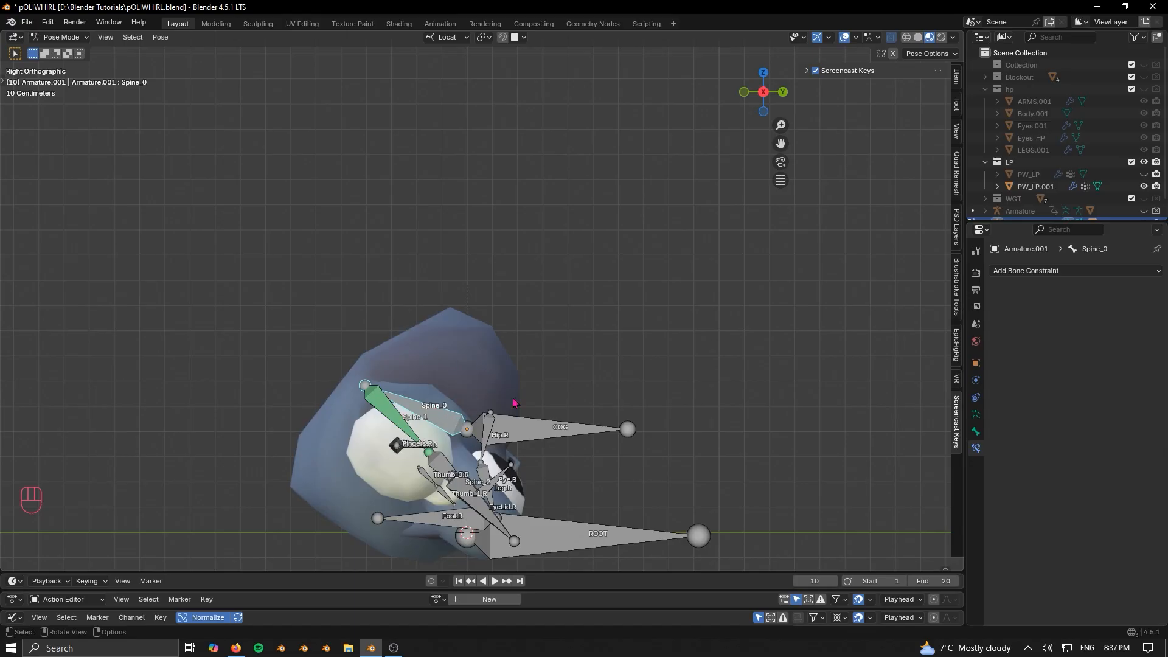
{"action": "key", "text": "r"}
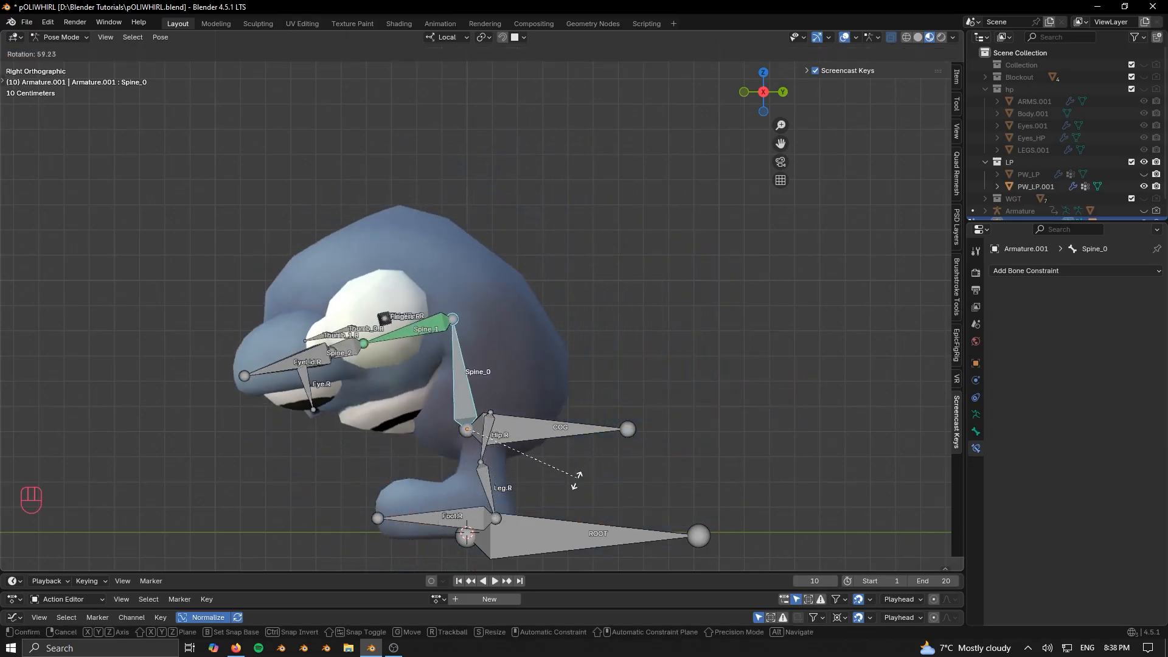
{"action": "left_click", "coordinate": [592, 425]}
{"action": "middle_click_drag", "start_coordinate": [514, 307], "coordinate": [526, 302]}
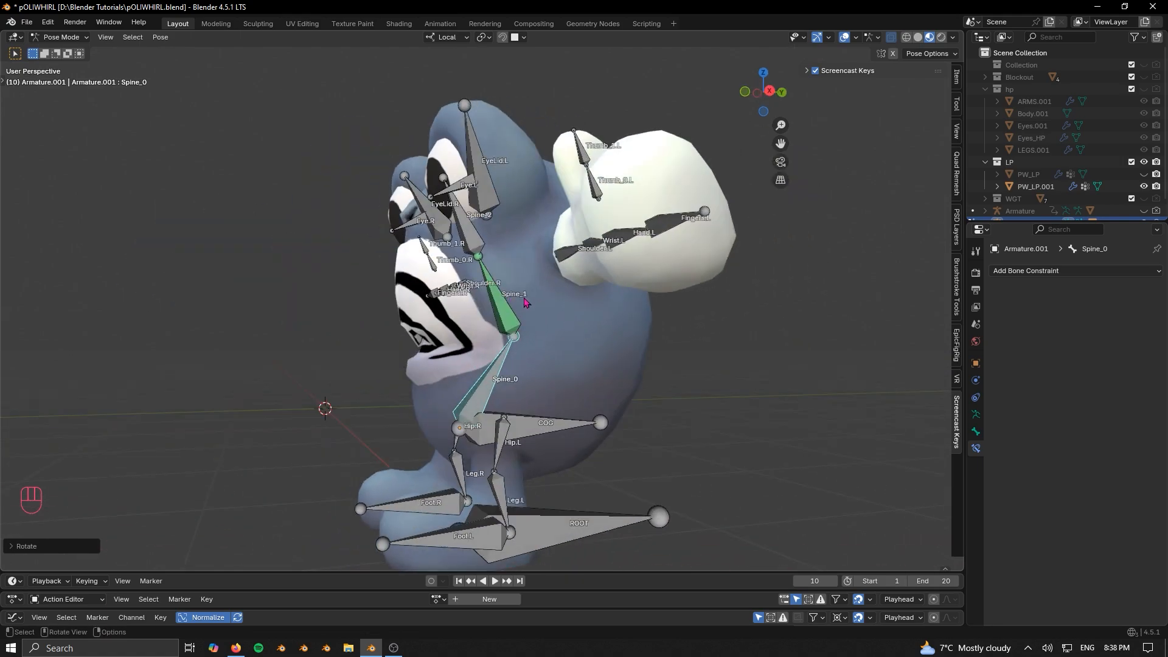
{"action": "key", "text": "KP_1"}
Set Target and Owner of Spine_1's Copy Rotation constraint to Local Space and rotate Spine_0 forward to test it
{"action": "left_click", "coordinate": [508, 326]}
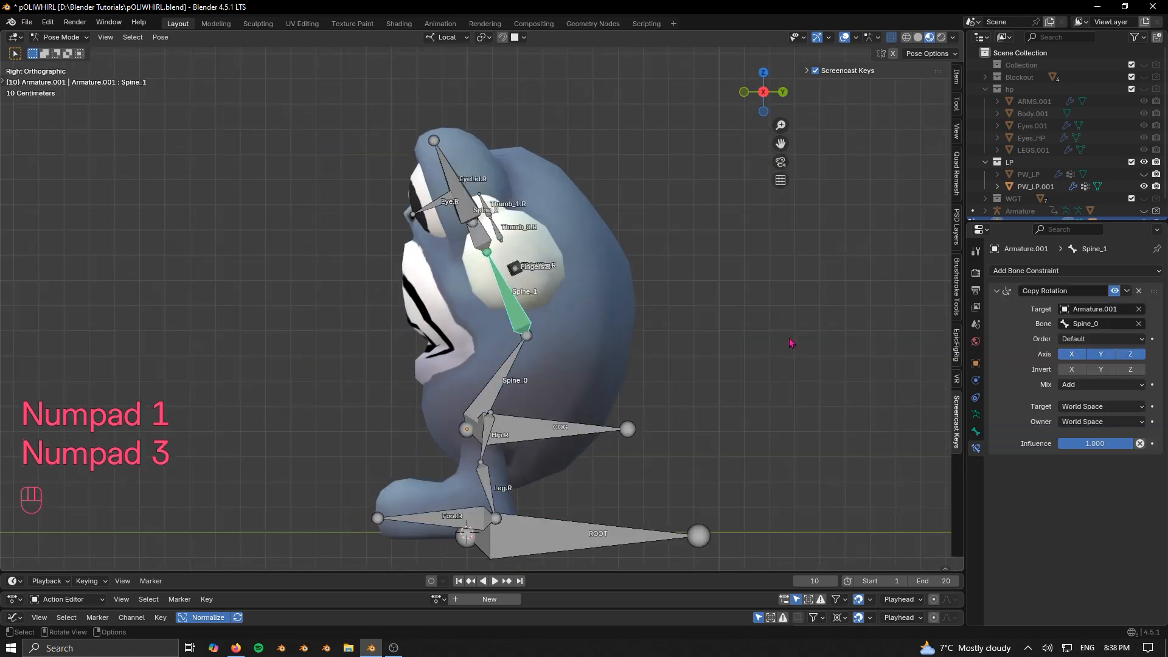
{"action": "left_click", "coordinate": [1094, 407]}
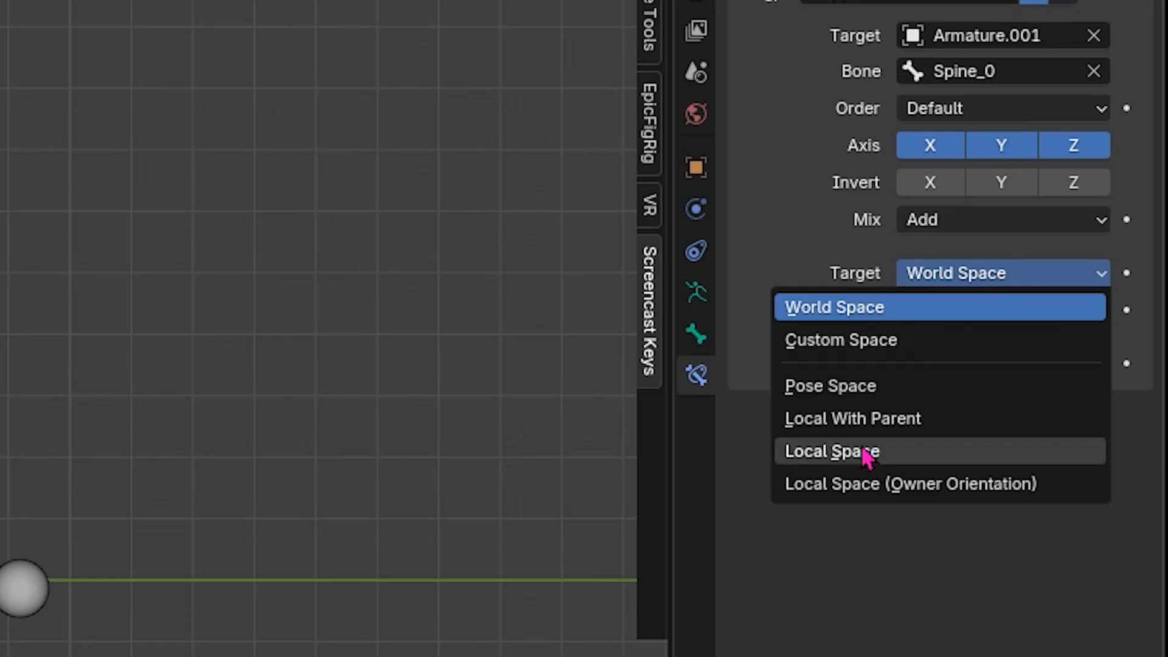
{"action": "left_click", "coordinate": [797, 451]}
{"action": "left_click", "coordinate": [1007, 312]}
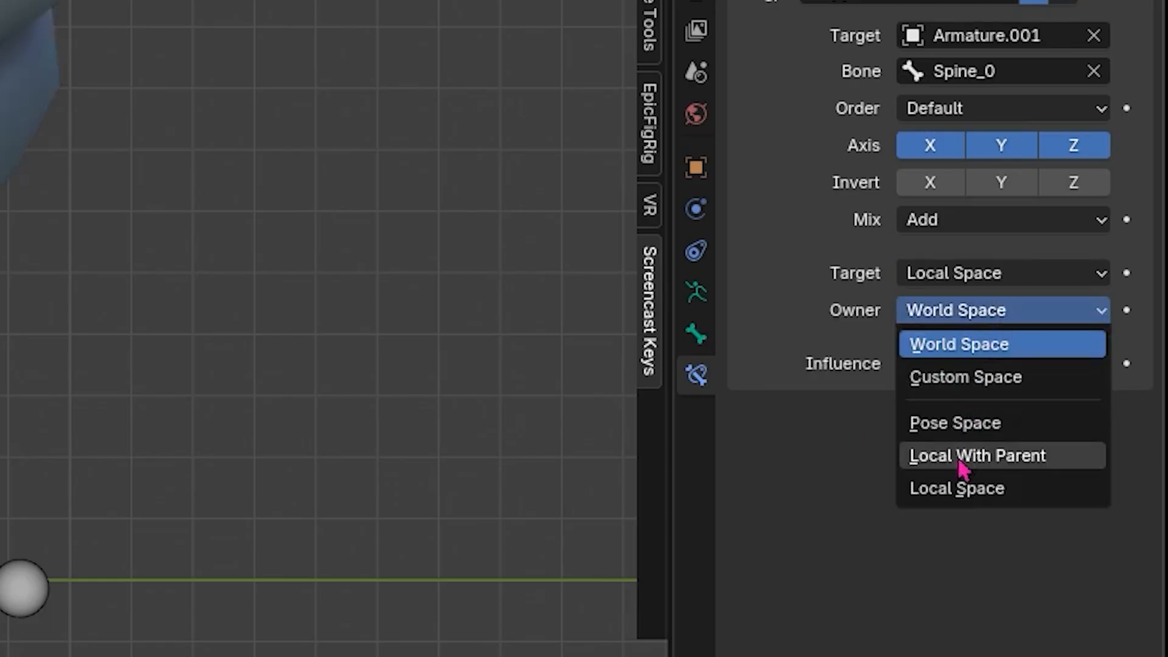
{"action": "left_click", "coordinate": [980, 489]}
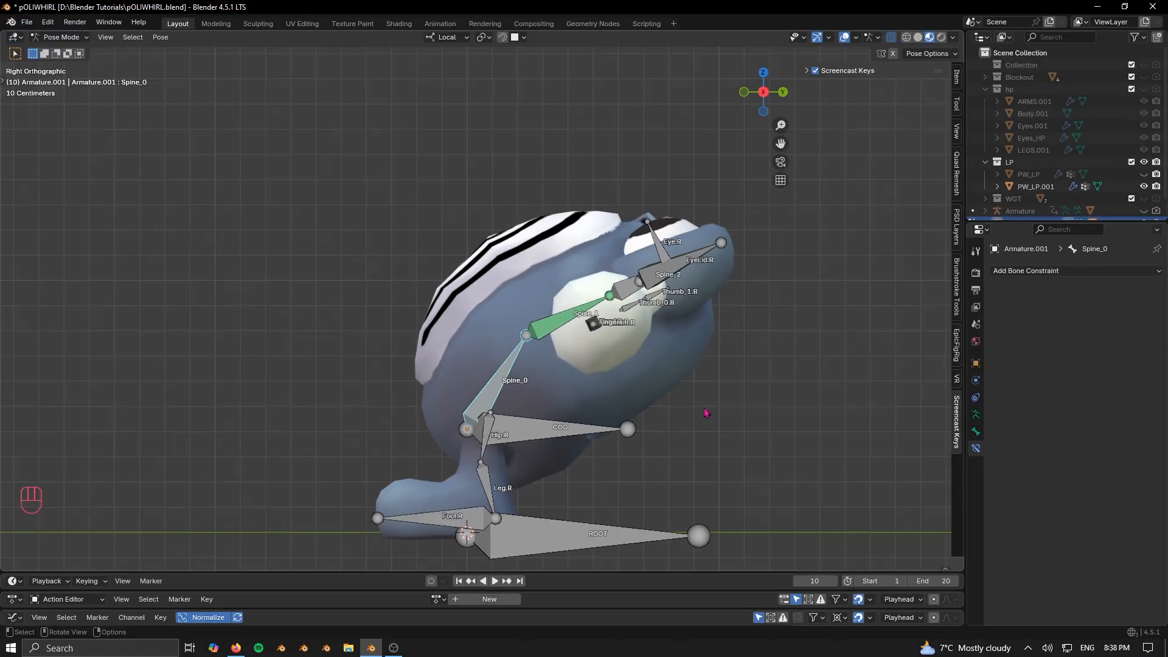
{"action": "key", "text": "r"}
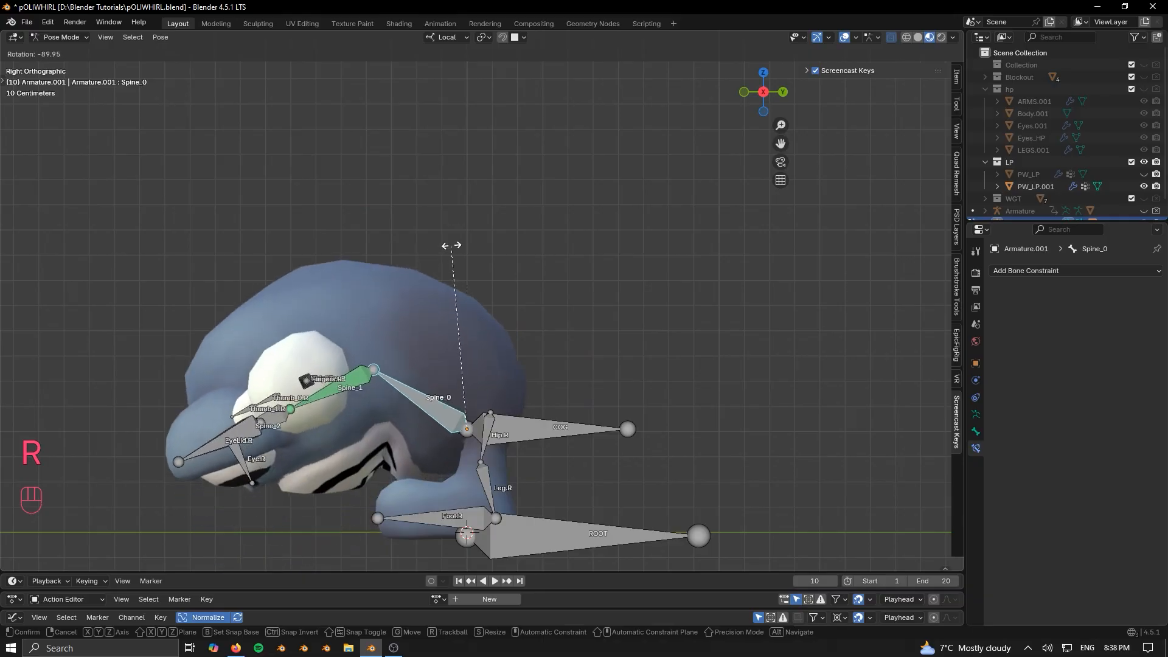
{"action": "left_click", "coordinate": [447, 244]}
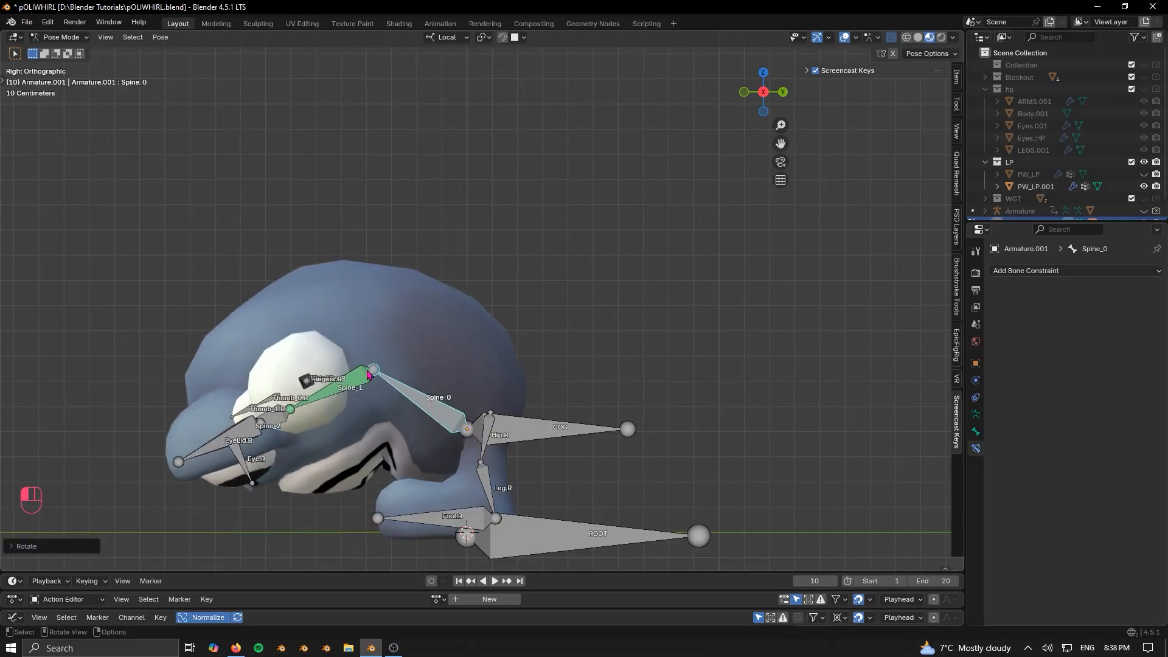
Toggle Spine_1's Copy Rotation constraint off and on to compare the bend, and test-rotate the bone
{"action": "left_click", "coordinate": [367, 376]}
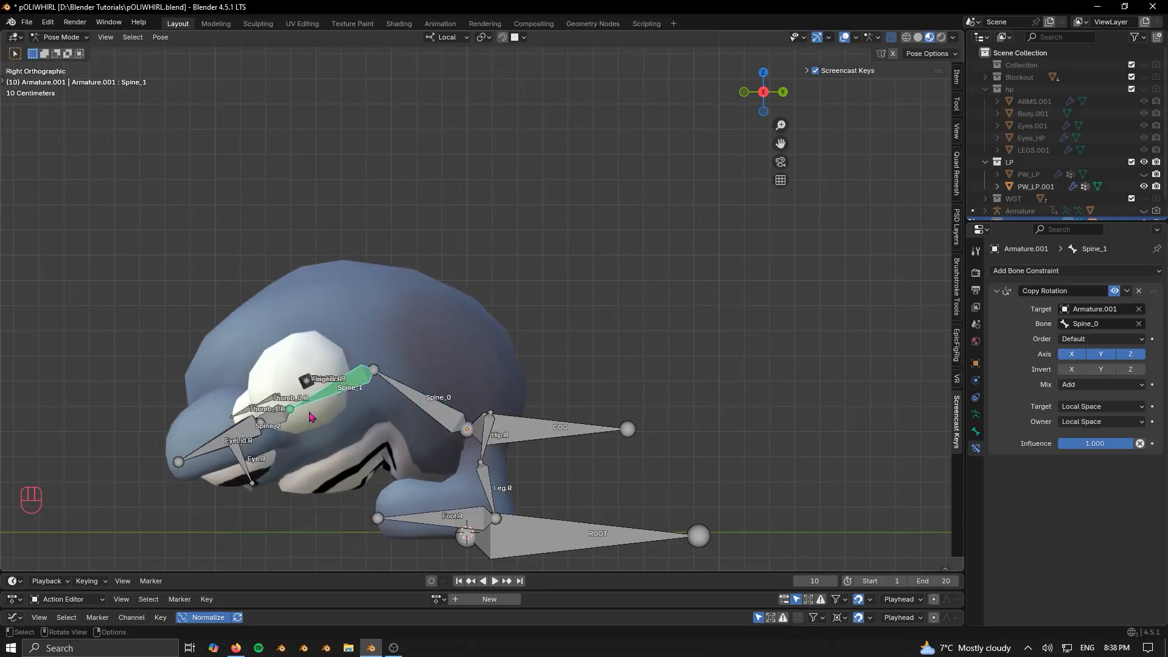
{"action": "left_click", "coordinate": [1113, 291]}
{"action": "left_click", "coordinate": [1113, 292]}
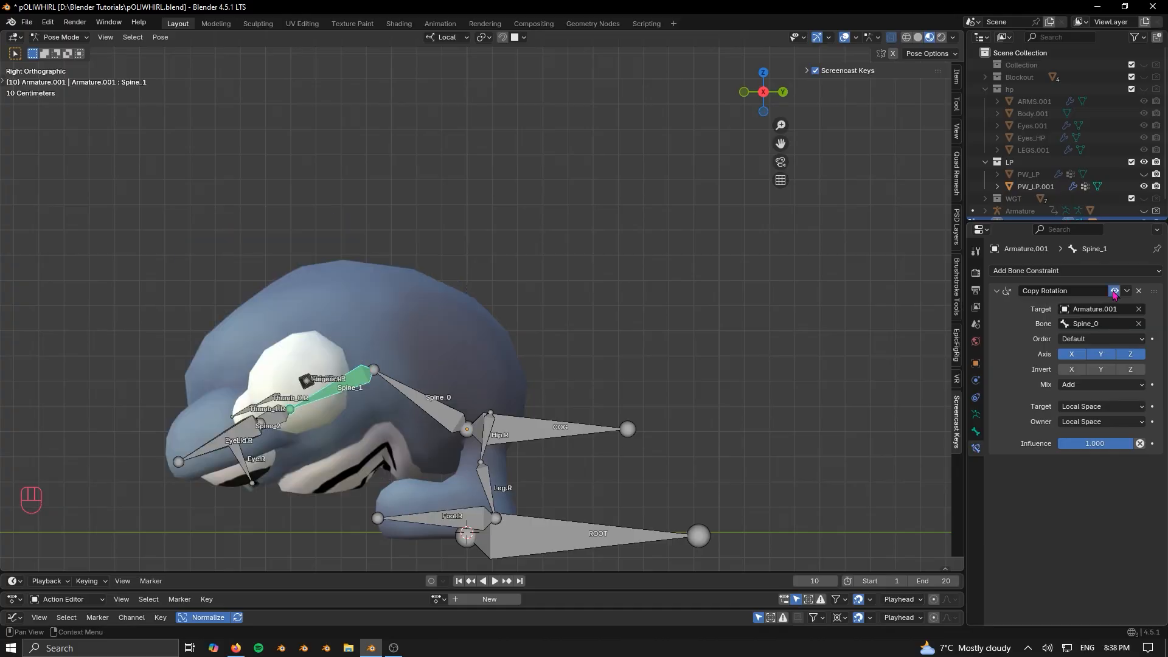
{"action": "left_click", "coordinate": [1113, 291]}
{"action": "left_click", "coordinate": [1113, 292]}
{"action": "key", "text": "r"}
{"action": "left_click", "coordinate": [351, 381]}
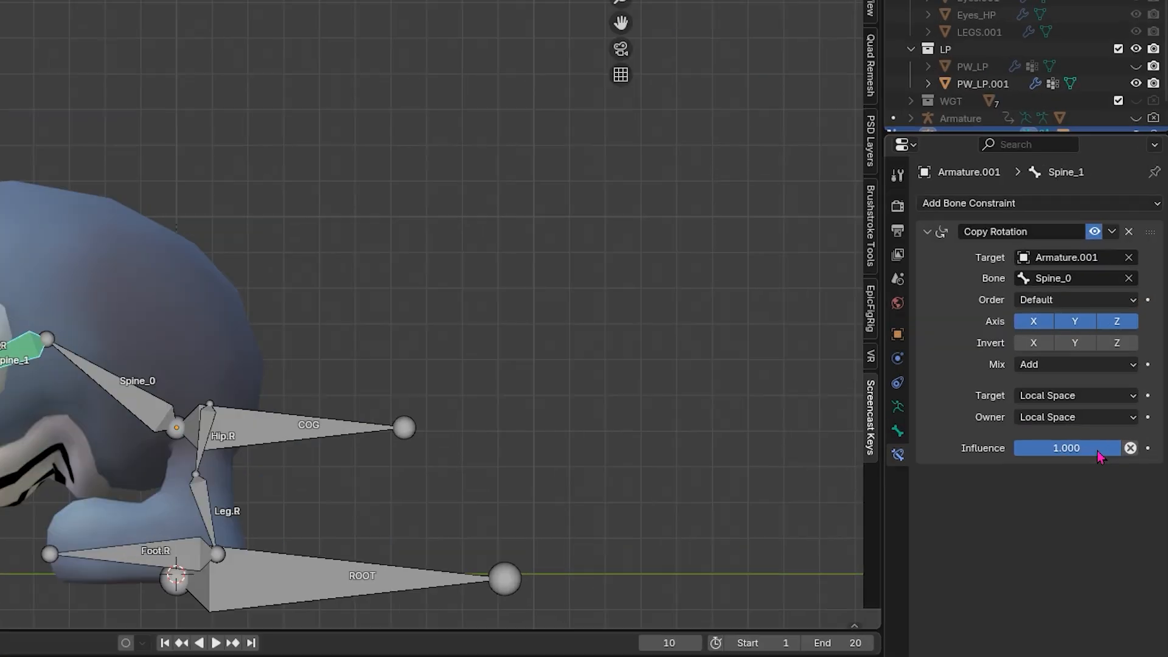
Set the Influence of Spine_1's Copy Rotation constraint to 0.667 and rotate Spine_0 upright to check the spine
{"action": "left_click_drag", "start_coordinate": [1121, 444], "coordinate": [1059, 444]}
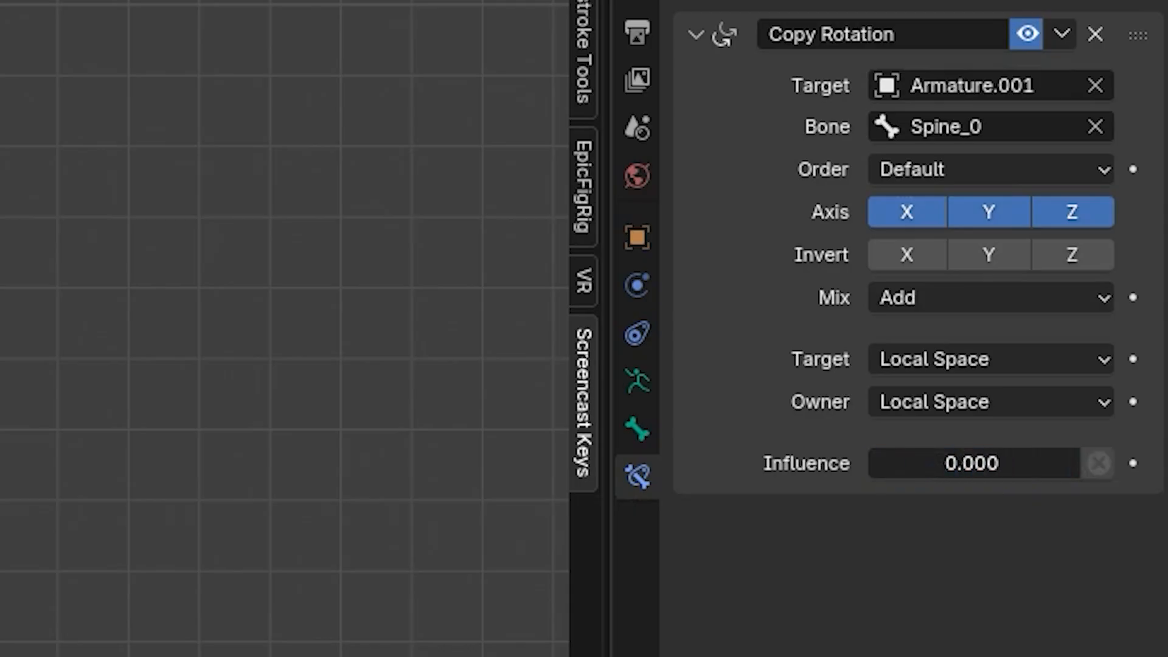
{"action": "left_click_drag", "start_coordinate": [869, 463], "coordinate": [1004, 463]}
{"action": "left_click_drag", "start_coordinate": [1106, 444], "coordinate": [1107, 443]}
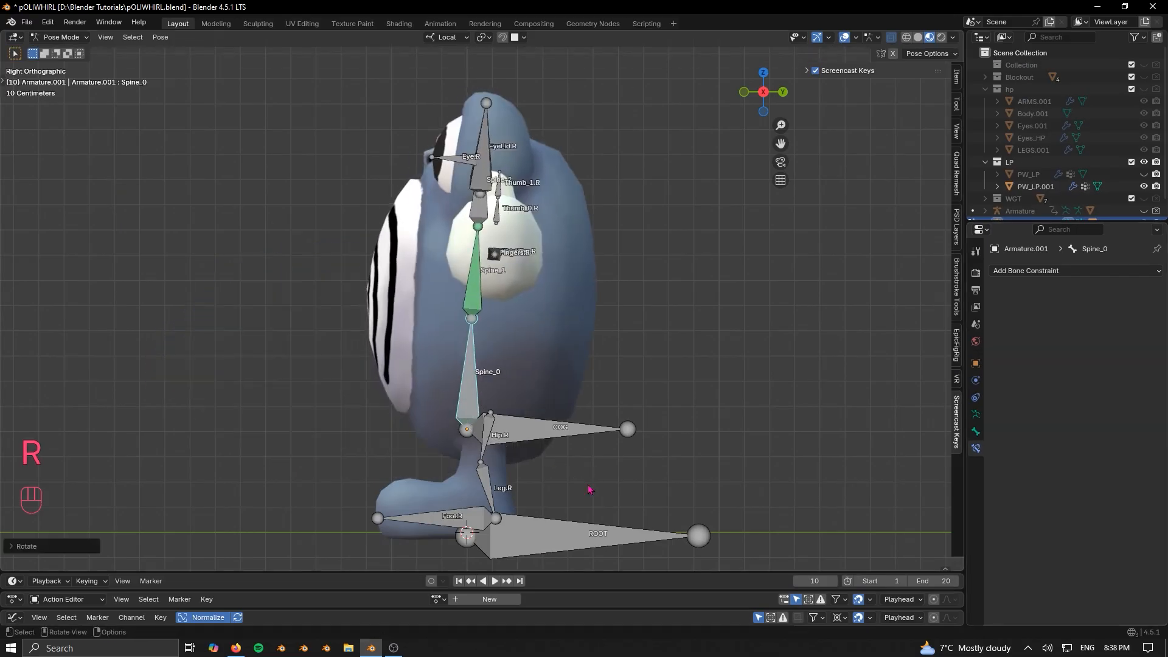
{"action": "left_click", "coordinate": [467, 304]}
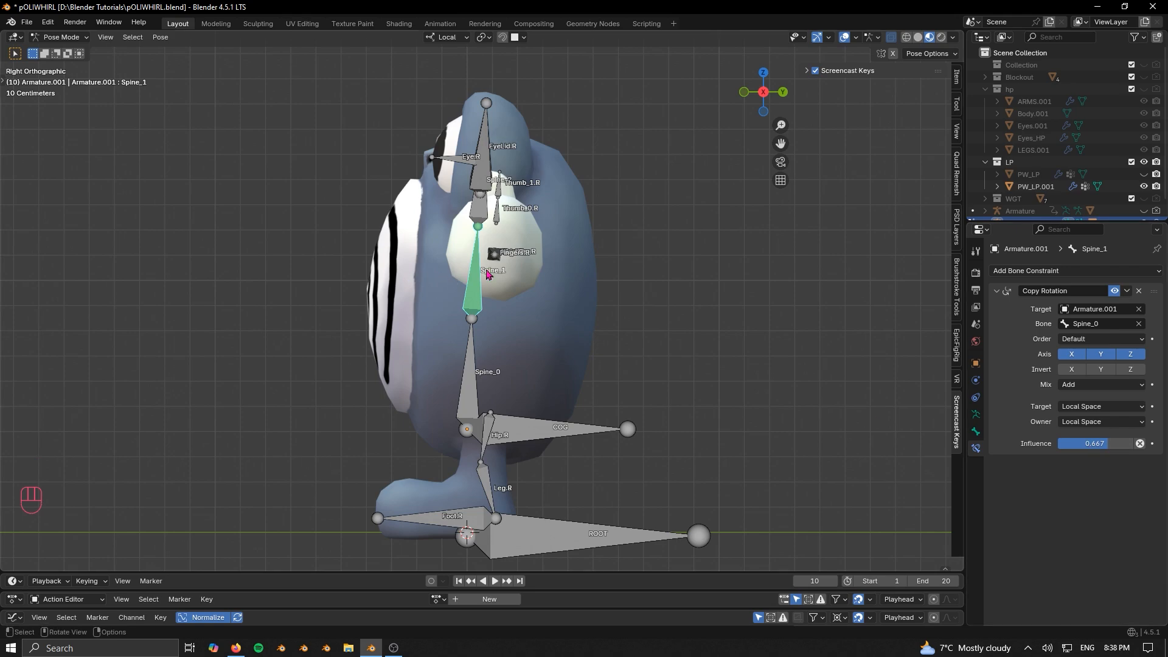
Add a Copy Rotation constraint to the Spine_2 bone with Spine_0 as its target bone
{"action": "middle_click_drag", "start_coordinate": [487, 273], "coordinate": [508, 302]}
{"action": "left_click", "coordinate": [483, 258]}
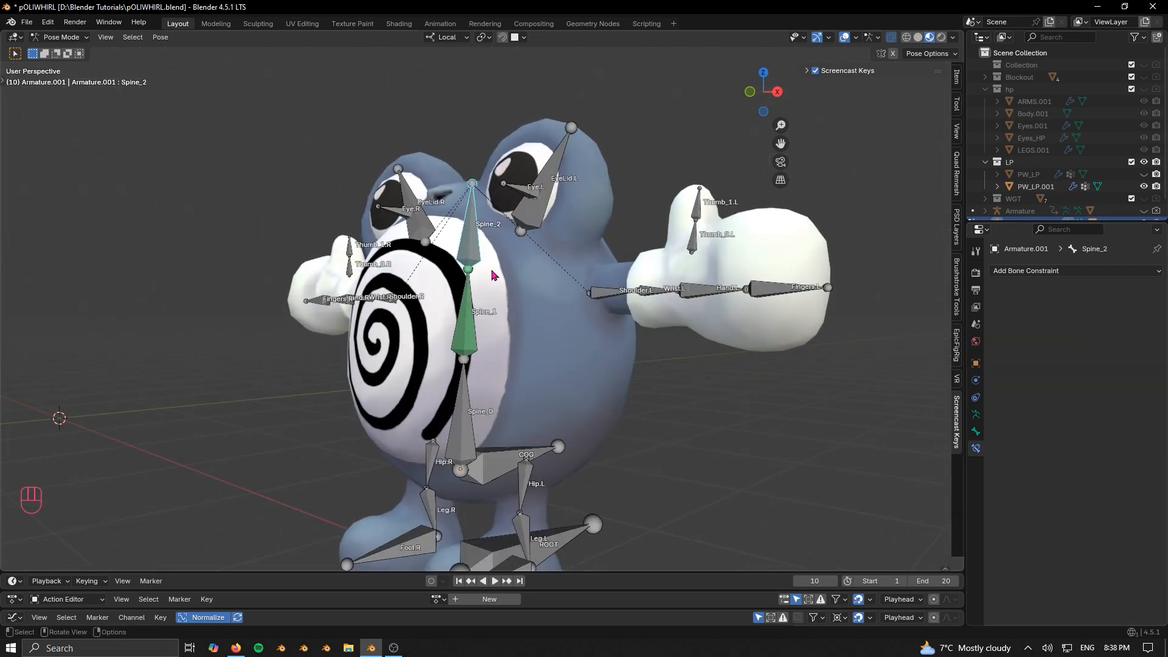
{"action": "left_click", "coordinate": [1031, 271]}
{"action": "left_click", "coordinate": [478, 432]}
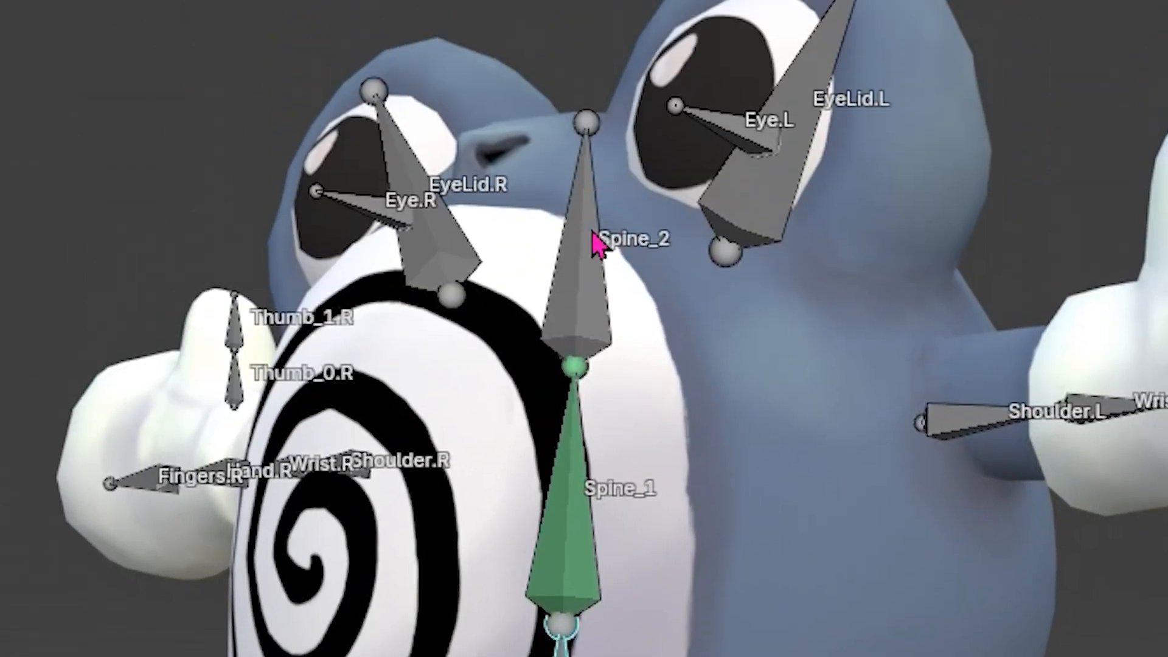
{"action": "left_click", "coordinate": [600, 247], "text": "shift"}
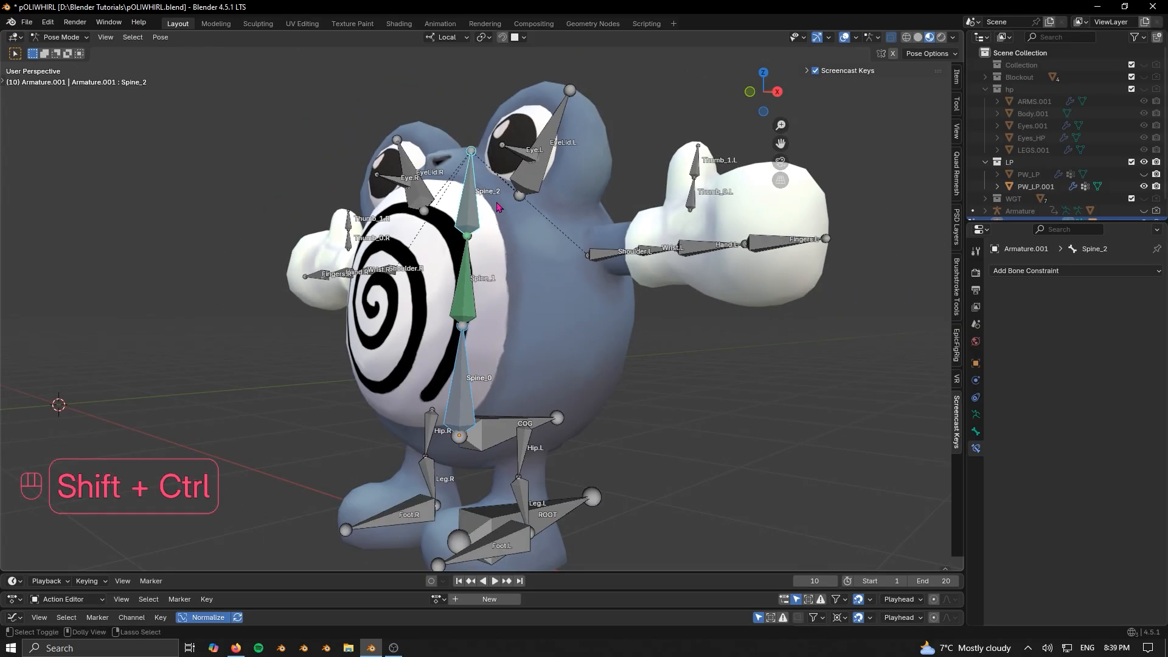
{"action": "key", "text": "ctrl+shift+c"}
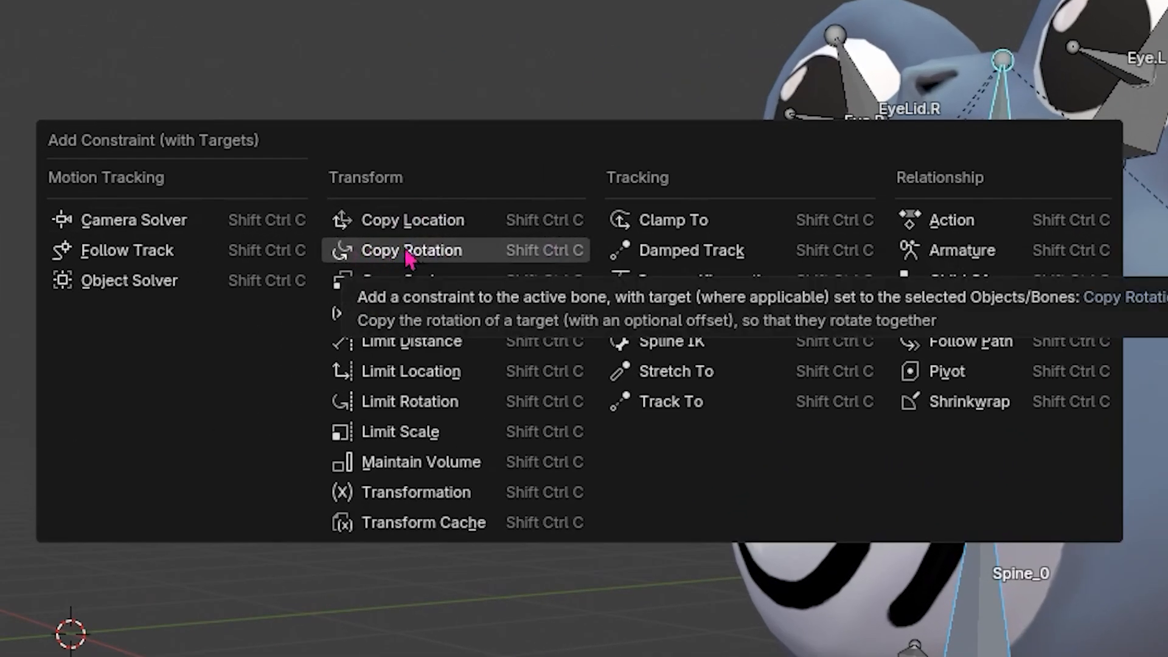
{"action": "left_click", "coordinate": [444, 264]}
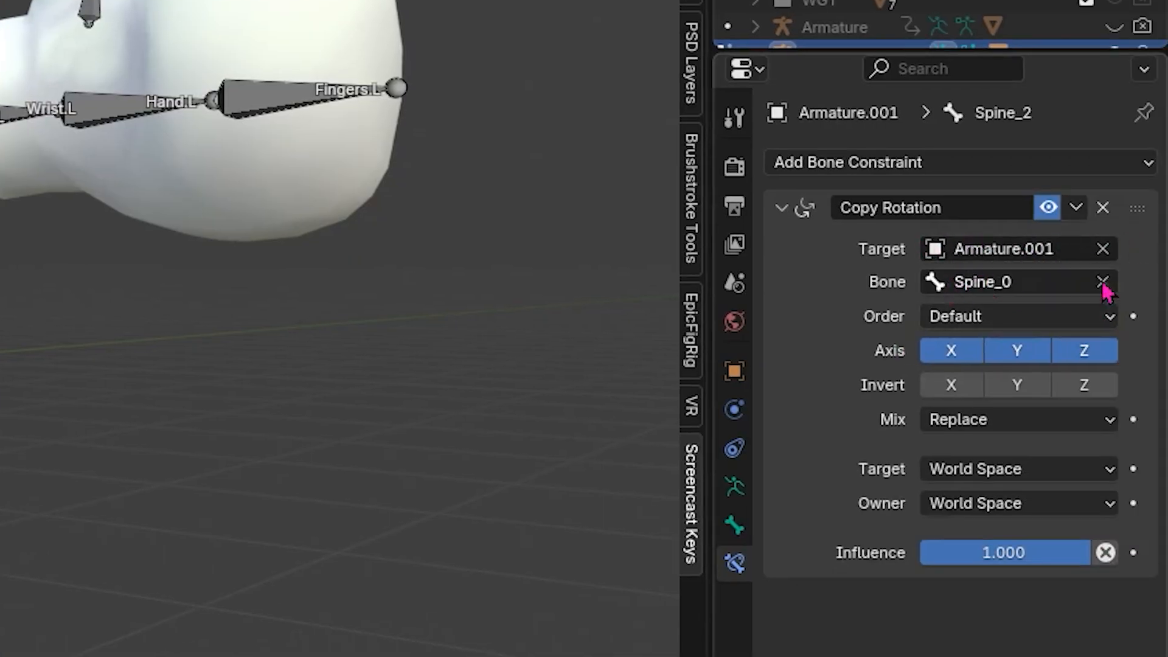
Configure Spine_2's Copy Rotation constraint with Mix Add, Target and Owner in Local Space, and Influence 0.389
{"action": "left_click", "coordinate": [1000, 419]}
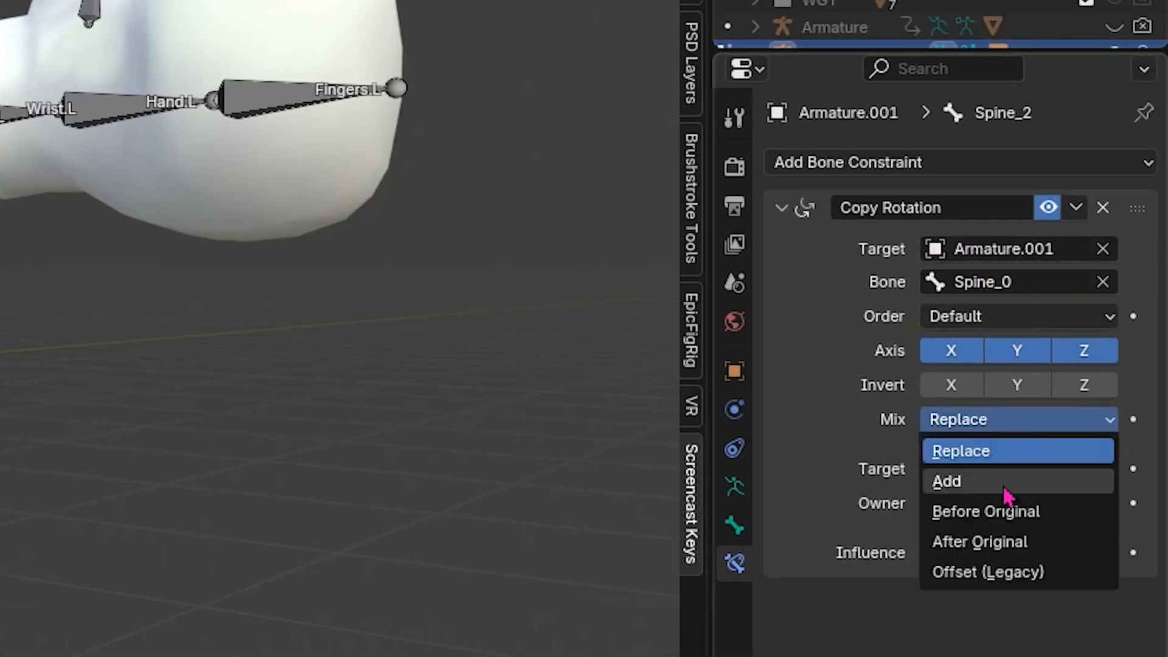
{"action": "left_click", "coordinate": [1006, 493]}
{"action": "left_click", "coordinate": [1012, 470]}
{"action": "left_click", "coordinate": [986, 635]}
{"action": "left_click", "coordinate": [1015, 503]}
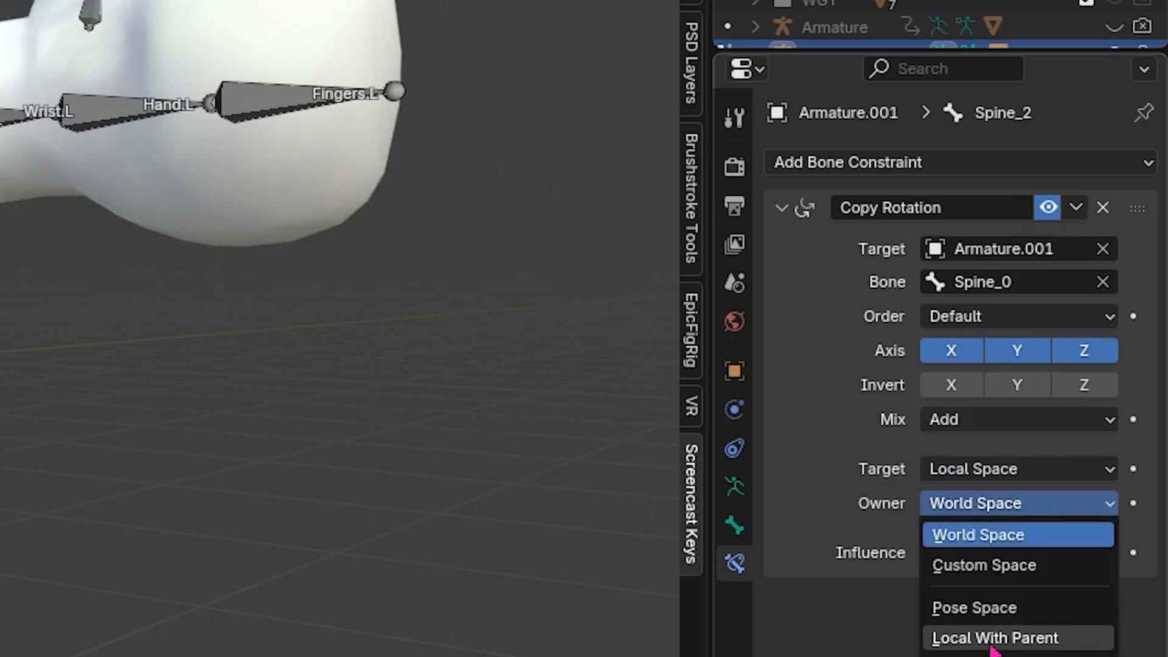
{"action": "left_click", "coordinate": [949, 648]}
{"action": "left_click_drag", "start_coordinate": [1047, 557], "coordinate": [986, 557]}
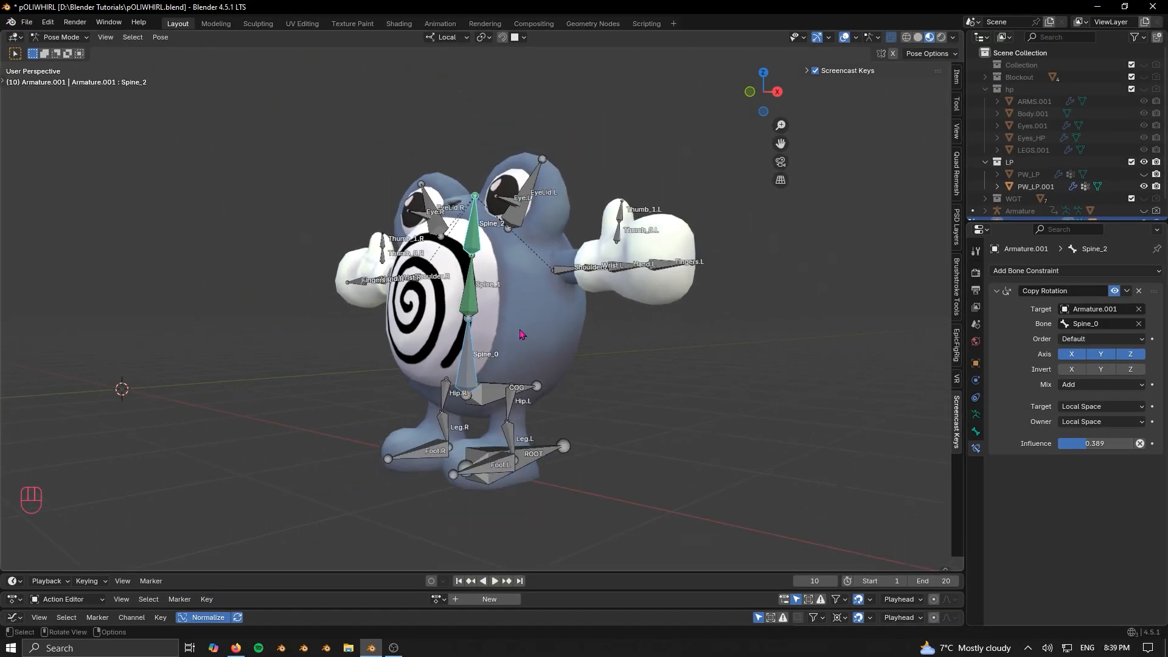
Rotate Spine_0 in the right side view to test the whole spine's bend, and clear the bone's rotation
{"action": "key", "text": "KP_1"}
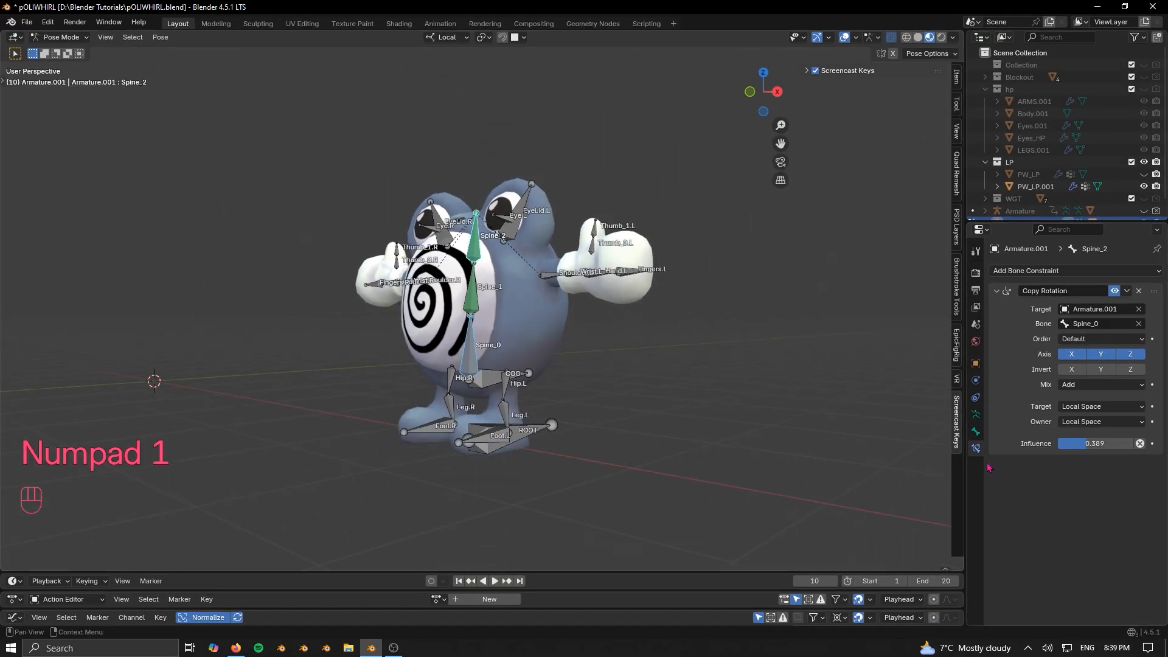
{"action": "key", "text": "KP_3"}
{"action": "left_click", "coordinate": [474, 356]}
{"action": "key", "text": "r"}
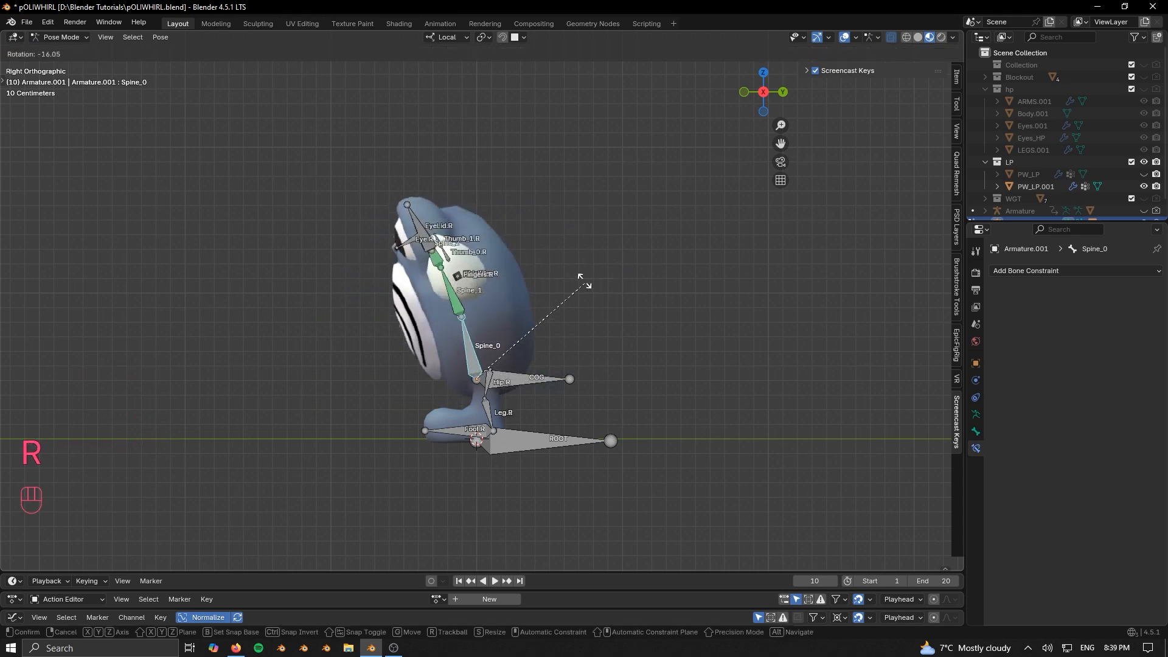
{"action": "left_click", "coordinate": [616, 350]}
{"action": "key", "text": "alt+r"}
Test-rotate Spine_0 around its local X, Y and Z axes while viewing the character from the front
{"action": "middle_click_drag", "start_coordinate": [575, 348], "coordinate": [685, 333]}
{"action": "key", "text": "r"}
{"action": "key", "text": "x"}
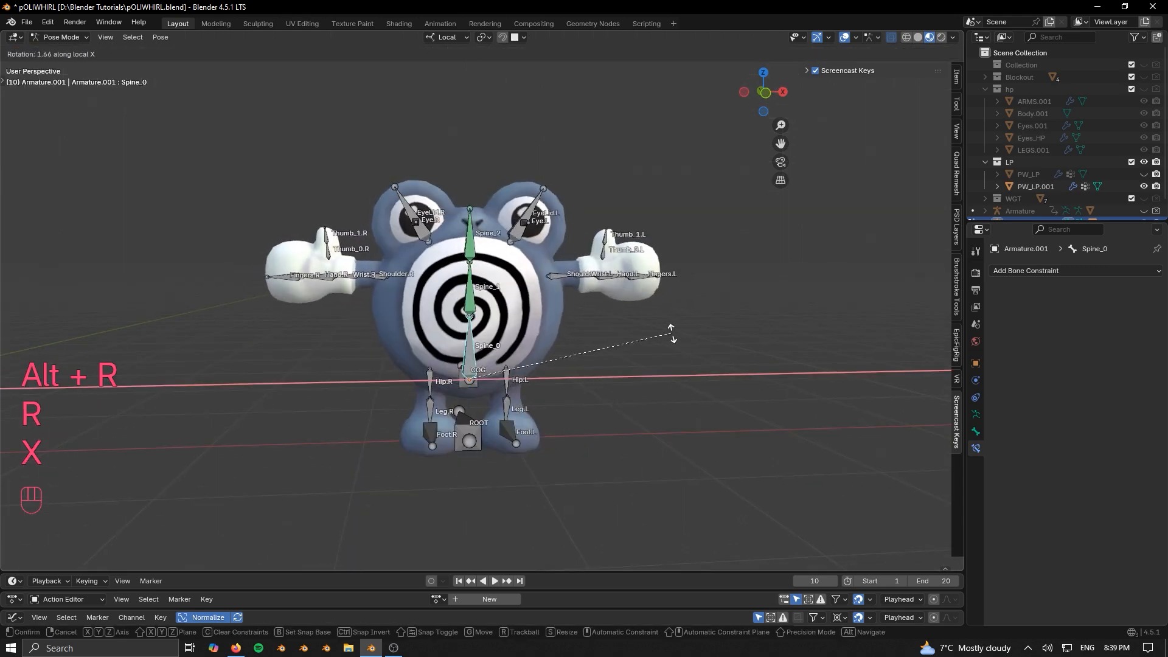
{"action": "key", "text": "y"}
{"action": "key", "text": "z"}
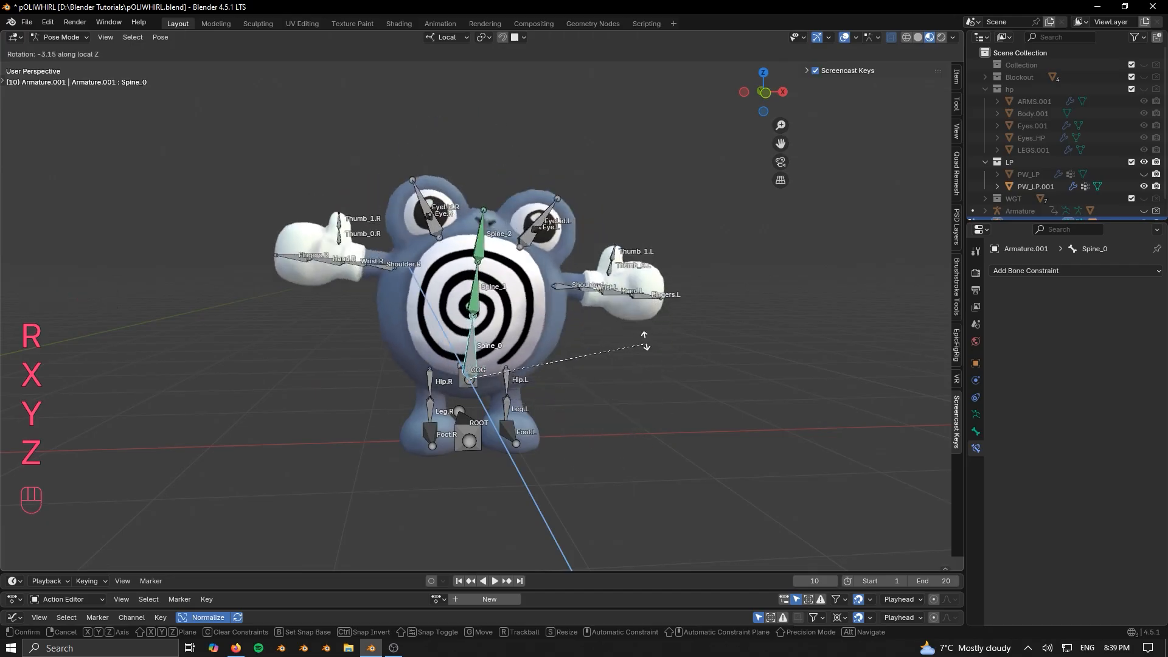
{"action": "middle_click_drag", "start_coordinate": [638, 365], "coordinate": [523, 322]}
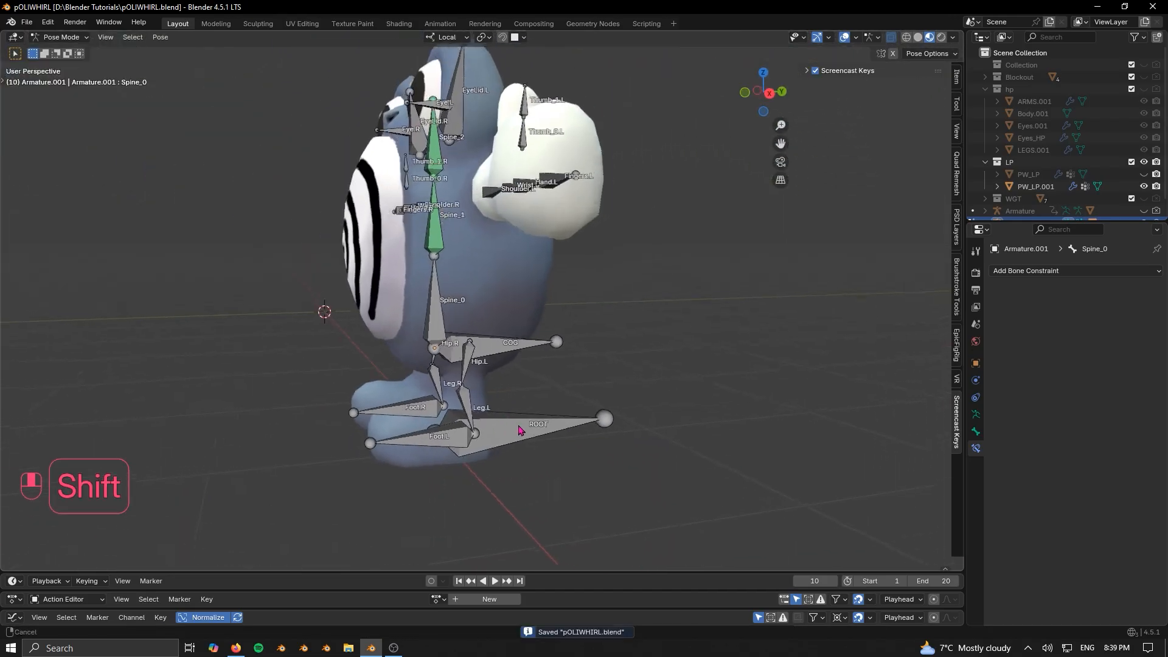
Rotate the Hip.L bone forward in the right side view to test how the left leg and foot follow
{"action": "left_click", "coordinate": [473, 413]}
{"action": "scroll", "coordinate": [526, 408], "scroll_direction": "up", "scroll_amount": 2}
{"action": "middle_click_drag", "start_coordinate": [496, 329], "coordinate": [367, 341]}
{"action": "key", "text": "KP_1"}
{"action": "key", "text": "KP_3"}
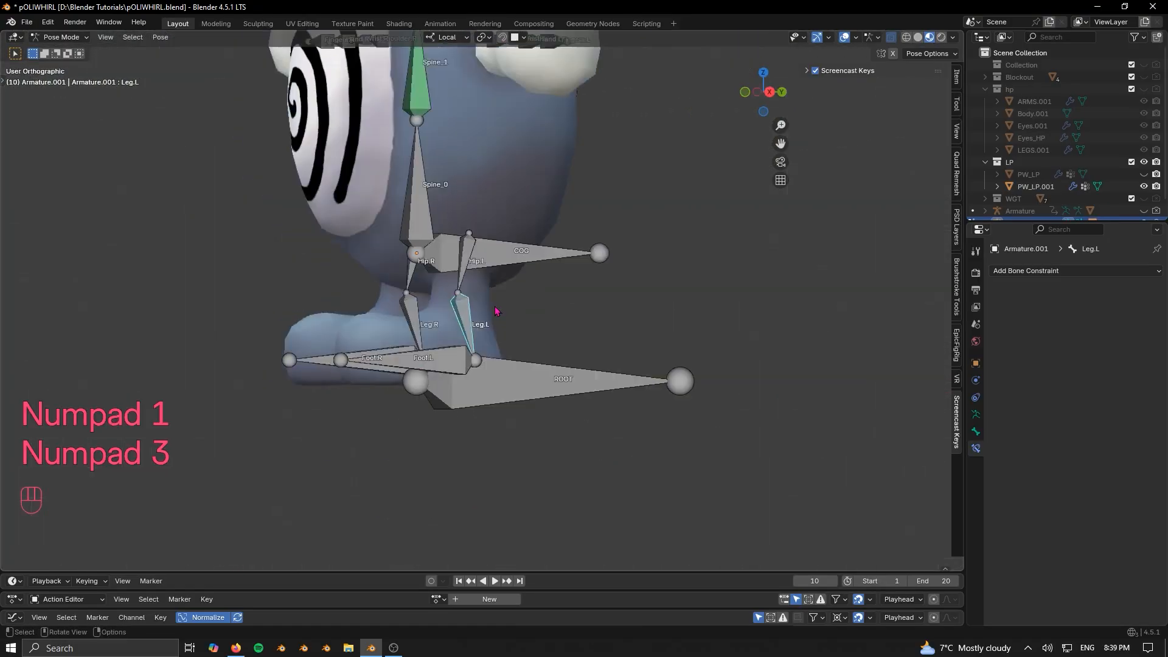
{"action": "scroll", "coordinate": [441, 316], "scroll_direction": "up", "scroll_amount": 3}
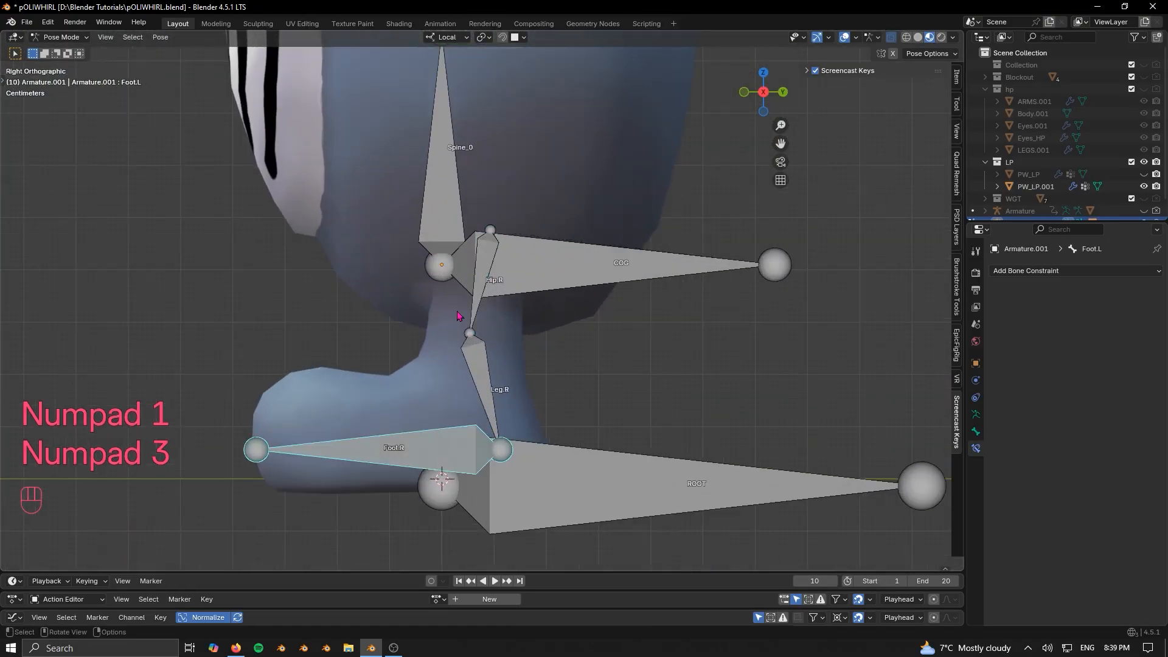
{"action": "key", "text": "r"}
{"action": "left_click", "coordinate": [524, 422]}
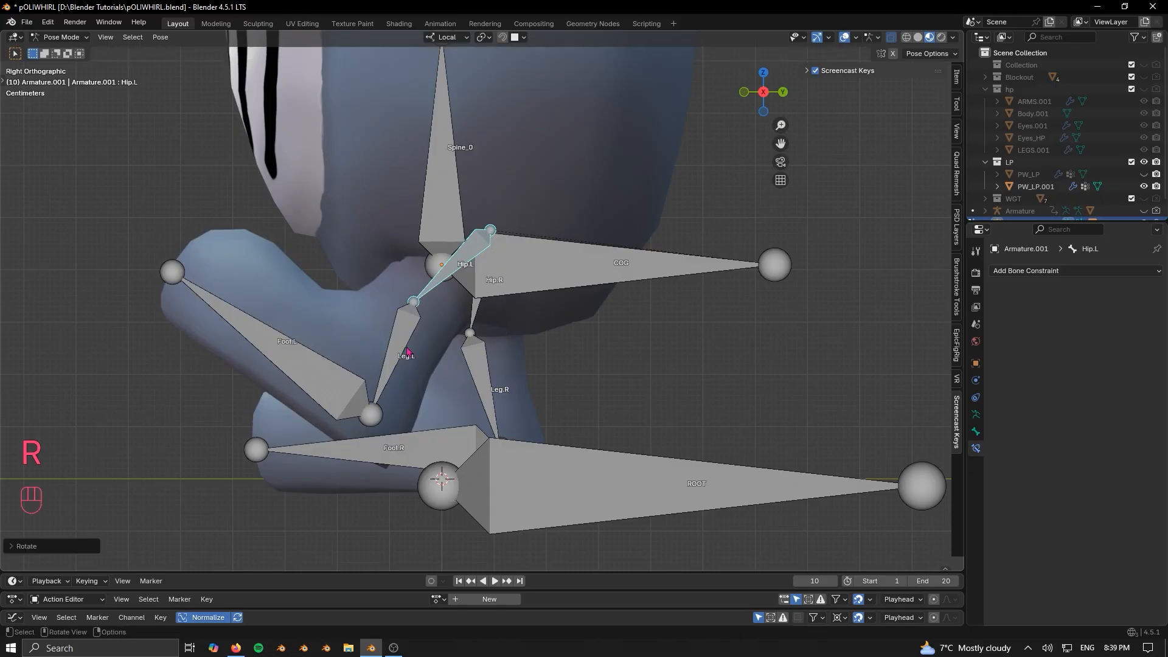
Rotate Leg.L forward and adjust Foot.L's rotation in the right side view to test lifting the left leg
{"action": "left_click", "coordinate": [404, 353]}
{"action": "key", "text": "r"}
{"action": "left_click", "coordinate": [466, 384]}
{"action": "left_click", "coordinate": [304, 327]}
{"action": "key", "text": "r"}
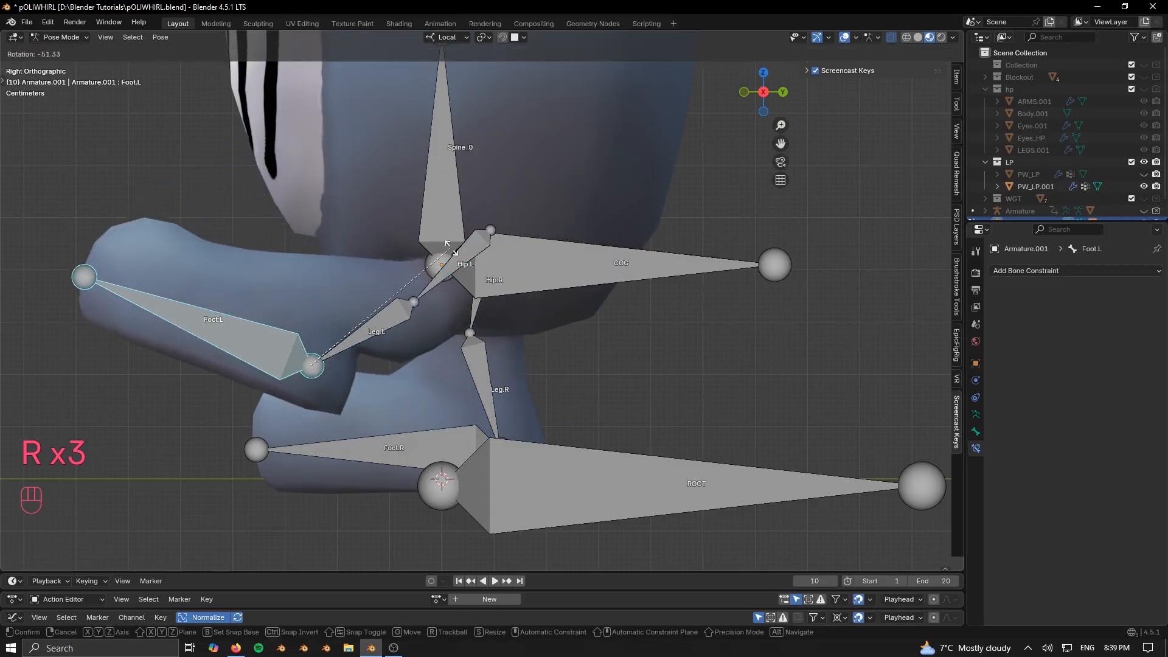
{"action": "left_click", "coordinate": [300, 327]}
{"action": "scroll", "coordinate": [300, 326], "scroll_direction": "down", "scroll_amount": 3}
{"action": "middle_click_drag", "start_coordinate": [300, 327], "coordinate": [475, 341]}
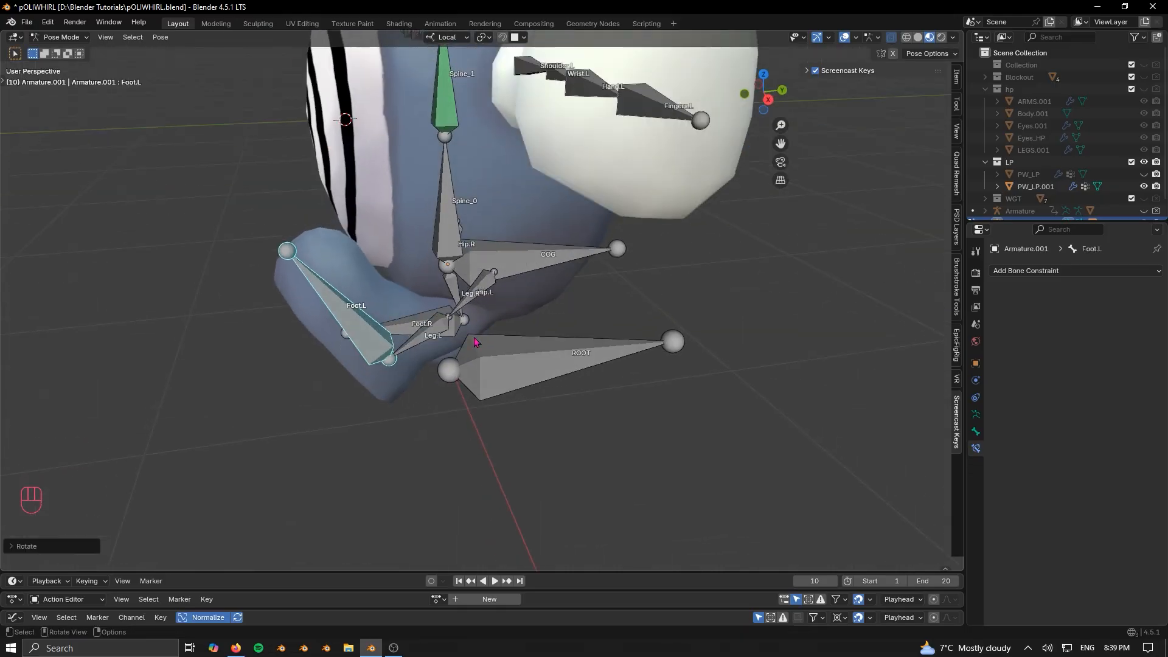
Rotate the reset Hip.L bone slightly forward in the right side view, with Leg.L and Foot.L following
{"action": "left_click", "coordinate": [417, 344]}
{"action": "key", "text": "KP_3"}
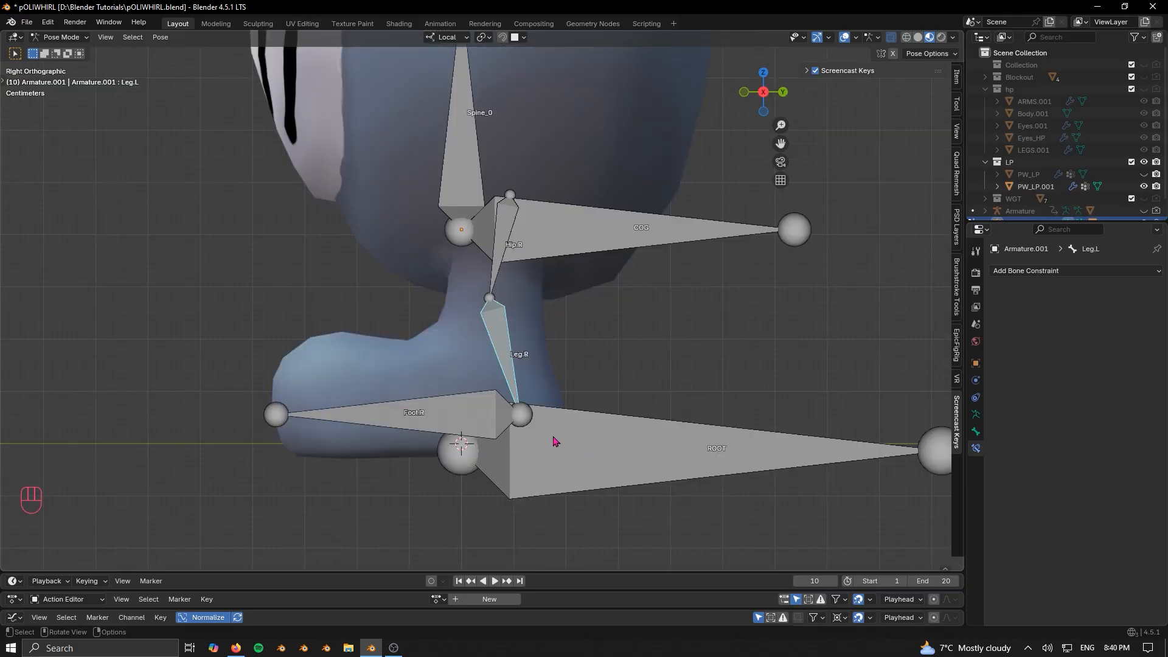
{"action": "left_click", "coordinate": [492, 271]}
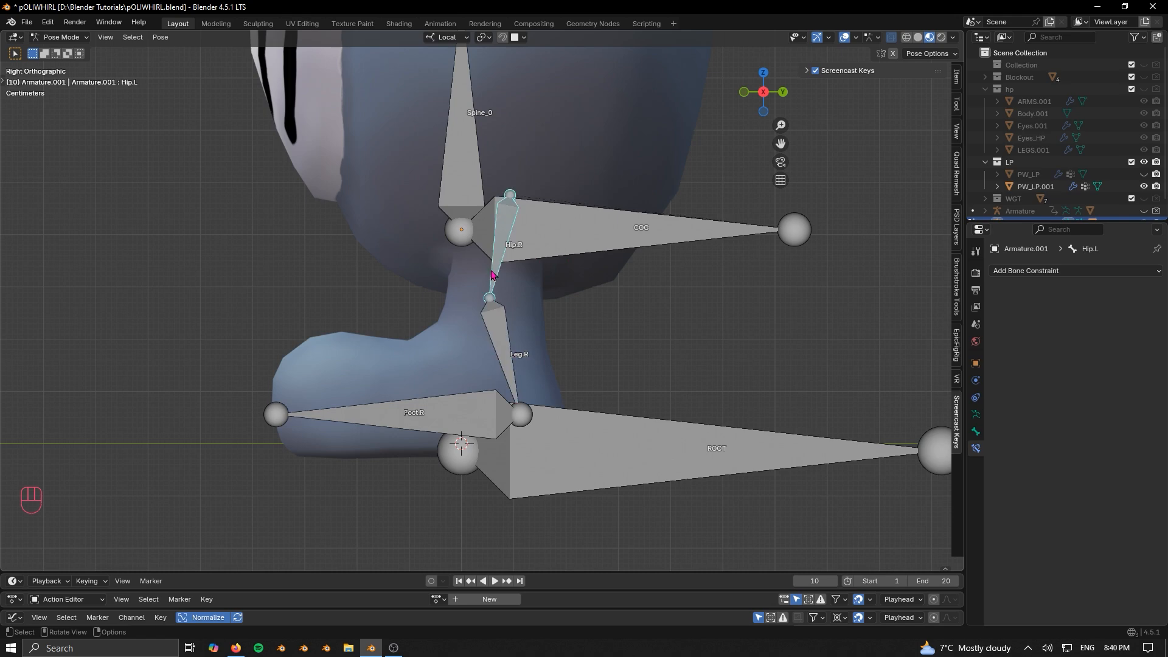
{"action": "key", "text": "r"}
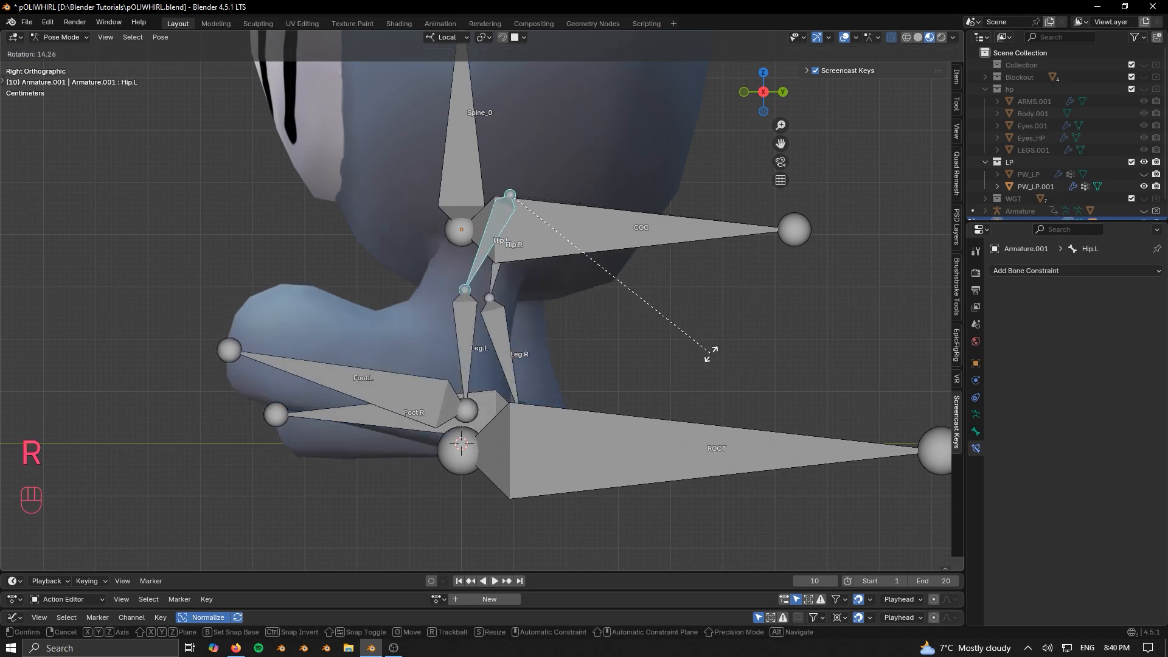
{"action": "right_click", "coordinate": [711, 356]}
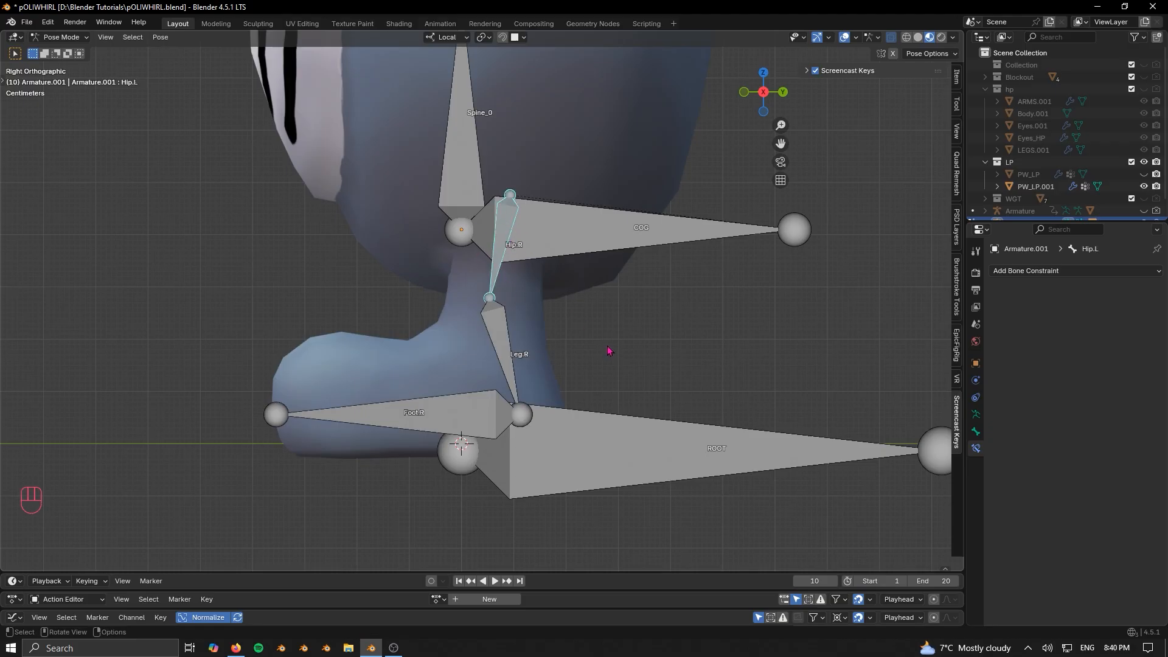
{"action": "key", "text": "r"}
{"action": "left_click", "coordinate": [560, 342]}
Swing Leg.L forward and rotate Foot.L to pose the left leg bone by bone in the side view
{"action": "left_click", "coordinate": [464, 334]}
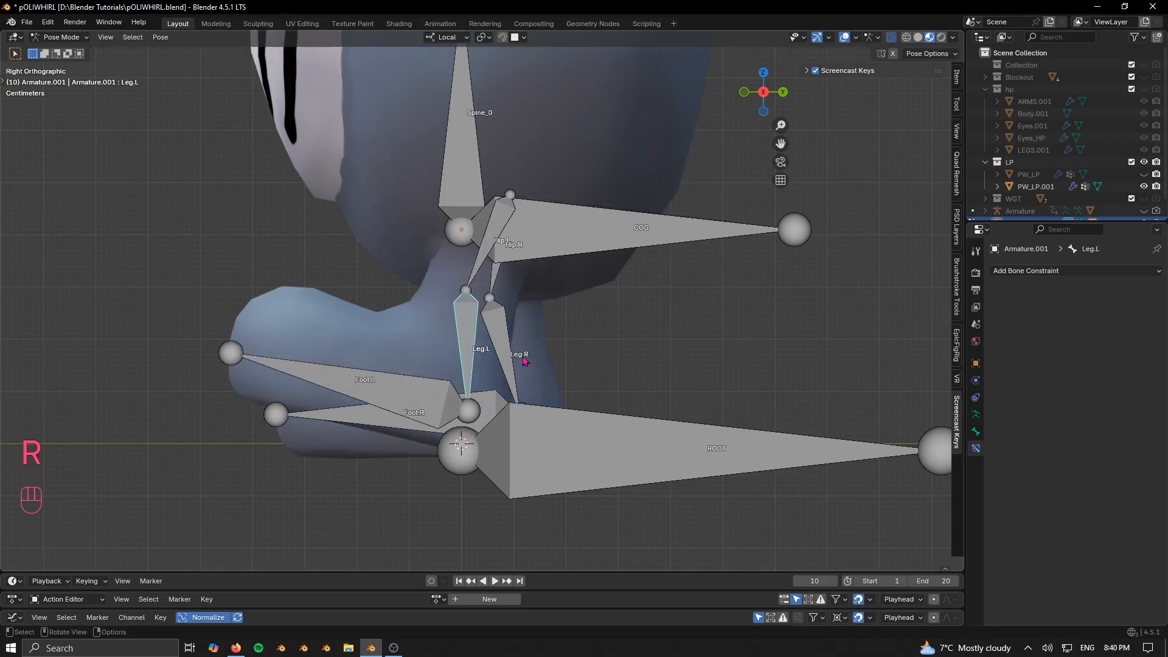
{"action": "key", "text": "r"}
{"action": "left_click", "coordinate": [499, 394]}
{"action": "left_click", "coordinate": [406, 388]}
{"action": "key", "text": "r"}
{"action": "left_click", "coordinate": [551, 294]}
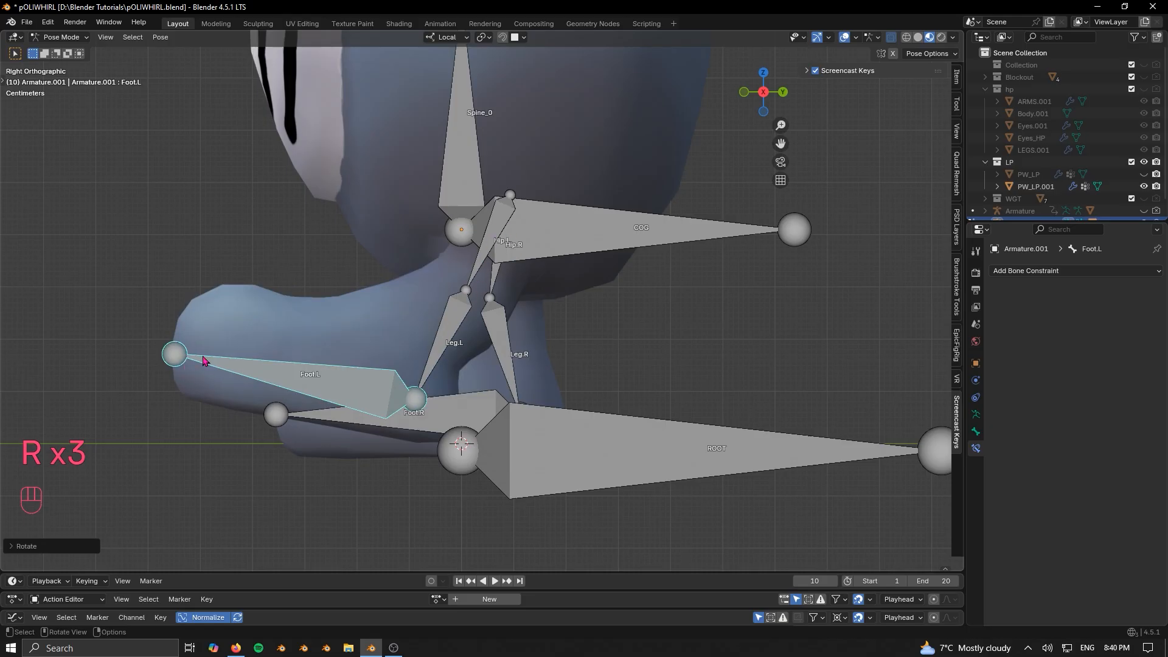
Try moving the Foot.L and Leg.L bones directly to test whether the rest of the left leg follows
{"action": "left_click", "coordinate": [377, 372]}
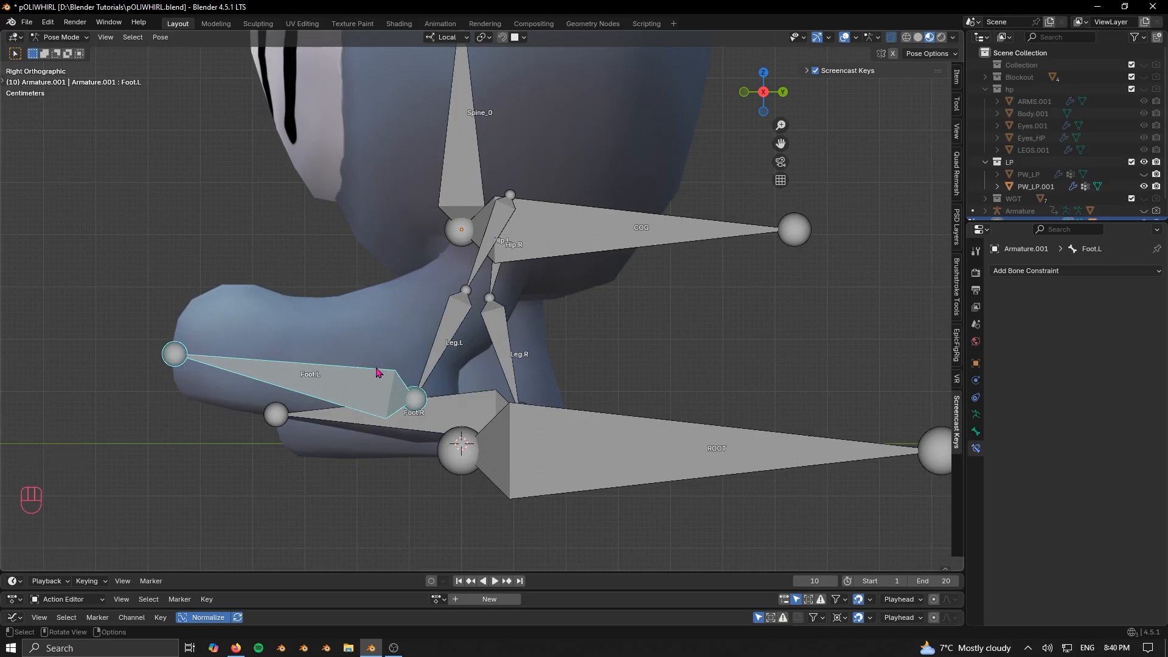
{"action": "key", "text": "g"}
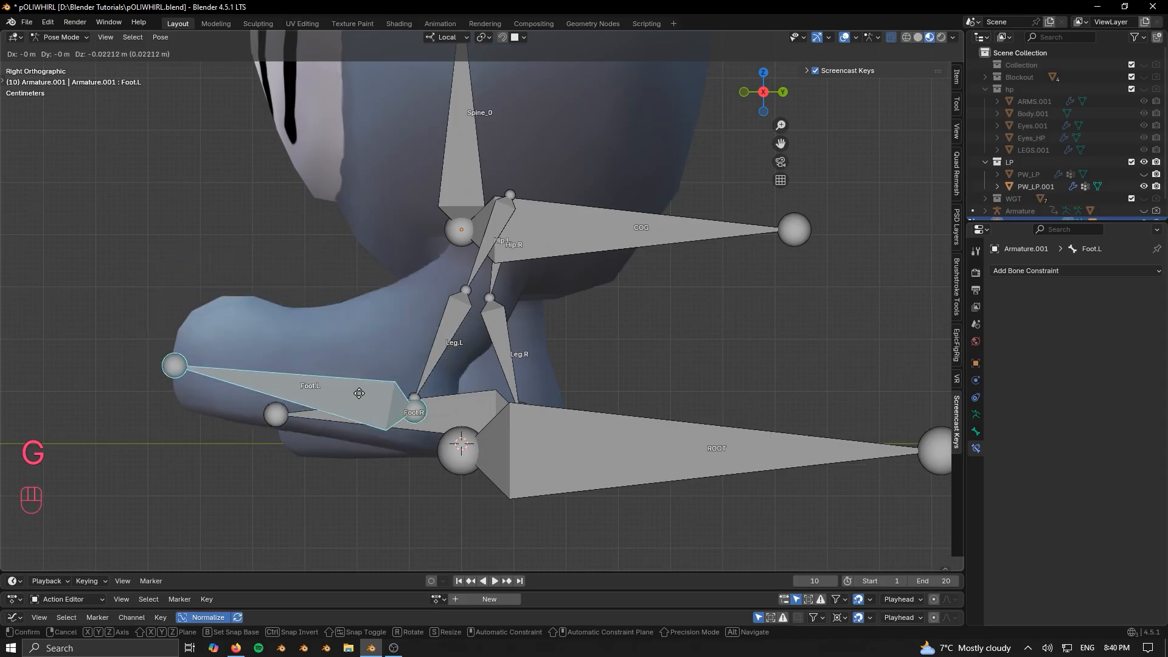
{"action": "right_click", "coordinate": [356, 385]}
{"action": "left_click", "coordinate": [457, 341]}
{"action": "key", "text": "g"}
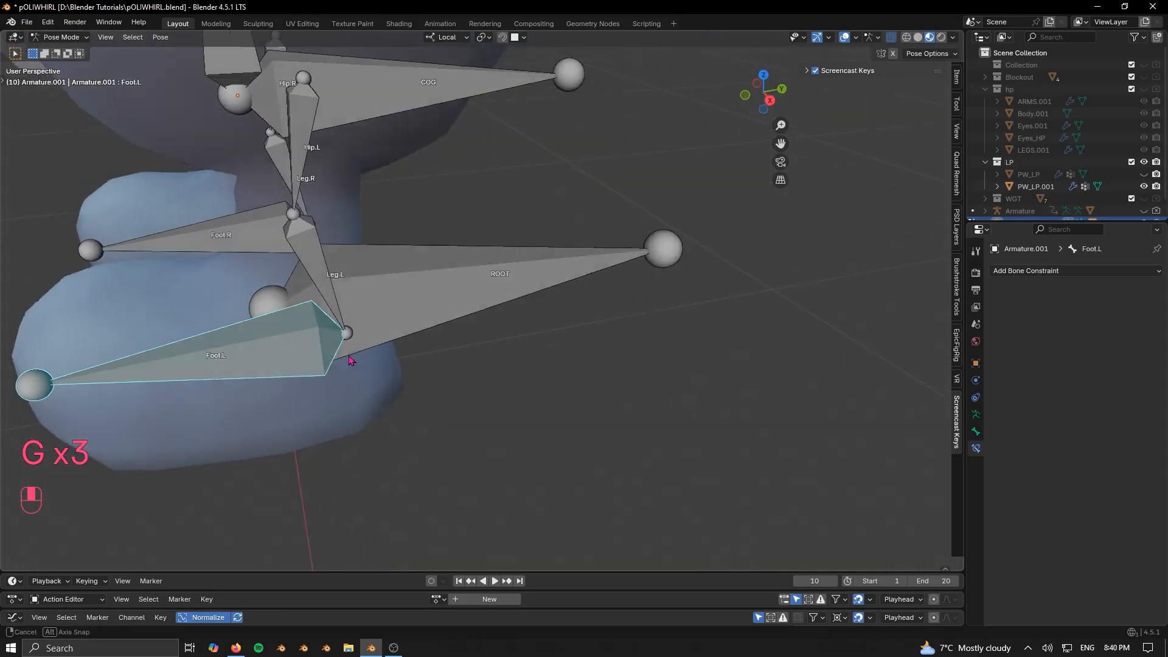
Add an Inverse Kinematics constraint to the Leg.L bone and set its Target to Armature.001
{"action": "middle_click_drag", "start_coordinate": [349, 361], "coordinate": [474, 378]}
{"action": "left_click", "coordinate": [430, 311]}
{"action": "left_click", "coordinate": [448, 302]}
{"action": "middle_click_drag", "start_coordinate": [448, 302], "coordinate": [488, 331]}
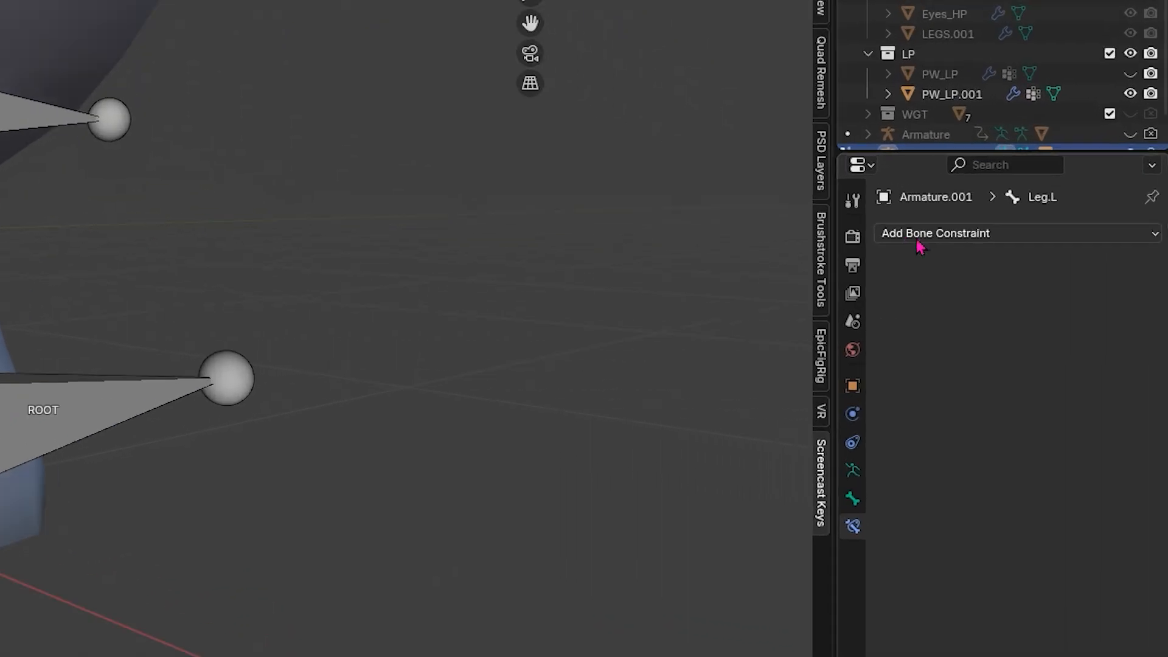
{"action": "left_click", "coordinate": [1019, 272]}
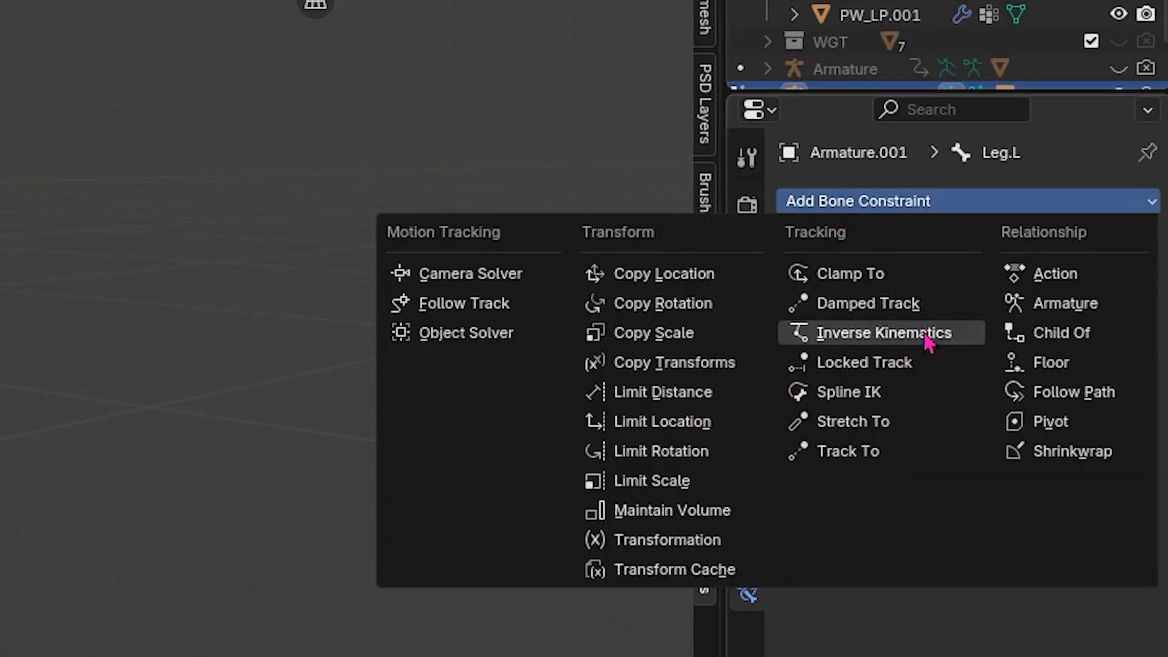
{"action": "left_click", "coordinate": [862, 335]}
{"action": "left_click", "coordinate": [1107, 286]}
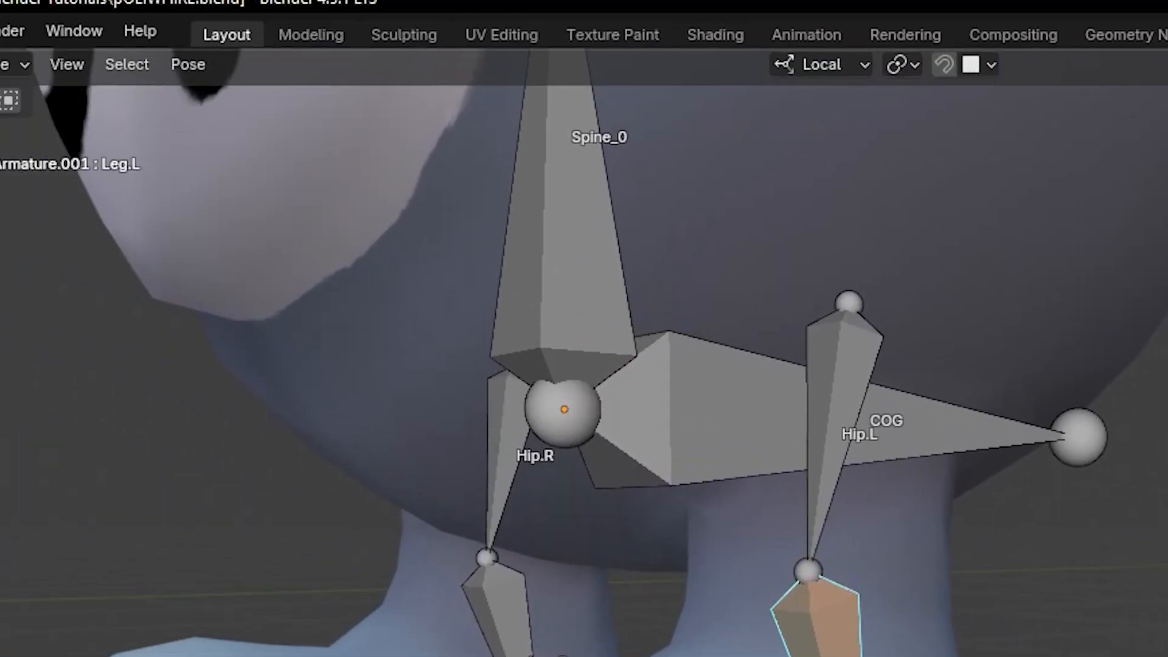
{"action": "left_click", "coordinate": [564, 409]}
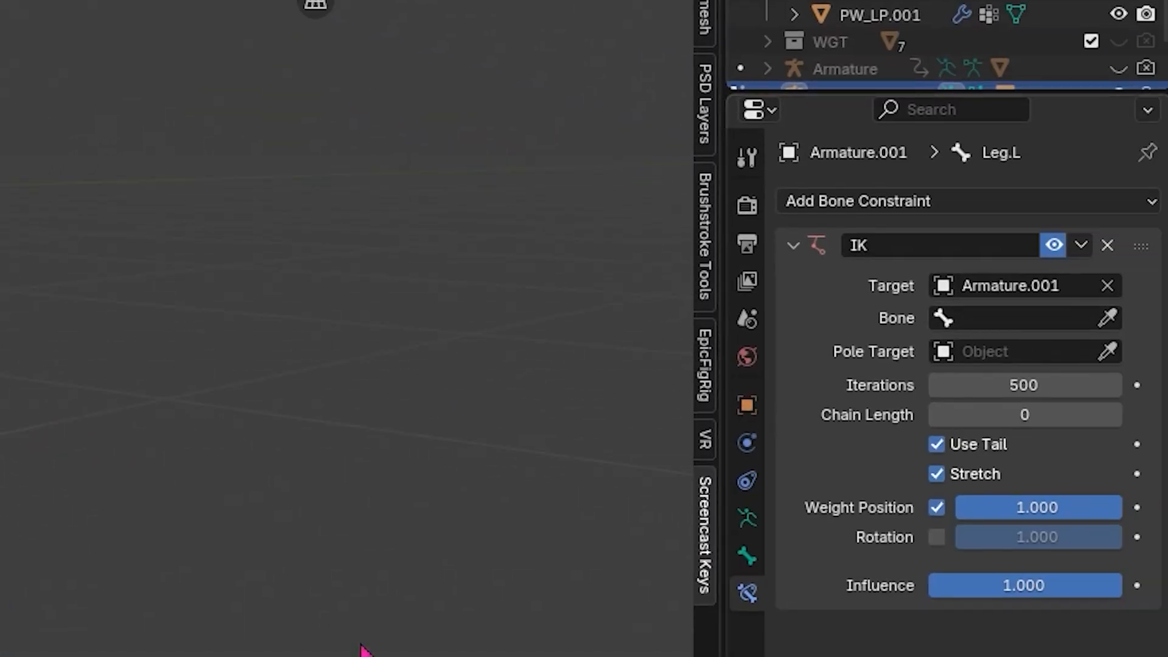
In Edit Mode, extrude a new bone about 0.25 m long backward along Y from the tail of Leg.L
{"action": "middle_click_drag", "start_coordinate": [360, 645], "coordinate": [38, 645]}
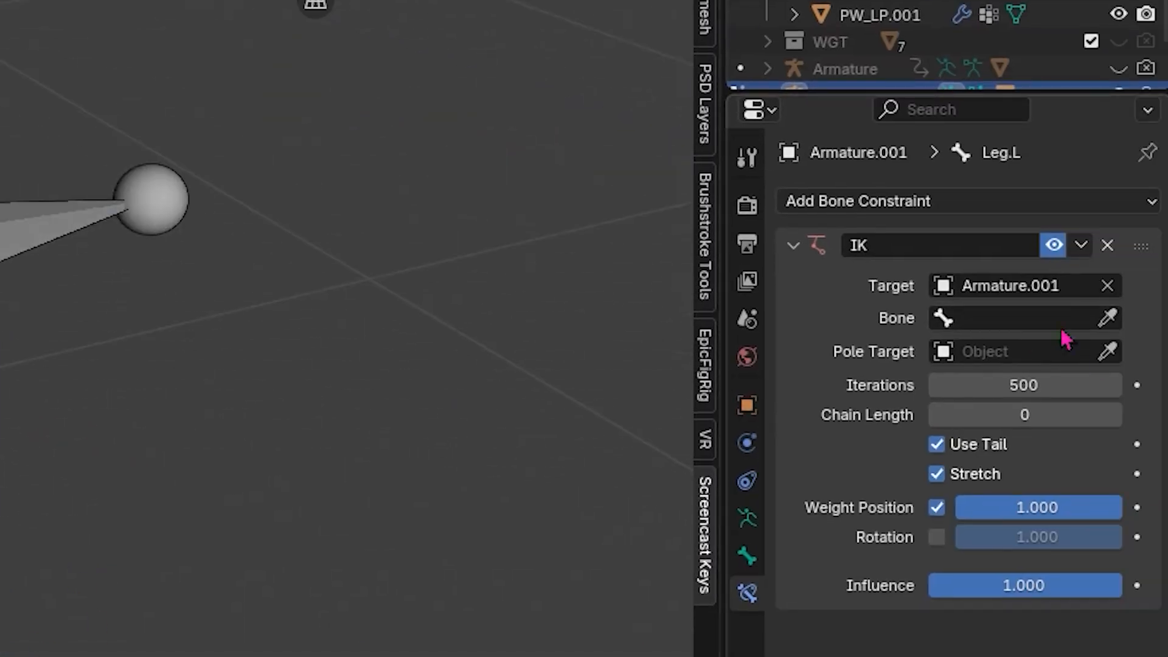
{"action": "middle_click_drag", "start_coordinate": [2, 365], "coordinate": [267, 352]}
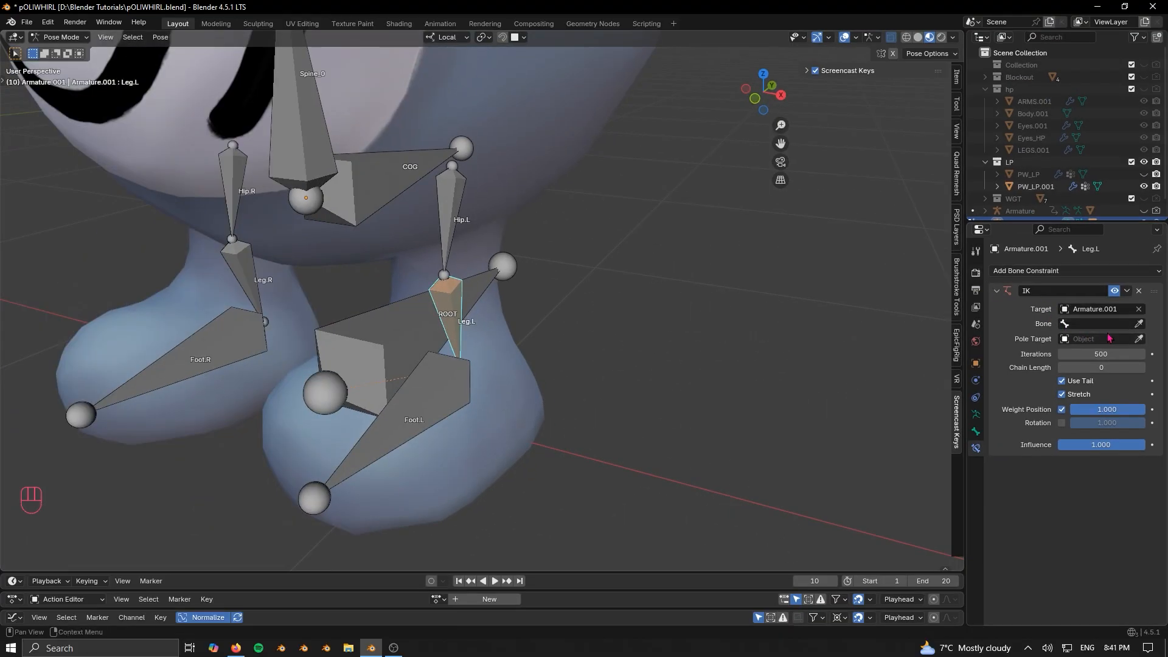
{"action": "middle_click_drag", "start_coordinate": [498, 385], "coordinate": [627, 329]}
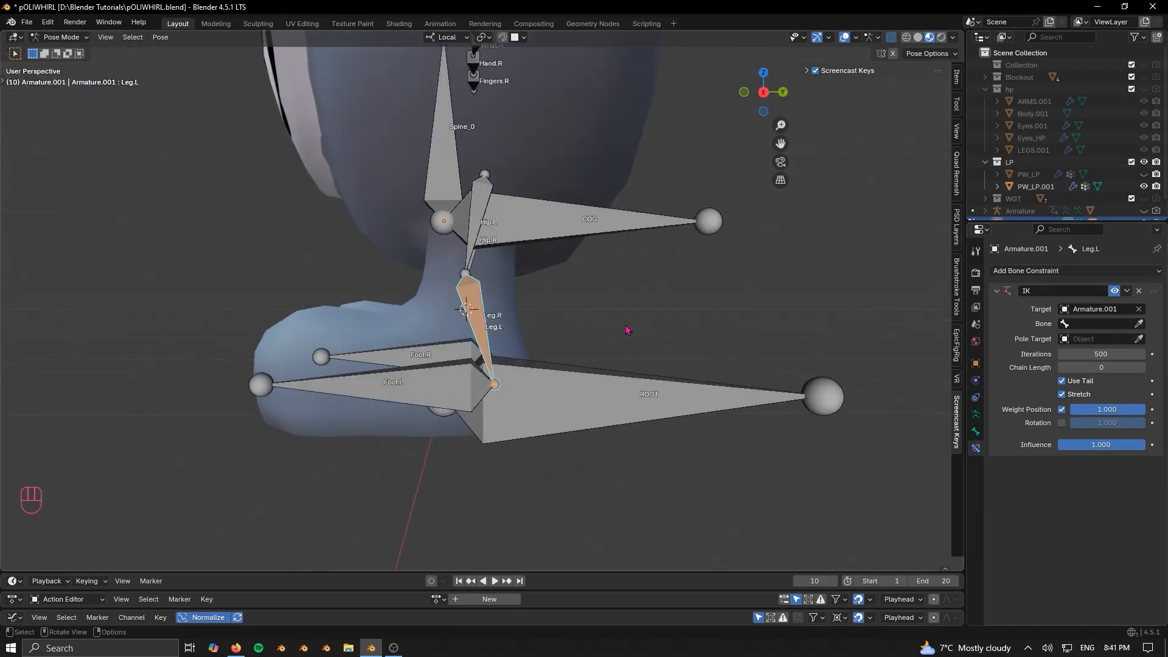
{"action": "middle_click_drag", "start_coordinate": [515, 413], "coordinate": [458, 415]}
{"action": "key", "text": "Tab"}
{"action": "scroll", "coordinate": [488, 376], "scroll_direction": "up", "scroll_amount": 2}
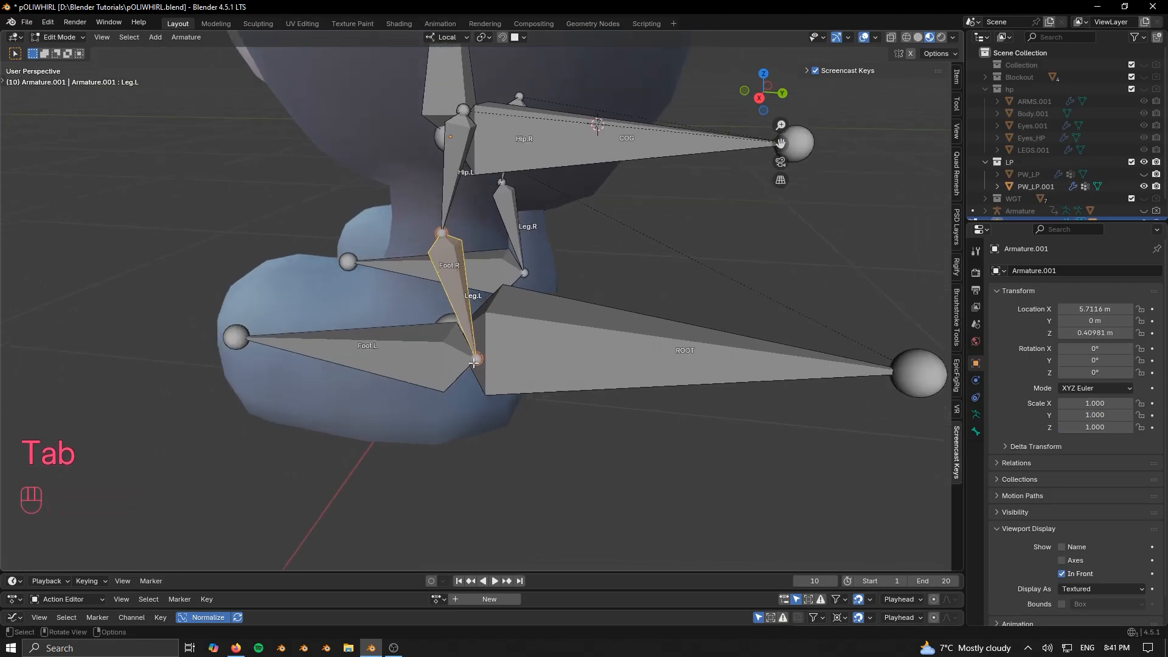
{"action": "left_click", "coordinate": [485, 374]}
{"action": "left_click", "coordinate": [479, 370]}
{"action": "key", "text": "KP_1"}
{"action": "key", "text": "KP_3"}
{"action": "scroll", "coordinate": [456, 399], "scroll_direction": "up", "scroll_amount": 3}
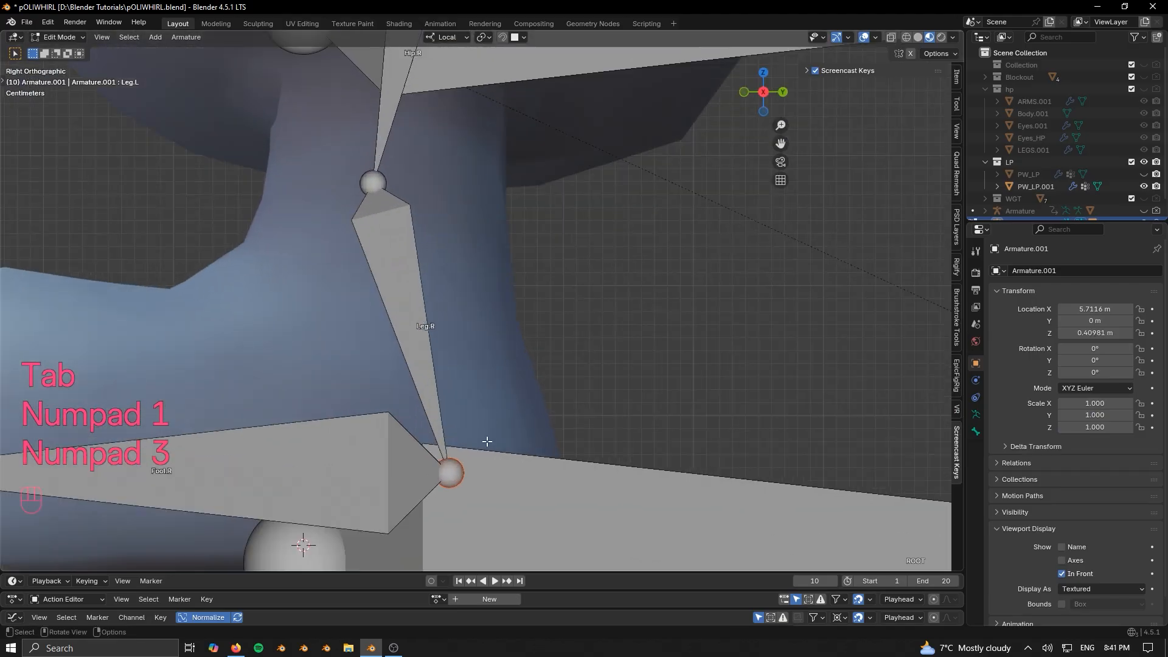
{"action": "middle_click_drag", "start_coordinate": [455, 472], "coordinate": [455, 326], "text": "shift"}
{"action": "key", "text": "e"}
{"action": "key", "text": "x"}
{"action": "key", "text": "y"}
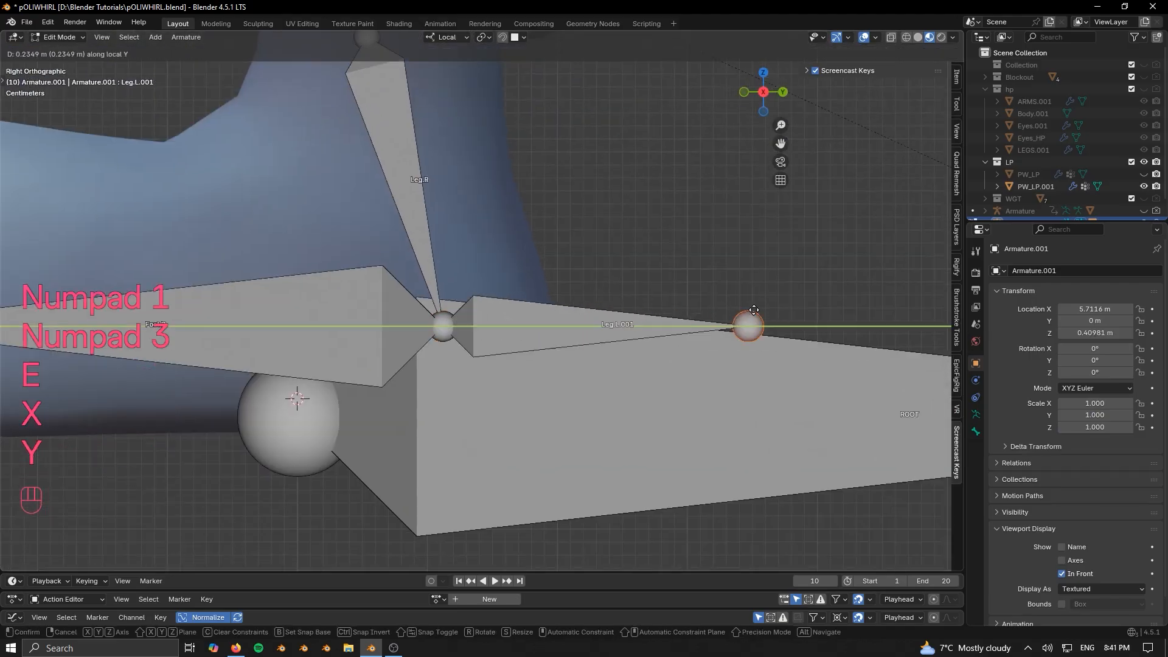
{"action": "left_click", "coordinate": [780, 302]}
Rename the bone extruded from Leg.L's tail as LEG_IK.L
{"action": "scroll", "coordinate": [442, 296], "scroll_direction": "down", "scroll_amount": 2}
{"action": "left_click", "coordinate": [520, 308]}
{"action": "scroll", "coordinate": [520, 308], "scroll_direction": "down", "scroll_amount": 3}
{"action": "key", "text": "F2"}
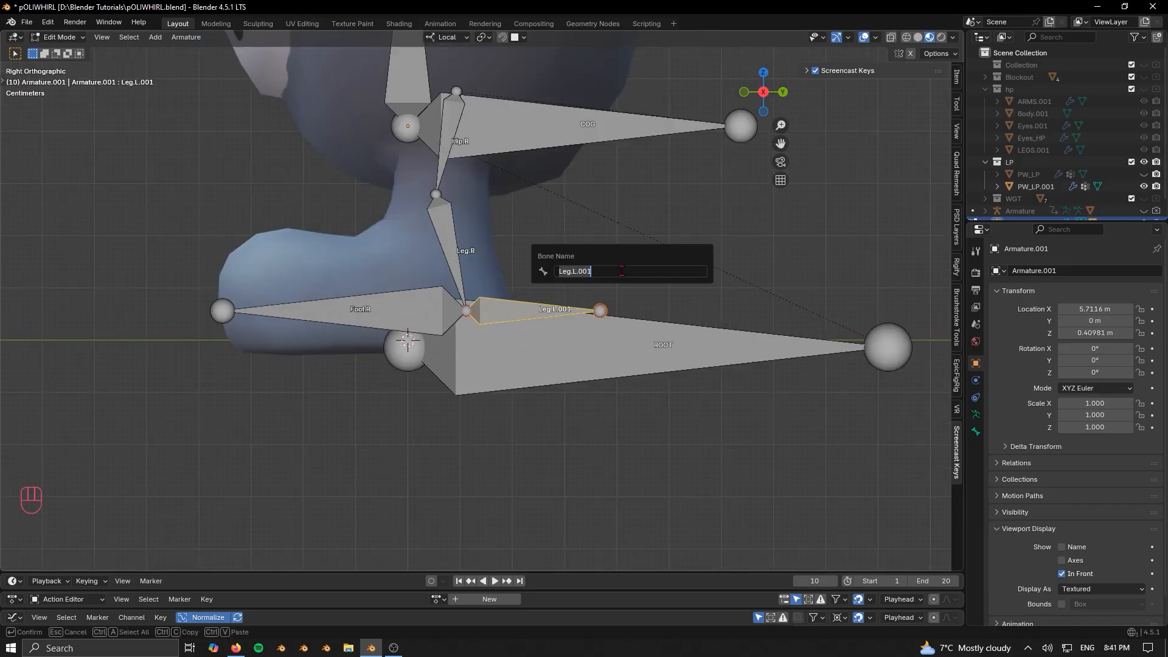
{"action": "type", "text": "LEG_IK"}
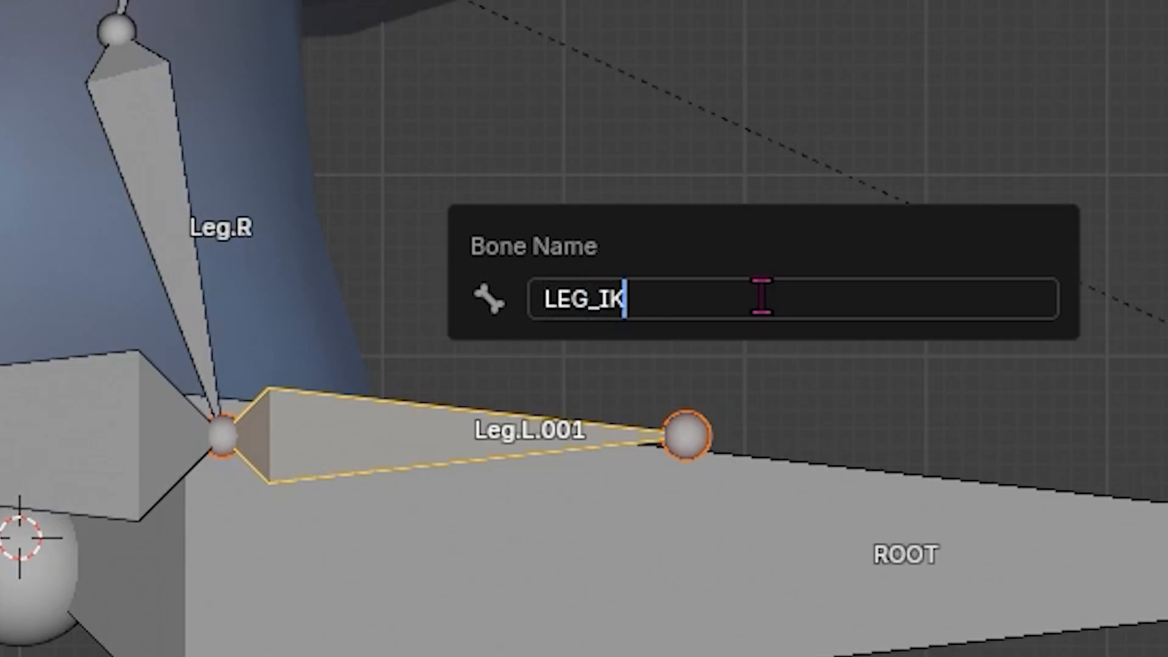
{"action": "type", "text": ".L"}
{"action": "key", "text": "Return"}
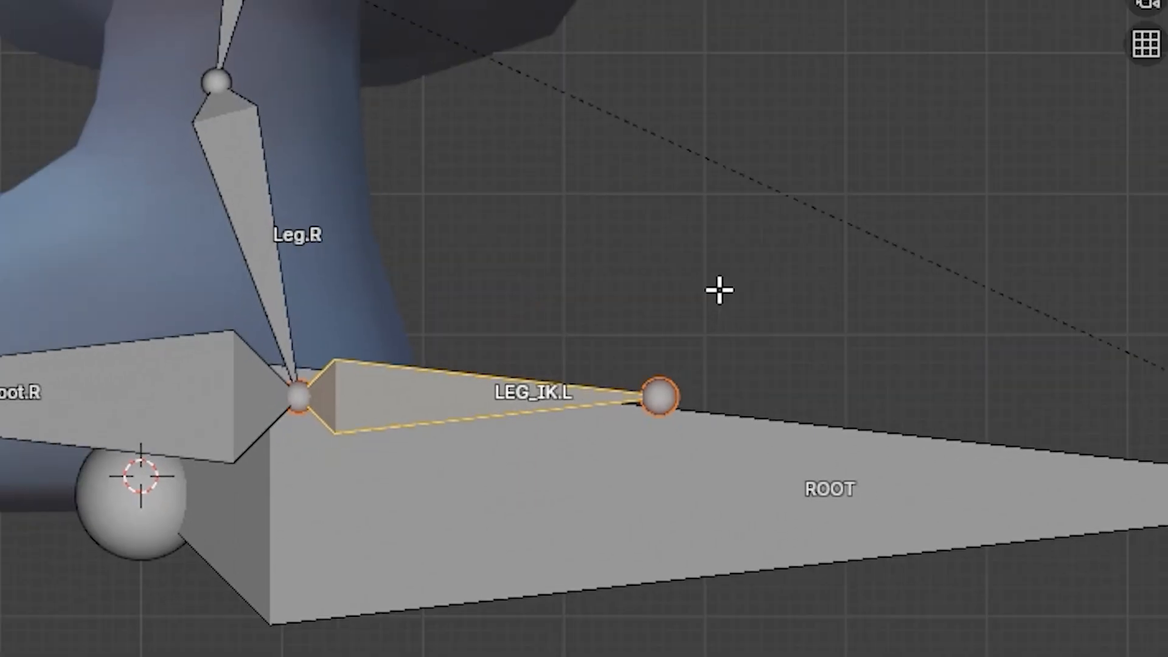
Try extruding a matching bone from Leg.R's tail and naming it LEG_IK.R, and undo the extrusion and naming
{"action": "middle_click_drag", "start_coordinate": [686, 257], "coordinate": [673, 284]}
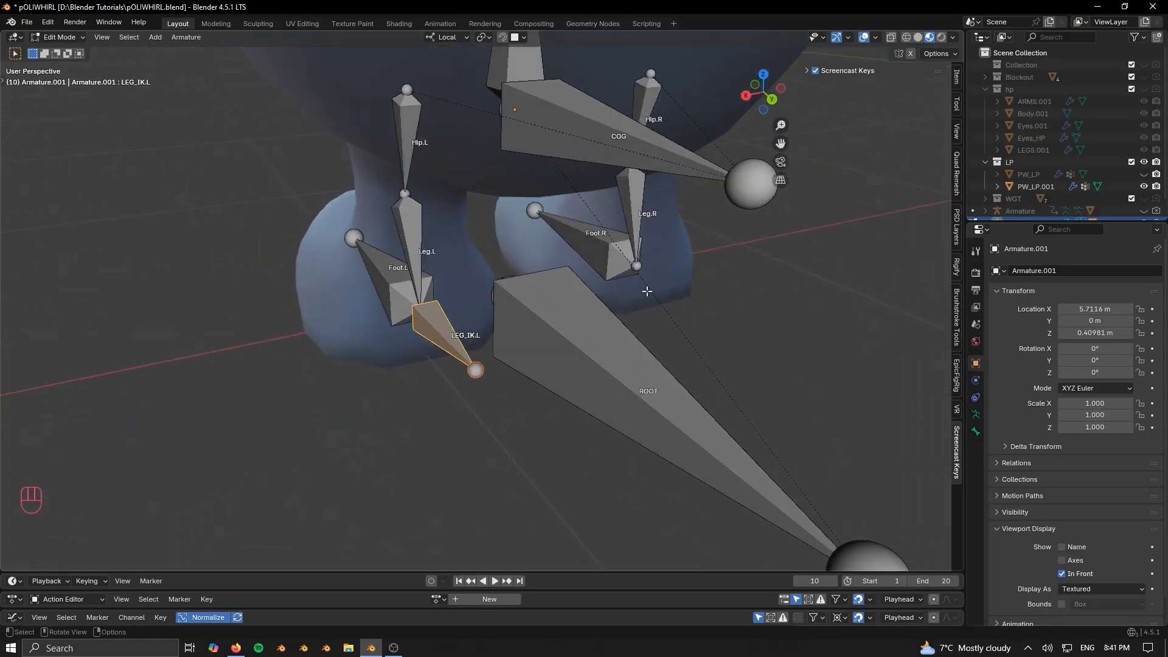
{"action": "left_click", "coordinate": [636, 269]}
{"action": "key", "text": "e"}
{"action": "key", "text": "x"}
{"action": "key", "text": "F2"}
{"action": "type", "text": "LE"}
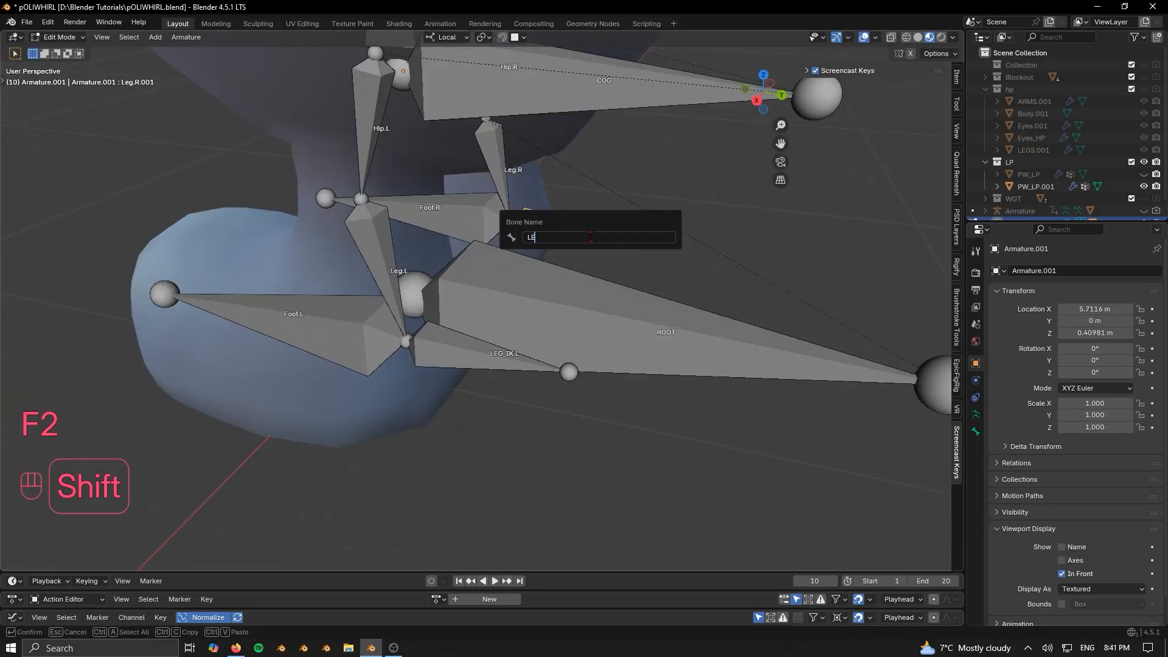
{"action": "type", "text": "G_IK_"}
{"action": "key", "text": "BackSpace"}
{"action": "type", "text": ".R"}
{"action": "key", "text": "Return"}
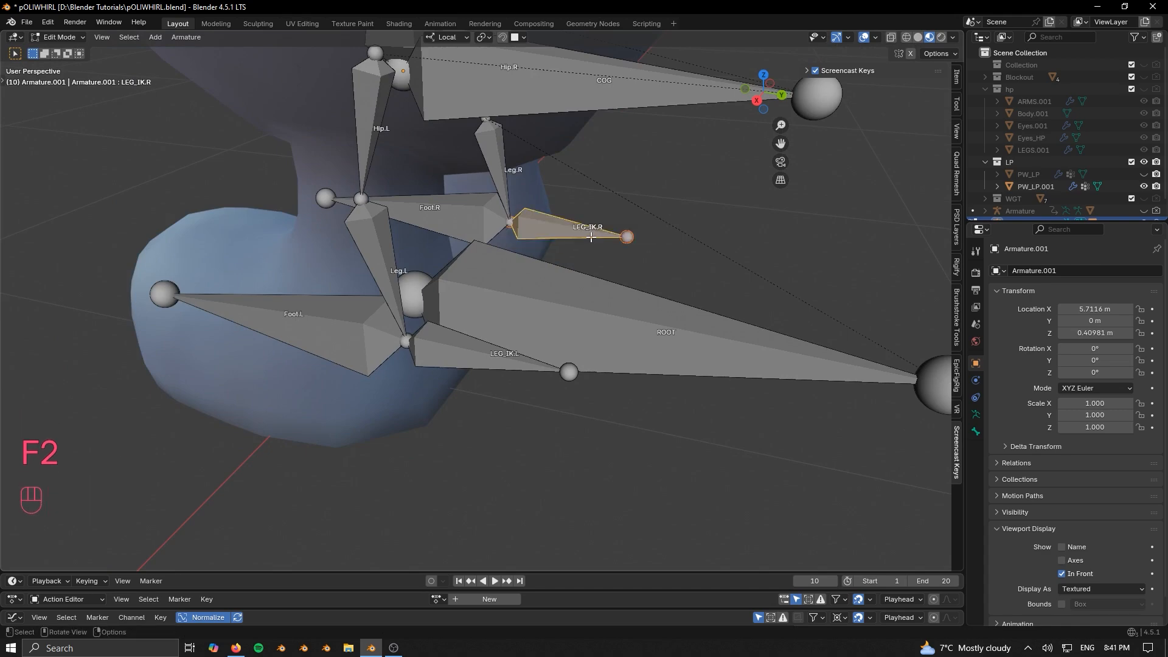
{"action": "key", "text": "ctrl+z"}
{"action": "key", "text": "ctrl+z"}
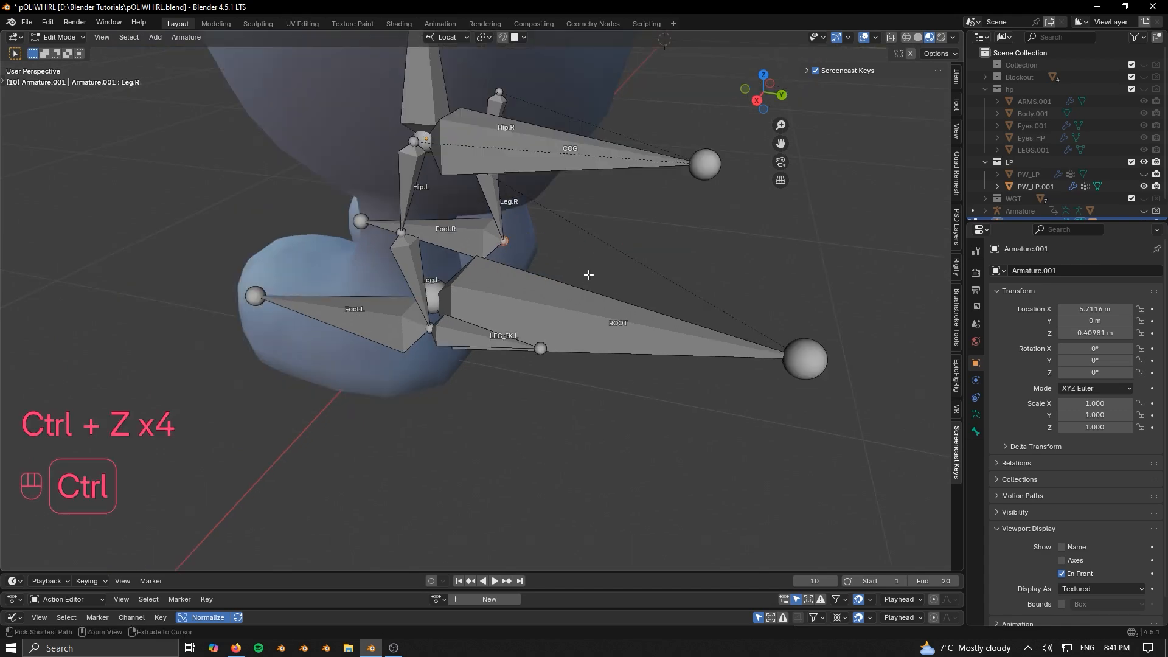
Symmetrize the LEG_IK.L bone onto the right leg and return to Pose Mode
{"action": "left_click", "coordinate": [186, 37]}
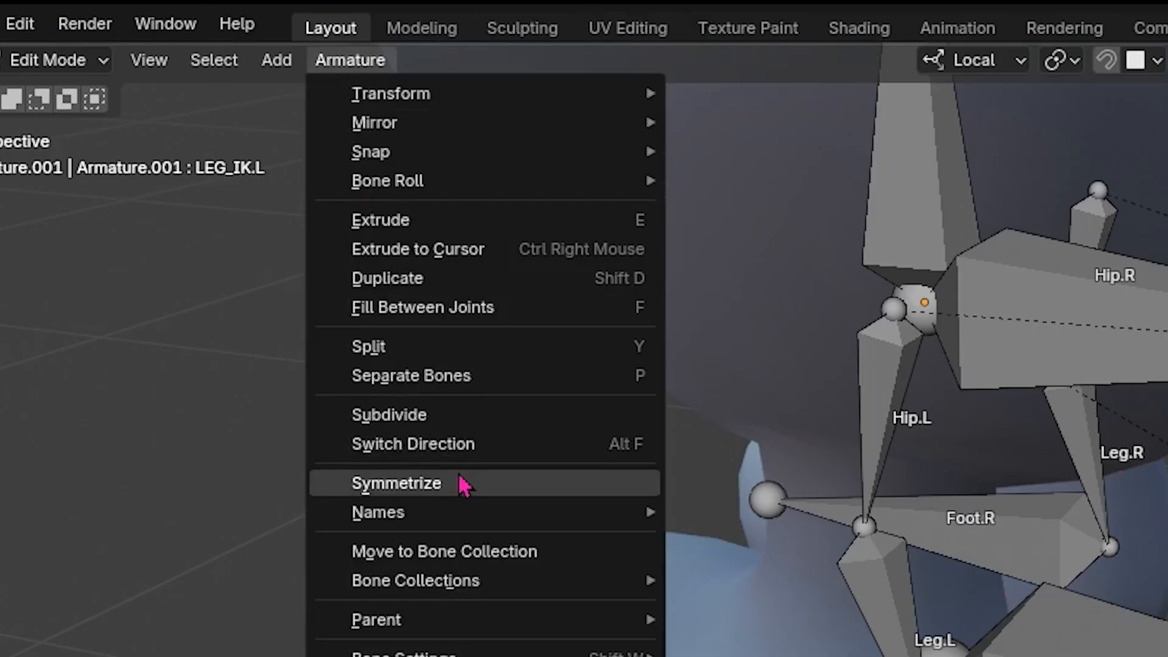
{"action": "left_click", "coordinate": [462, 484]}
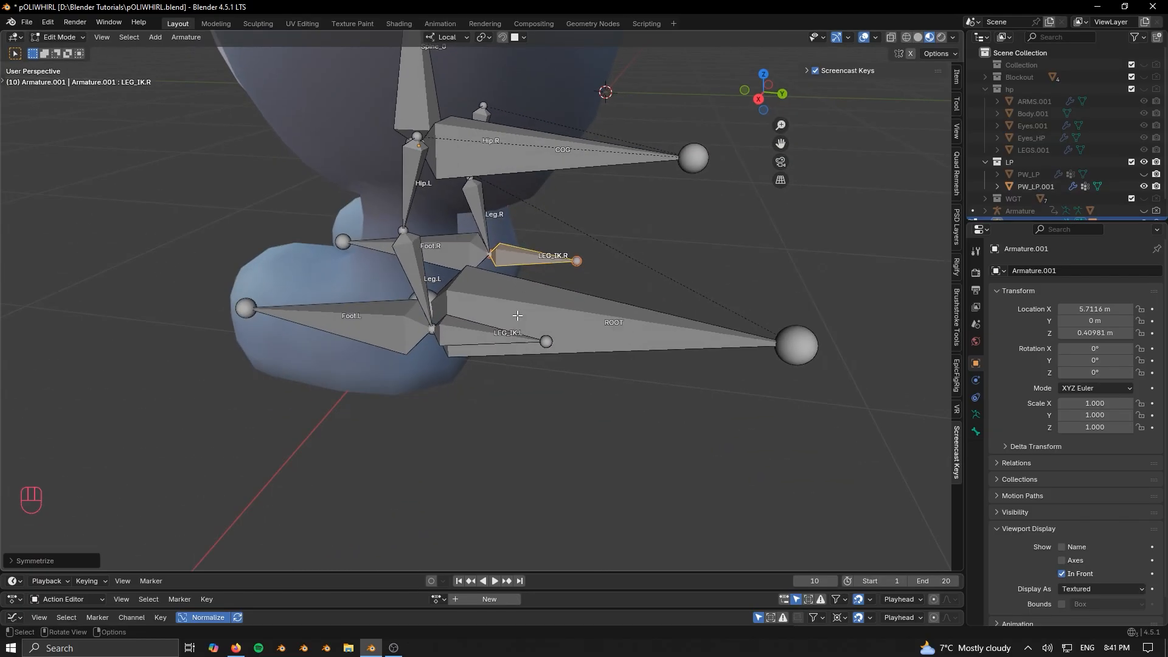
{"action": "key", "text": "Tab"}
In Pose Mode, set the target bone of Leg.L's IK constraint to LEG_IK.L
{"action": "left_click", "coordinate": [418, 306]}
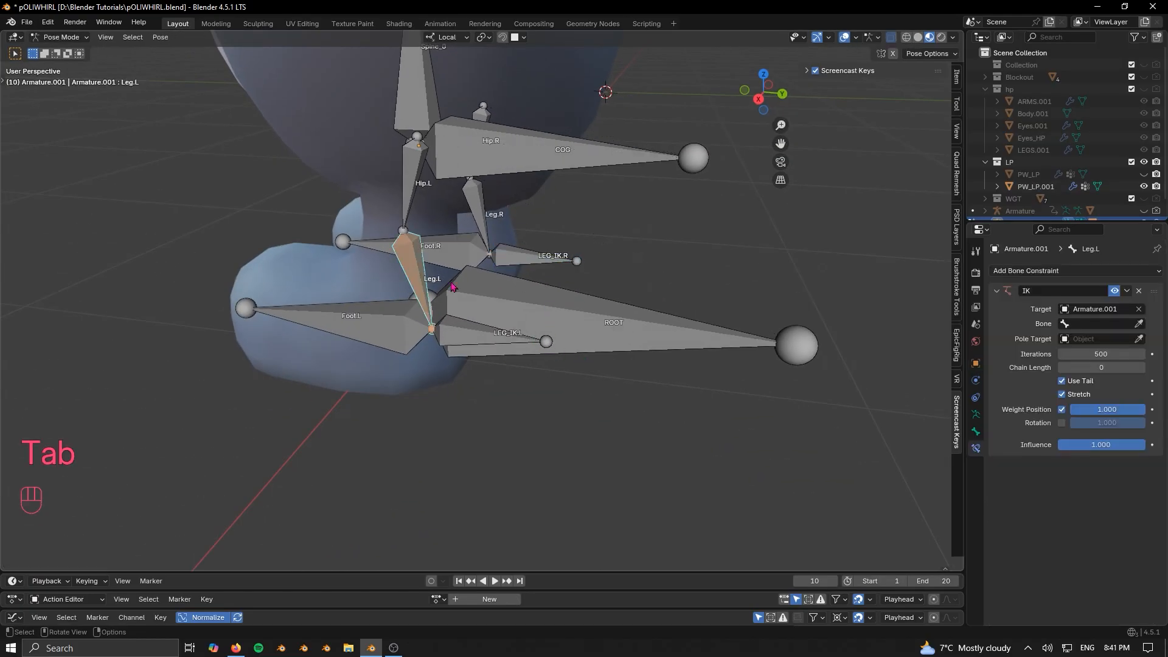
{"action": "middle_click_drag", "start_coordinate": [452, 286], "coordinate": [504, 242]}
{"action": "scroll", "coordinate": [455, 260], "scroll_direction": "up", "scroll_amount": 2}
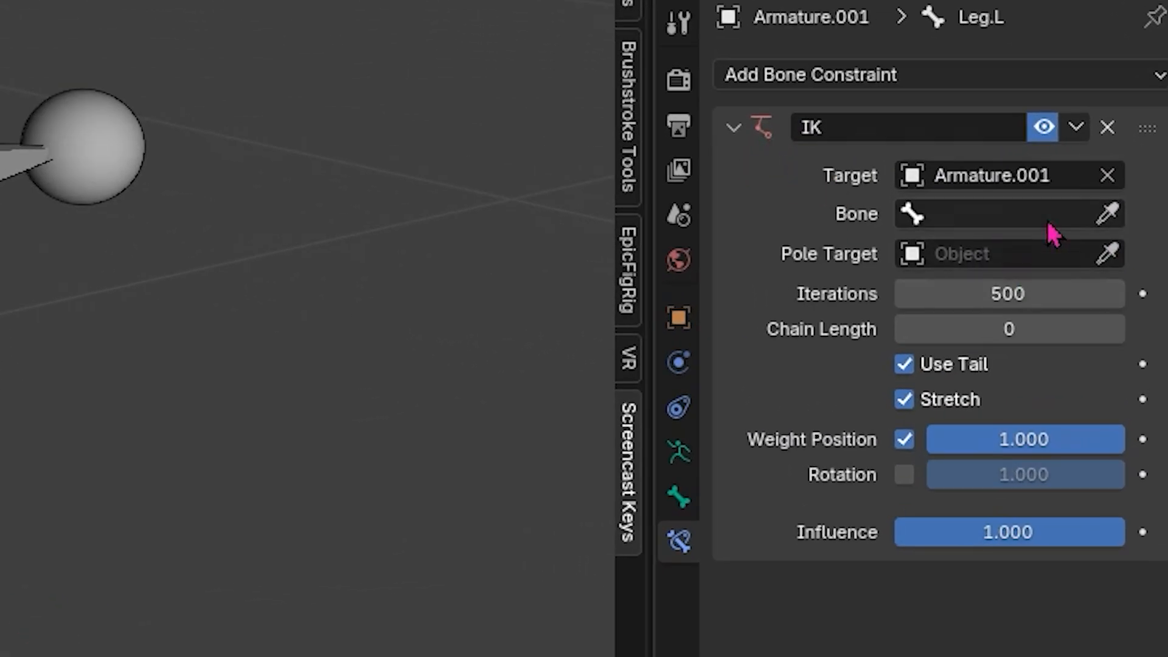
{"action": "left_click", "coordinate": [1039, 213]}
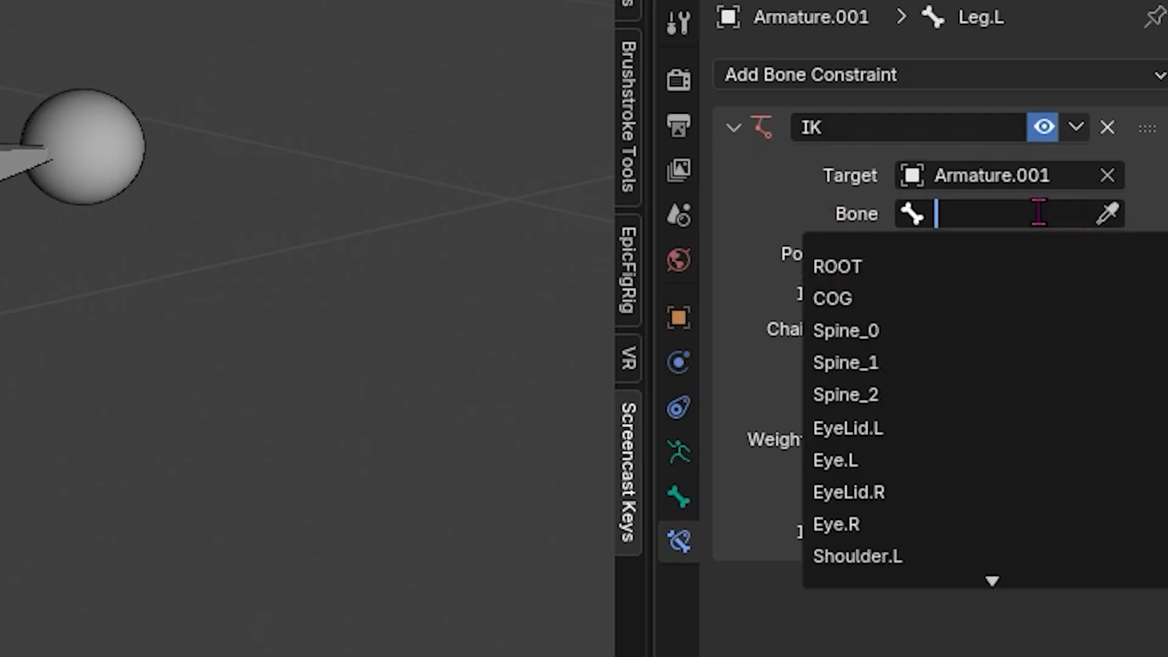
{"action": "type", "text": "LEG_IK_."}
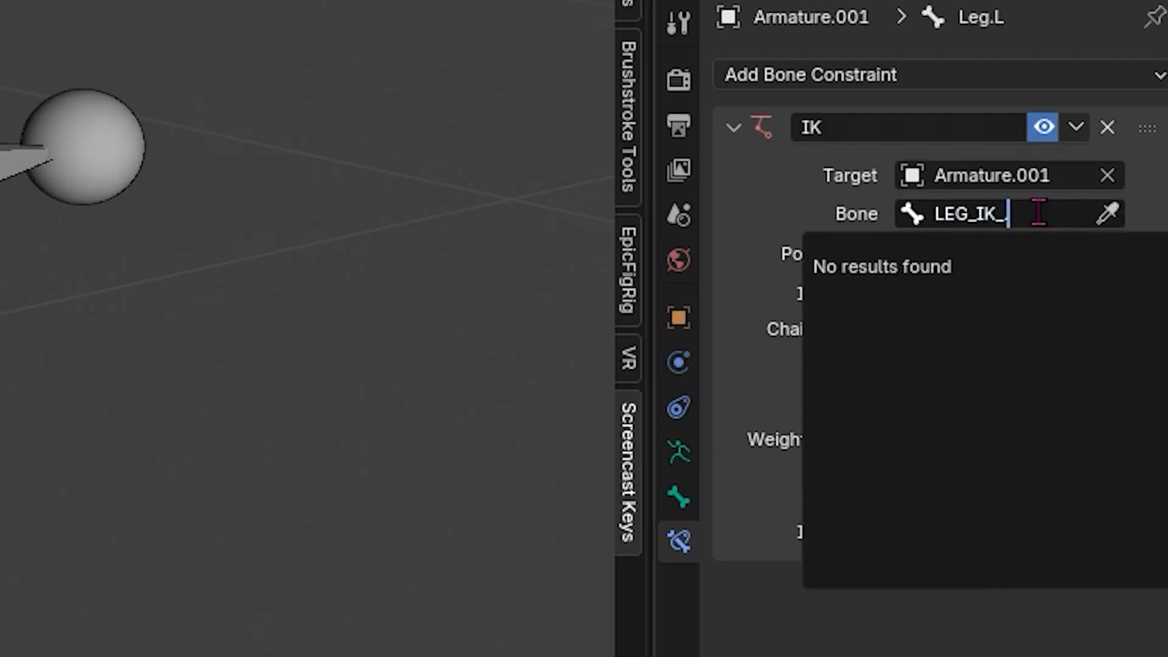
{"action": "key", "text": "BackSpace"}
{"action": "type", "text": ".L"}
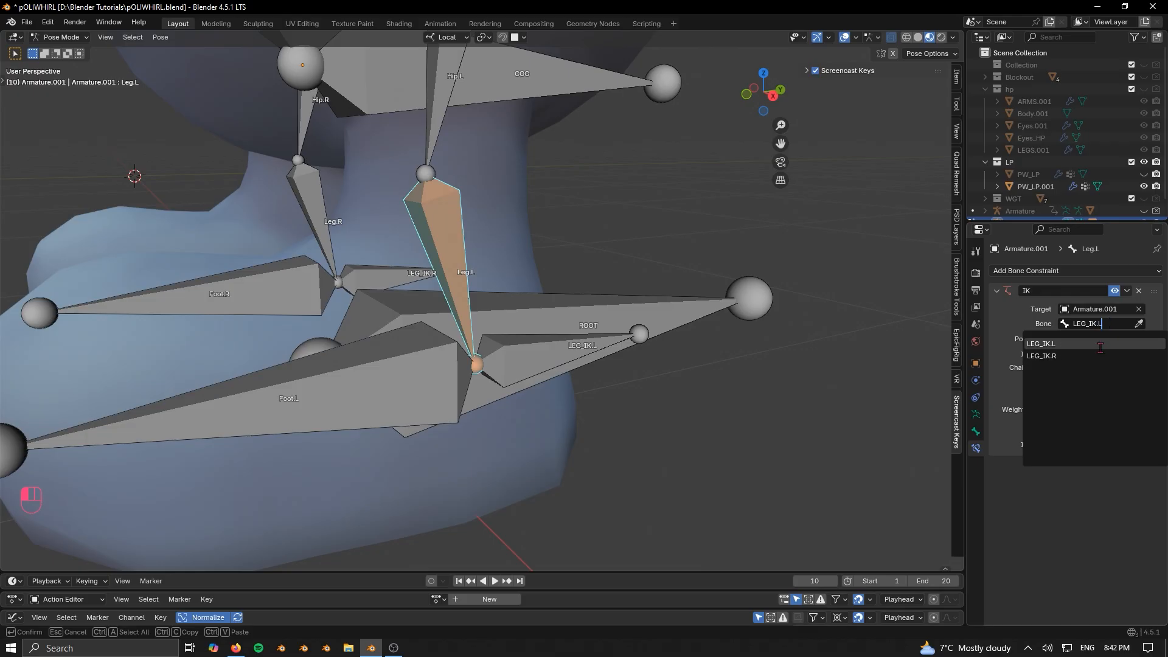
{"action": "left_click", "coordinate": [1100, 347]}
Test the left leg's IK by trying to move Leg.L and LEG_IK.L, cancelling each move
{"action": "middle_click_drag", "start_coordinate": [475, 280], "coordinate": [421, 258]}
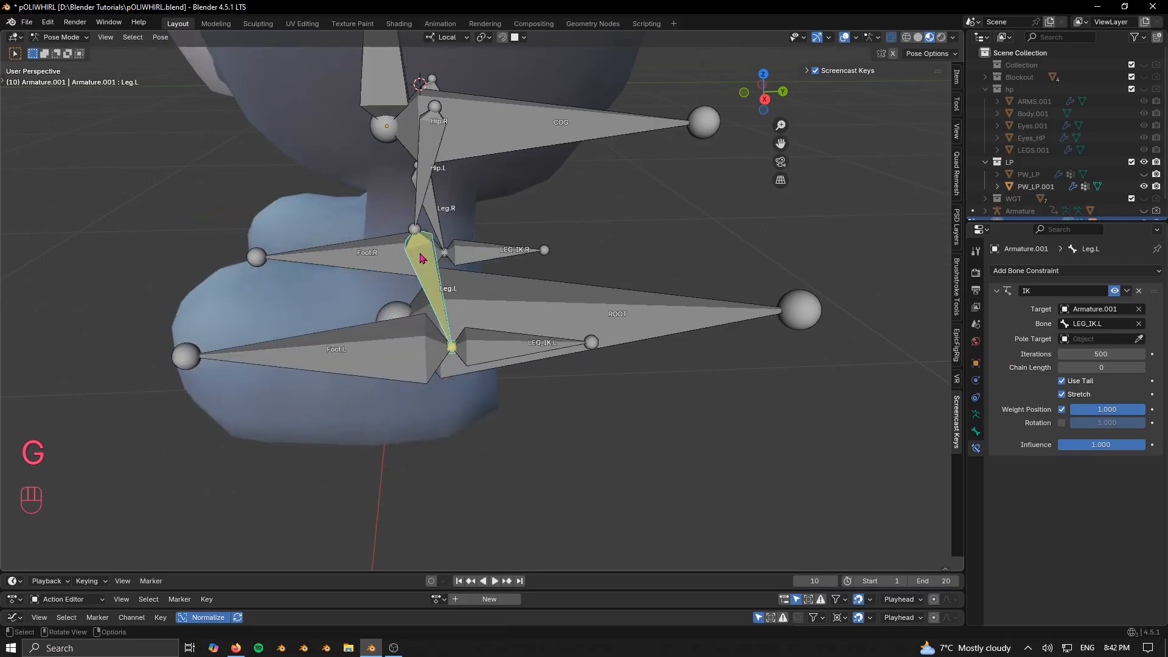
{"action": "key", "text": "g"}
{"action": "right_click", "coordinate": [426, 299]}
{"action": "left_click", "coordinate": [517, 353]}
{"action": "key", "text": "g"}
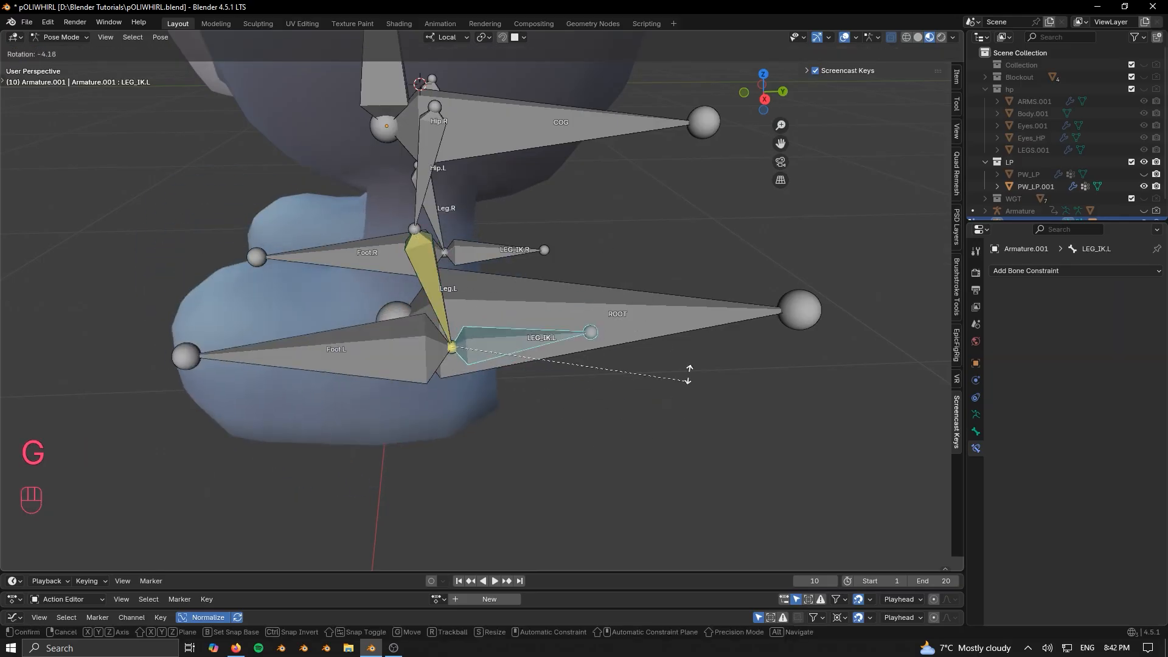
{"action": "right_click", "coordinate": [633, 380]}
{"action": "key", "text": "g"}
{"action": "right_click", "coordinate": [568, 400]}
{"action": "key", "text": "g"}
{"action": "right_click", "coordinate": [621, 399]}
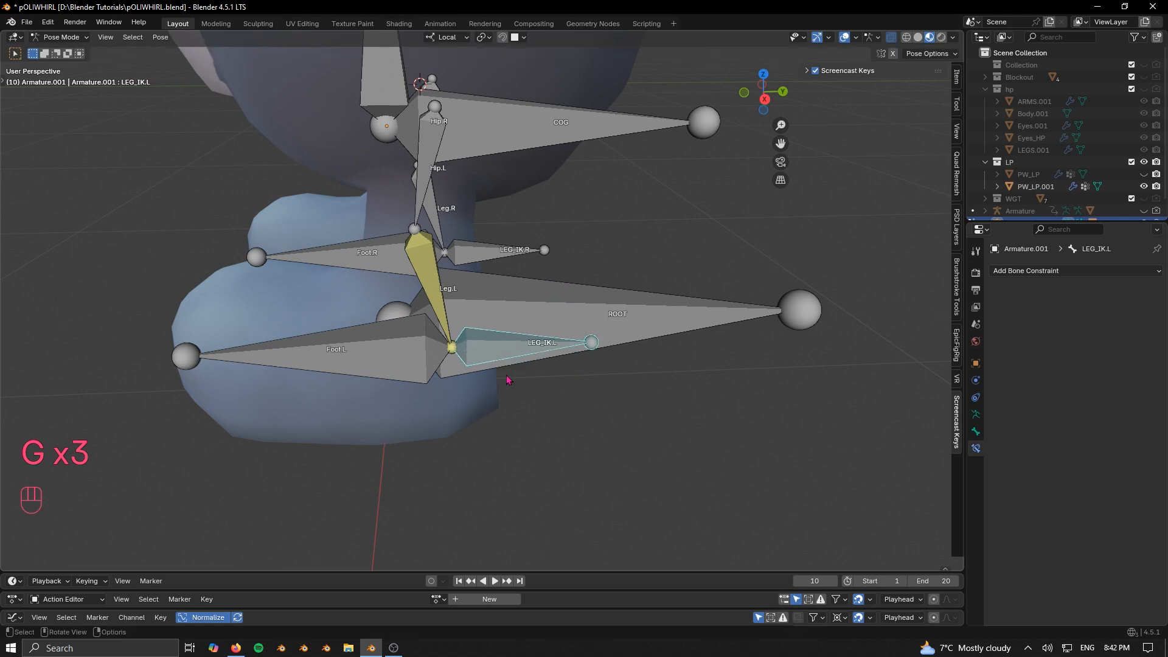
Clear the parent of LEG_IK.L in Edit Mode and return to Pose Mode
{"action": "key", "text": "Tab"}
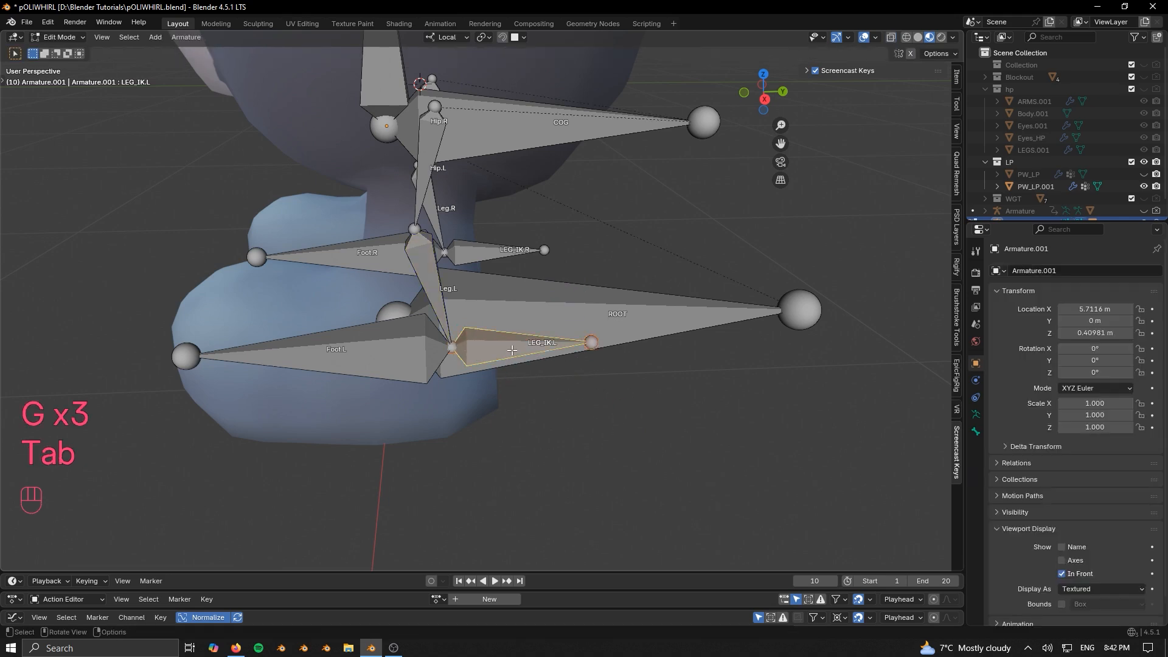
{"action": "key", "text": "alt+p"}
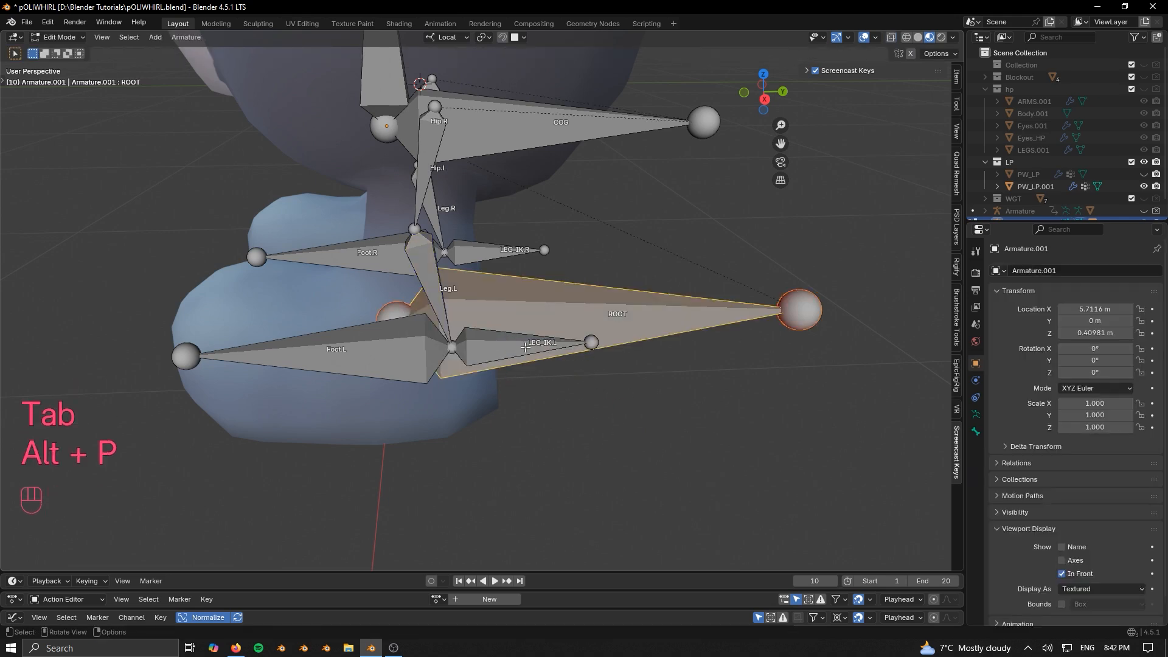
{"action": "left_click", "coordinate": [525, 347]}
{"action": "key", "text": "alt+p"}
{"action": "left_click", "coordinate": [508, 340]}
{"action": "key", "text": "Tab"}
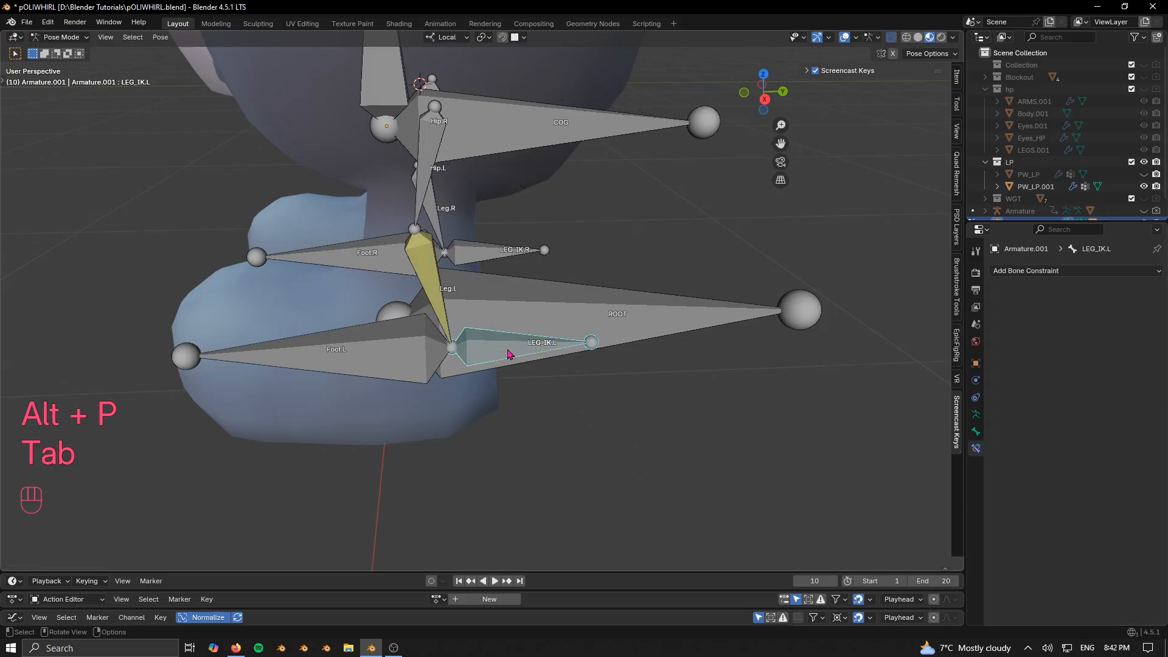
Test-move LEG_IK.L several times to examine how its IK chain pulls the leg and the rest of the rig
{"action": "key", "text": "g"}
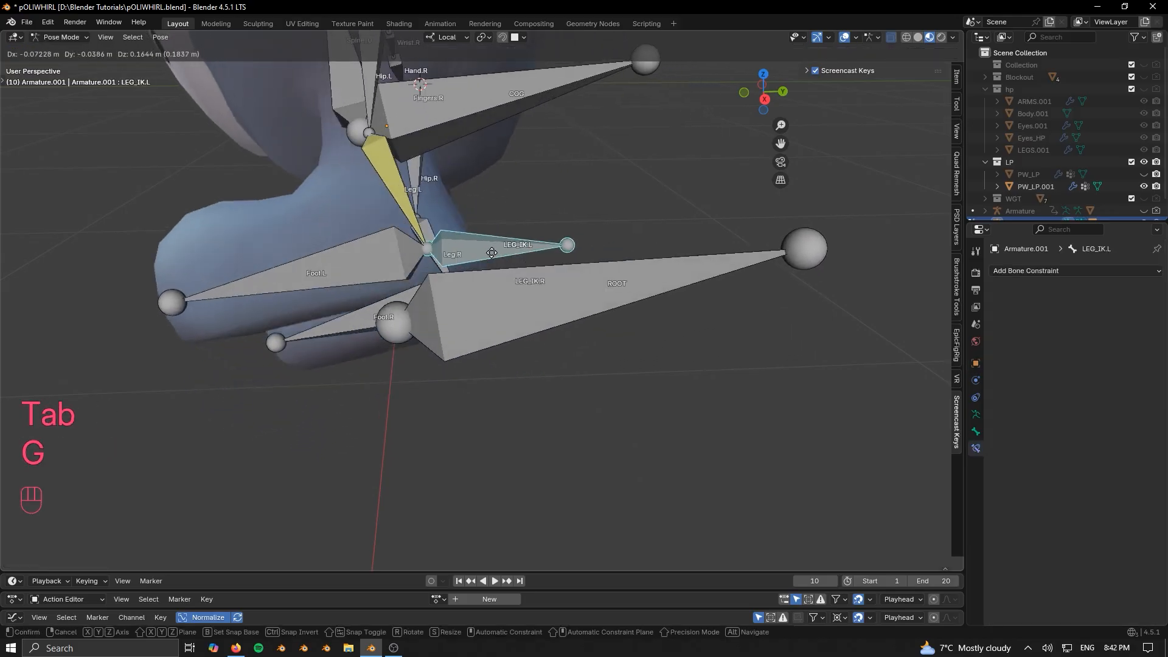
{"action": "left_click", "coordinate": [499, 327]}
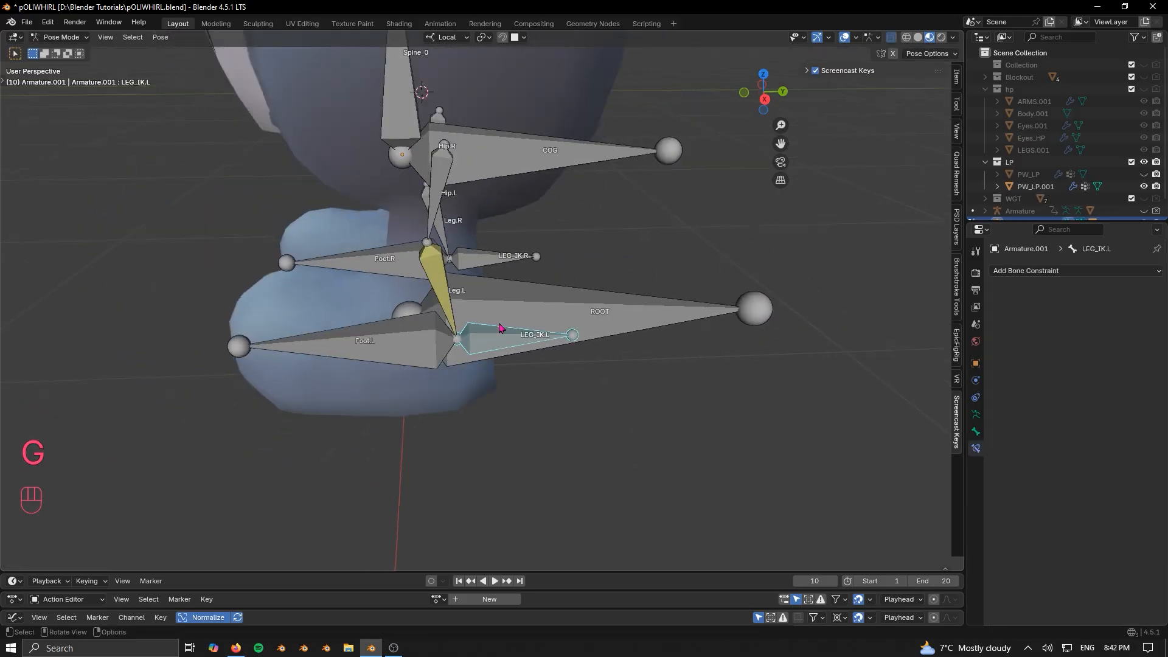
{"action": "scroll", "coordinate": [499, 327], "scroll_direction": "down", "scroll_amount": 4}
{"action": "middle_click_drag", "start_coordinate": [499, 327], "coordinate": [612, 300]}
{"action": "scroll", "coordinate": [578, 311], "scroll_direction": "down", "scroll_amount": 4}
{"action": "scroll", "coordinate": [549, 320], "scroll_direction": "up", "scroll_amount": 8}
{"action": "middle_click_drag", "start_coordinate": [550, 321], "coordinate": [588, 298]}
{"action": "key", "text": "g"}
{"action": "right_click", "coordinate": [538, 314]}
{"action": "scroll", "coordinate": [534, 312], "scroll_direction": "down", "scroll_amount": 4}
{"action": "key", "text": "g"}
{"action": "right_click", "coordinate": [575, 293]}
{"action": "scroll", "coordinate": [572, 296], "scroll_direction": "down", "scroll_amount": 4}
{"action": "key", "text": "g"}
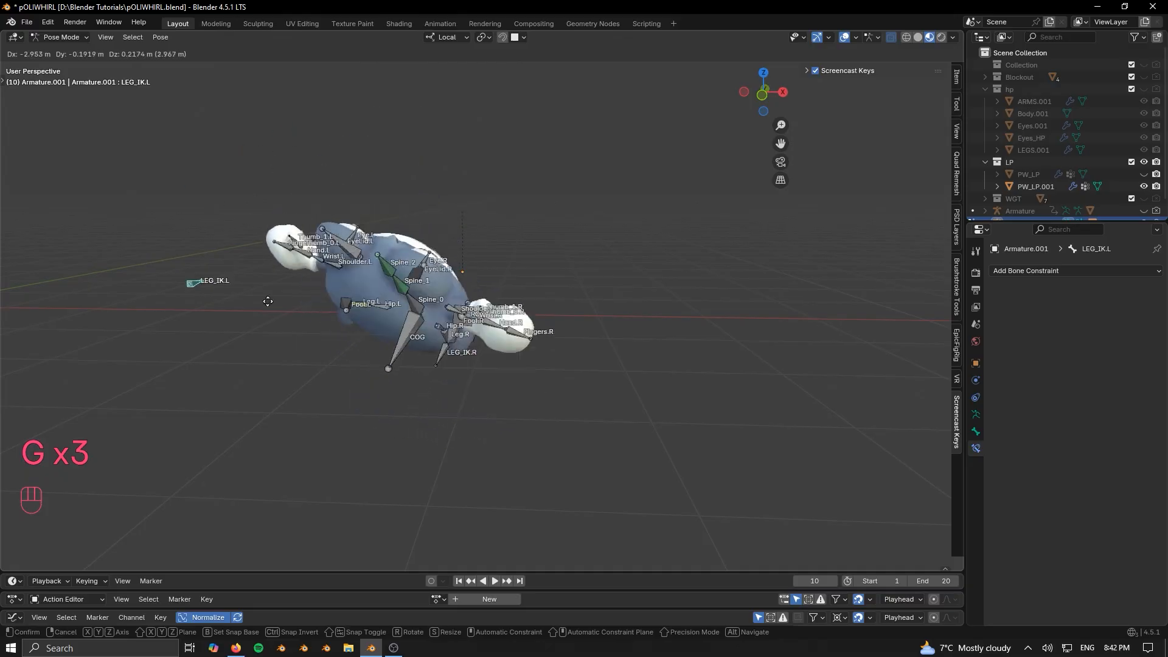
Save the file and set the Chain Length of Leg.L's IK constraint to 1
{"action": "key", "text": "ctrl+s"}
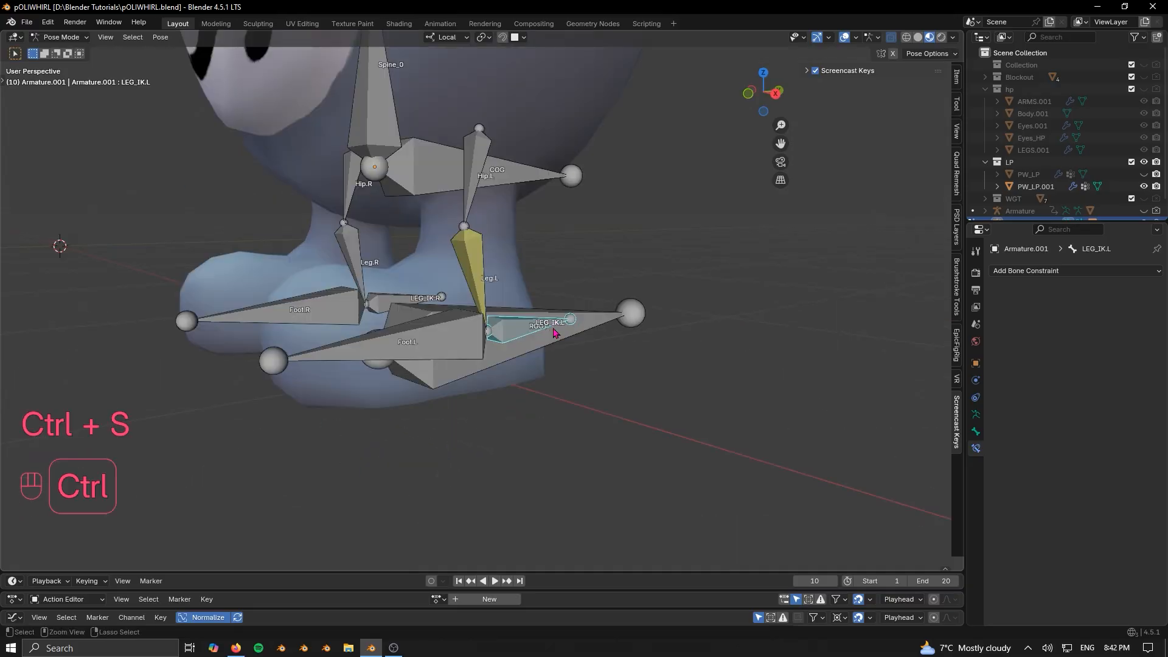
{"action": "scroll", "coordinate": [535, 304], "scroll_direction": "up", "scroll_amount": 3}
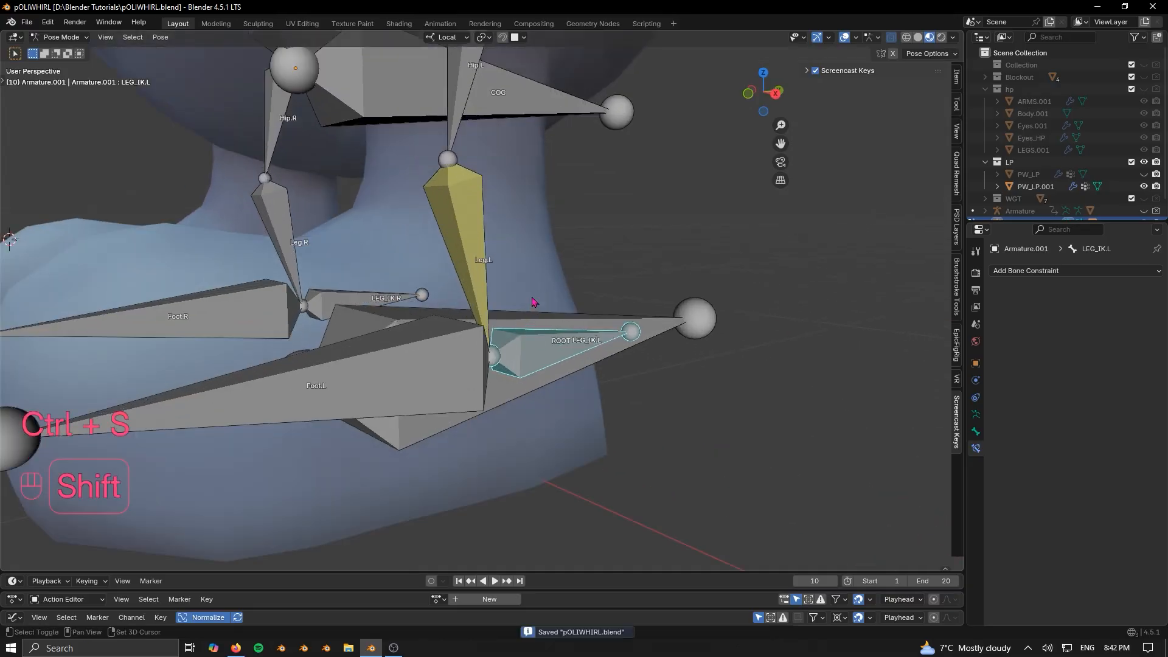
{"action": "scroll", "coordinate": [477, 307], "scroll_direction": "down", "scroll_amount": 3}
{"action": "left_click", "coordinate": [476, 307]}
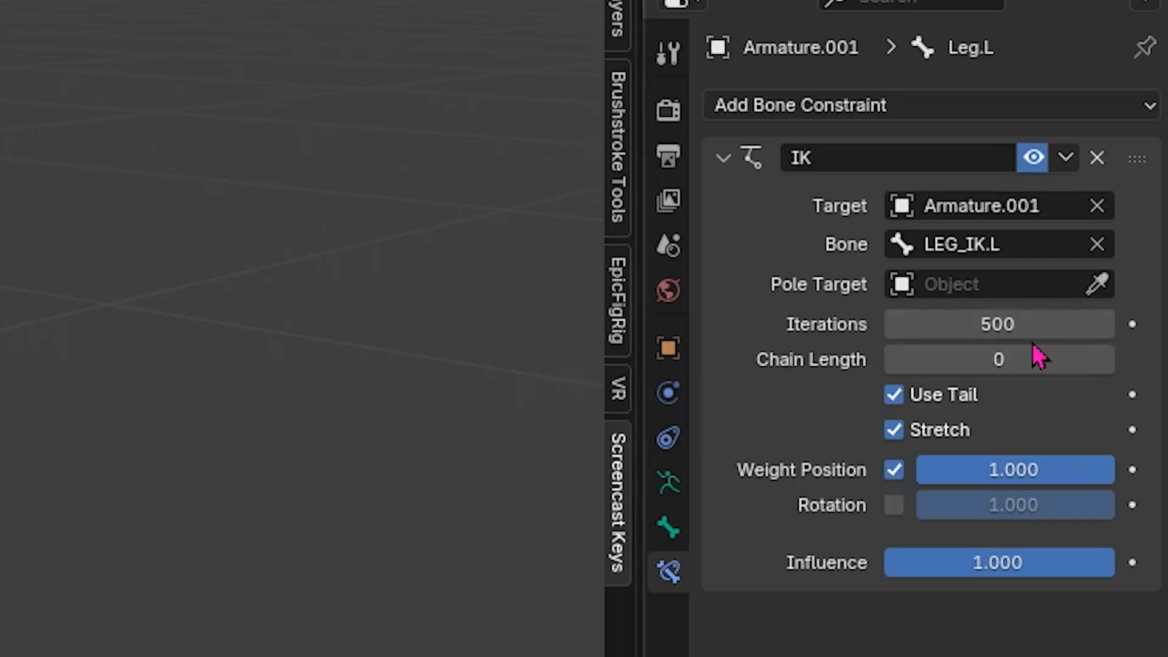
{"action": "left_click", "coordinate": [1011, 348]}
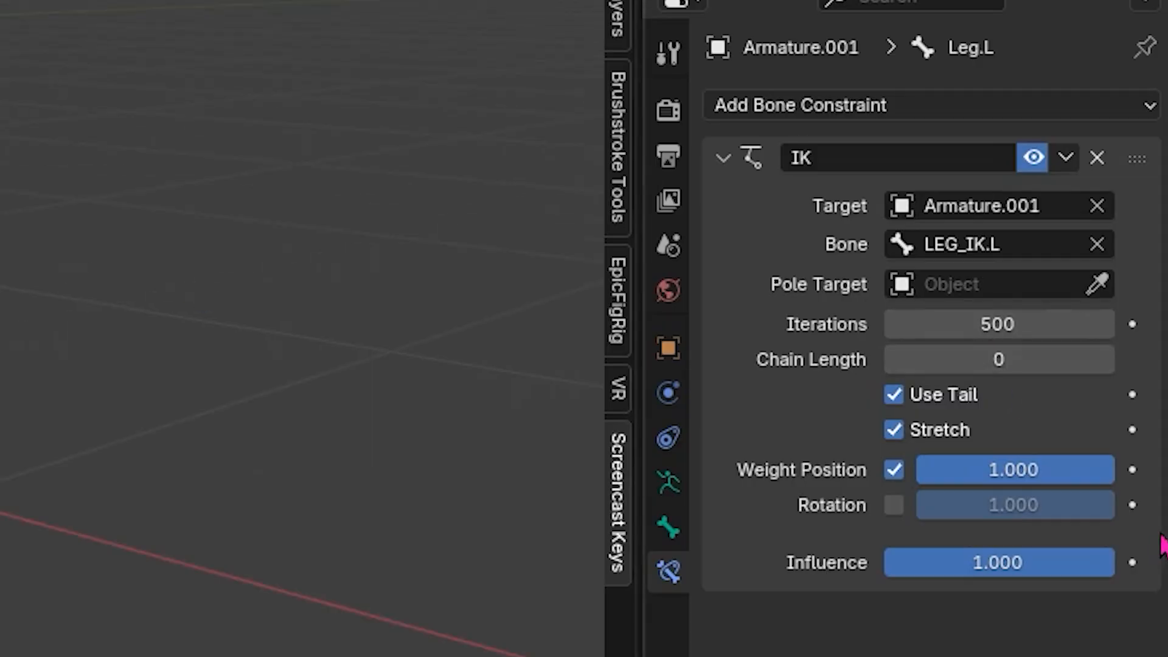
{"action": "left_click", "coordinate": [1113, 361]}
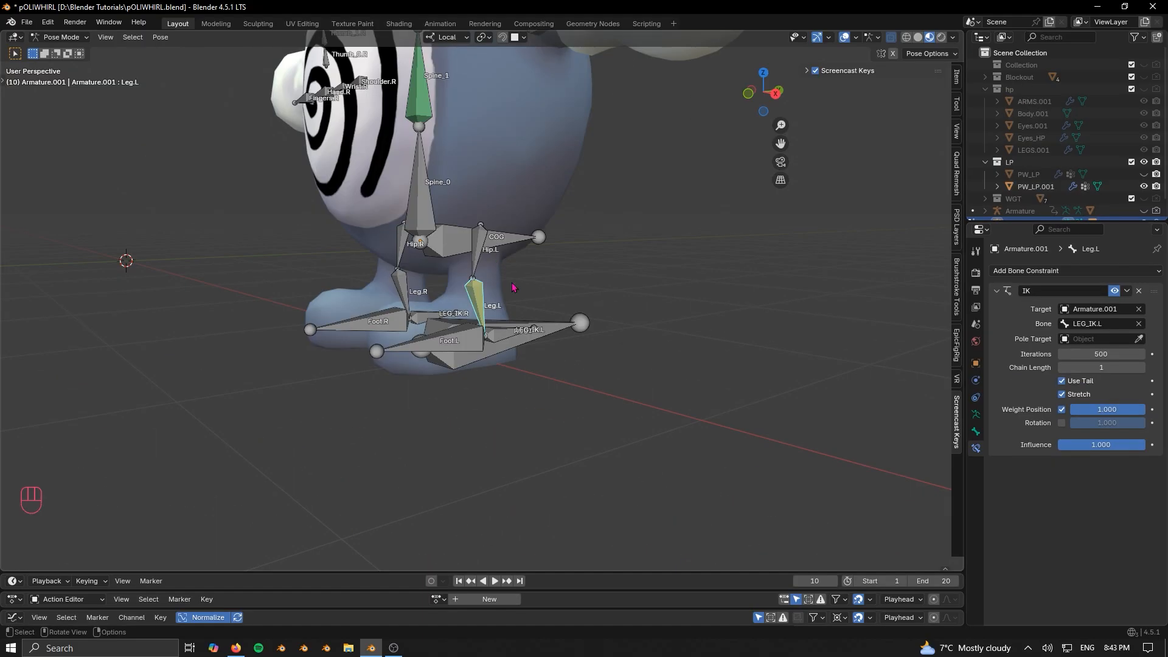
Test-move LEG_IK.L to check how the left leg follows with a one-bone chain, and cancel the move
{"action": "scroll", "coordinate": [526, 372], "scroll_direction": "up", "scroll_amount": 4}
{"action": "left_click", "coordinate": [527, 376]}
{"action": "middle_click_drag", "start_coordinate": [527, 376], "coordinate": [493, 368]}
{"action": "key", "text": "g"}
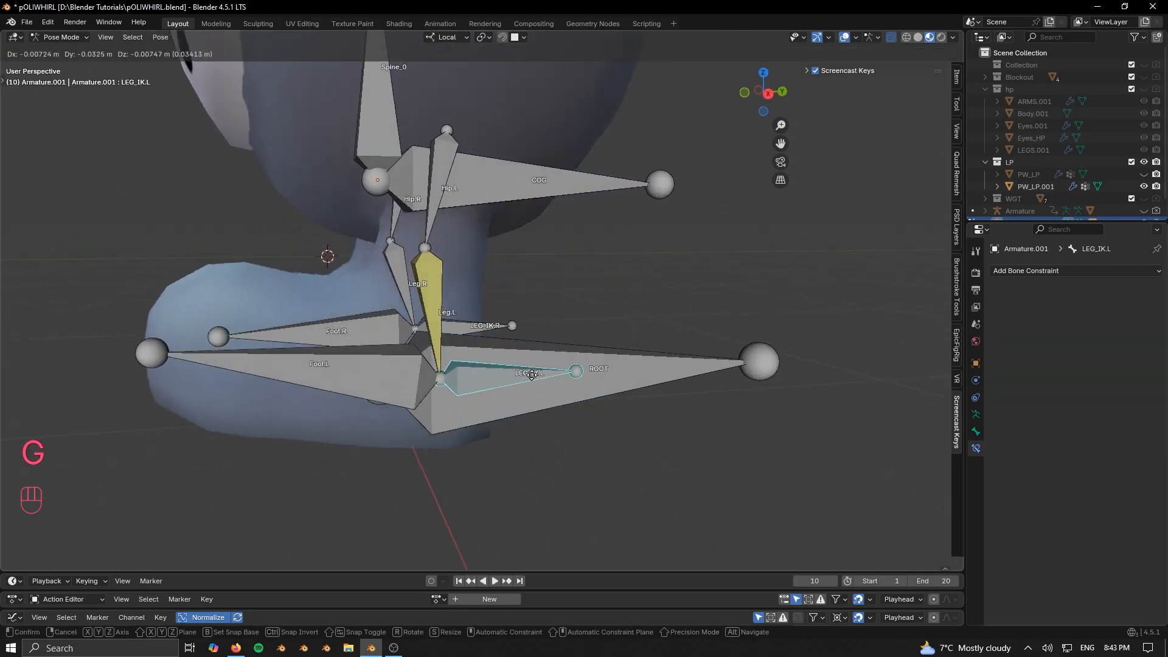
{"action": "right_click", "coordinate": [517, 303]}
Set the Chain Length of Leg.L's IK constraint to 2 and test it by moving LEG_IK.L
{"action": "left_click", "coordinate": [439, 299]}
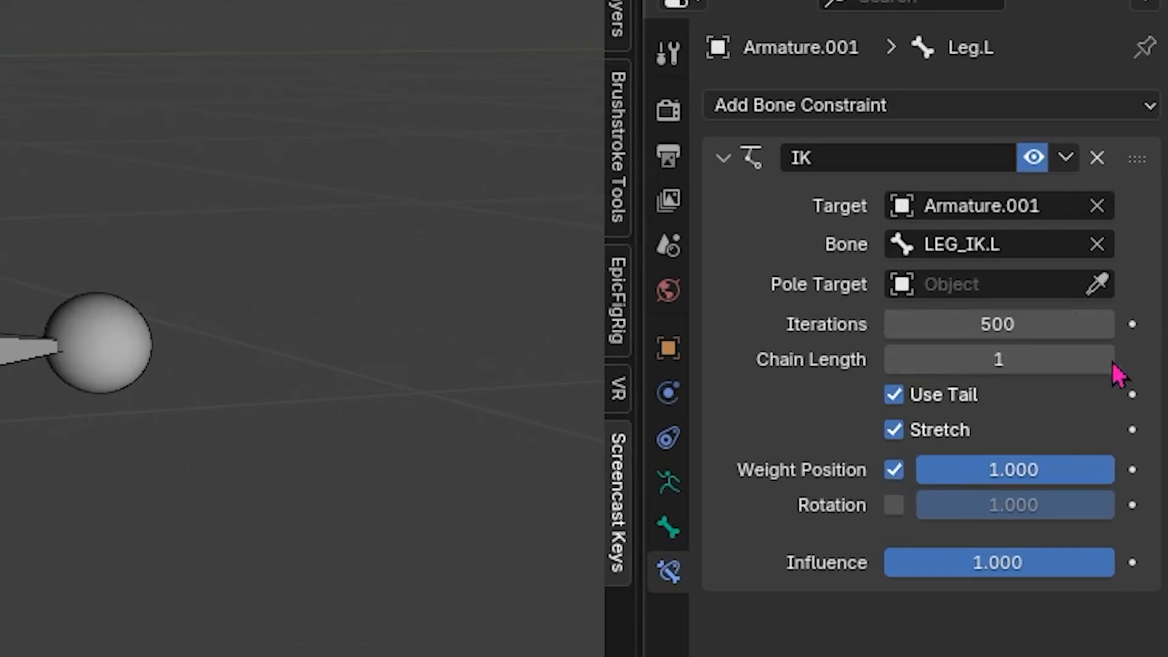
{"action": "left_click", "coordinate": [1141, 367]}
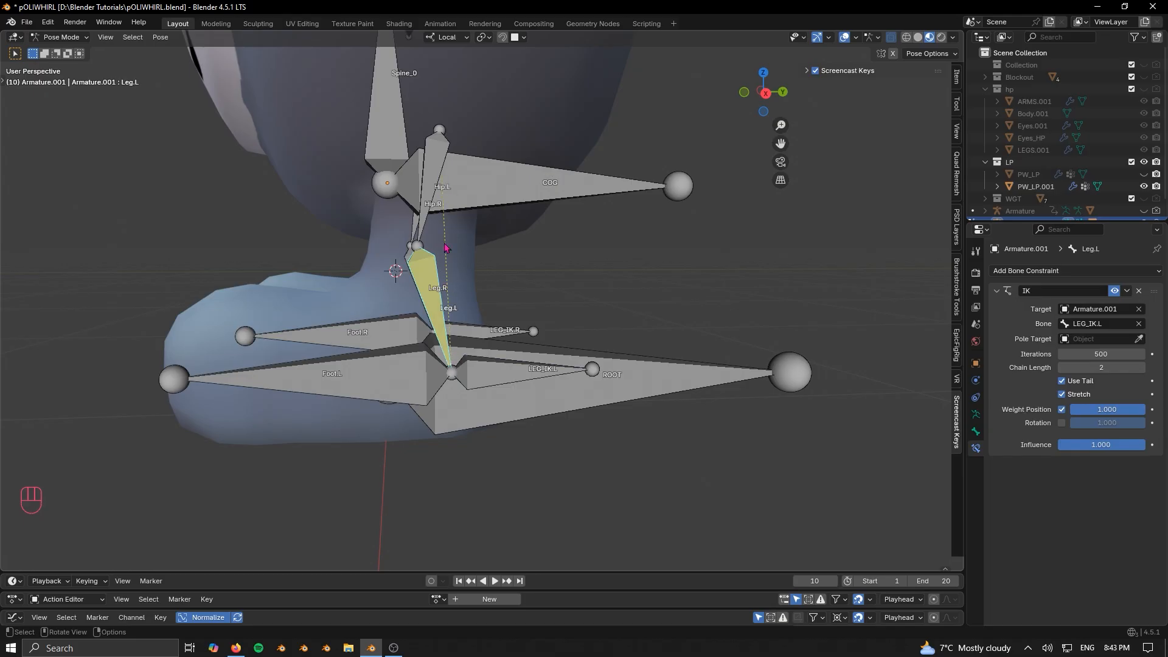
{"action": "left_click", "coordinate": [581, 370]}
{"action": "scroll", "coordinate": [578, 347], "scroll_direction": "down", "scroll_amount": 3}
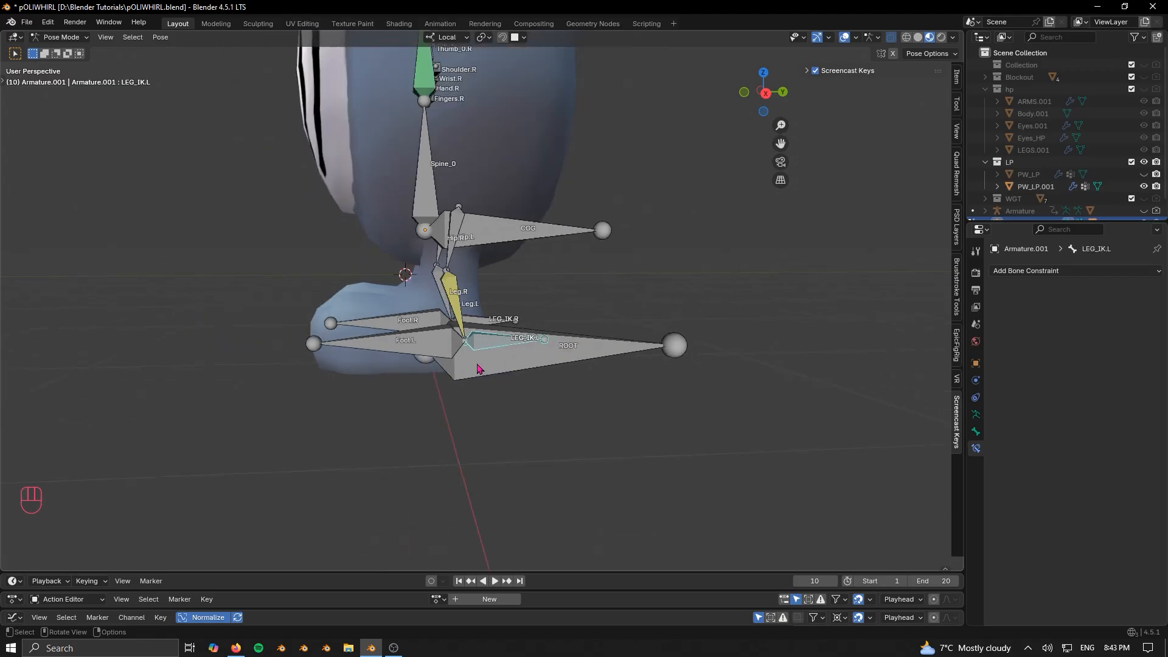
{"action": "key", "text": "g"}
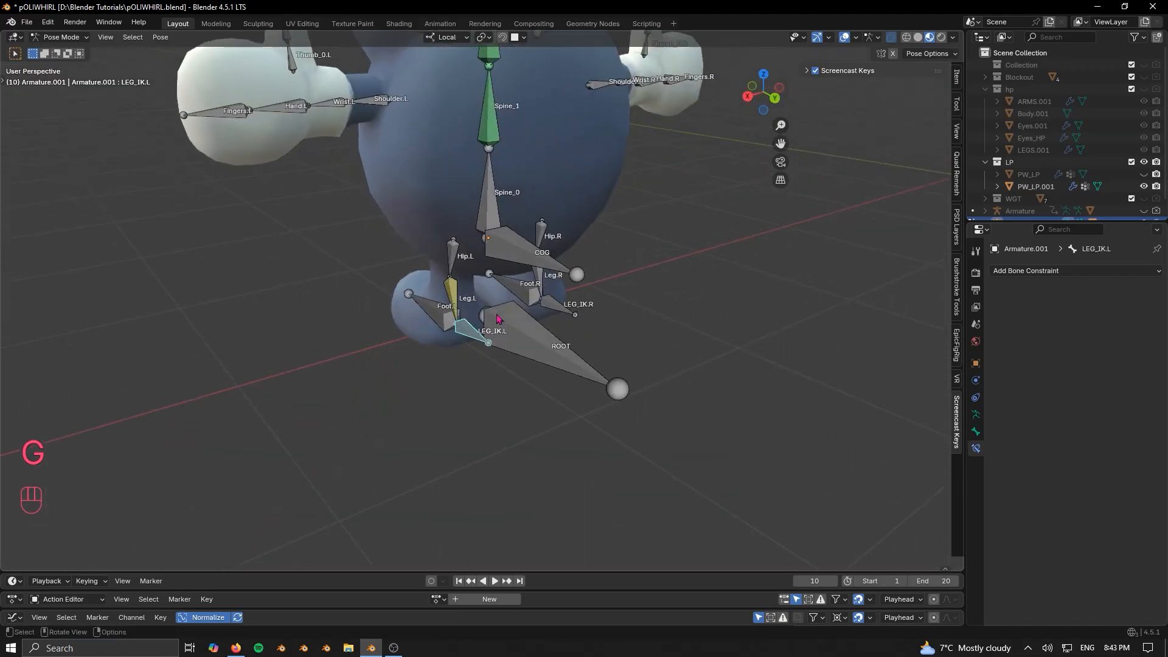
Test whether LEG_IK.R can be moved freely on the right leg
{"action": "scroll", "coordinate": [497, 382], "scroll_direction": "up", "scroll_amount": 3}
{"action": "middle_click_drag", "start_coordinate": [494, 382], "coordinate": [398, 307]}
{"action": "left_click", "coordinate": [401, 323]}
{"action": "key", "text": "g"}
{"action": "key", "text": "g"}
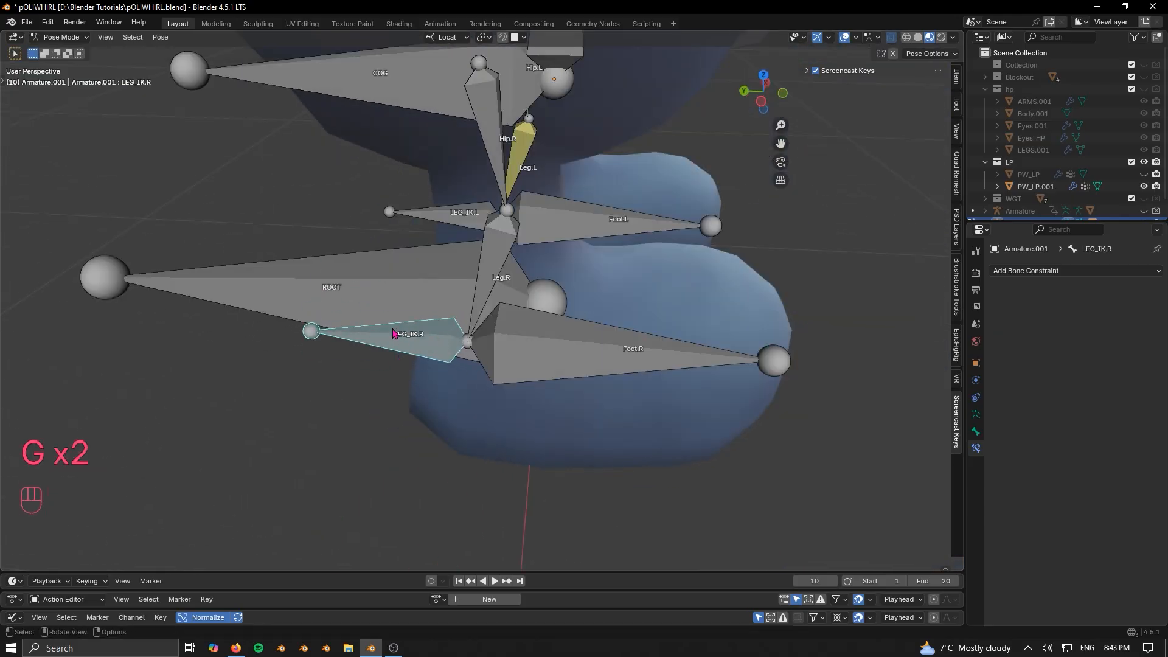
Clear the parent of LEG_IK.R in Edit Mode and return to Pose Mode
{"action": "key", "text": "Tab"}
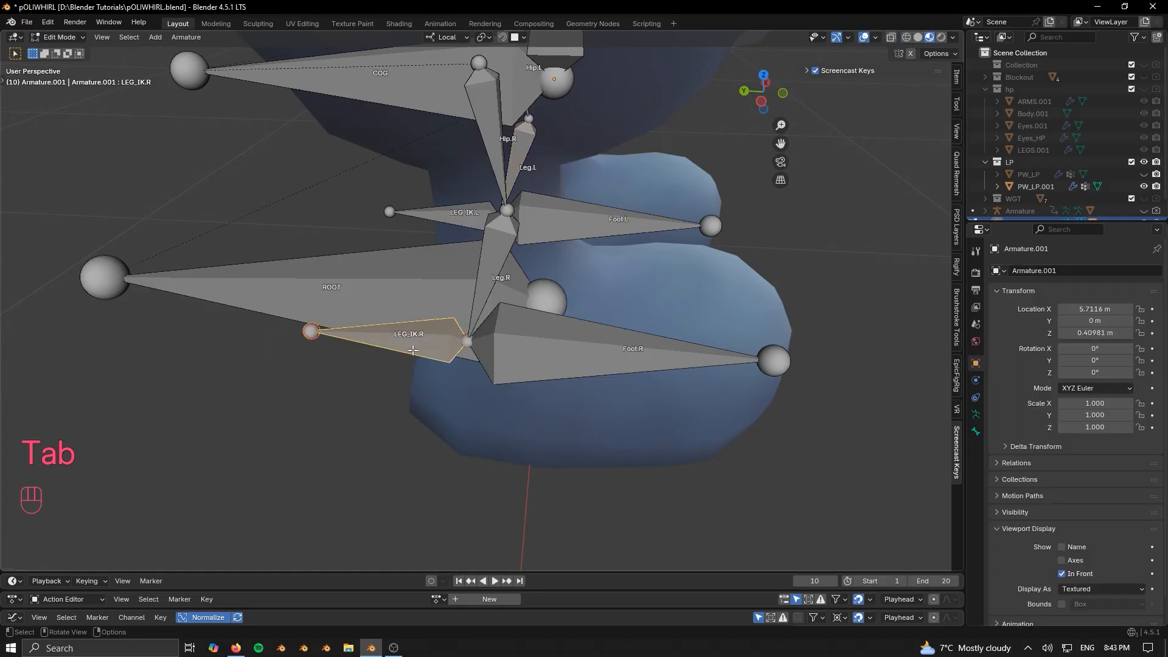
{"action": "key", "text": "alt+p"}
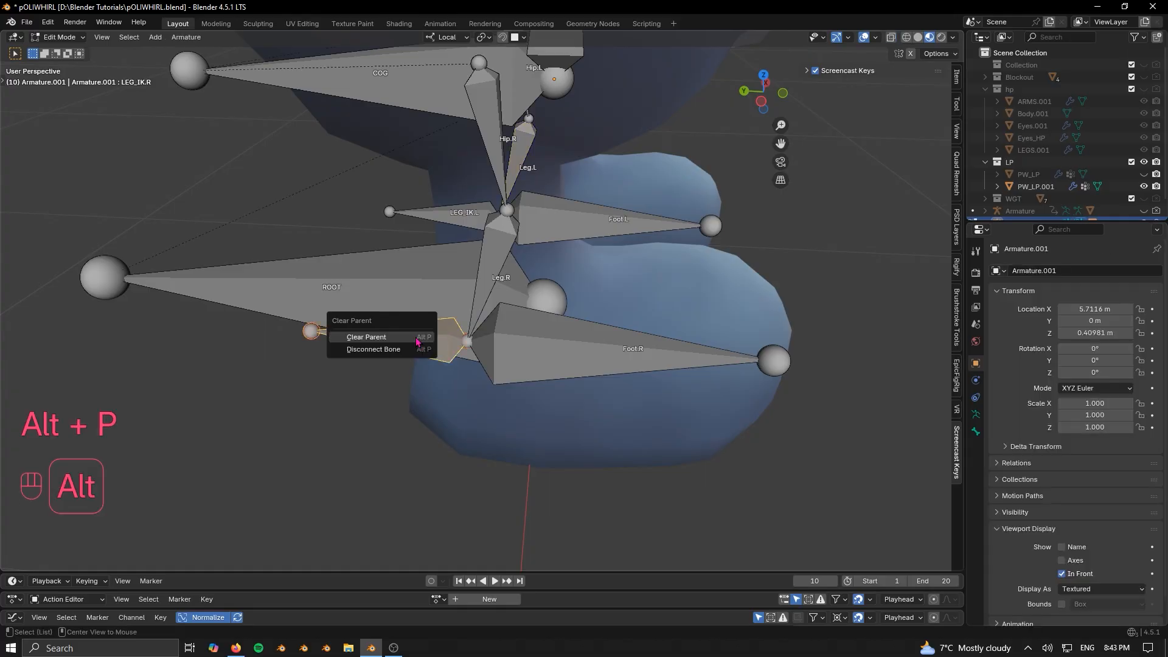
{"action": "left_click", "coordinate": [379, 341]}
{"action": "key", "text": "Tab"}
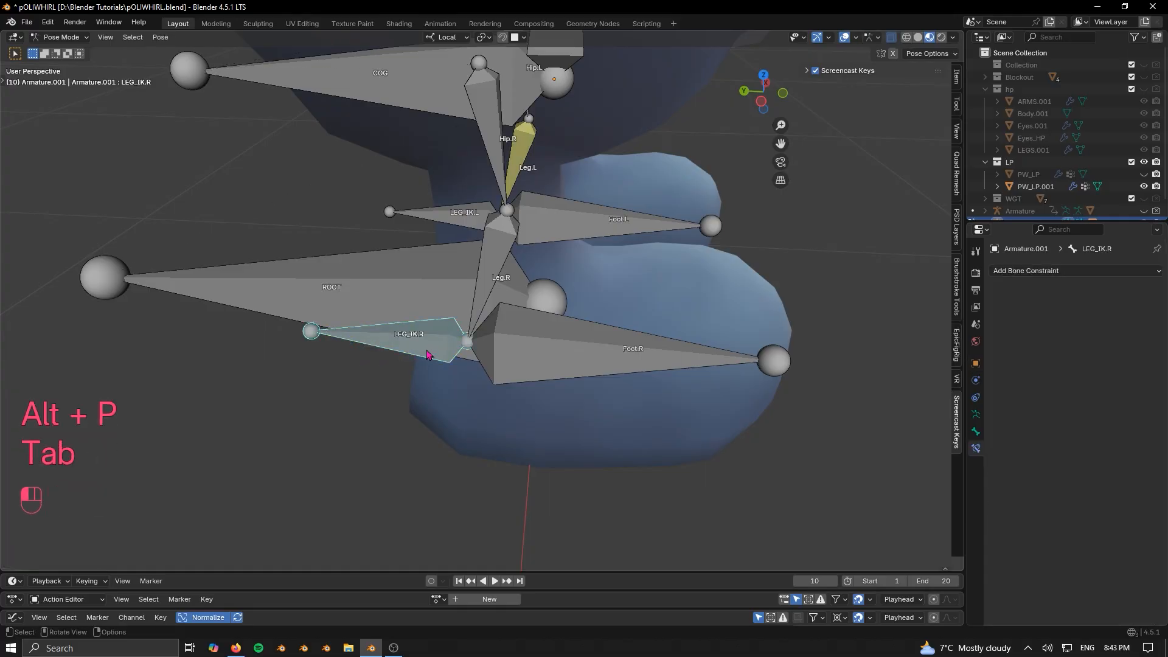
Test-move the unparented LEG_IK.R bone and cancel the move
{"action": "key", "text": "g"}
{"action": "key", "text": "g"}
{"action": "right_click", "coordinate": [329, 385]}
Add an Inverse Kinematics constraint to Leg.R with LEG_IK.R as its target, and select Leg.R alone
{"action": "middle_click_drag", "start_coordinate": [447, 377], "coordinate": [341, 377]}
{"action": "scroll", "coordinate": [341, 377], "scroll_direction": "down", "scroll_amount": 4}
{"action": "scroll", "coordinate": [368, 431], "scroll_direction": "up", "scroll_amount": 4}
{"action": "middle_click_drag", "start_coordinate": [322, 422], "coordinate": [474, 324]}
{"action": "scroll", "coordinate": [425, 409], "scroll_direction": "down", "scroll_amount": 3}
{"action": "scroll", "coordinate": [414, 411], "scroll_direction": "up", "scroll_amount": 4}
{"action": "left_click", "coordinate": [440, 347], "text": "shift"}
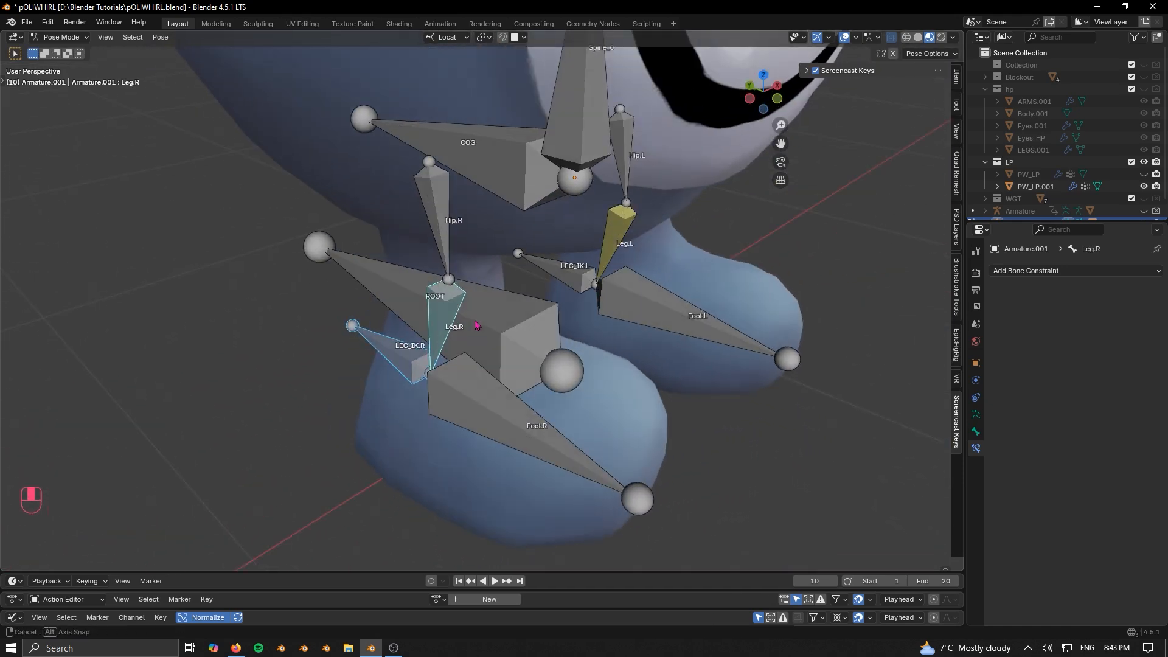
{"action": "key", "text": "shift+ctrl+c"}
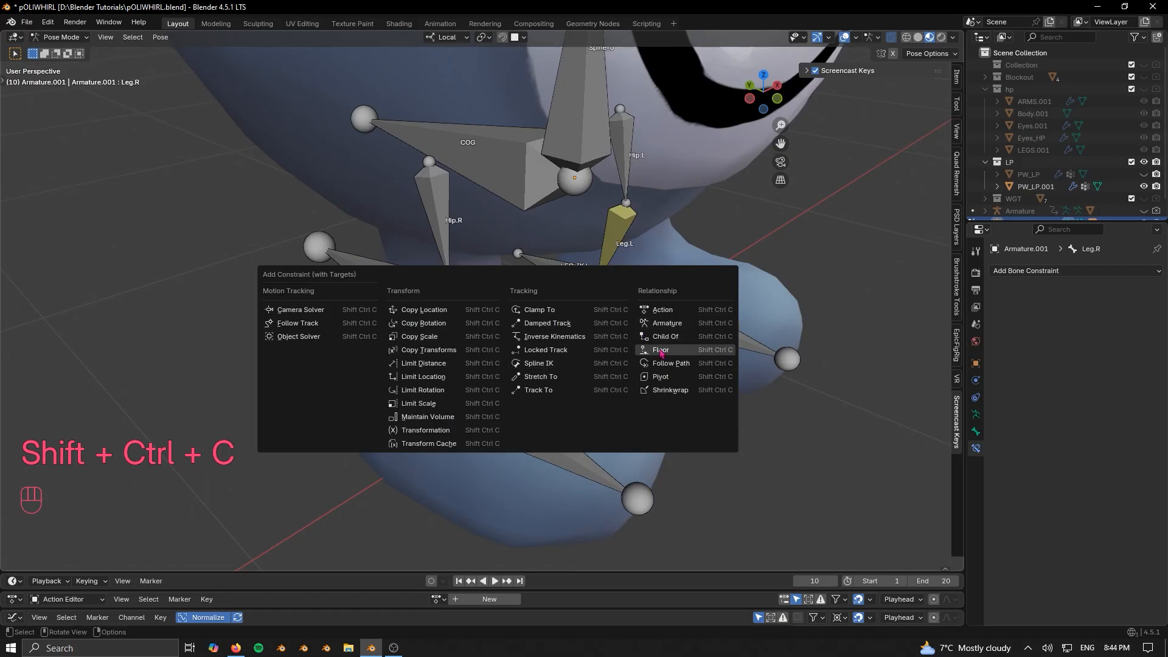
{"action": "left_click", "coordinate": [558, 338]}
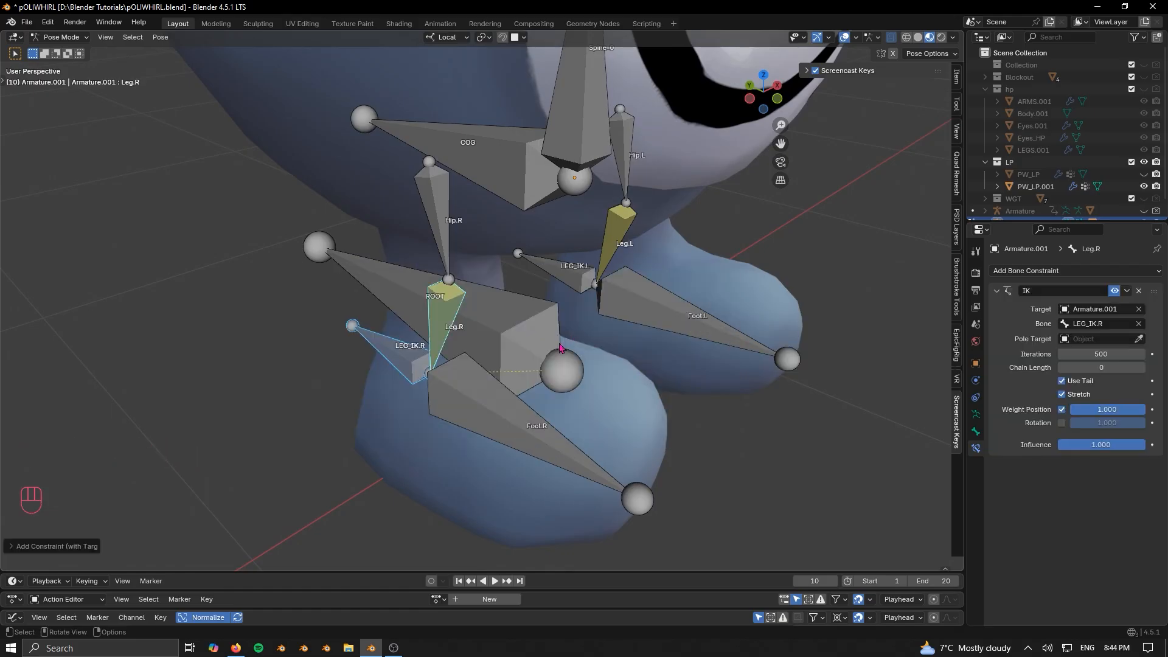
{"action": "left_click", "coordinate": [443, 318]}
{"action": "left_click", "coordinate": [441, 349]}
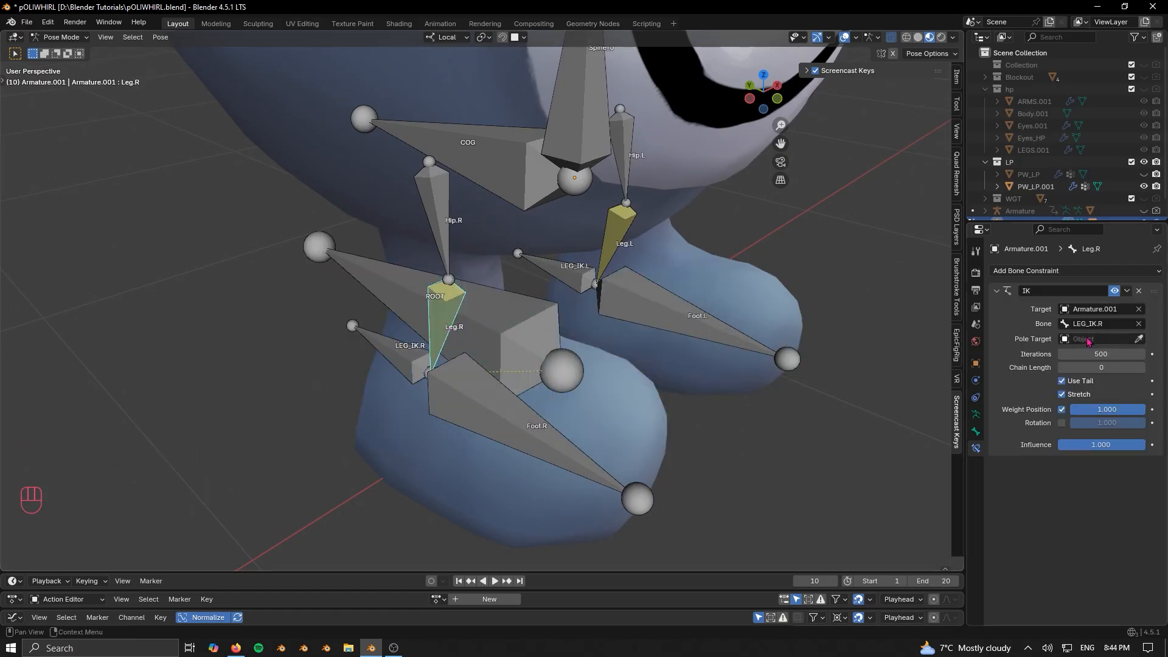
Test the right leg's IK by moving LEG_IK.R from several viewpoints, cancelling each move
{"action": "middle_click_drag", "start_coordinate": [550, 395], "coordinate": [605, 367]}
{"action": "left_click", "coordinate": [438, 389]}
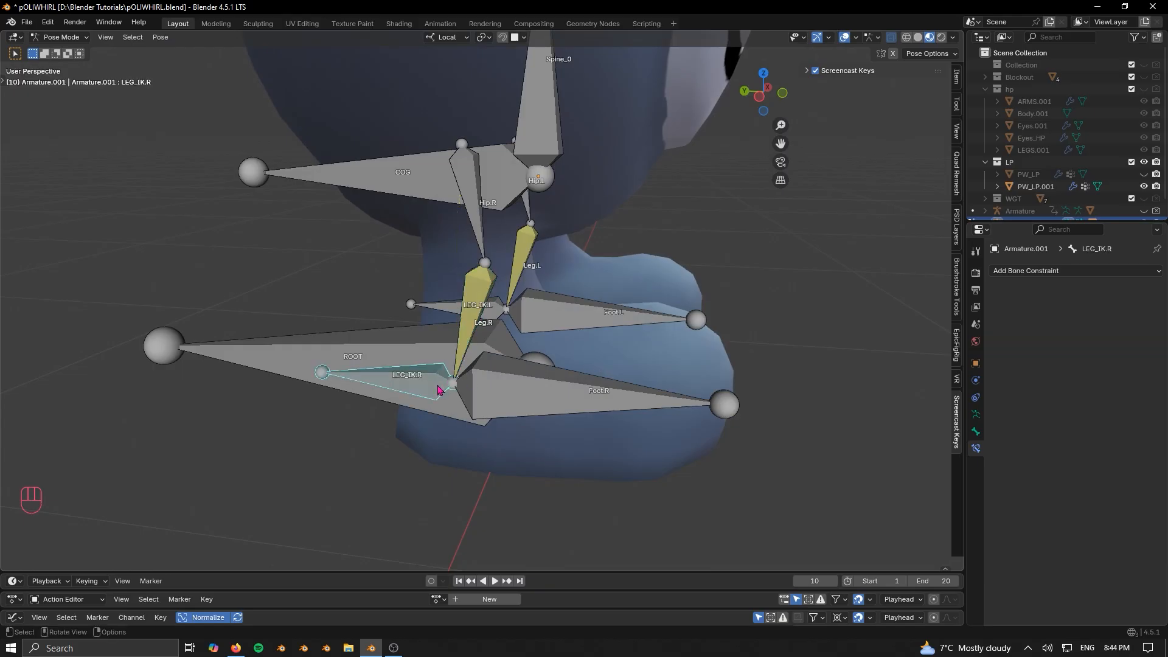
{"action": "key", "text": "g"}
{"action": "middle_click_drag", "start_coordinate": [434, 389], "coordinate": [605, 390]}
{"action": "right_click", "coordinate": [520, 322]}
{"action": "scroll", "coordinate": [524, 399], "scroll_direction": "down", "scroll_amount": 4}
{"action": "key", "text": "g"}
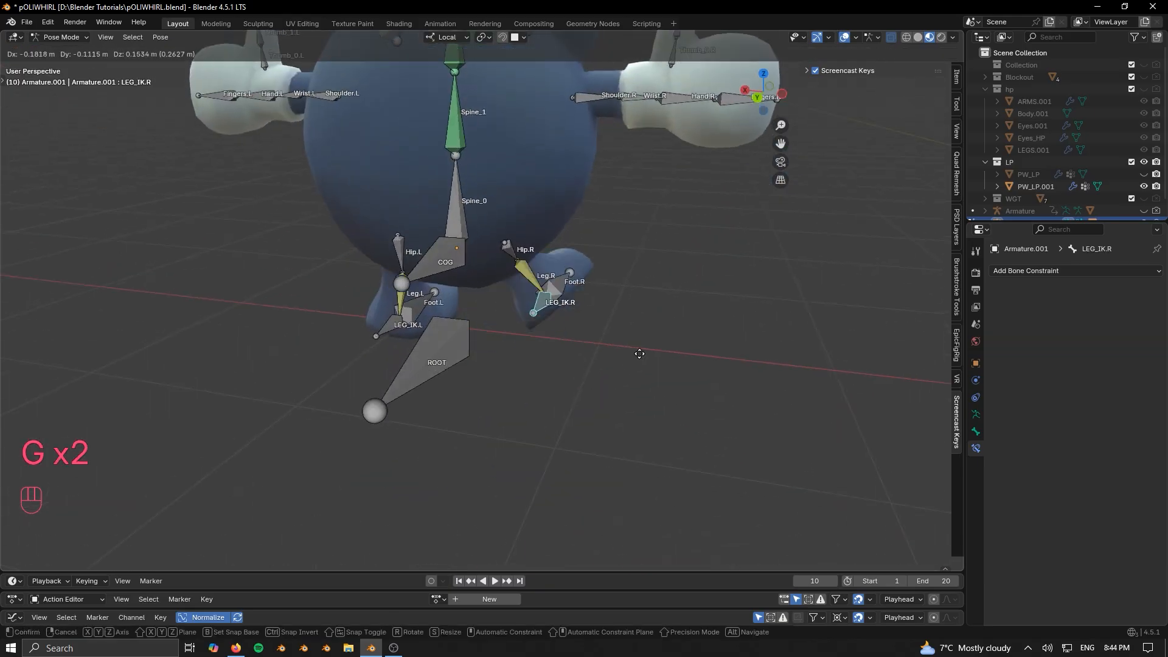
{"action": "right_click", "coordinate": [608, 366]}
Test the left leg's IK by moving LEG_IK.L, and cancel the move
{"action": "middle_click_drag", "start_coordinate": [511, 368], "coordinate": [547, 370]}
{"action": "left_click", "coordinate": [402, 357]}
{"action": "key", "text": "g"}
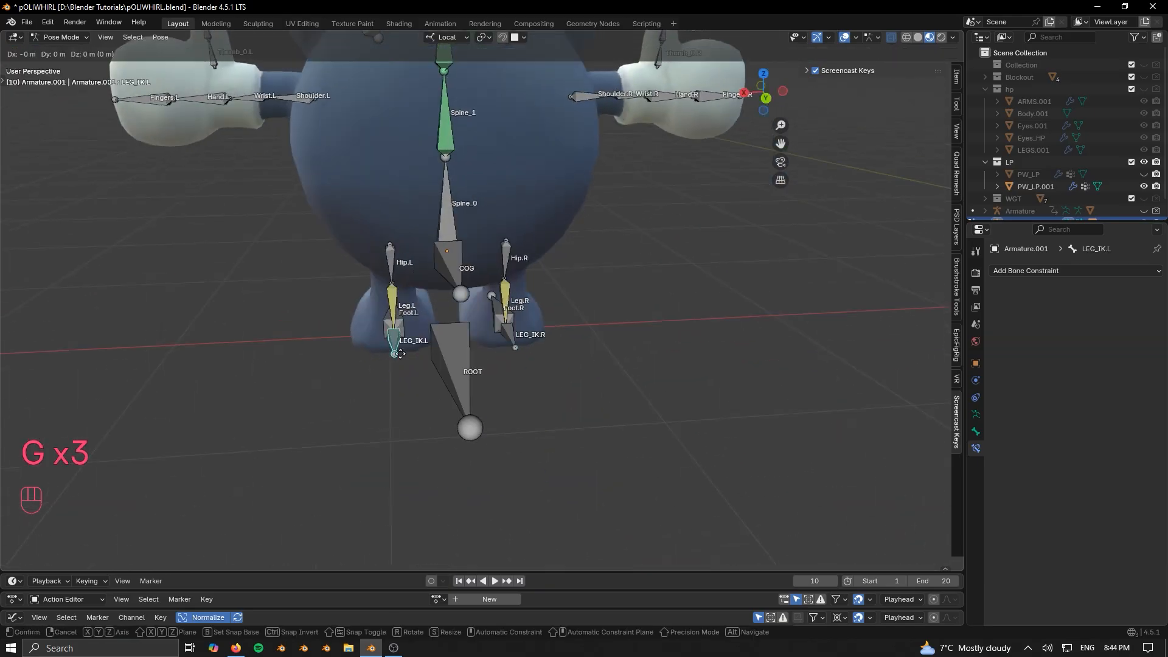
{"action": "right_click", "coordinate": [411, 342]}
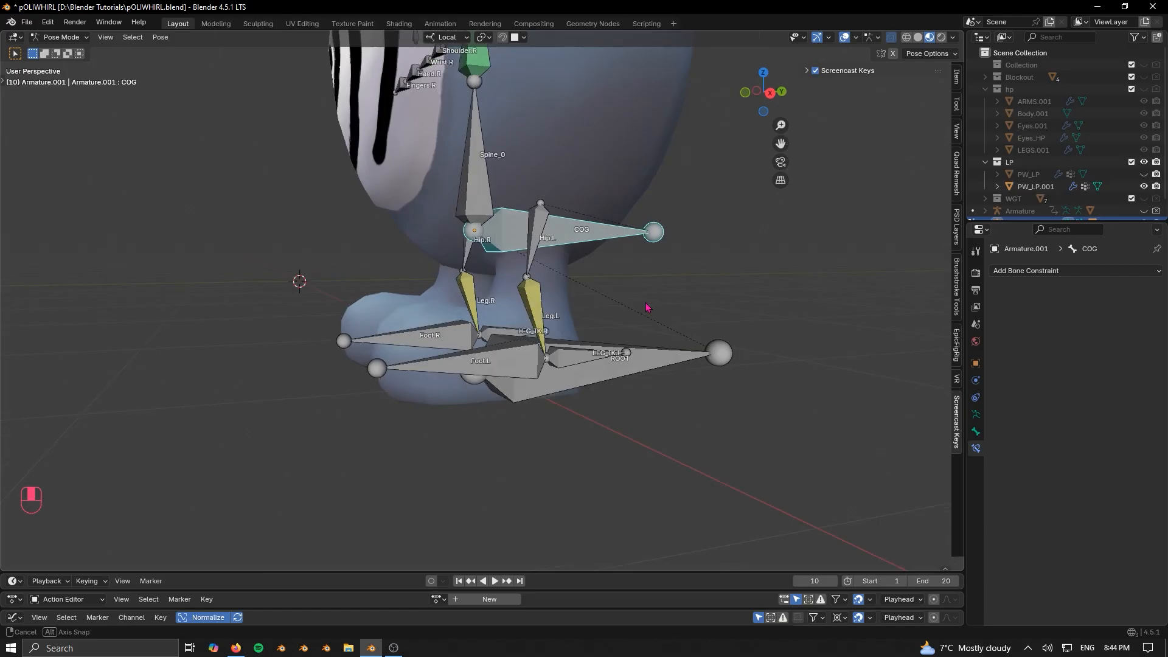
Test how both legs follow by moving the COG bone freely and along its local Z axis, cancelling each move
{"action": "middle_click_drag", "start_coordinate": [647, 308], "coordinate": [706, 310]}
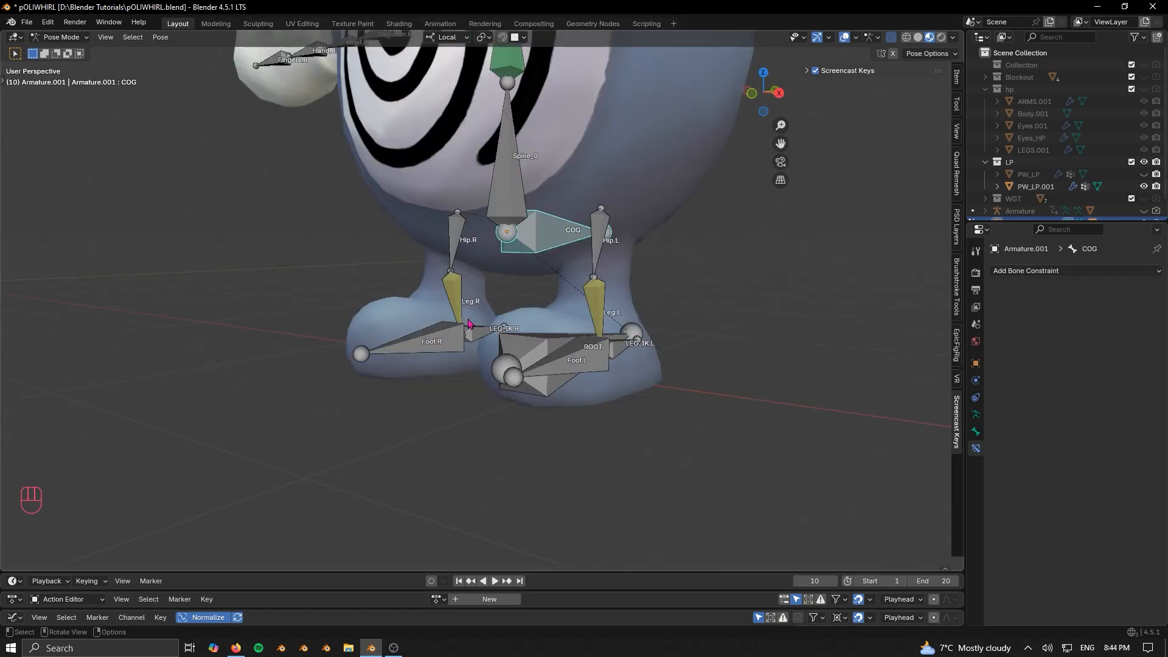
{"action": "middle_click_drag", "start_coordinate": [578, 342], "coordinate": [429, 334]}
{"action": "middle_click_drag", "start_coordinate": [654, 343], "coordinate": [579, 276]}
{"action": "left_click", "coordinate": [415, 373]}
{"action": "middle_click_drag", "start_coordinate": [548, 232], "coordinate": [596, 304]}
{"action": "key", "text": "g"}
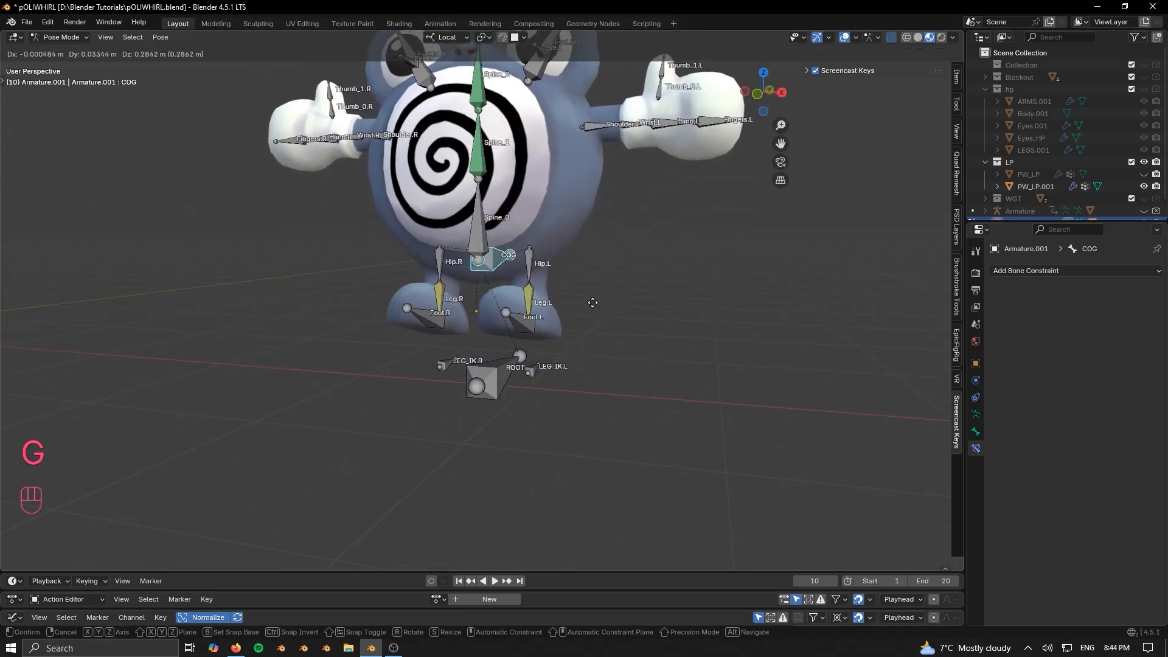
{"action": "key", "text": "z"}
{"action": "right_click", "coordinate": [586, 371]}
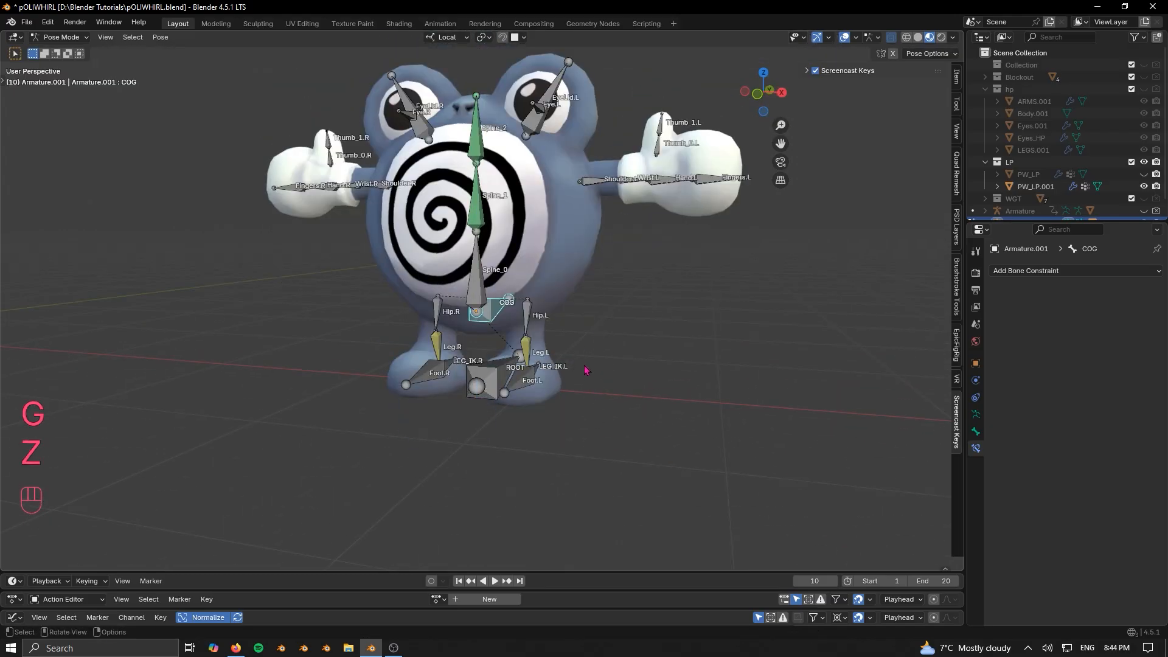
{"action": "middle_click_drag", "start_coordinate": [587, 370], "coordinate": [520, 367]}
{"action": "key", "text": "g"}
{"action": "key", "text": "z"}
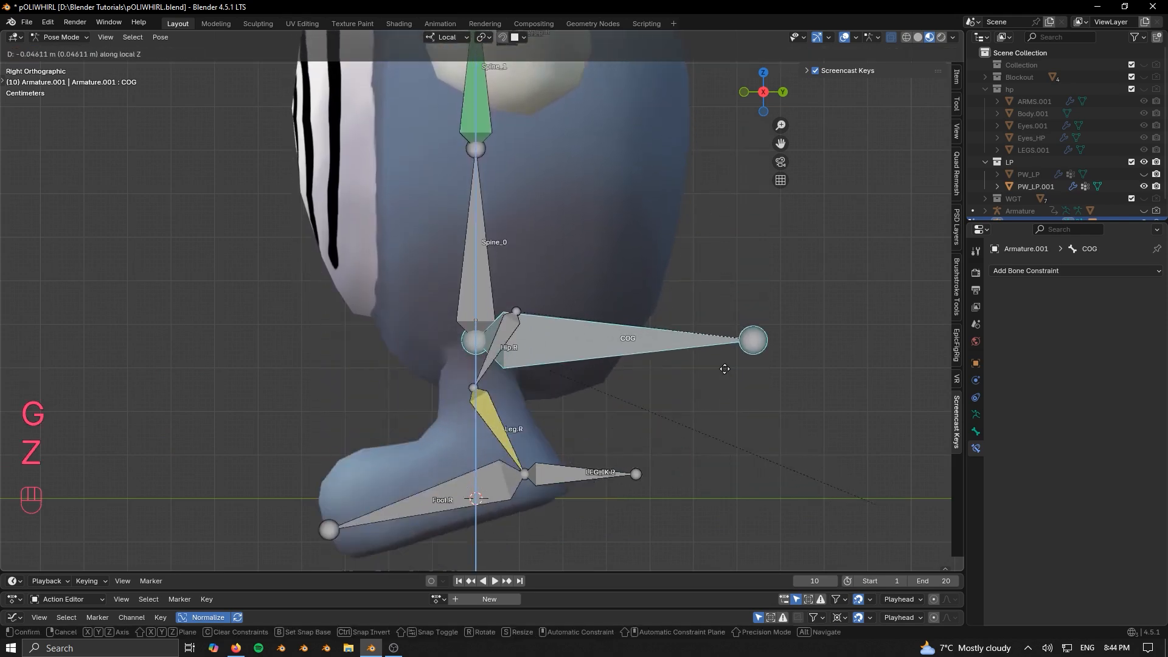
{"action": "right_click", "coordinate": [724, 368]}
Lower the COG bone along Z in the right side view to check the feet, and undo the move
{"action": "middle_click_drag", "start_coordinate": [614, 293], "coordinate": [622, 298]}
{"action": "key", "text": "KP_1"}
{"action": "key", "text": "KP_3"}
{"action": "scroll", "coordinate": [611, 380], "scroll_direction": "up", "scroll_amount": 5}
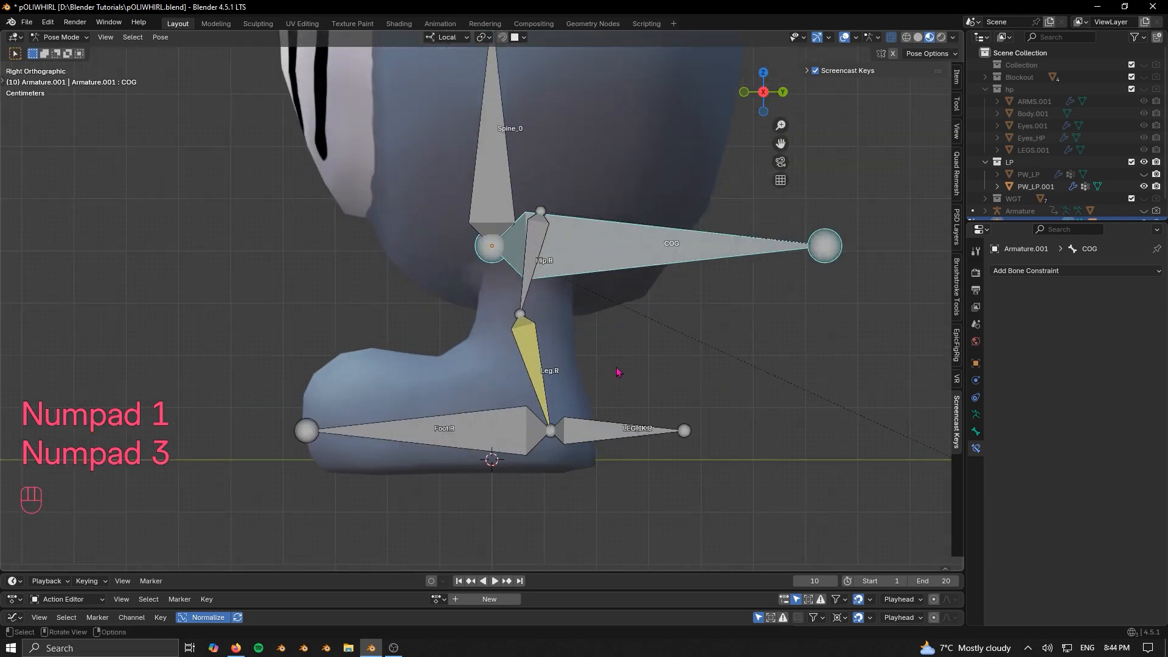
{"action": "key", "text": "g"}
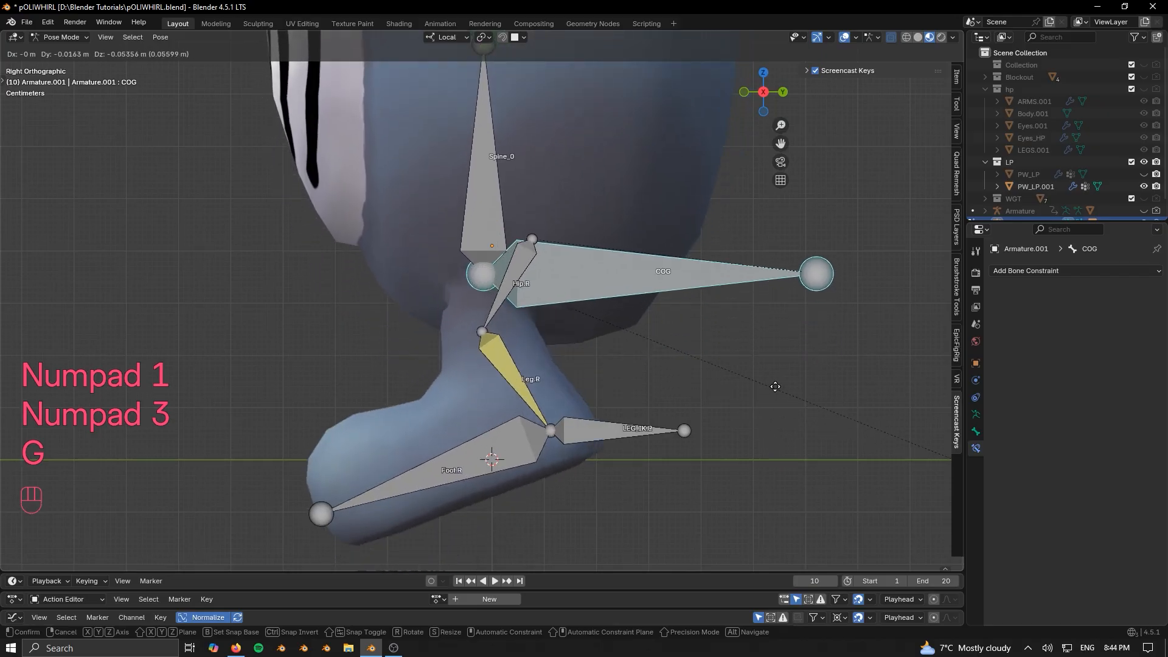
{"action": "key", "text": "z"}
{"action": "left_click", "coordinate": [788, 456]}
{"action": "middle_click_drag", "start_coordinate": [371, 543], "coordinate": [377, 455], "text": "shift"}
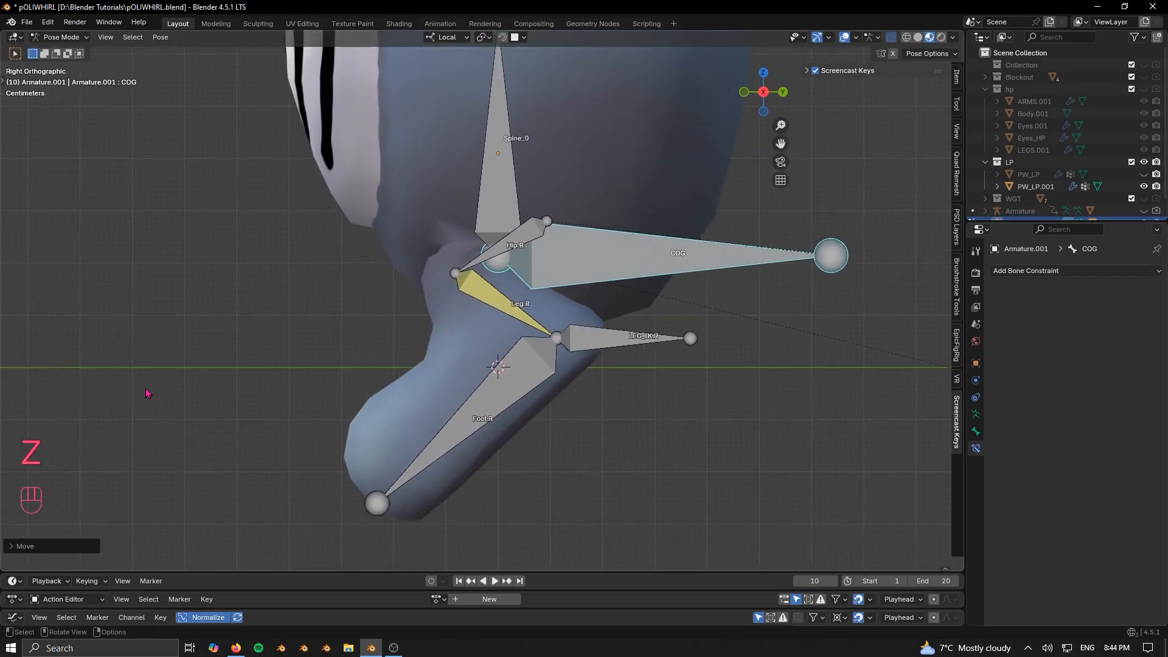
{"action": "left_click", "coordinate": [510, 405]}
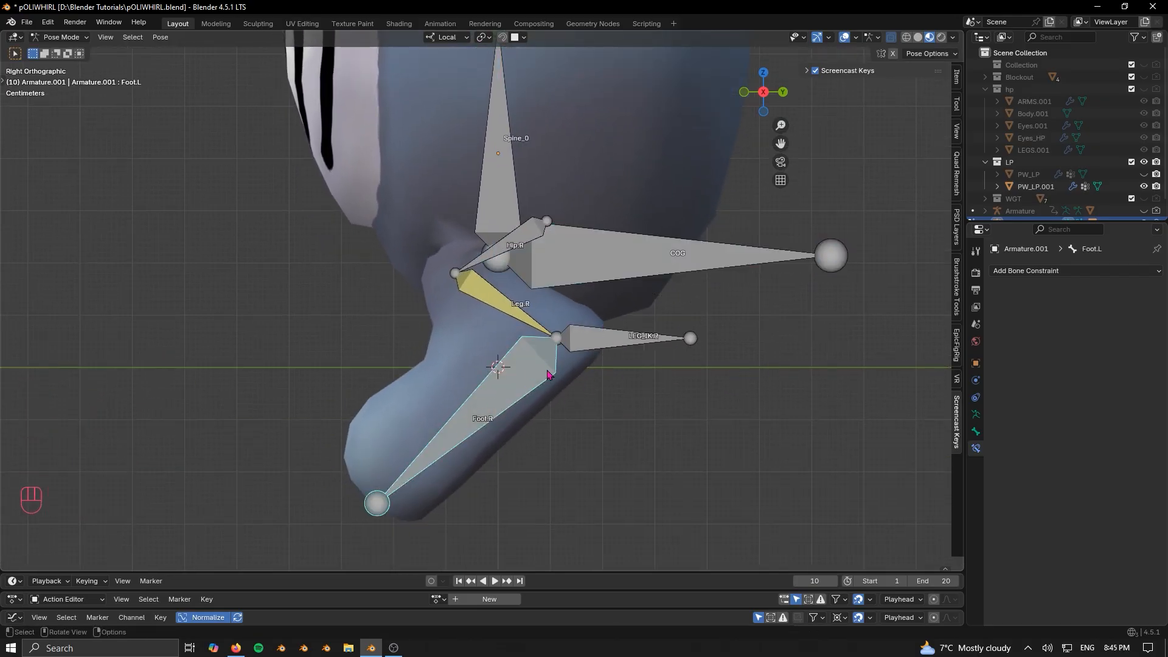
{"action": "key", "text": "ctrl+z"}
{"action": "key", "text": "ctrl+z"}
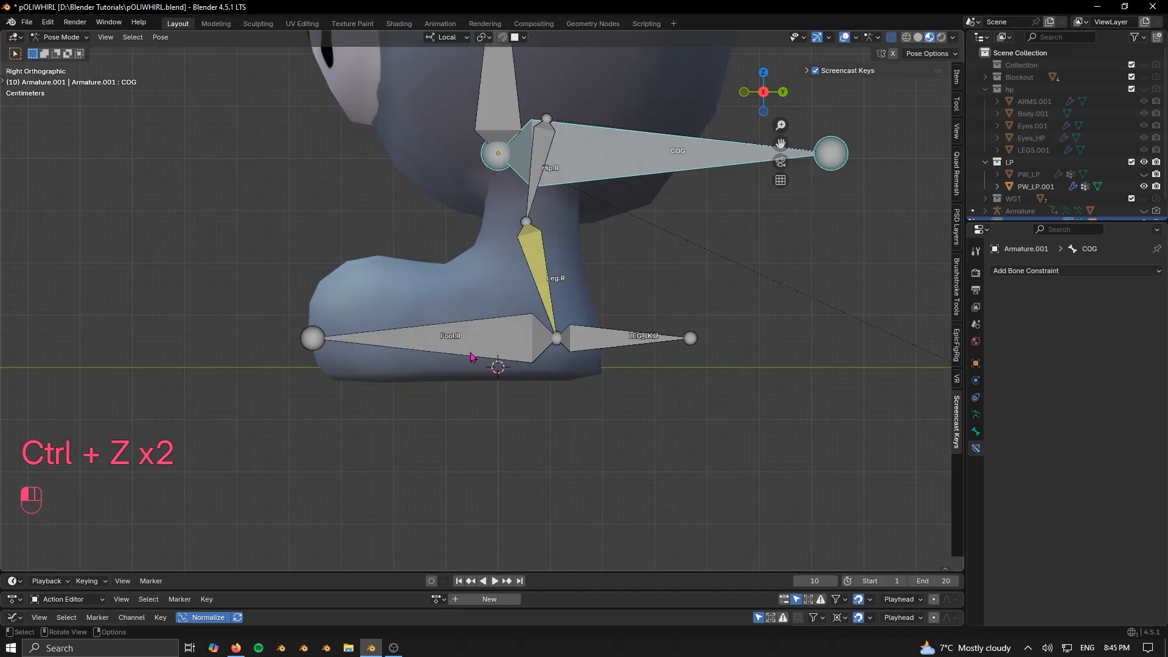
Parent Foot.L to LEG_IK.L with Keep Offset in Edit Mode
{"action": "left_click", "coordinate": [471, 356]}
{"action": "middle_click_drag", "start_coordinate": [477, 355], "coordinate": [531, 367]}
{"action": "scroll", "coordinate": [530, 370], "scroll_direction": "down", "scroll_amount": 2}
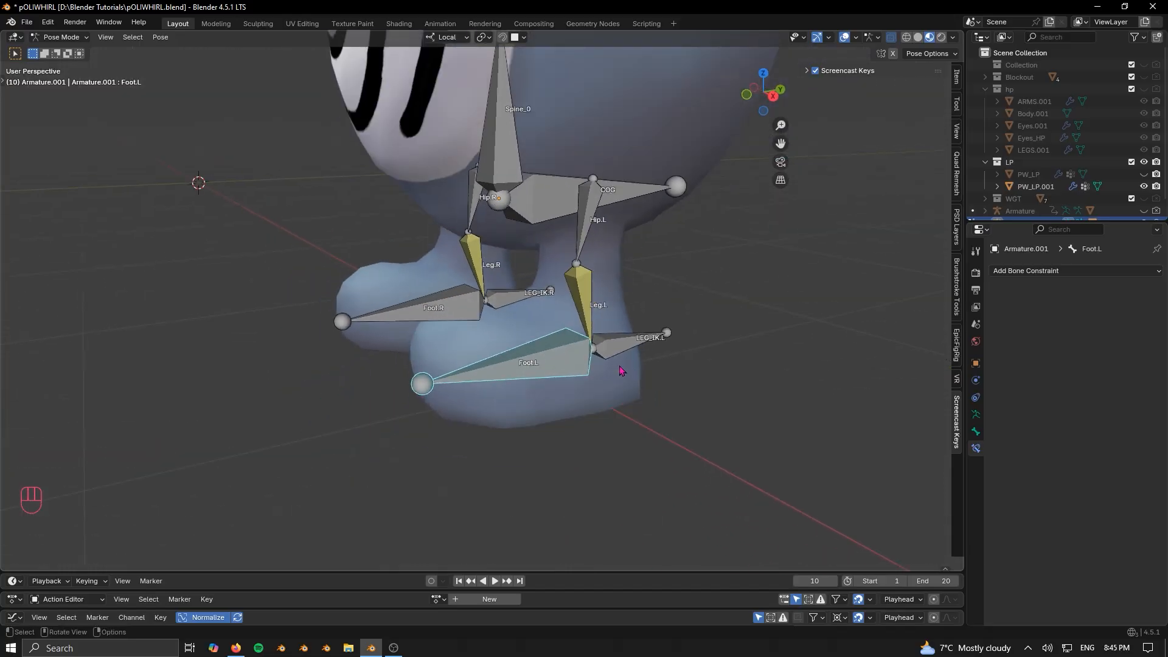
{"action": "middle_click_drag", "start_coordinate": [620, 371], "coordinate": [610, 392]}
{"action": "key", "text": "g"}
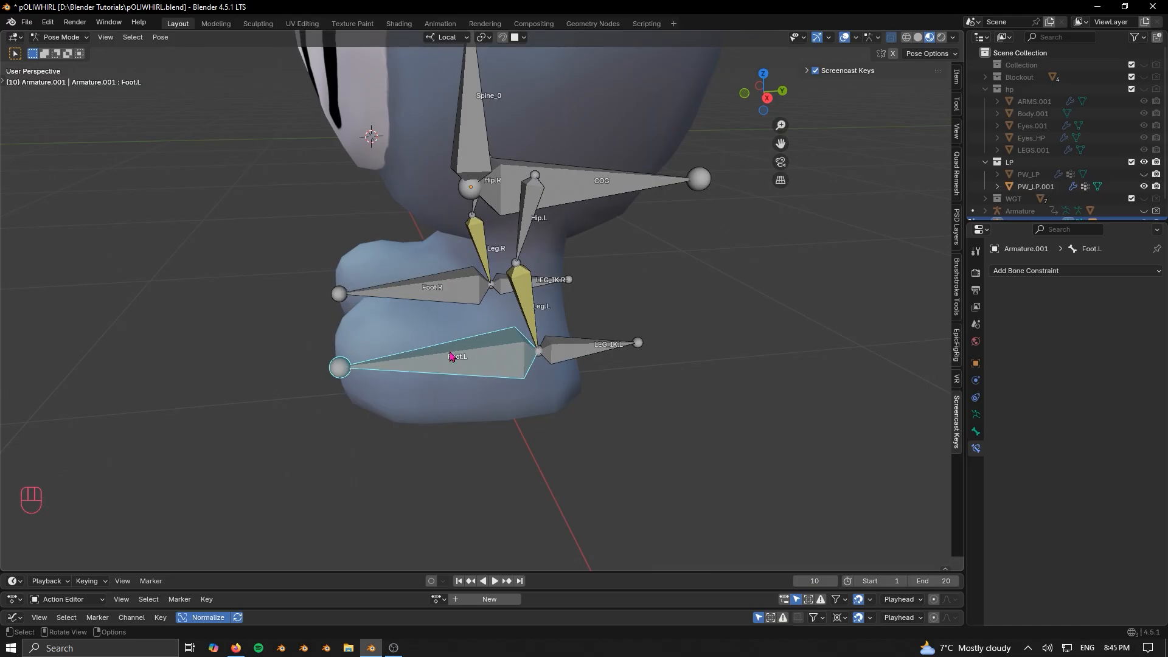
{"action": "middle_click_drag", "start_coordinate": [511, 360], "coordinate": [467, 371]}
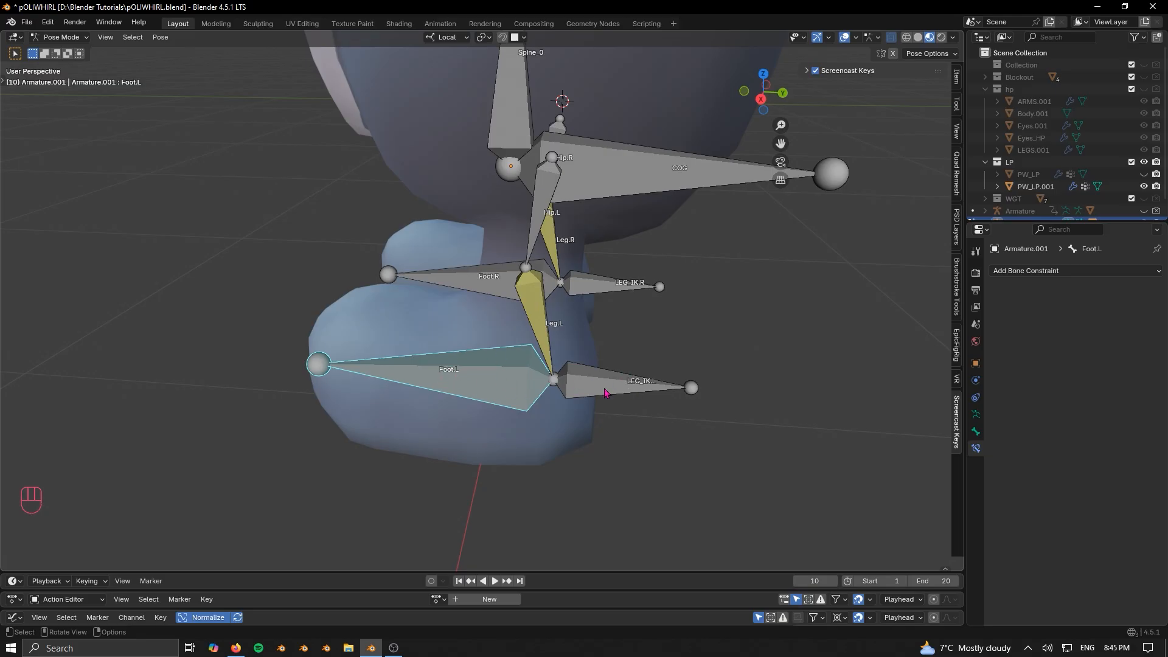
{"action": "key", "text": "Tab"}
{"action": "left_click", "coordinate": [641, 385], "text": "shift"}
{"action": "middle_click_drag", "start_coordinate": [640, 385], "coordinate": [625, 399]}
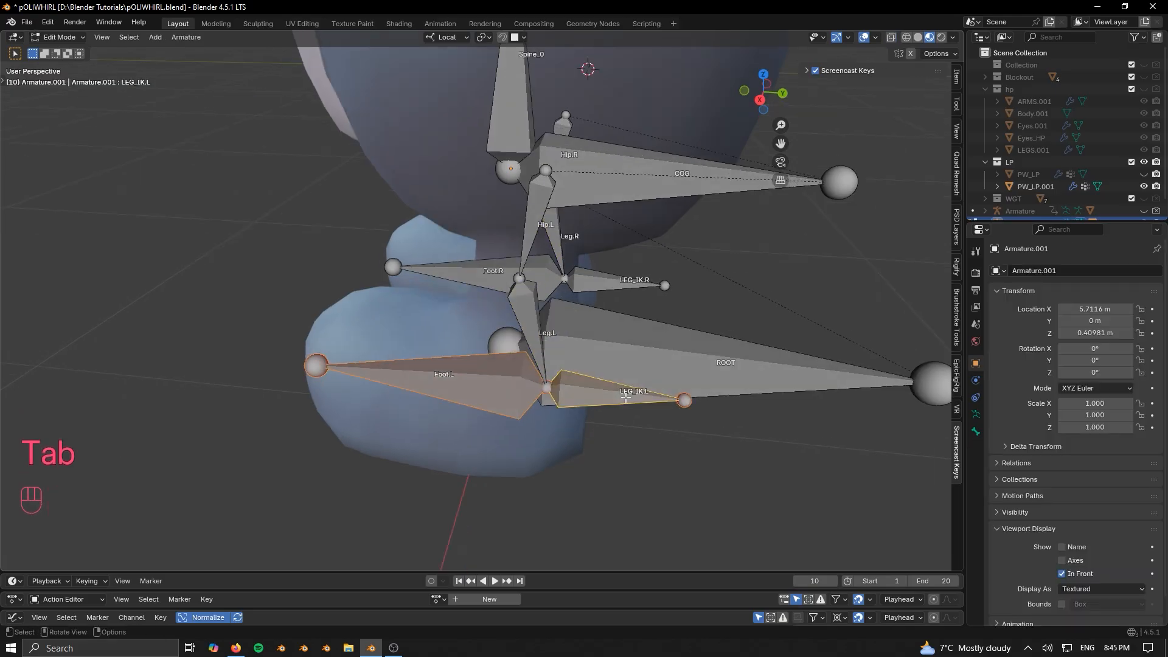
{"action": "key", "text": "ctrl+p"}
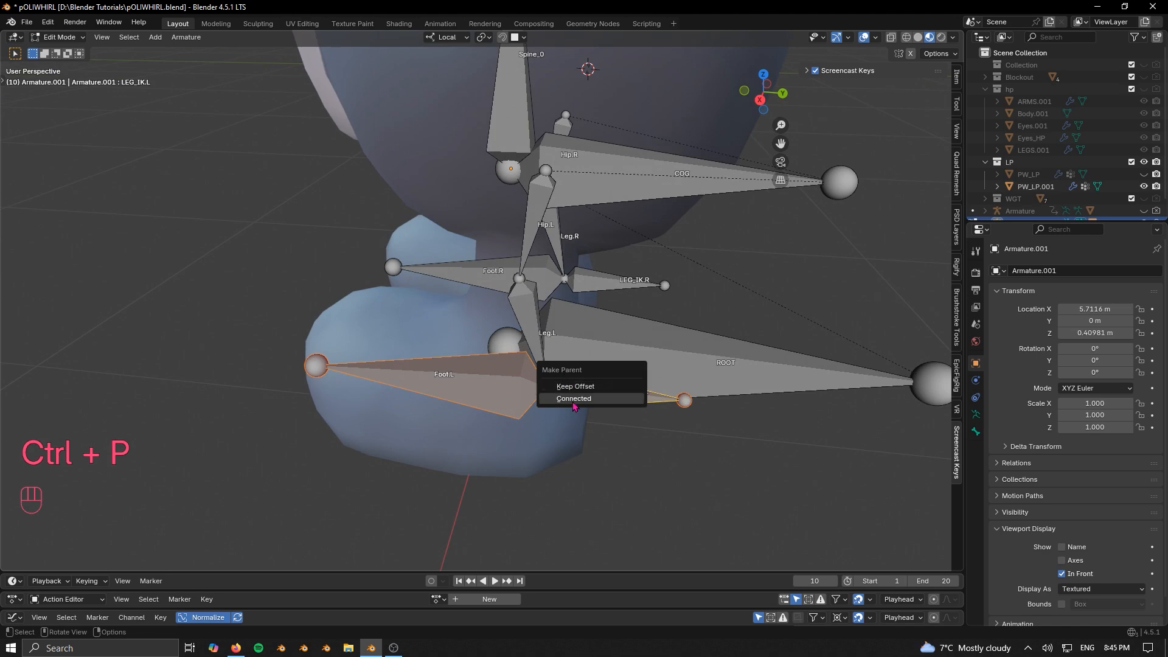
{"action": "left_click", "coordinate": [595, 387]}
{"action": "key", "text": "Tab"}
Parent Foot.R to LEG_IK.R with Keep Offset in Edit Mode and return to Pose Mode
{"action": "key", "text": "Tab"}
{"action": "left_click", "coordinate": [500, 276]}
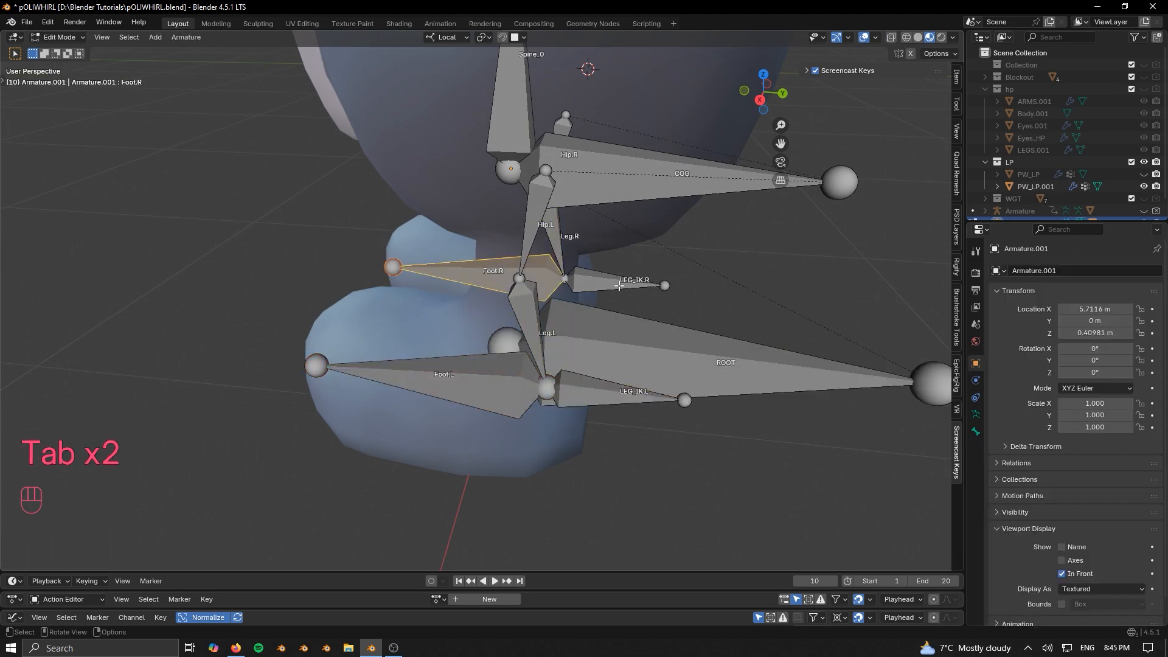
{"action": "left_click", "coordinate": [616, 285], "text": "shift"}
{"action": "key", "text": "ctrl+p"}
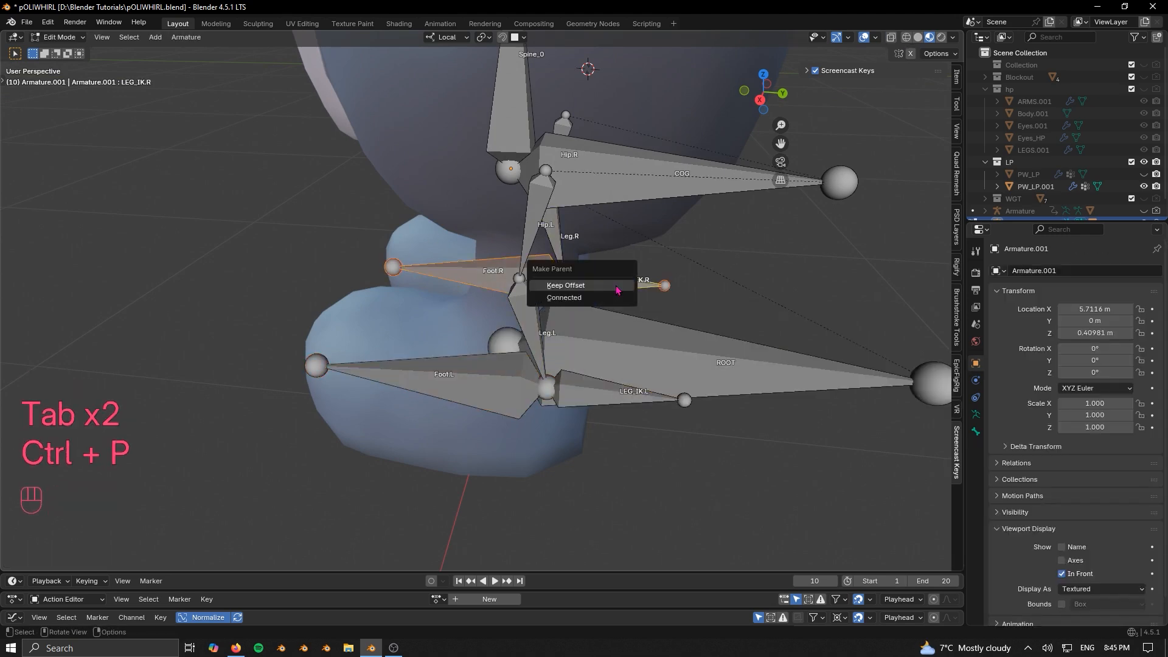
{"action": "left_click", "coordinate": [616, 286]}
{"action": "key", "text": "Tab"}
Test the left foot's parenting by moving LEG_IK.L and rotating it about X, cancelling each transform
{"action": "left_click", "coordinate": [624, 399]}
{"action": "key", "text": "KP_1"}
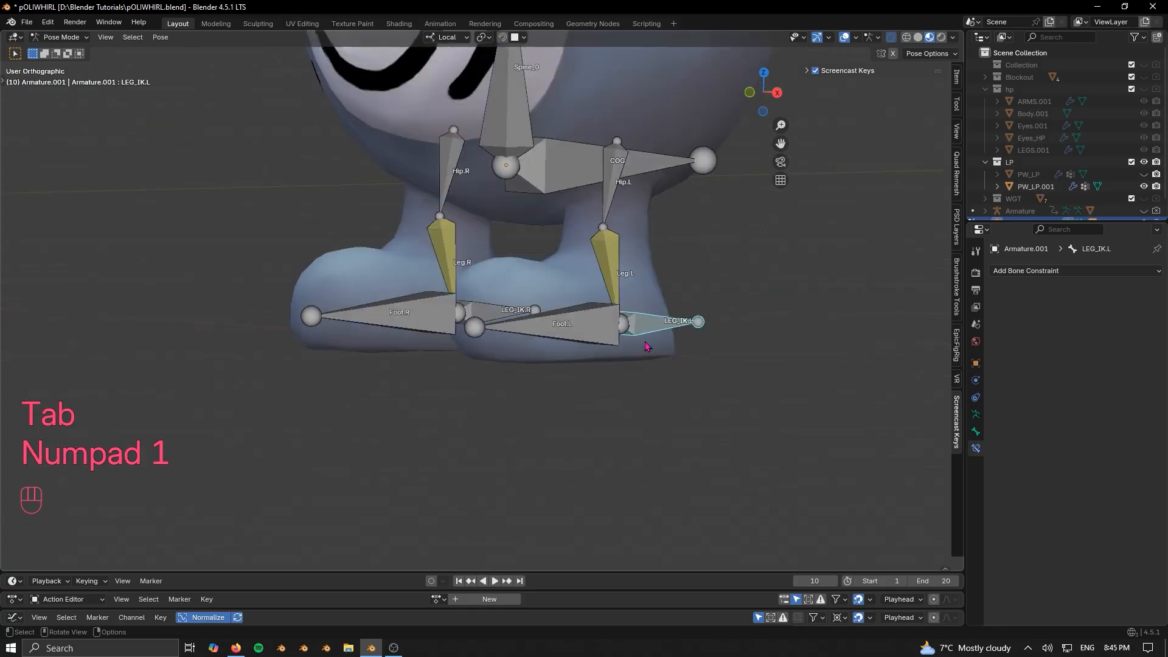
{"action": "key", "text": "KP_3"}
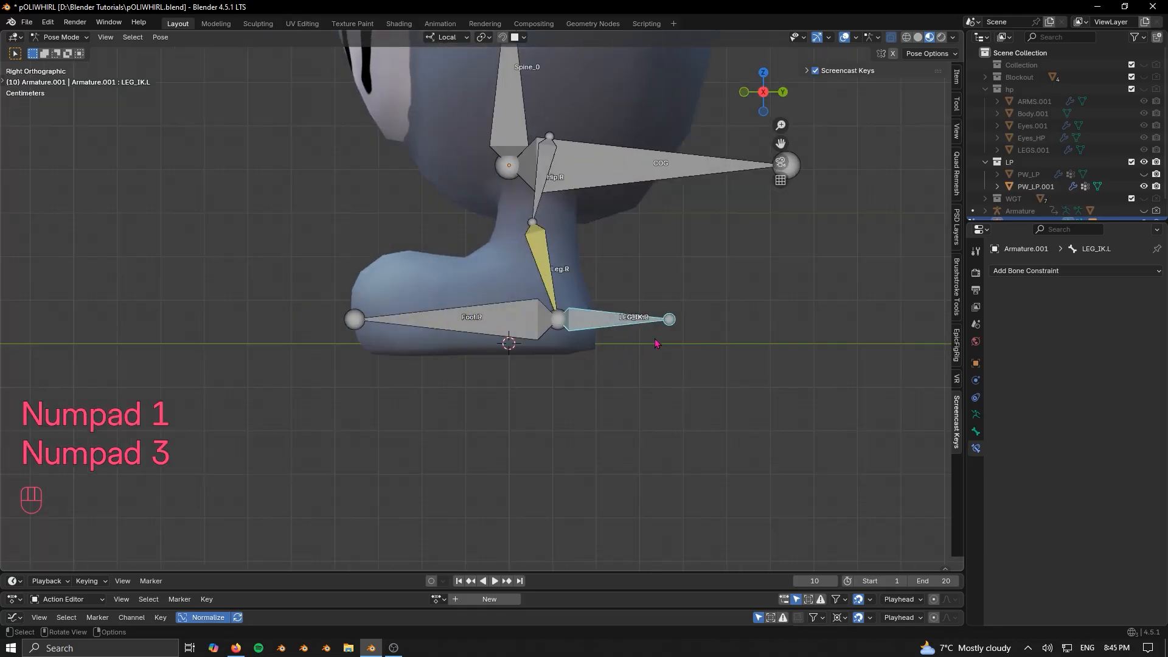
{"action": "key", "text": "g"}
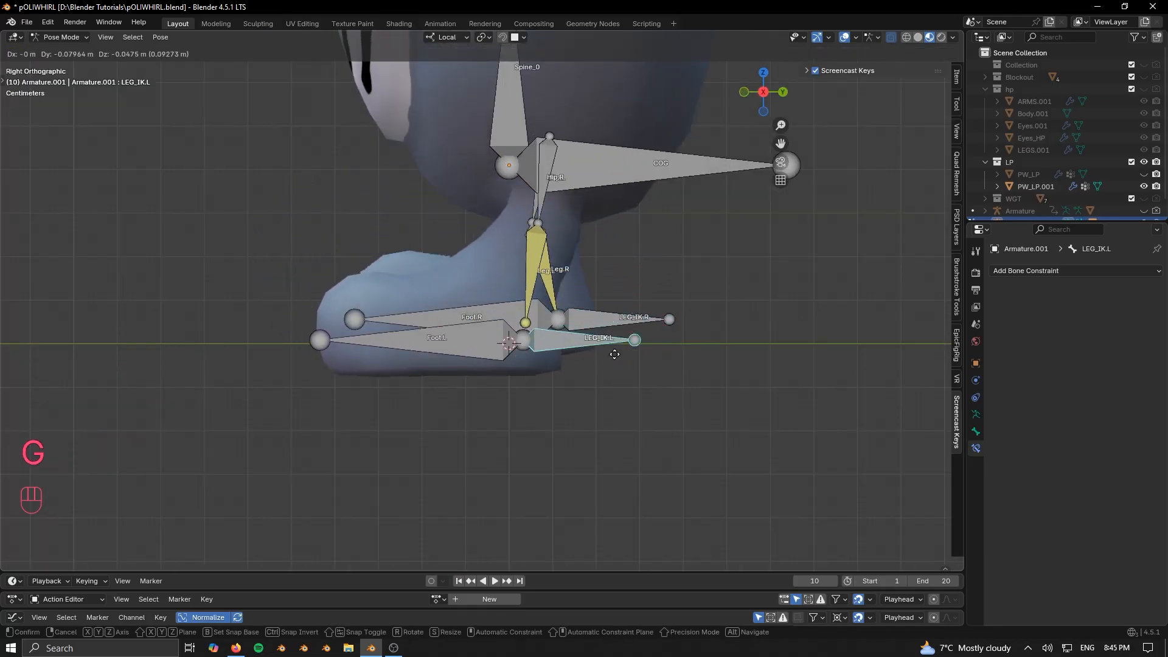
{"action": "right_click", "coordinate": [651, 334]}
{"action": "key", "text": "r"}
{"action": "key", "text": "g"}
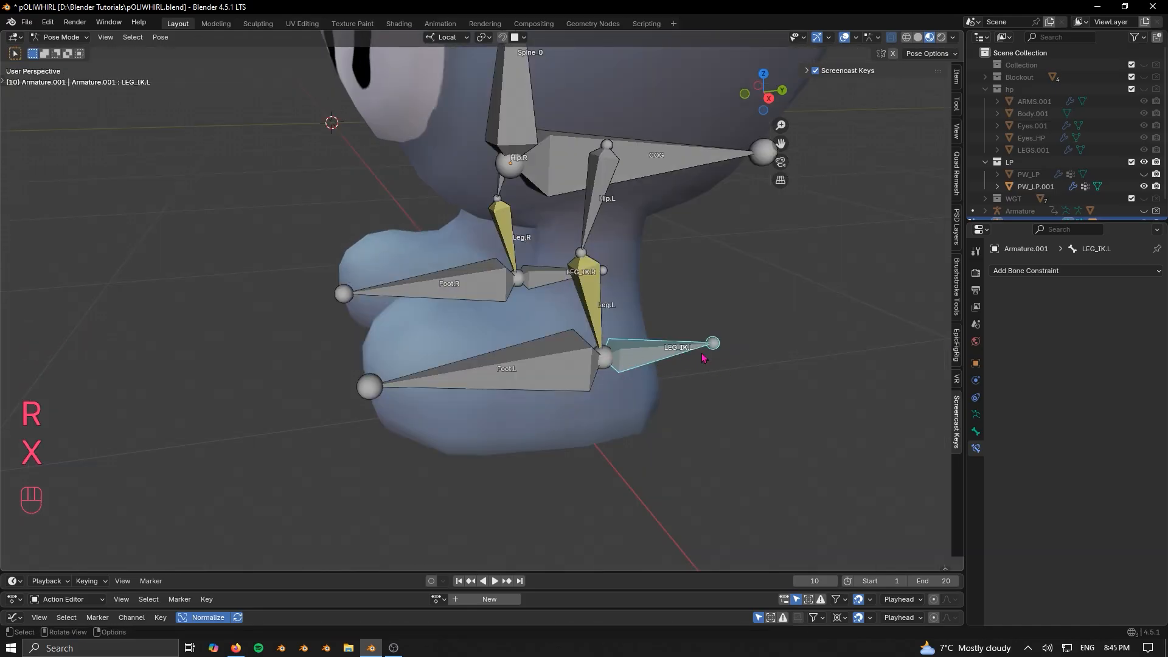
Move LEG_IK.L down and backward, beyond the reach of Leg.L, in the right side view
{"action": "scroll", "coordinate": [756, 253], "scroll_direction": "down", "scroll_amount": 5}
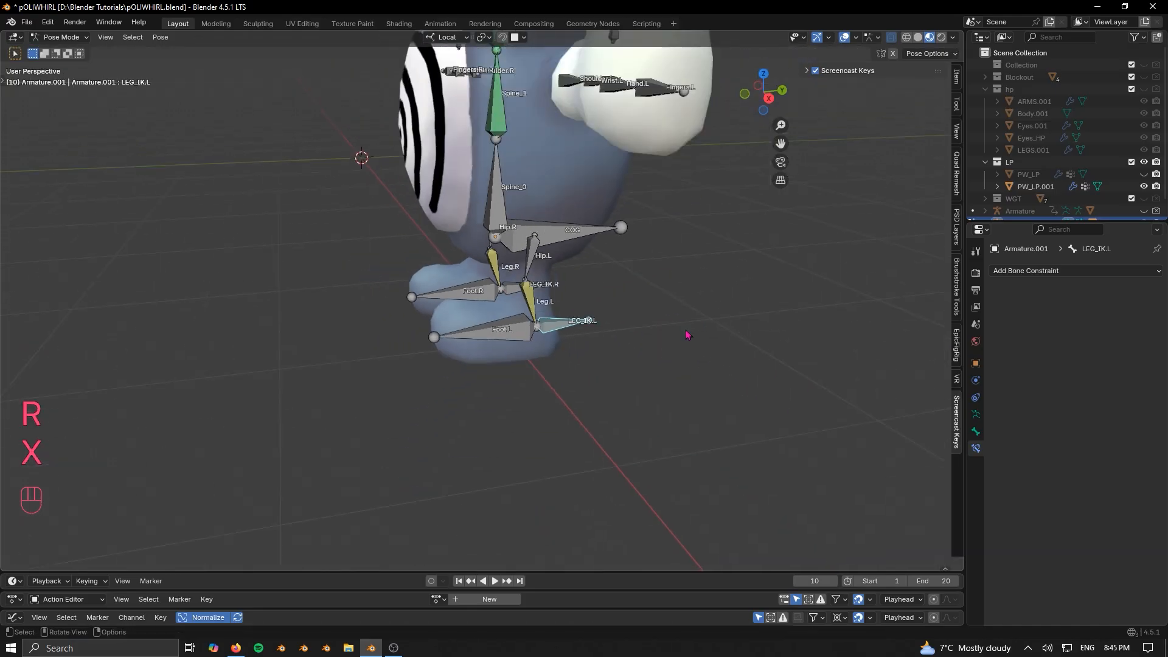
{"action": "key", "text": "KP_1"}
{"action": "key", "text": "KP_3"}
{"action": "scroll", "coordinate": [661, 316], "scroll_direction": "up", "scroll_amount": 4}
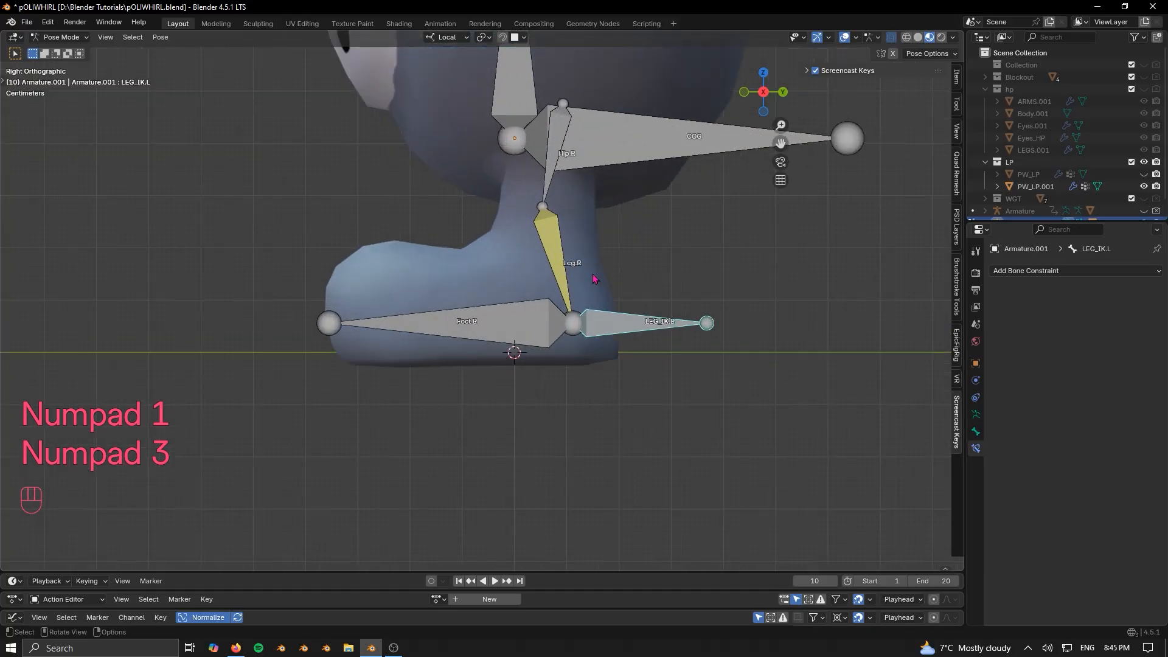
{"action": "middle_click_drag", "start_coordinate": [658, 309], "coordinate": [578, 295], "text": "shift"}
{"action": "scroll", "coordinate": [577, 295], "scroll_direction": "down", "scroll_amount": 1}
{"action": "key", "text": "g"}
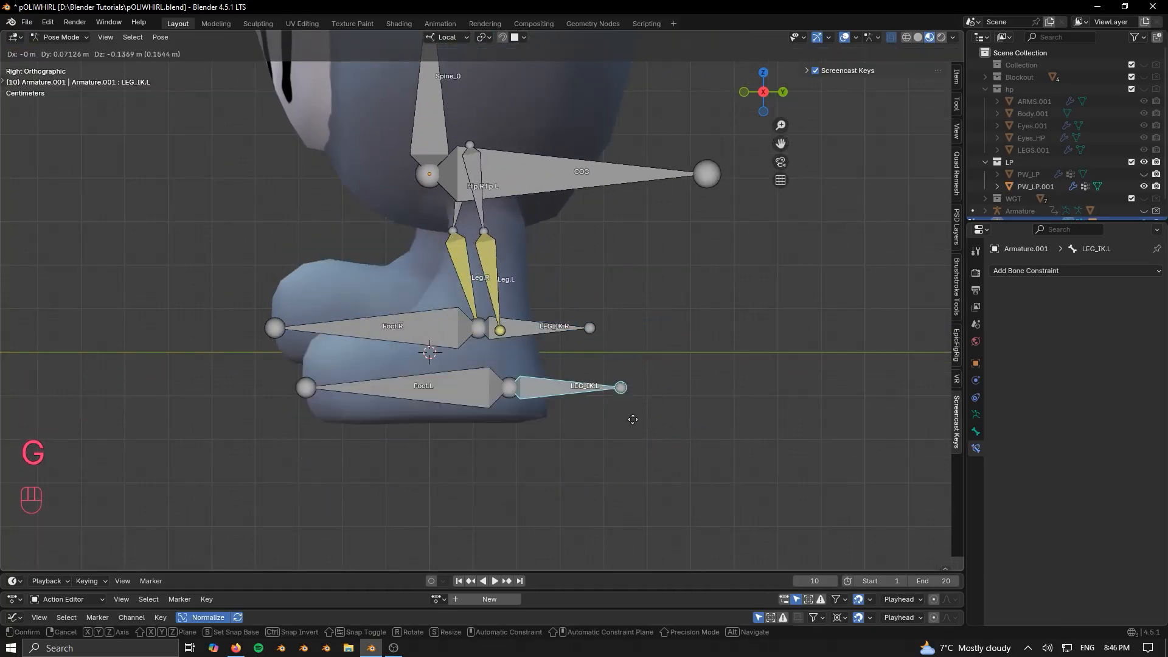
{"action": "left_click", "coordinate": [659, 469]}
Try moving Foot.L up to the end of Leg.L, and undo that move
{"action": "left_click", "coordinate": [504, 462]}
{"action": "key", "text": "g"}
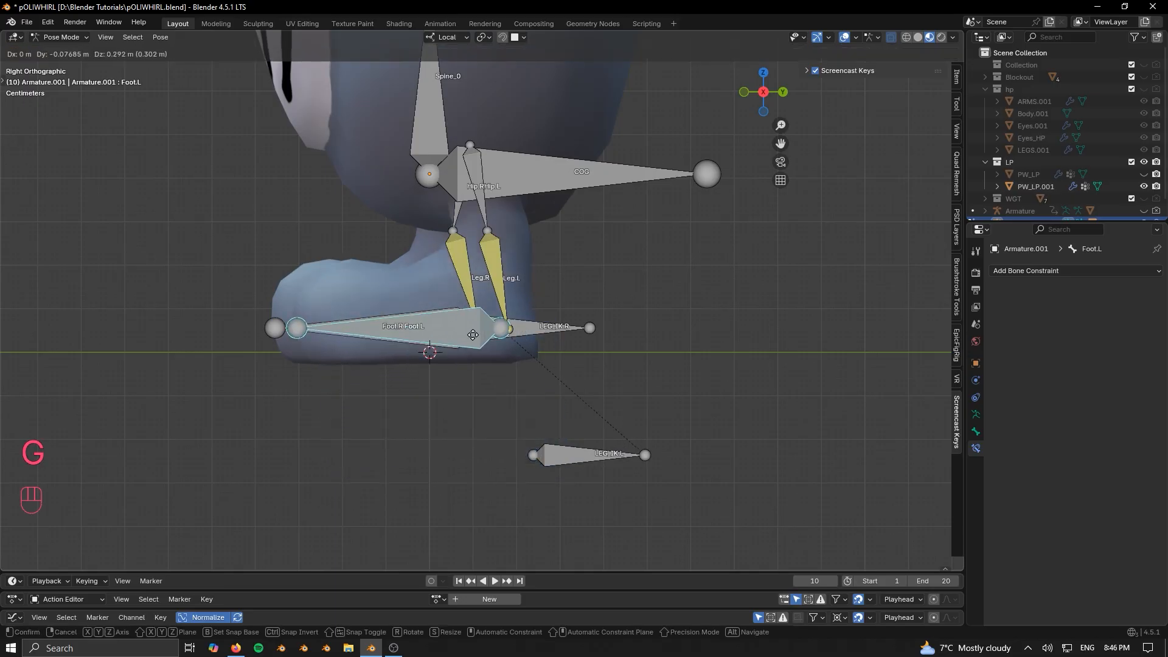
{"action": "left_click", "coordinate": [528, 388]}
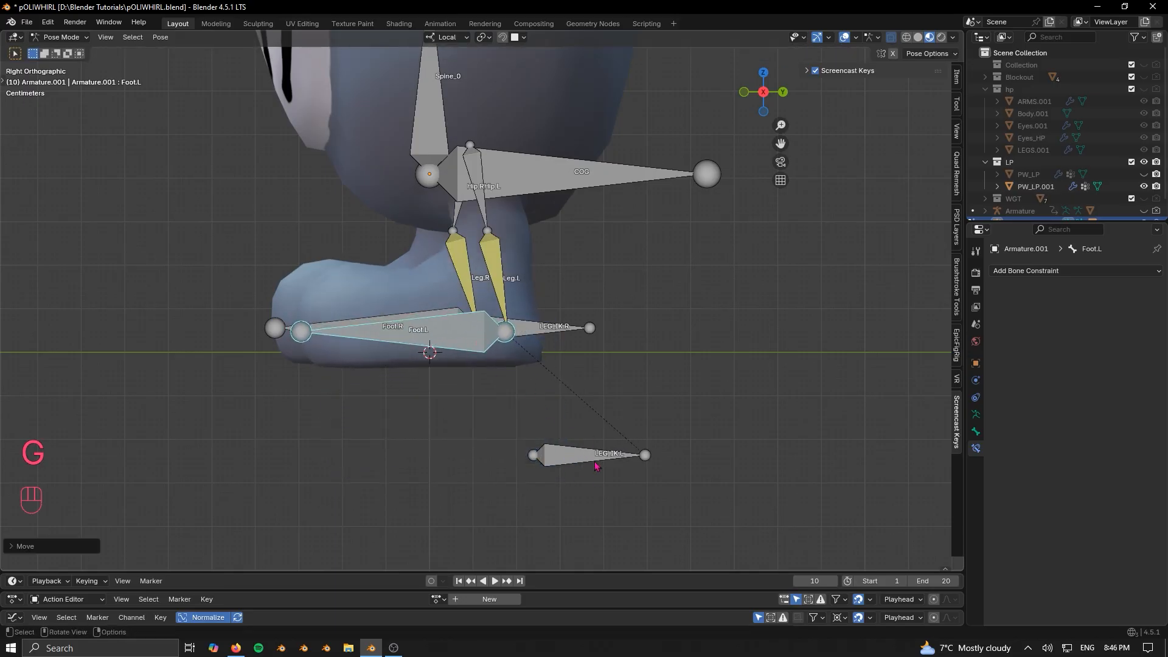
{"action": "key", "text": "ctrl+z"}
{"action": "key", "text": "ctrl+z"}
Add a Copy Location constraint to Foot.L with Armature.001 as target and Leg.L as target bone
{"action": "middle_click_drag", "start_coordinate": [574, 458], "coordinate": [523, 433]}
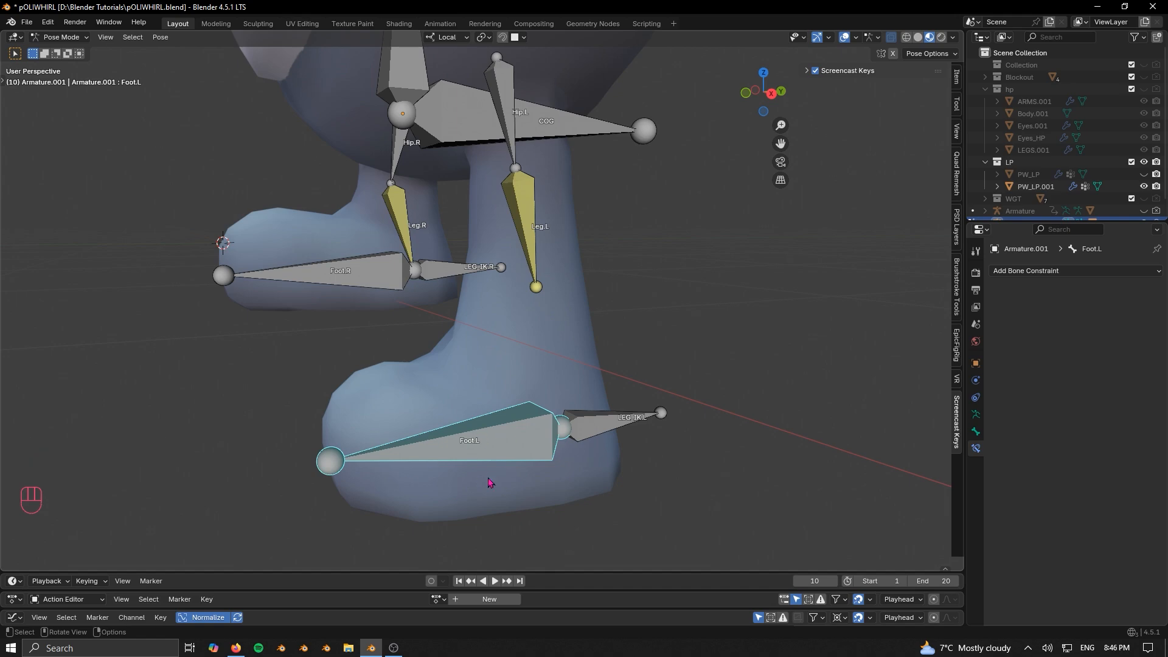
{"action": "scroll", "coordinate": [520, 380], "scroll_direction": "down", "scroll_amount": 2}
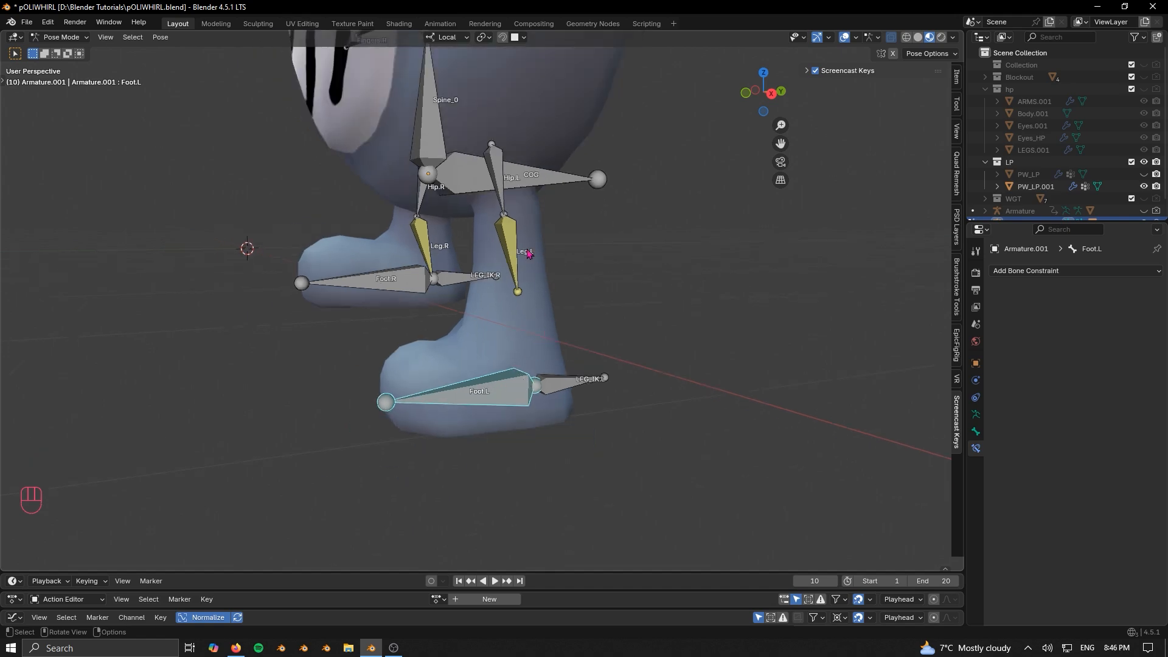
{"action": "left_click", "coordinate": [1041, 270]}
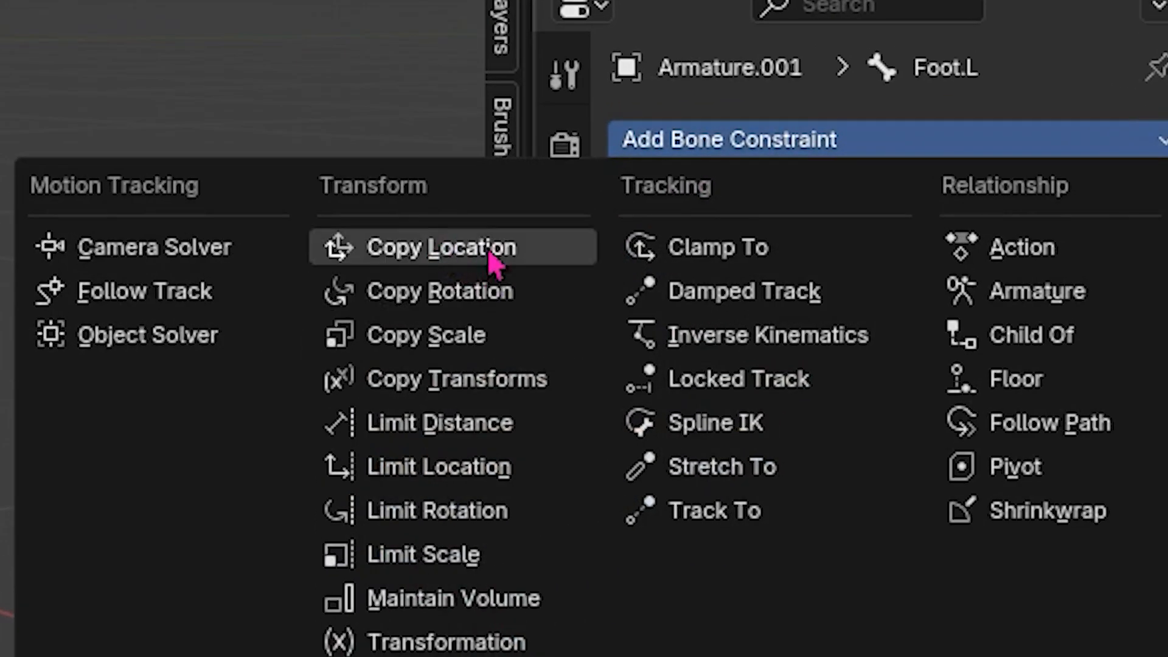
{"action": "left_click", "coordinate": [492, 256]}
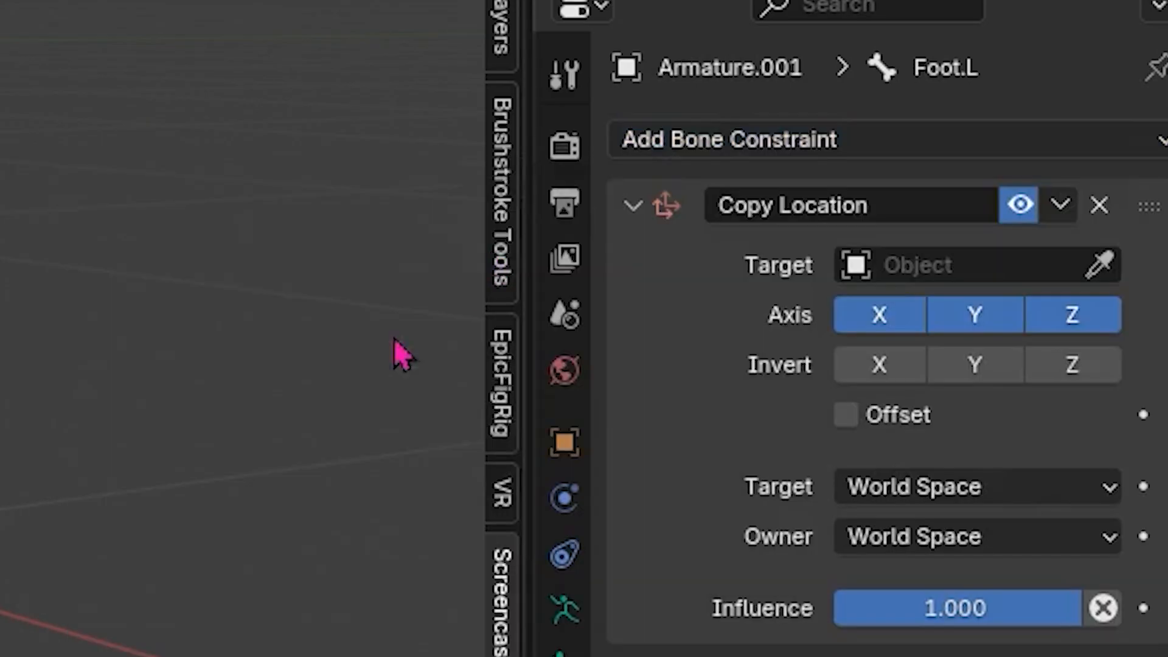
{"action": "left_click", "coordinate": [1099, 262]}
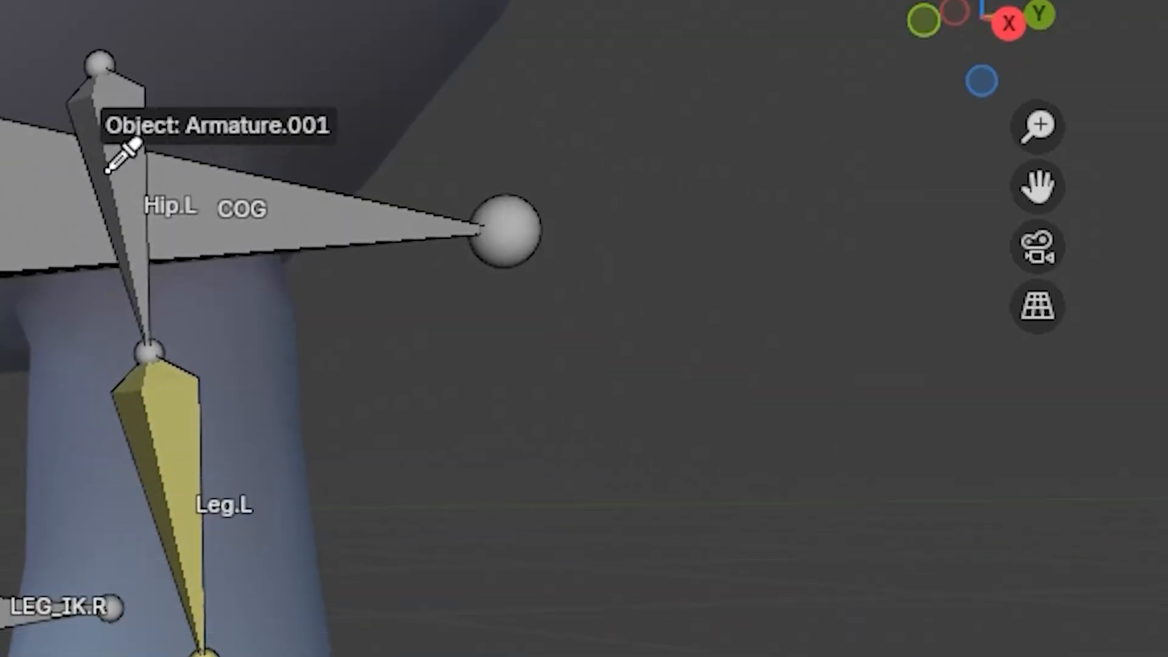
{"action": "left_click", "coordinate": [111, 168]}
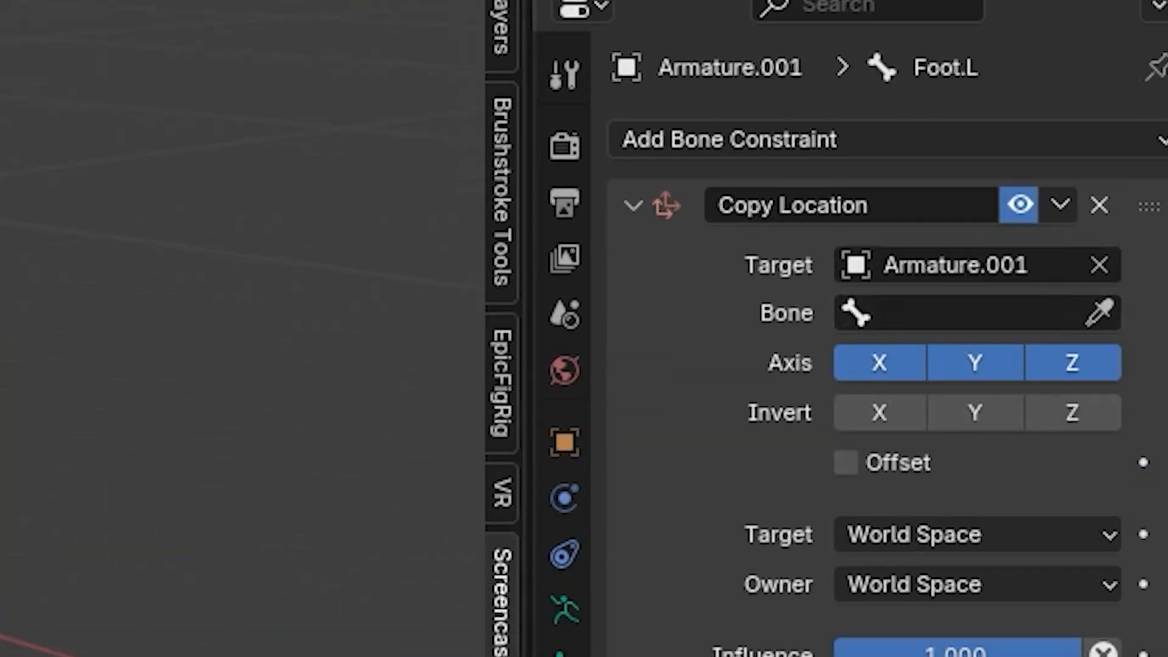
{"action": "left_click", "coordinate": [983, 312]}
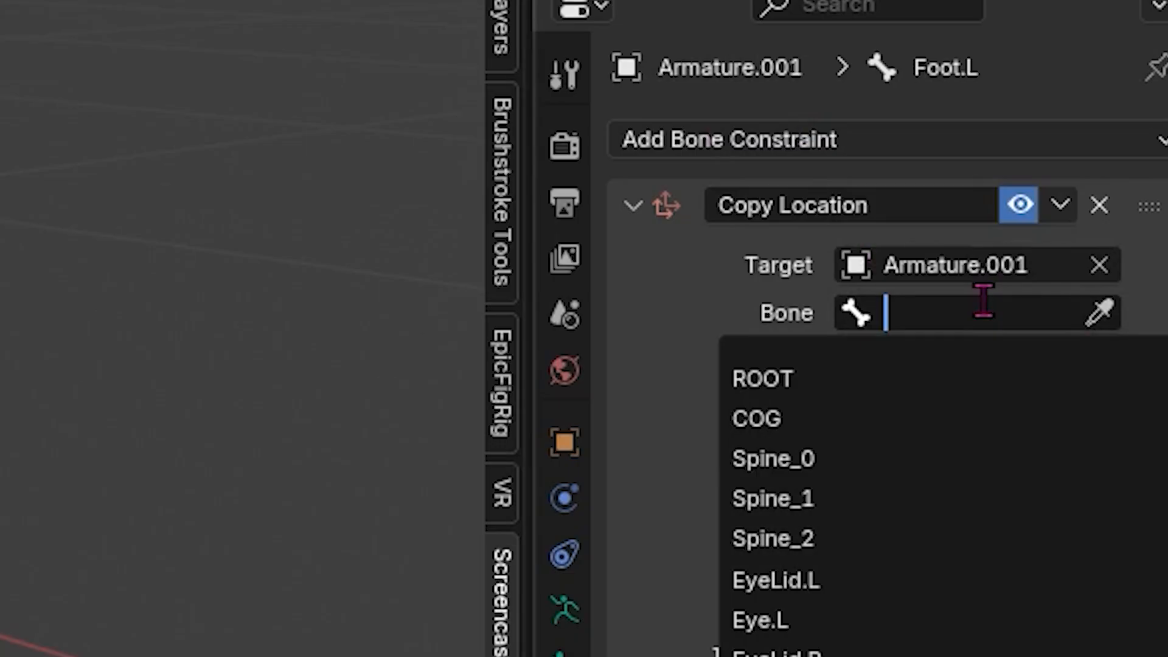
{"action": "type", "text": "LEG.L"}
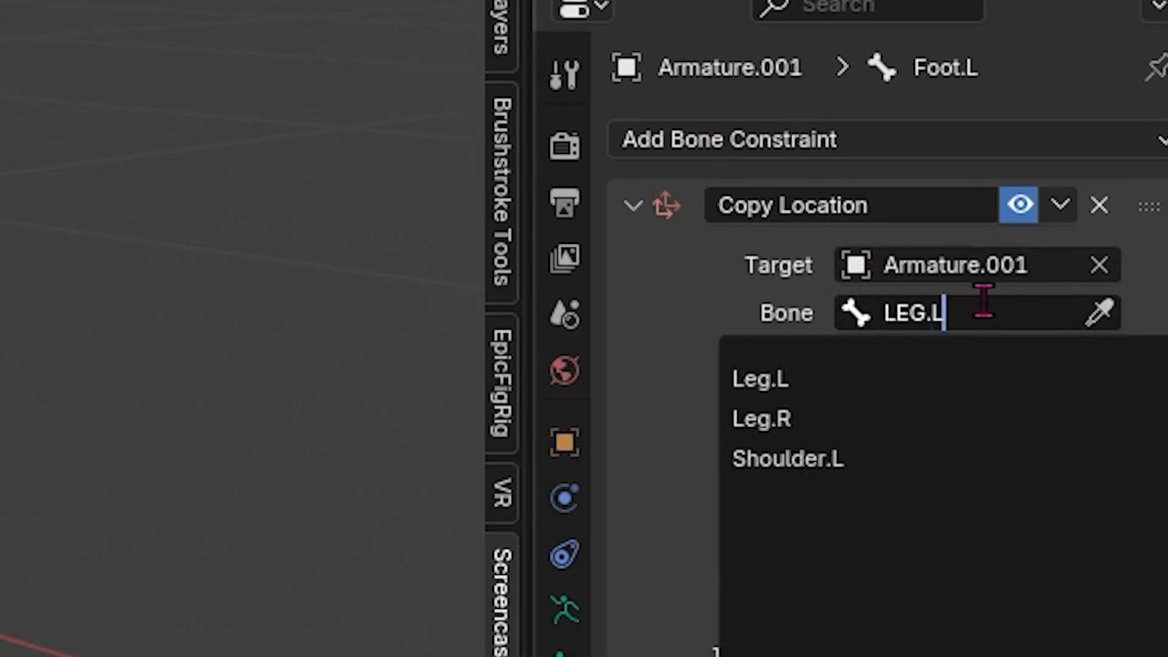
{"action": "left_click", "coordinate": [905, 374]}
Set the Head/Tail value of Foot.L's Copy Location constraint to 1 so the foot follows the tail of Leg.L
{"action": "left_click", "coordinate": [597, 437]}
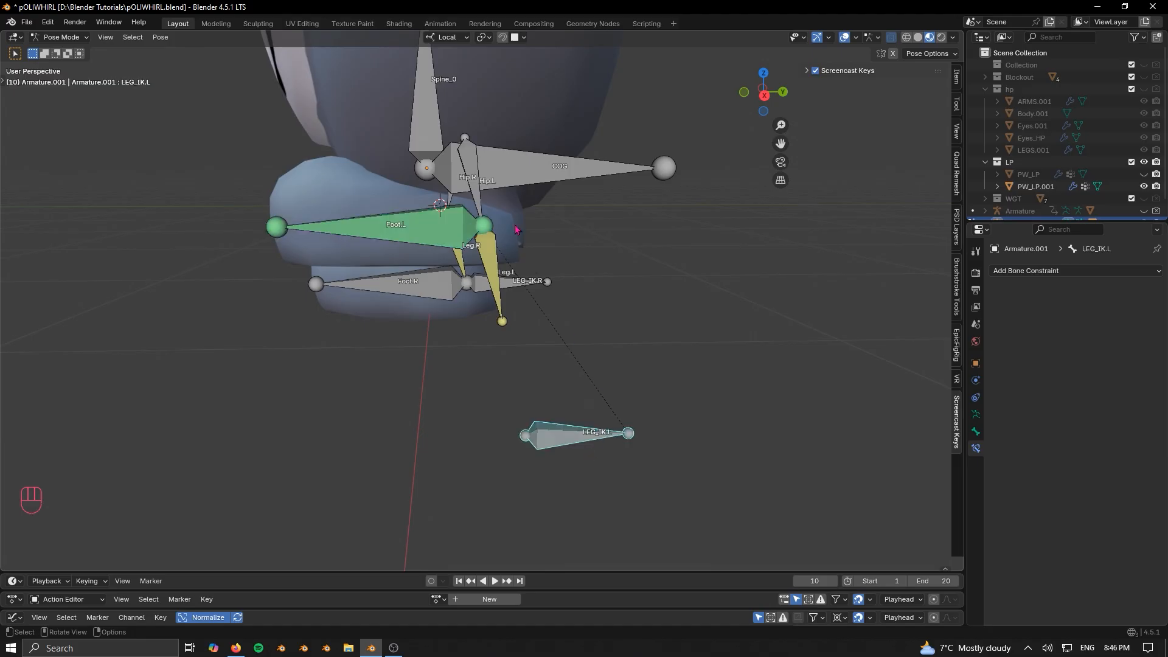
{"action": "middle_click_drag", "start_coordinate": [515, 230], "coordinate": [467, 202]}
{"action": "left_click", "coordinate": [346, 206]}
{"action": "middle_click_drag", "start_coordinate": [511, 293], "coordinate": [555, 344]}
{"action": "scroll", "coordinate": [405, 259], "scroll_direction": "up", "scroll_amount": 1}
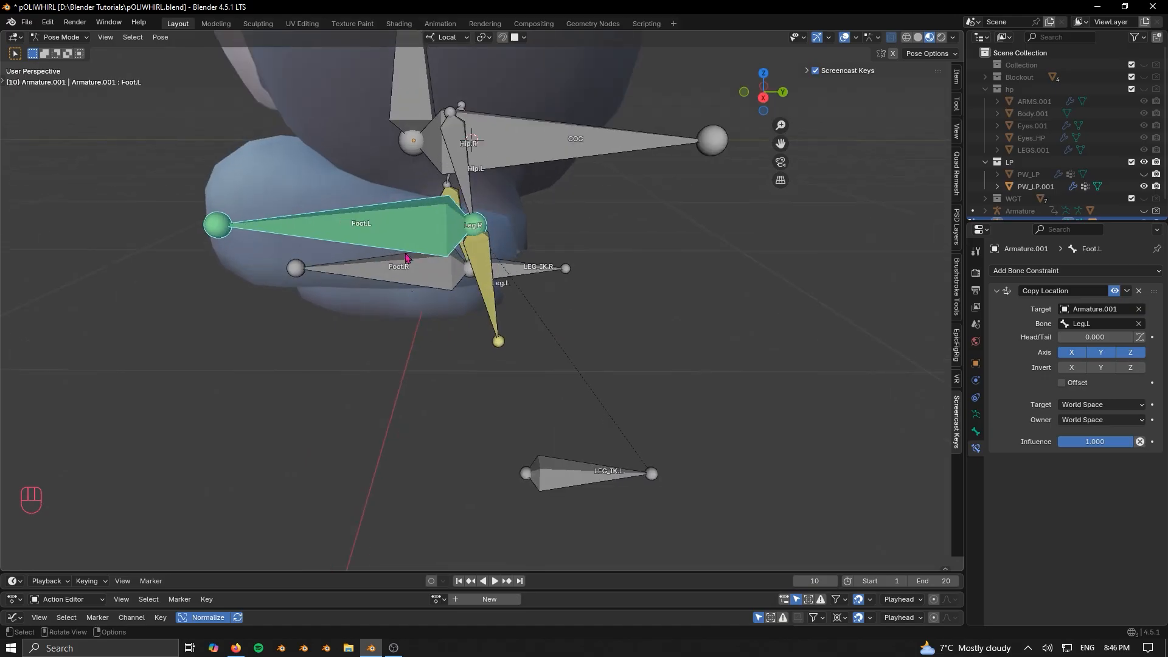
{"action": "middle_click_drag", "start_coordinate": [505, 260], "coordinate": [446, 238]}
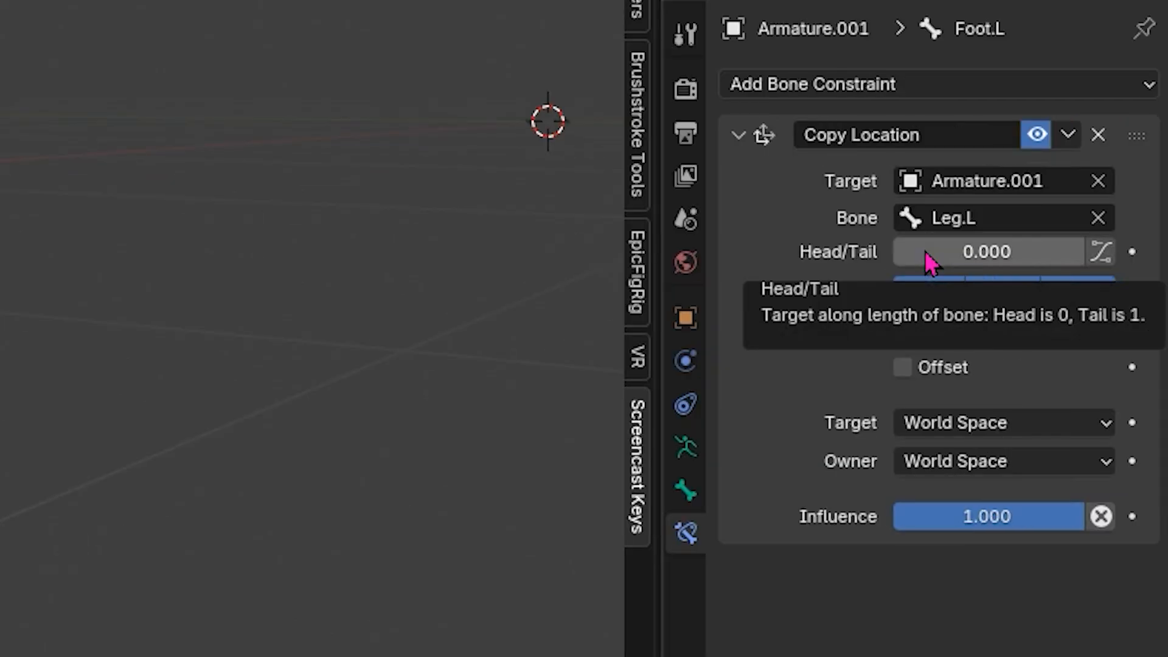
{"action": "left_click_drag", "start_coordinate": [930, 261], "coordinate": [1034, 261]}
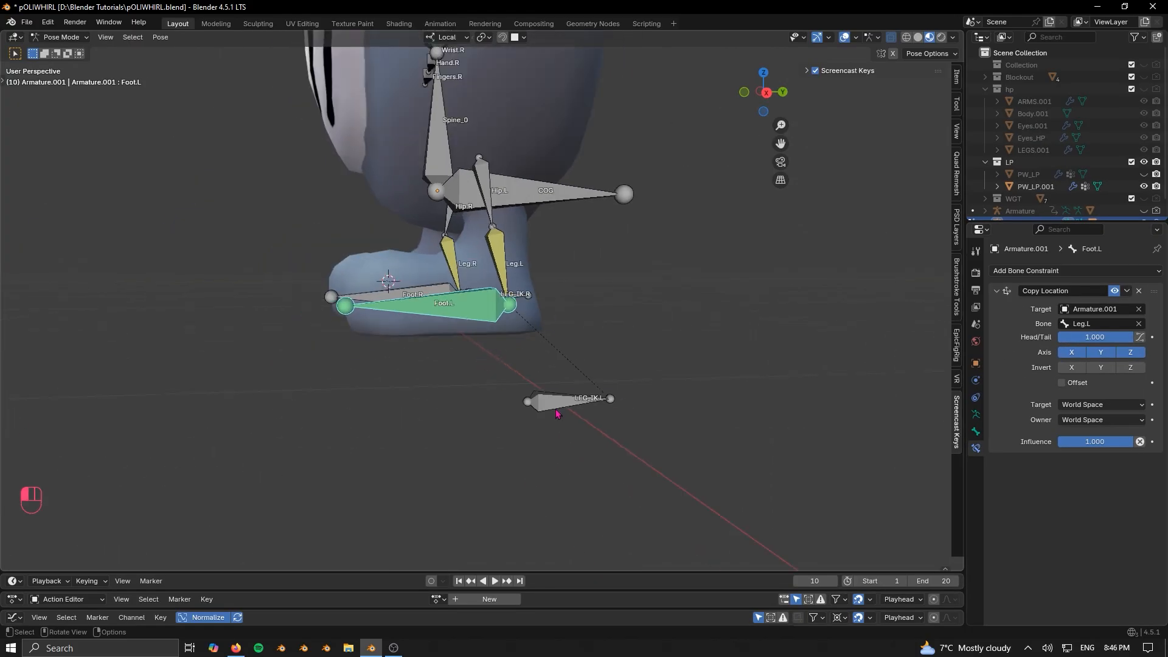
Clear the location of LEG_IK.L to bring it back to its rest position
{"action": "left_click", "coordinate": [558, 412]}
{"action": "key", "text": "KP_1"}
{"action": "key", "text": "KP_3"}
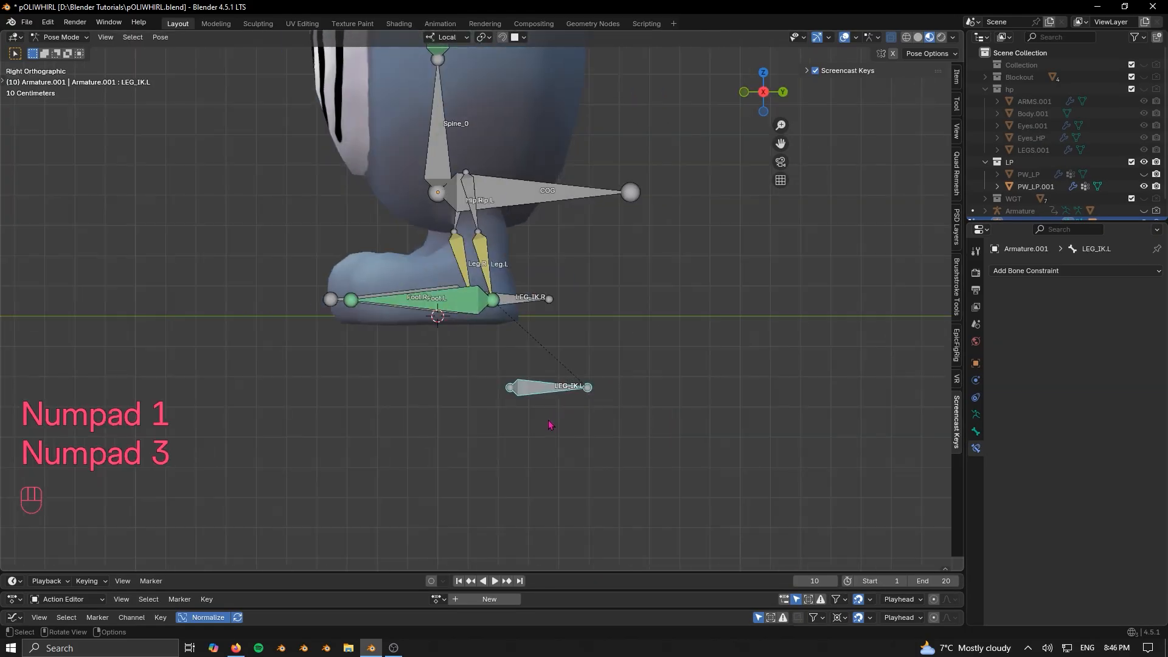
{"action": "scroll", "coordinate": [554, 378], "scroll_direction": "up", "scroll_amount": 2}
{"action": "key", "text": "alt+g"}
Test the left leg by moving LEG_IK.L and the COG bone, discarding each move
{"action": "key", "text": "g"}
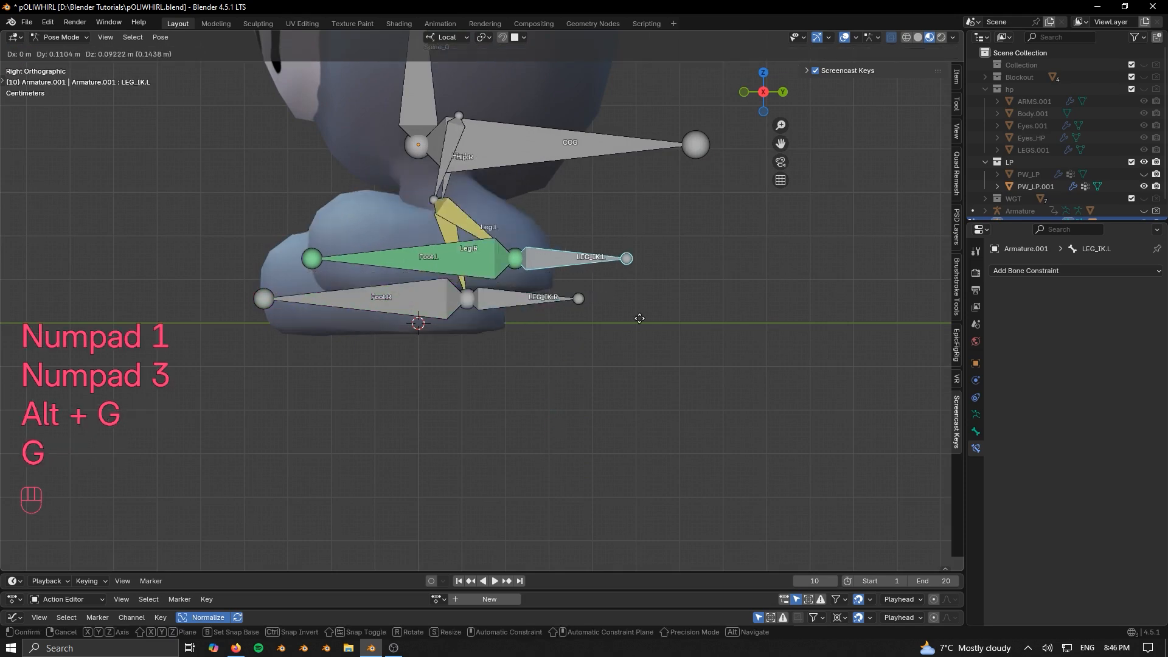
{"action": "right_click", "coordinate": [535, 310]}
{"action": "left_click", "coordinate": [612, 149]}
{"action": "key", "text": "g"}
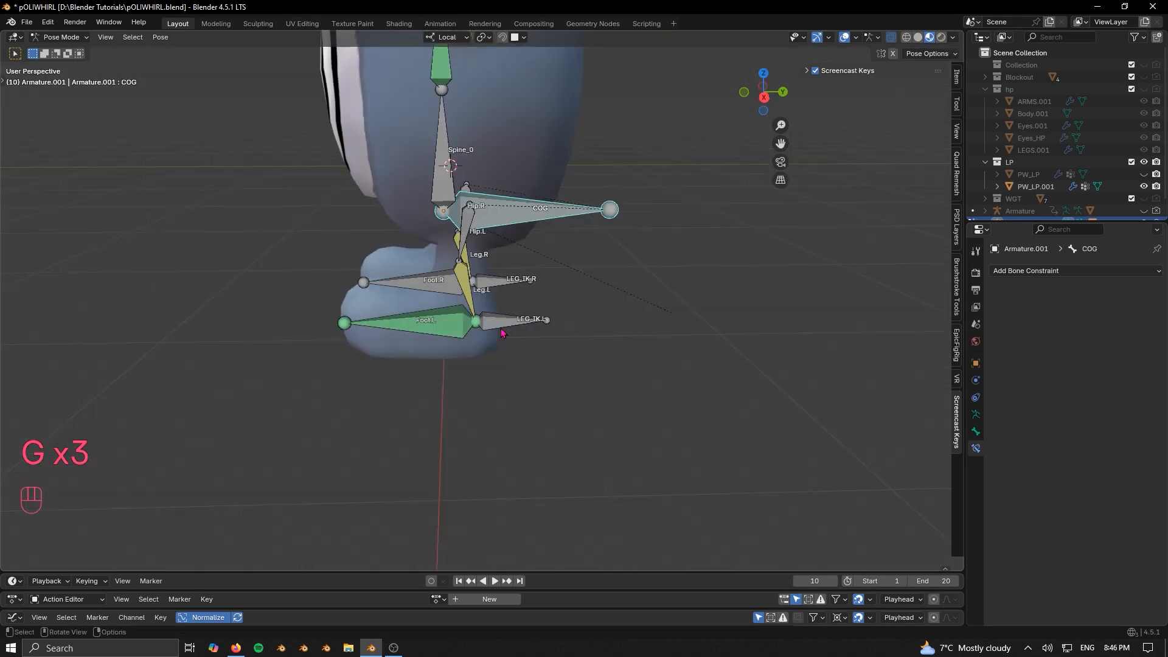
{"action": "left_click", "coordinate": [504, 333]}
{"action": "key", "text": "g"}
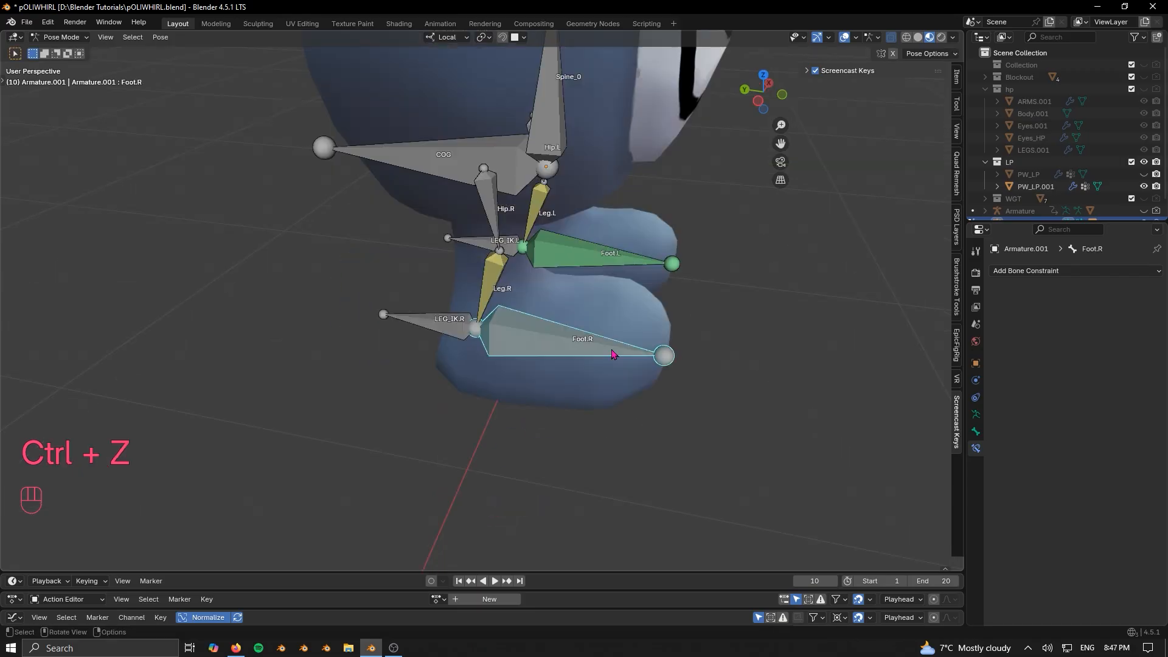
Add a Copy Location constraint to Foot.R targeting Leg.R, set its Head/Tail to 1, and test it with a cancelled LEG_IK.R move
{"action": "scroll", "coordinate": [550, 344], "scroll_direction": "up", "scroll_amount": 1}
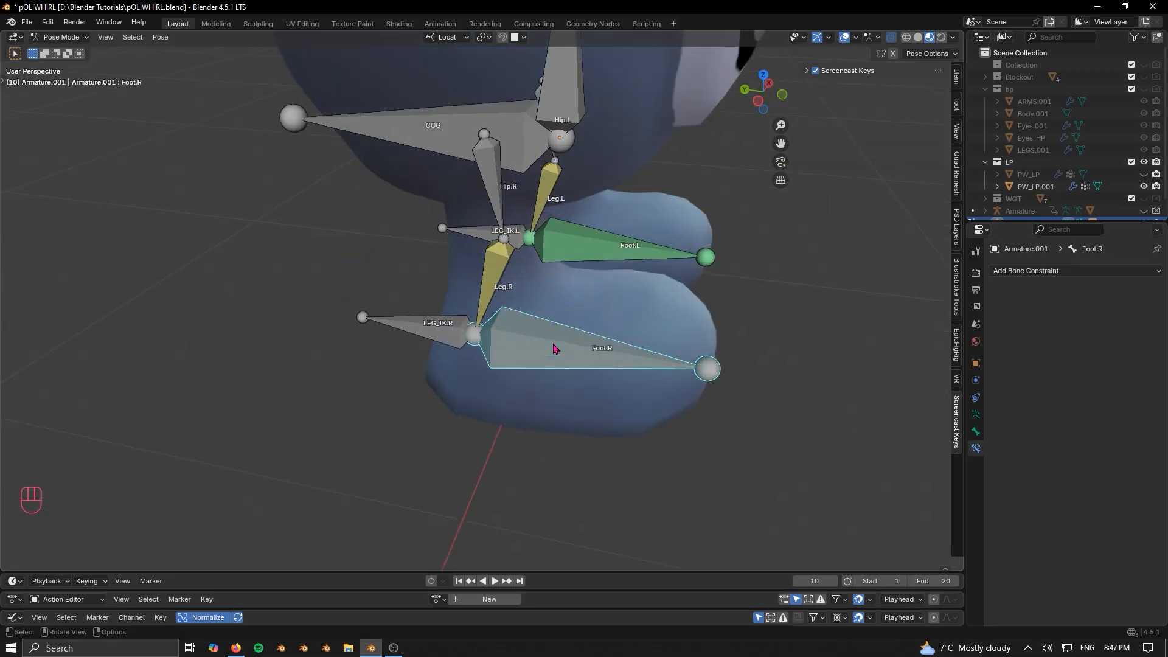
{"action": "scroll", "coordinate": [549, 344], "scroll_direction": "up", "scroll_amount": 1}
{"action": "middle_click_drag", "start_coordinate": [556, 366], "coordinate": [529, 369]}
{"action": "middle_click_drag", "start_coordinate": [499, 315], "coordinate": [492, 321], "text": "shift"}
{"action": "left_click", "coordinate": [438, 268]}
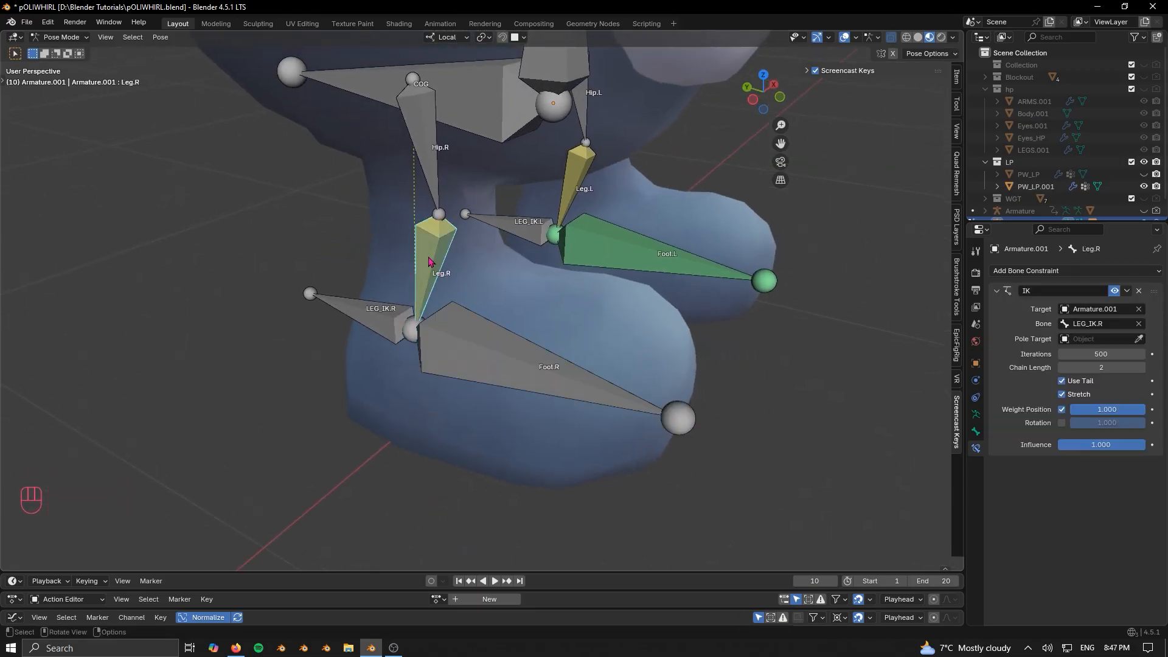
{"action": "left_click", "coordinate": [513, 361], "text": "shift"}
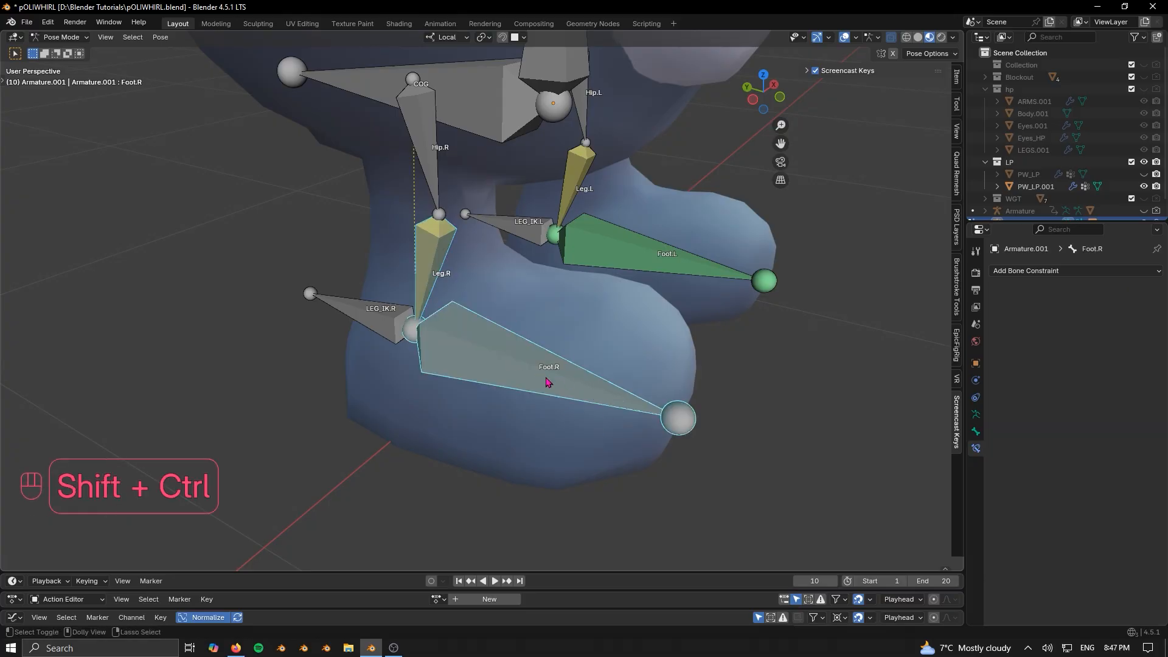
{"action": "key", "text": "shift+ctrl+c"}
{"action": "left_click", "coordinate": [506, 372]}
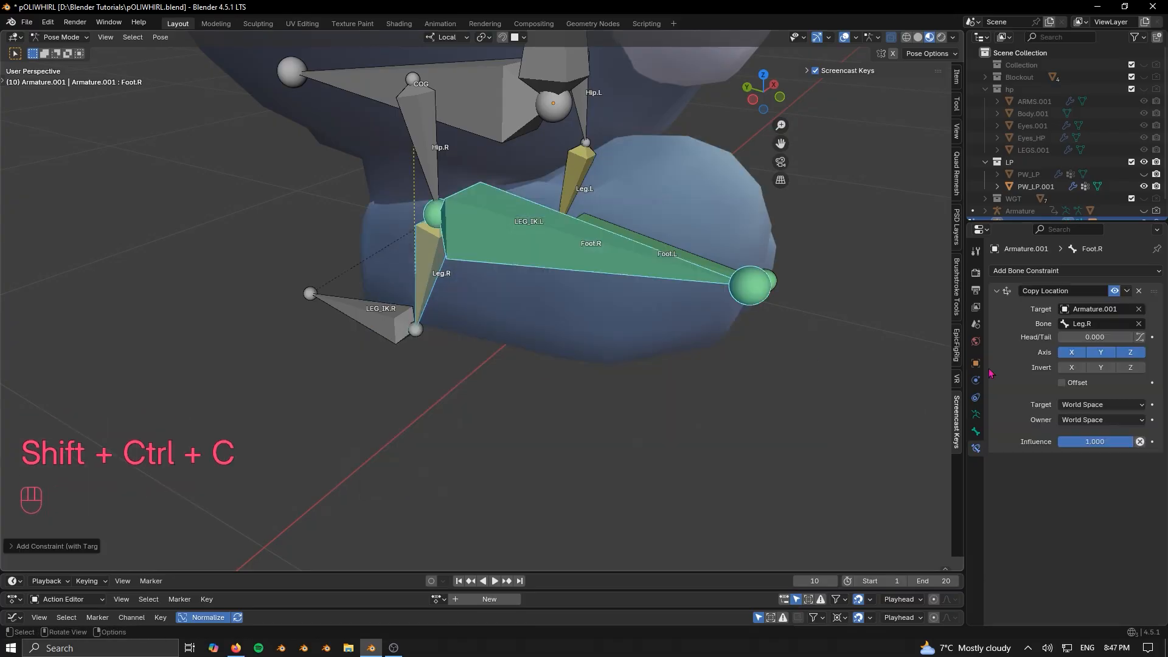
{"action": "left_click_drag", "start_coordinate": [1073, 337], "coordinate": [1147, 337]}
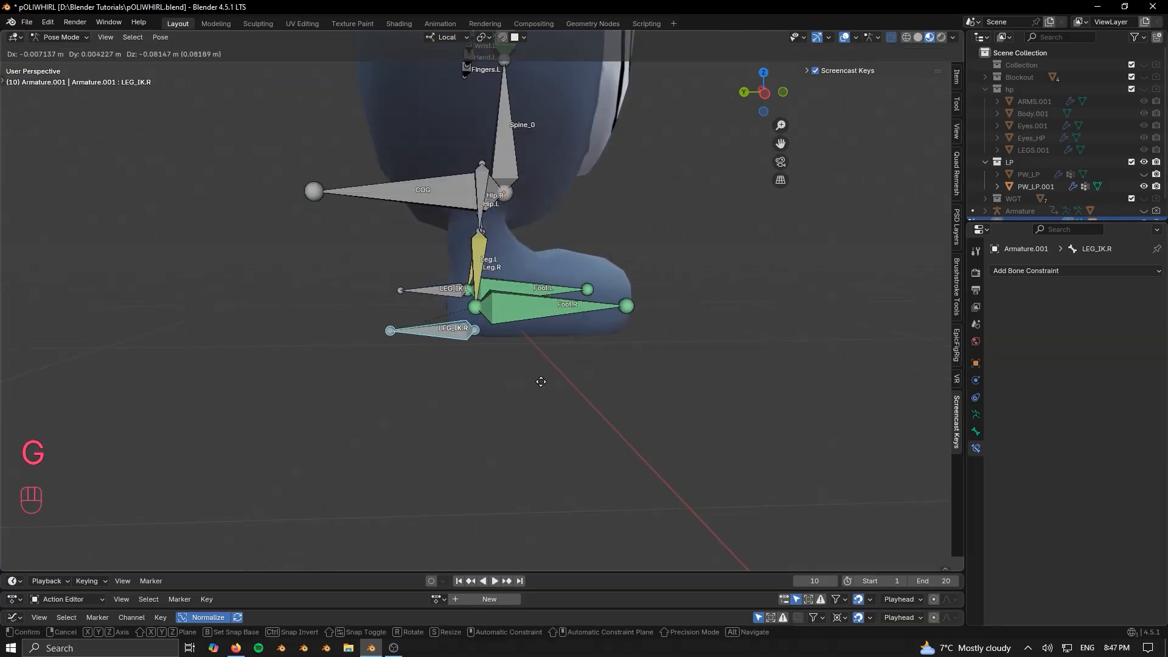
{"action": "right_click", "coordinate": [553, 372]}
Reveal all hidden bones of the armature in Pose Mode
{"action": "scroll", "coordinate": [645, 322], "scroll_direction": "down", "scroll_amount": 5}
{"action": "middle_click_drag", "start_coordinate": [651, 318], "coordinate": [555, 309]}
{"action": "key", "text": "alt+h"}
{"action": "left_click", "coordinate": [714, 276]}
{"action": "middle_click_drag", "start_coordinate": [714, 276], "coordinate": [508, 314]}
{"action": "scroll", "coordinate": [505, 341], "scroll_direction": "up", "scroll_amount": 4}
Try hiding the ROOT and COG bones, and reveal them again
{"action": "left_click", "coordinate": [503, 353]}
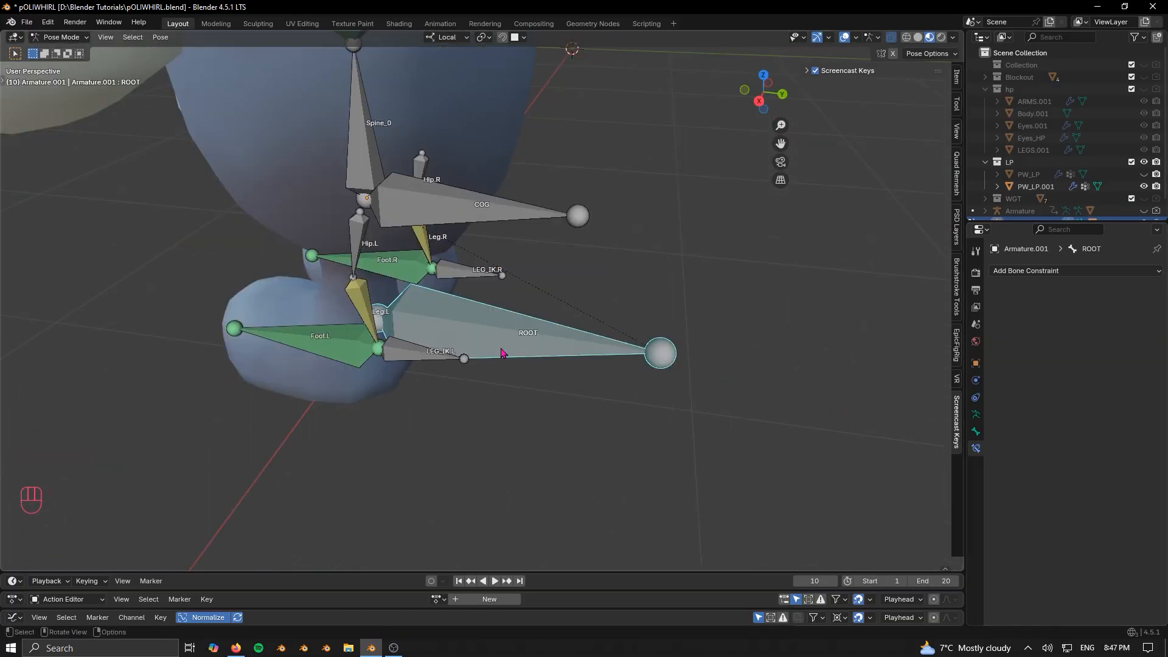
{"action": "scroll", "coordinate": [503, 354], "scroll_direction": "down", "scroll_amount": 4}
{"action": "key", "text": "h"}
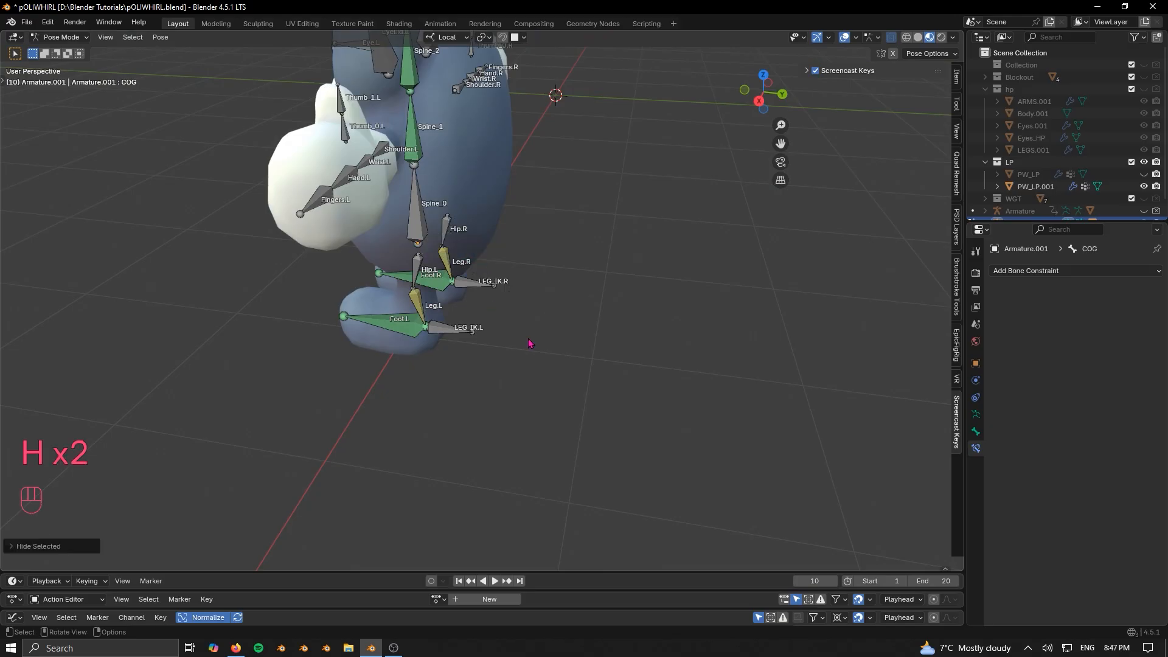
{"action": "key", "text": "alt+h"}
{"action": "middle_click_drag", "start_coordinate": [487, 427], "coordinate": [590, 411], "text": "shift"}
Test the left foot by rotating LEG_IK.L, cancelling the rotation
{"action": "left_click", "coordinate": [543, 427]}
{"action": "scroll", "coordinate": [538, 365], "scroll_direction": "up", "scroll_amount": 4}
{"action": "left_click", "coordinate": [537, 344]}
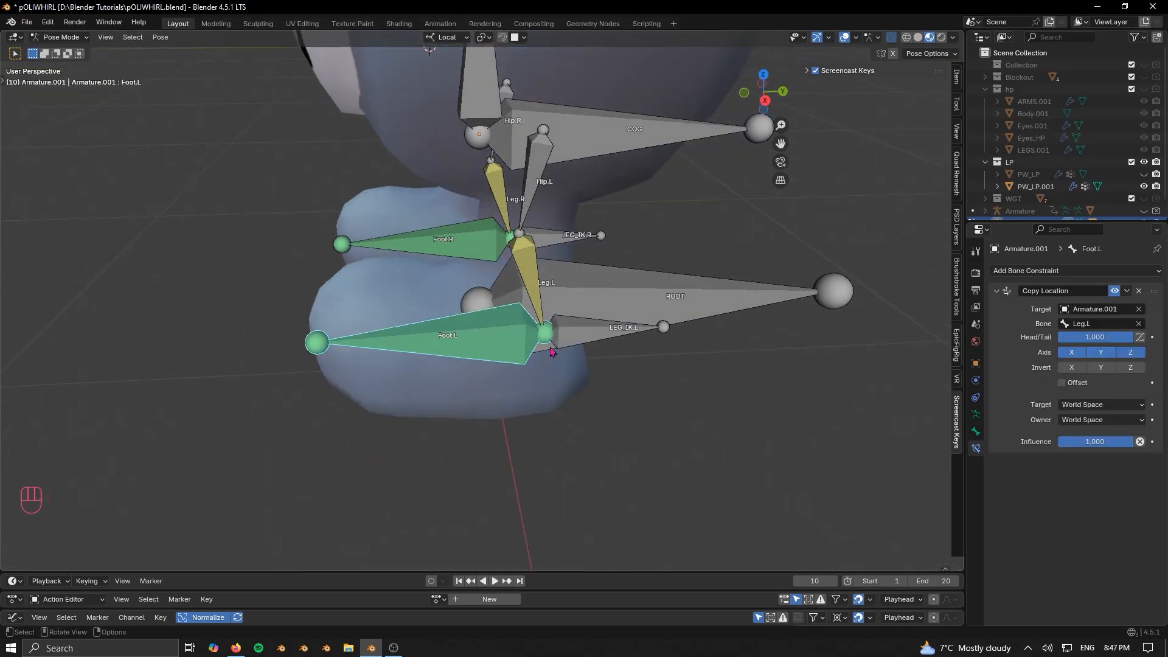
{"action": "scroll", "coordinate": [471, 339], "scroll_direction": "down", "scroll_amount": 2}
{"action": "scroll", "coordinate": [433, 326], "scroll_direction": "up", "scroll_amount": 2}
{"action": "left_click", "coordinate": [651, 338]}
{"action": "key", "text": "r"}
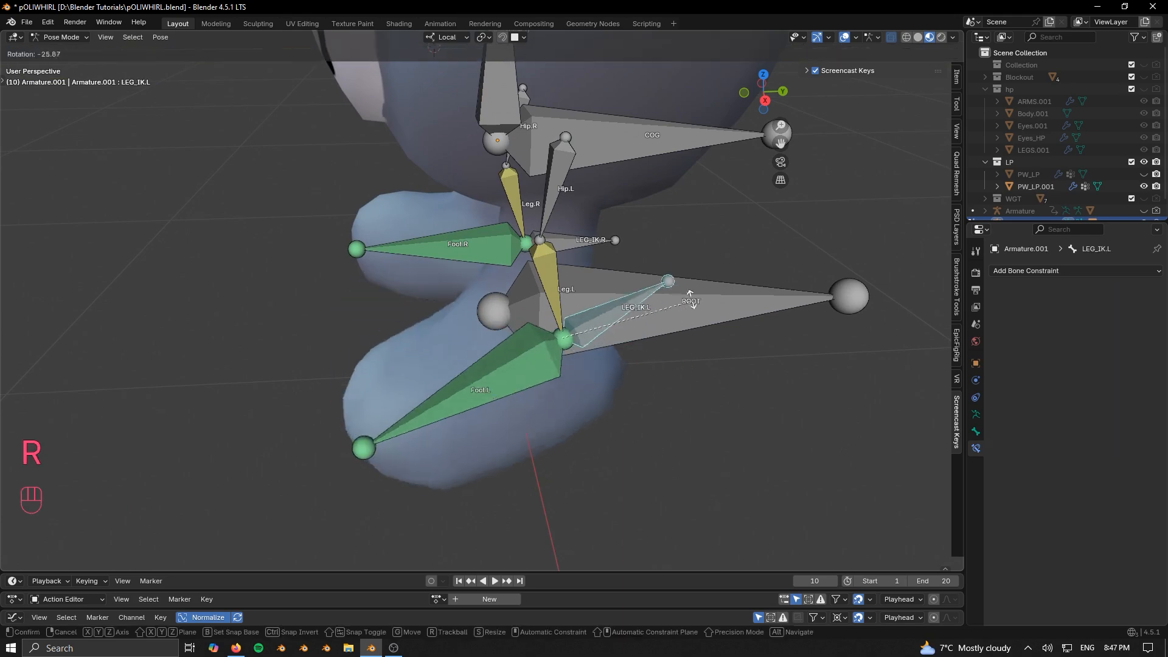
{"action": "right_click", "coordinate": [691, 330]}
Try lifting and rotating LEG_IK.L in the right side view, and clear its rotation and location
{"action": "key", "text": "KP_1"}
{"action": "key", "text": "KP_3"}
{"action": "middle_click_drag", "start_coordinate": [611, 304], "coordinate": [623, 377], "text": "shift"}
{"action": "key", "text": "g"}
{"action": "left_click", "coordinate": [635, 298]}
{"action": "key", "text": "r"}
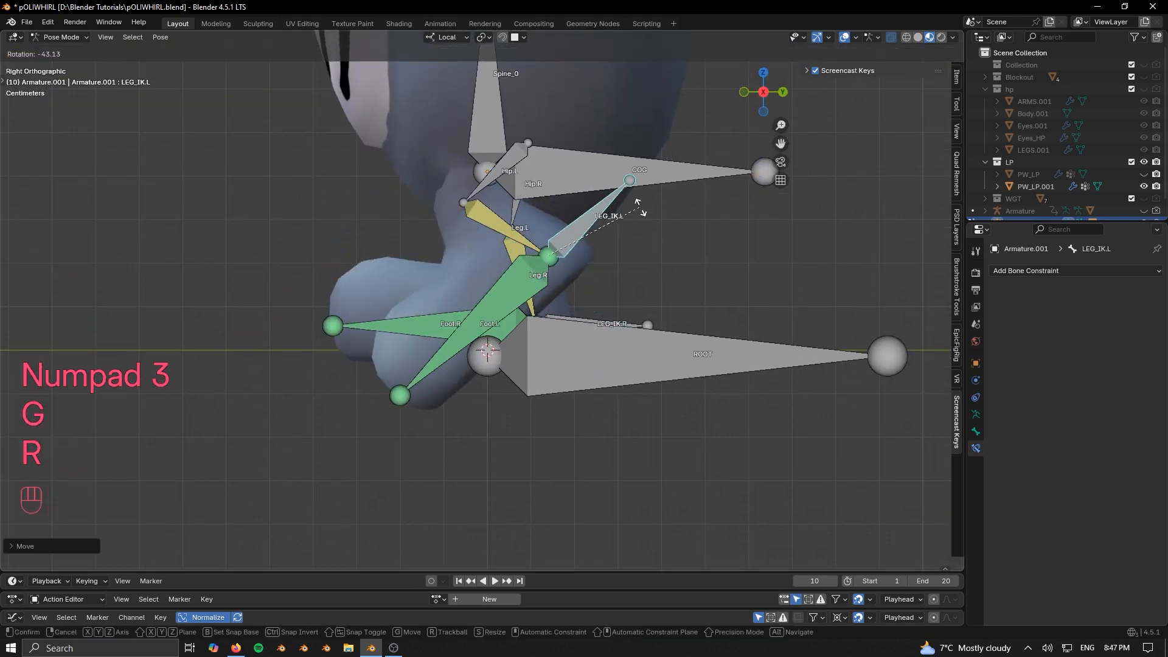
{"action": "left_click", "coordinate": [615, 219]}
{"action": "key", "text": "g"}
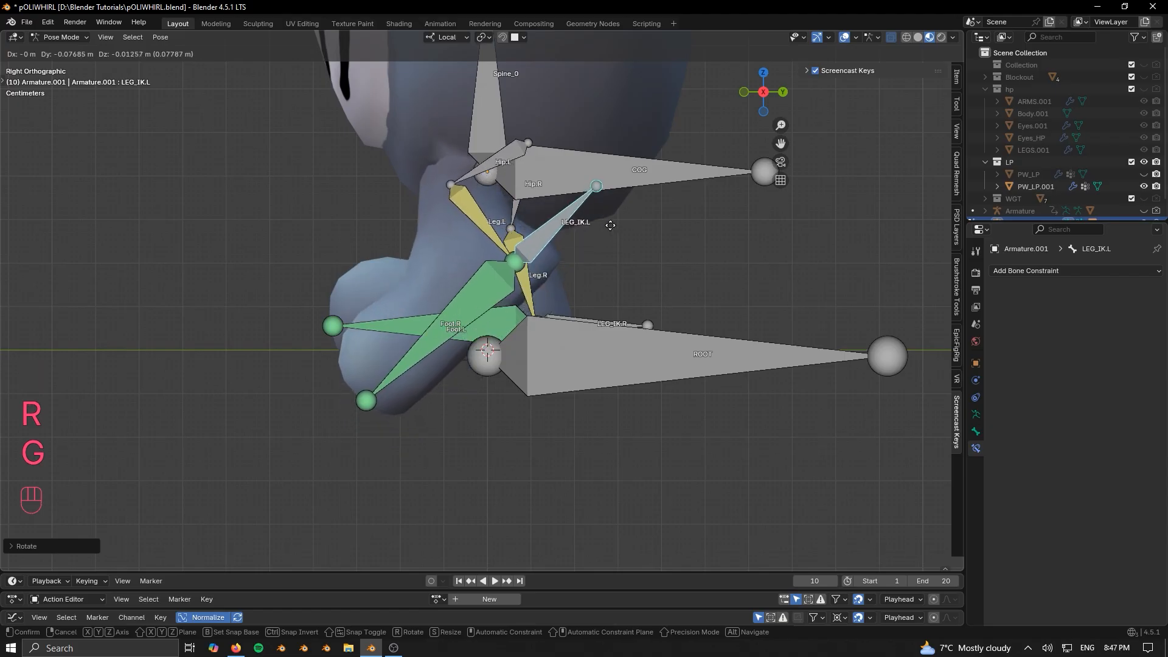
{"action": "left_click", "coordinate": [609, 224]}
{"action": "key", "text": "alt+r"}
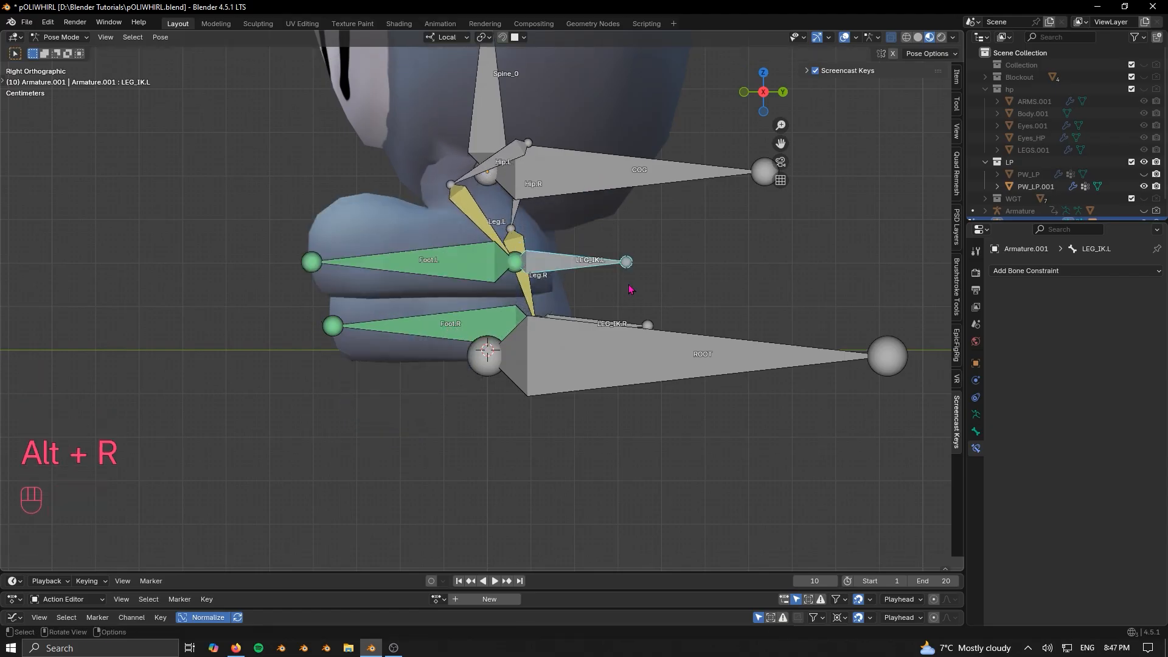
{"action": "key", "text": "alt+g"}
Subdivide Foot.L and Foot.R in Edit Mode to split each foot into two bones
{"action": "middle_click_drag", "start_coordinate": [612, 304], "coordinate": [626, 377]}
{"action": "scroll", "coordinate": [608, 382], "scroll_direction": "down", "scroll_amount": 2}
{"action": "left_click", "coordinate": [564, 391]}
{"action": "middle_click_drag", "start_coordinate": [556, 393], "coordinate": [500, 404]}
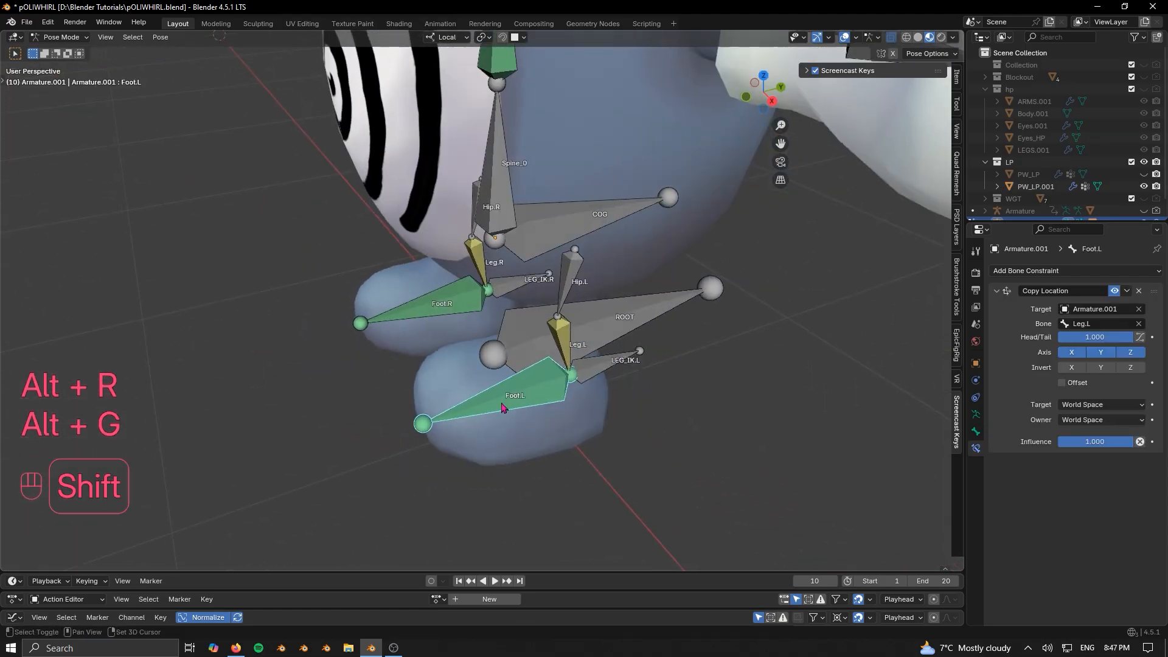
{"action": "key", "text": "Tab"}
{"action": "scroll", "coordinate": [503, 383], "scroll_direction": "up", "scroll_amount": 2}
{"action": "left_click", "coordinate": [395, 231], "text": "shift"}
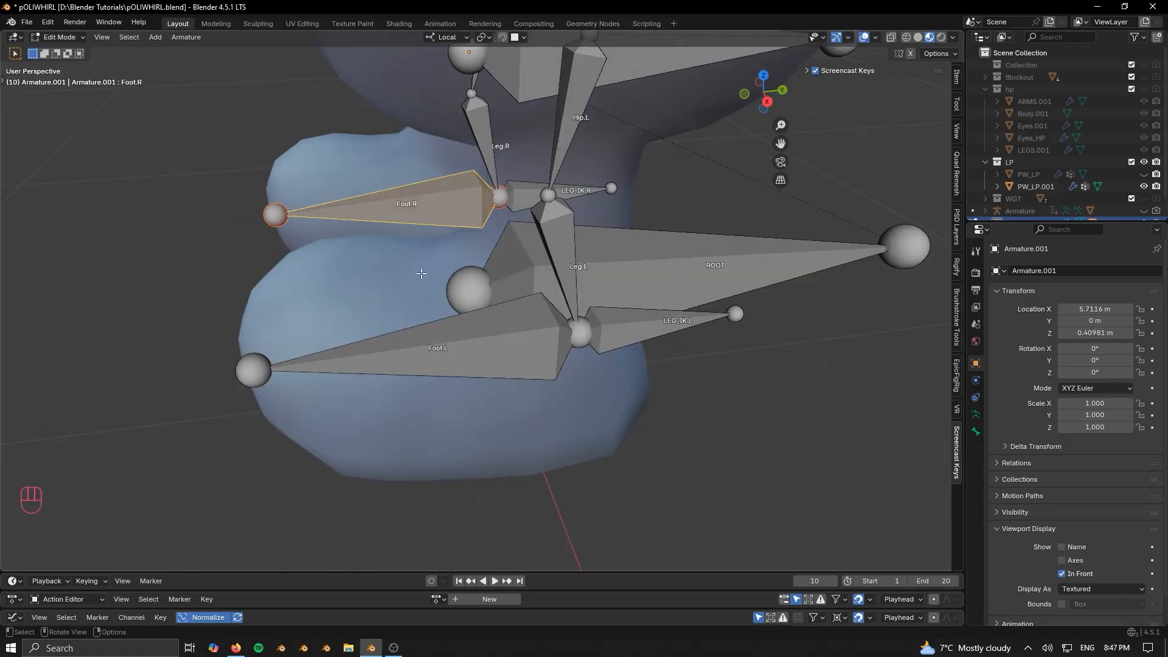
{"action": "left_click", "coordinate": [389, 352], "text": "shift"}
{"action": "right_click", "coordinate": [376, 320]}
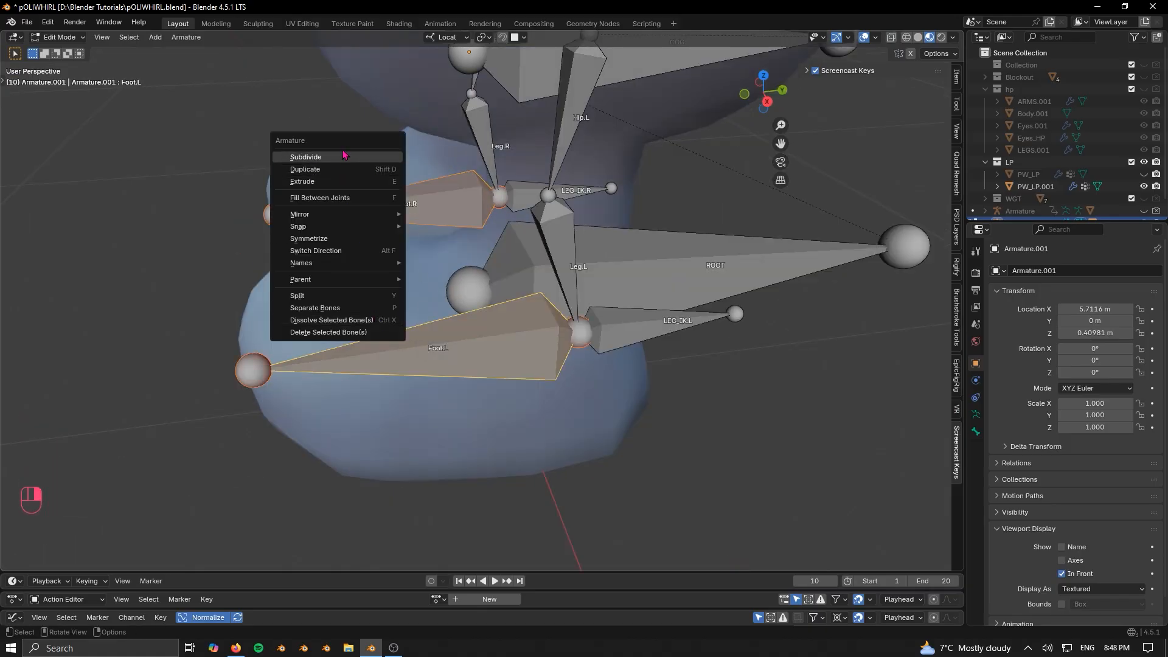
{"action": "left_click", "coordinate": [345, 157]}
Rename the front bone of the left foot as Toes.L
{"action": "middle_click_drag", "start_coordinate": [353, 183], "coordinate": [408, 348]}
{"action": "left_click", "coordinate": [409, 347]}
{"action": "key", "text": "F2"}
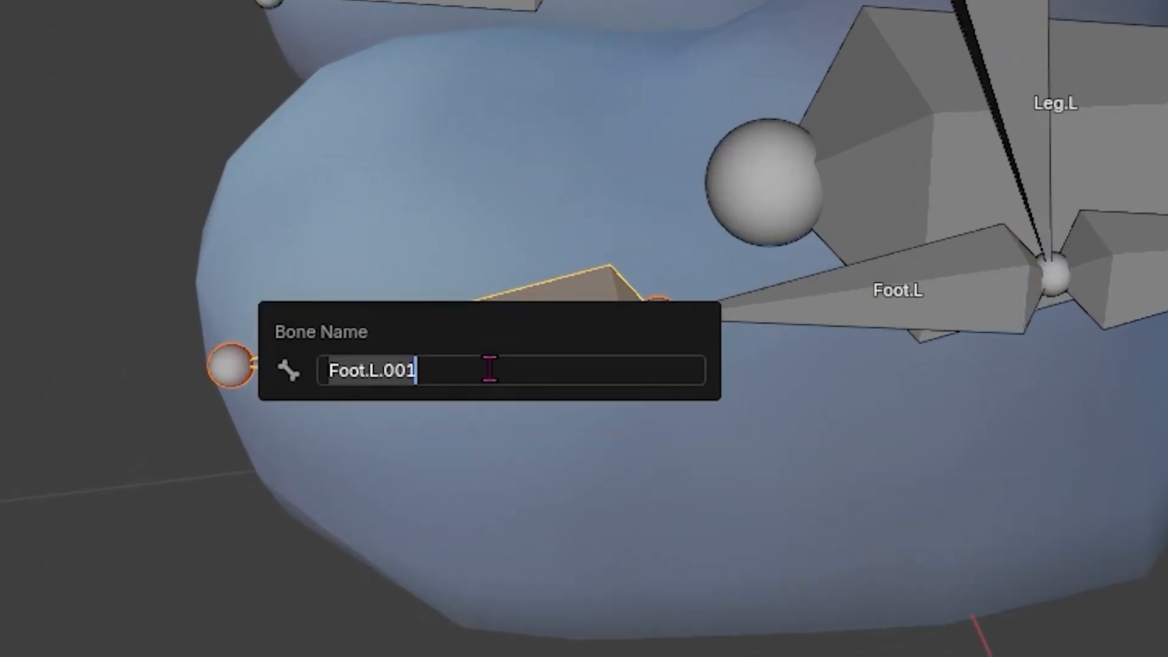
{"action": "type", "text": "Toes."}
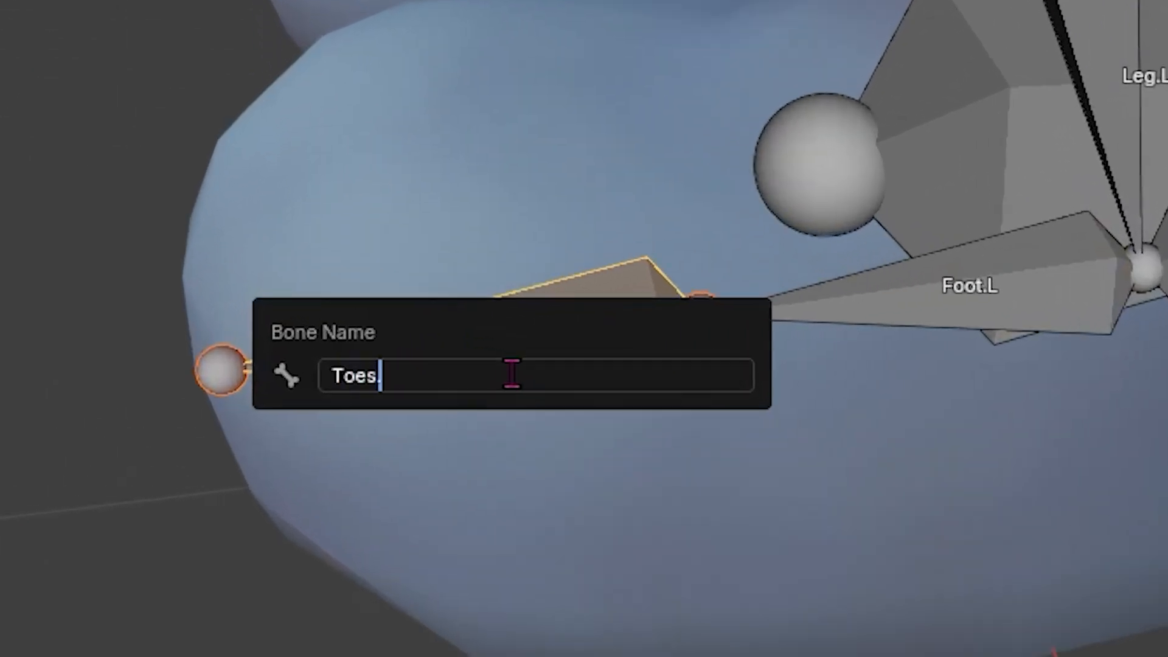
{"action": "type", "text": "L"}
{"action": "key", "text": "Return"}
Rename the front bone of the right foot as Toes.R and leave Edit Mode
{"action": "left_click", "coordinate": [365, 192]}
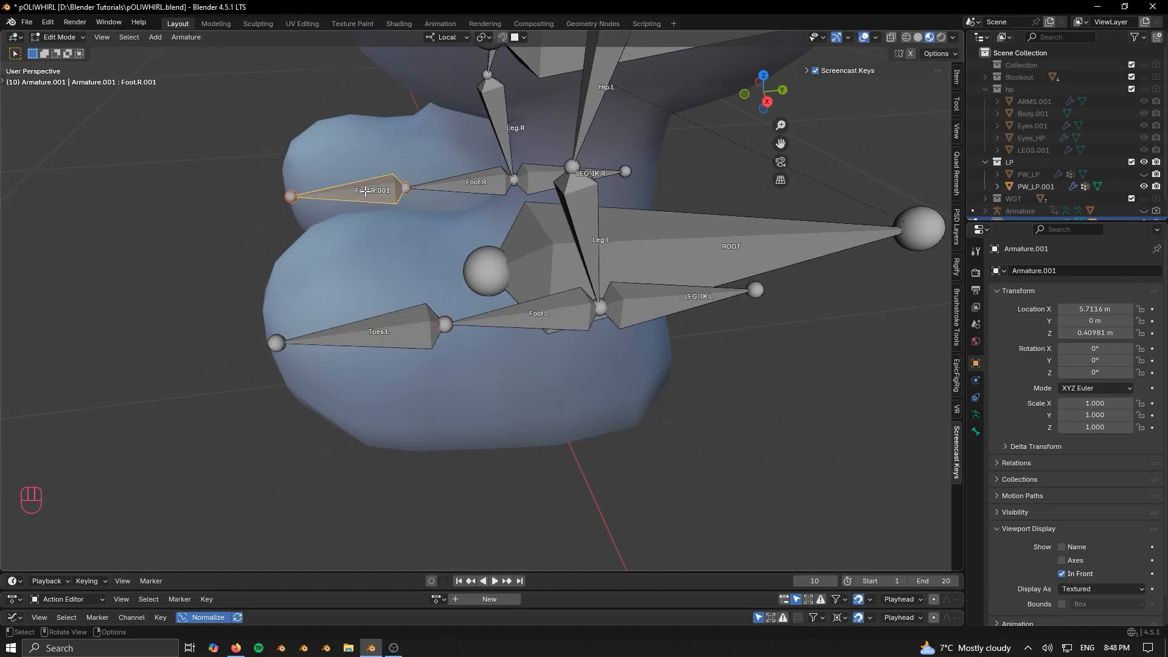
{"action": "key", "text": "F2"}
{"action": "type", "text": "Toes.R"}
{"action": "key", "text": "Return"}
{"action": "key", "text": "ctrl+Tab"}
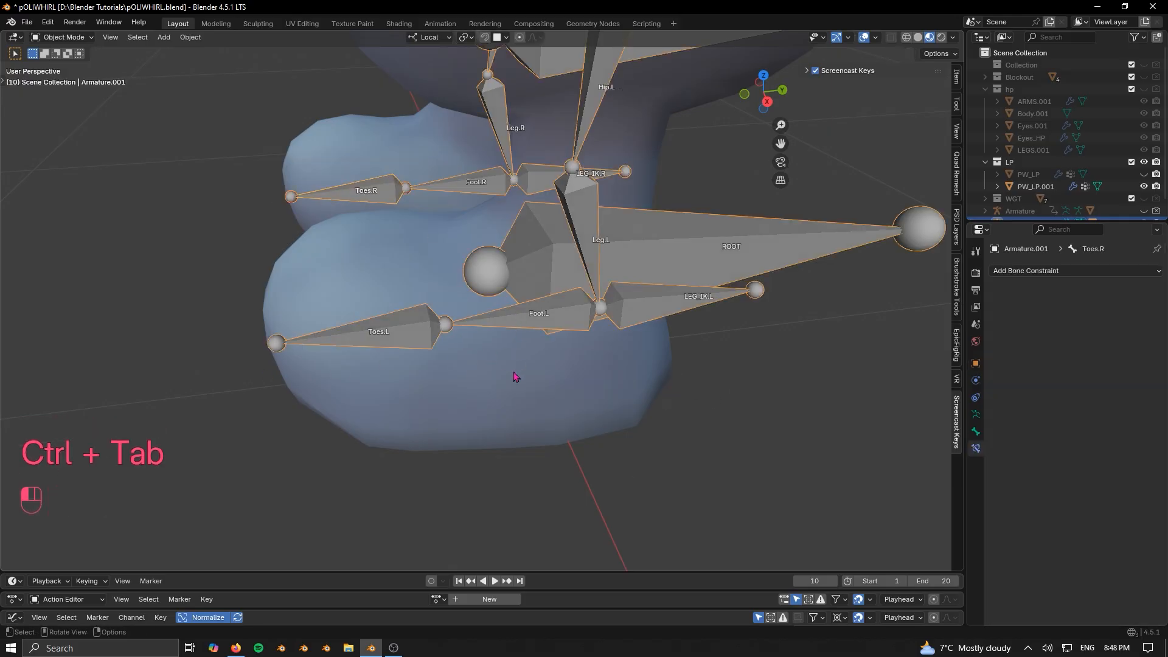
Select the PW_LP.001 mesh, switch it to Weight Paint mode and bring up its list of vertex groups
{"action": "left_click", "coordinate": [514, 377]}
{"action": "key", "text": "ctrl+Tab"}
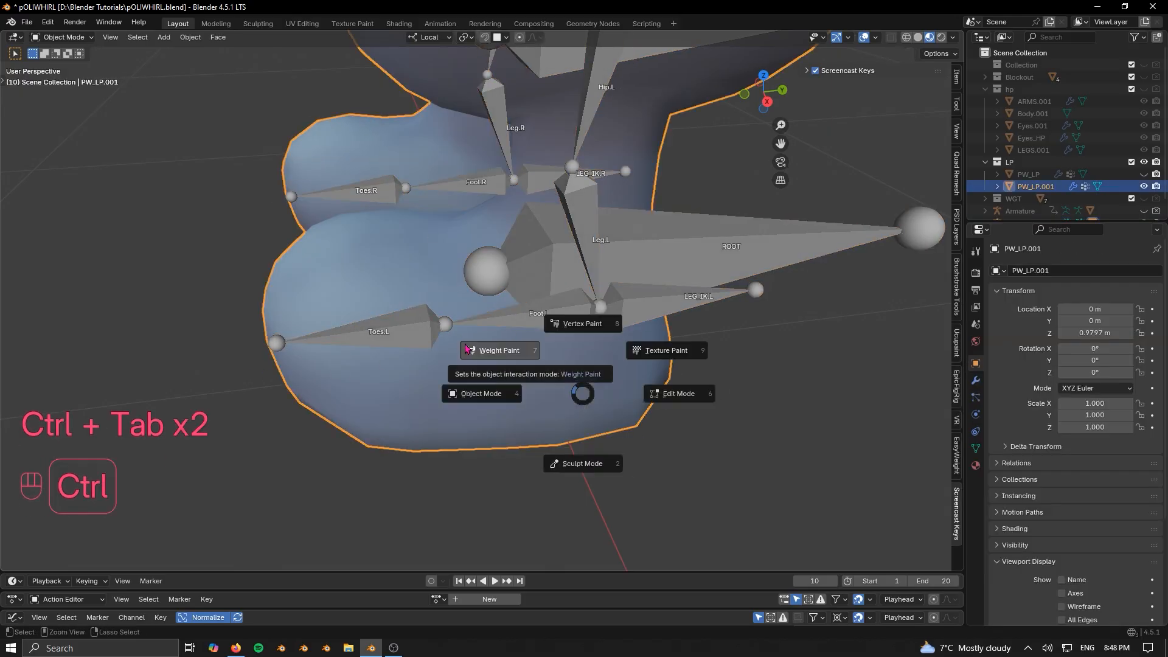
{"action": "left_click", "coordinate": [467, 349]}
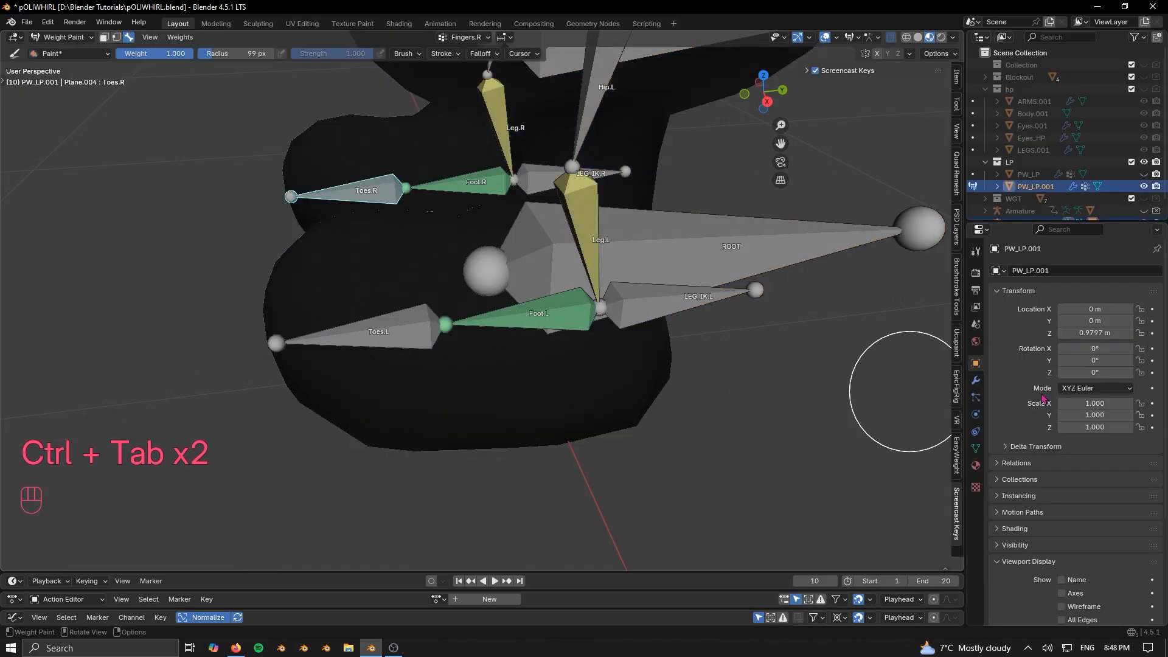
{"action": "left_click", "coordinate": [976, 381]}
{"action": "left_click", "coordinate": [976, 448]}
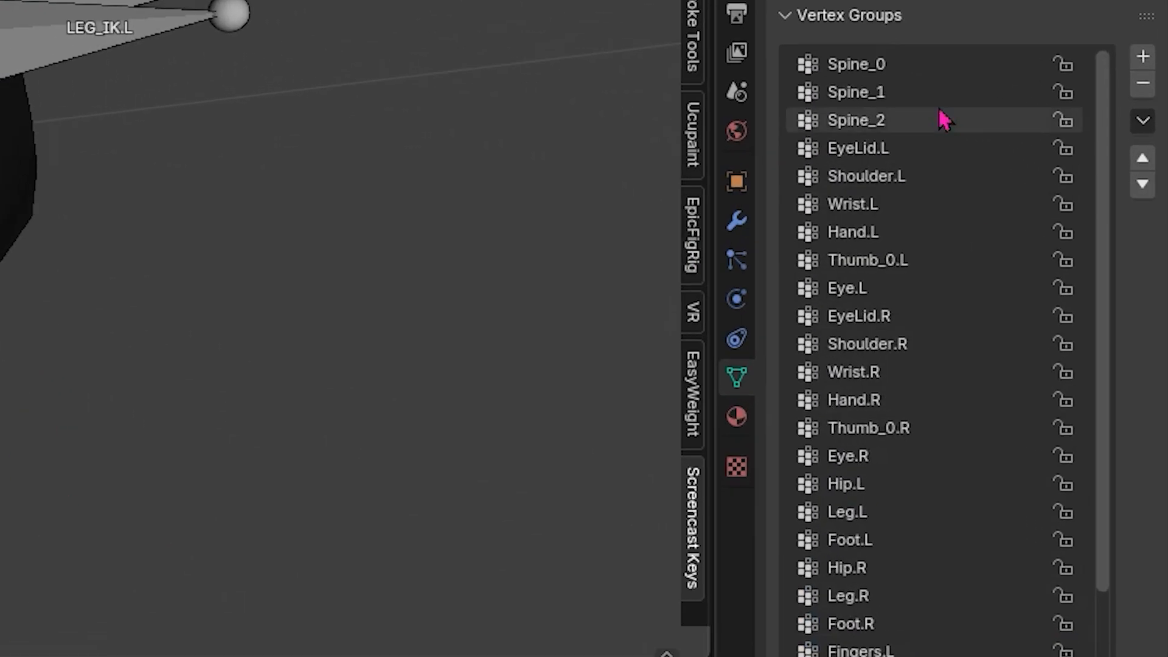
{"action": "scroll", "coordinate": [1011, 238], "scroll_direction": "down", "scroll_amount": 3}
{"action": "scroll", "coordinate": [934, 432], "scroll_direction": "up", "scroll_amount": 3}
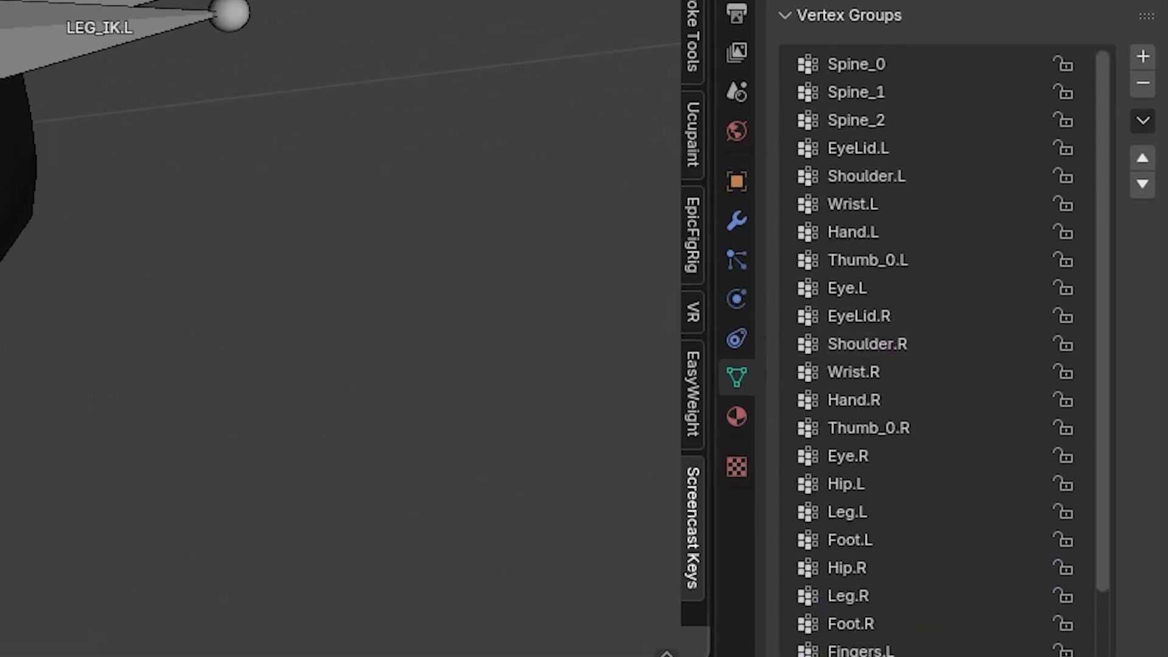
{"action": "scroll", "coordinate": [939, 411], "scroll_direction": "down", "scroll_amount": 3}
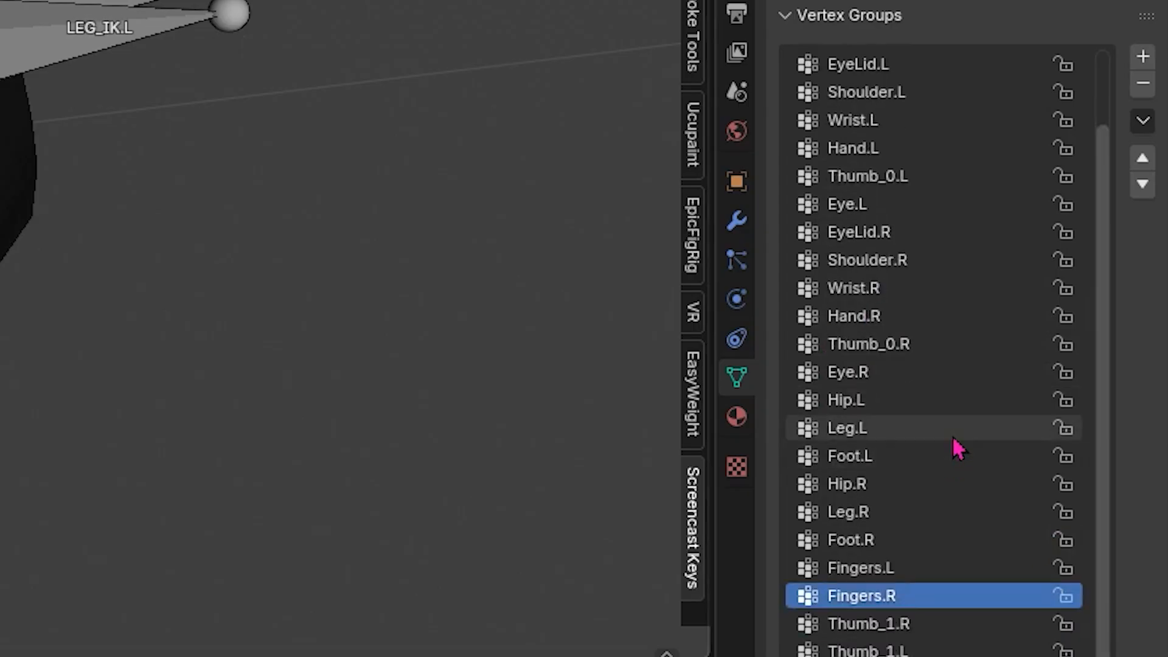
Add two vertex groups to the mesh, named Toes.L and Toes.R
{"action": "left_click", "coordinate": [1149, 59]}
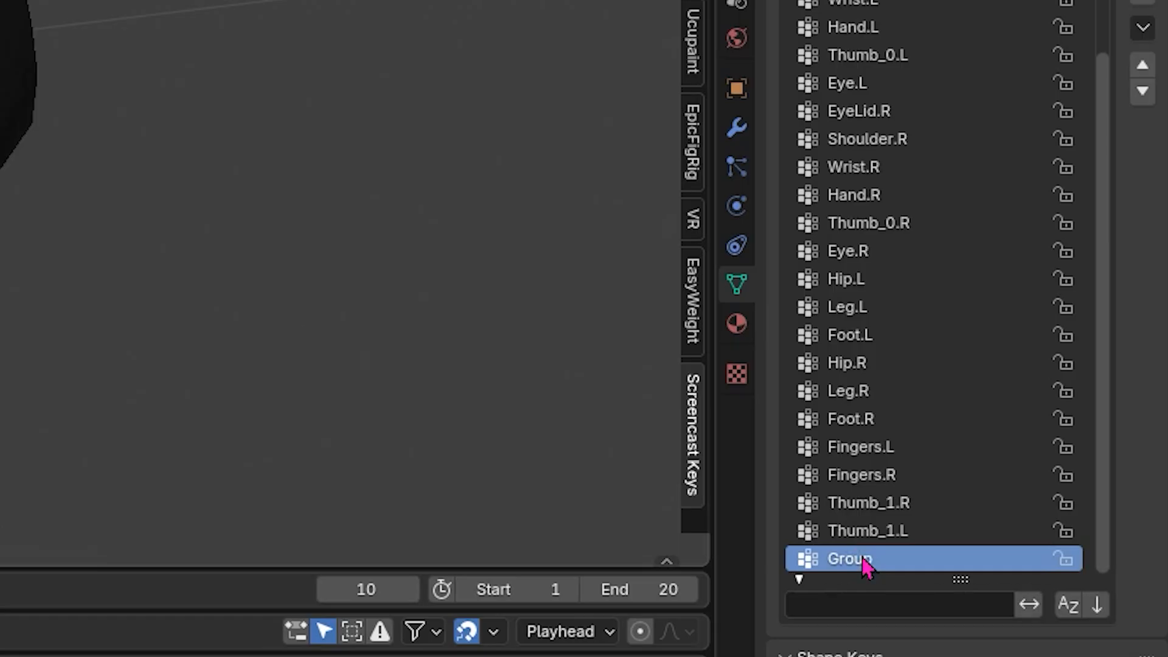
{"action": "double_click", "coordinate": [849, 558]}
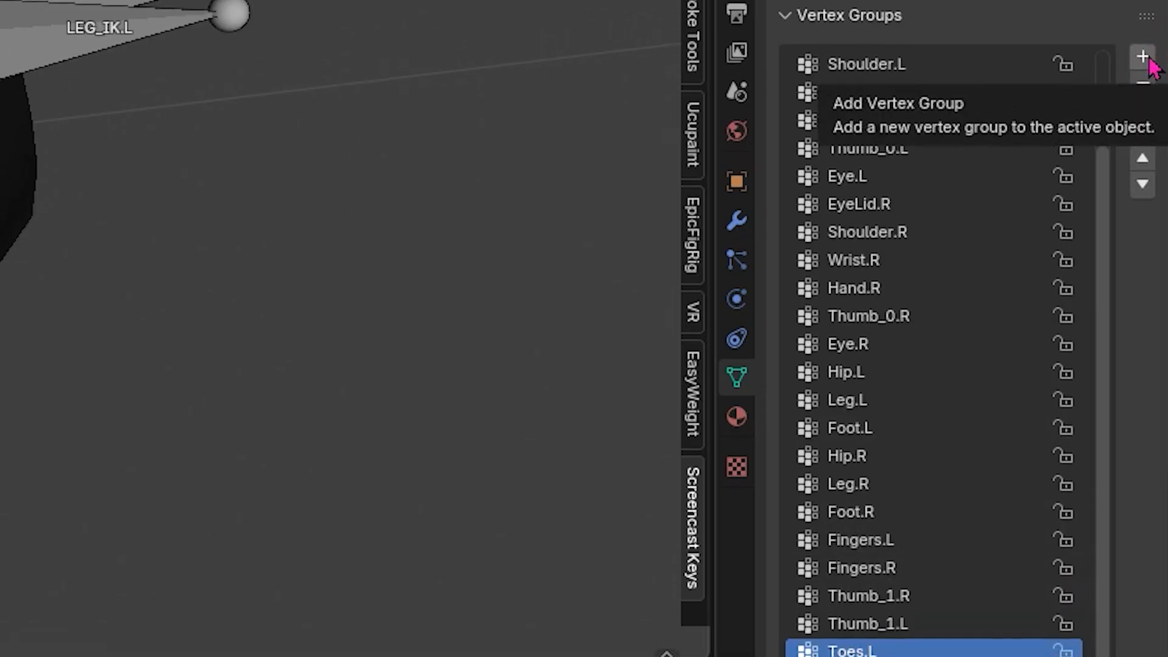
{"action": "left_click", "coordinate": [1142, 15]}
{"action": "double_click", "coordinate": [908, 609]}
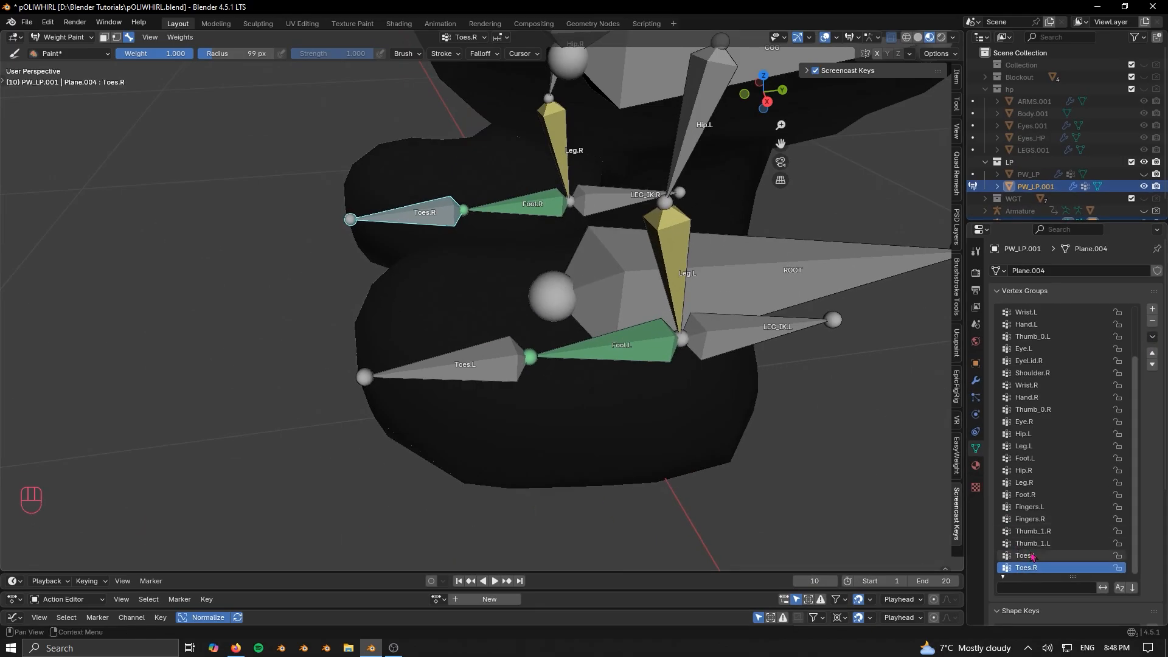
Paint the Toes.L vertex group over the front part of the left foot at weight 1.000
{"action": "left_click", "coordinate": [815, 533]}
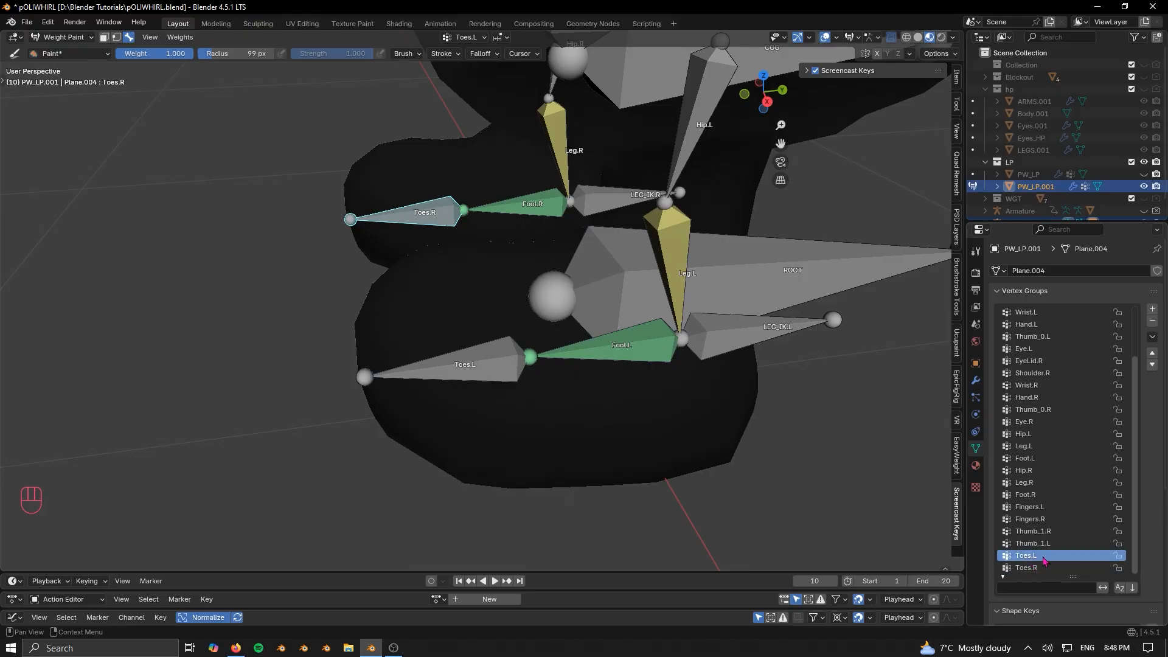
{"action": "middle_click_drag", "start_coordinate": [522, 341], "coordinate": [578, 399]}
{"action": "middle_click_drag", "start_coordinate": [578, 398], "coordinate": [534, 368], "text": "shift"}
{"action": "mouse_move", "coordinate": [534, 368]}
{"action": "middle_mouse_down"}
{"action": "mouse_move", "coordinate": [500, 344]}
{"action": "mouse_move", "coordinate": [517, 359]}
{"action": "middle_mouse_up"}
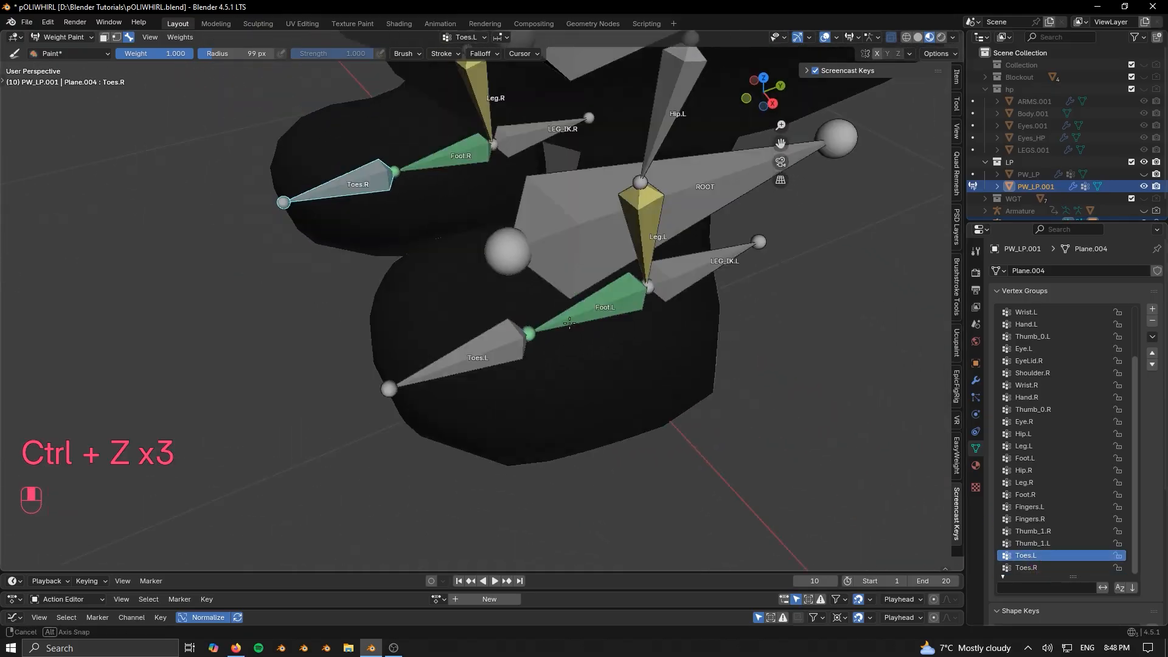
{"action": "middle_click_drag", "start_coordinate": [618, 360], "coordinate": [660, 378]}
{"action": "mouse_move", "coordinate": [688, 365]}
{"action": "left_mouse_down"}
{"action": "mouse_move", "coordinate": [548, 359]}
{"action": "mouse_move", "coordinate": [663, 381]}
{"action": "left_mouse_up"}
{"action": "mouse_move", "coordinate": [657, 340]}
{"action": "middle_mouse_down"}
{"action": "mouse_move", "coordinate": [523, 122]}
{"action": "mouse_move", "coordinate": [517, 292]}
{"action": "middle_mouse_up"}
{"action": "left_click_drag", "start_coordinate": [535, 340], "coordinate": [494, 315], "text": "shift"}
{"action": "middle_click_drag", "start_coordinate": [494, 315], "coordinate": [584, 183]}
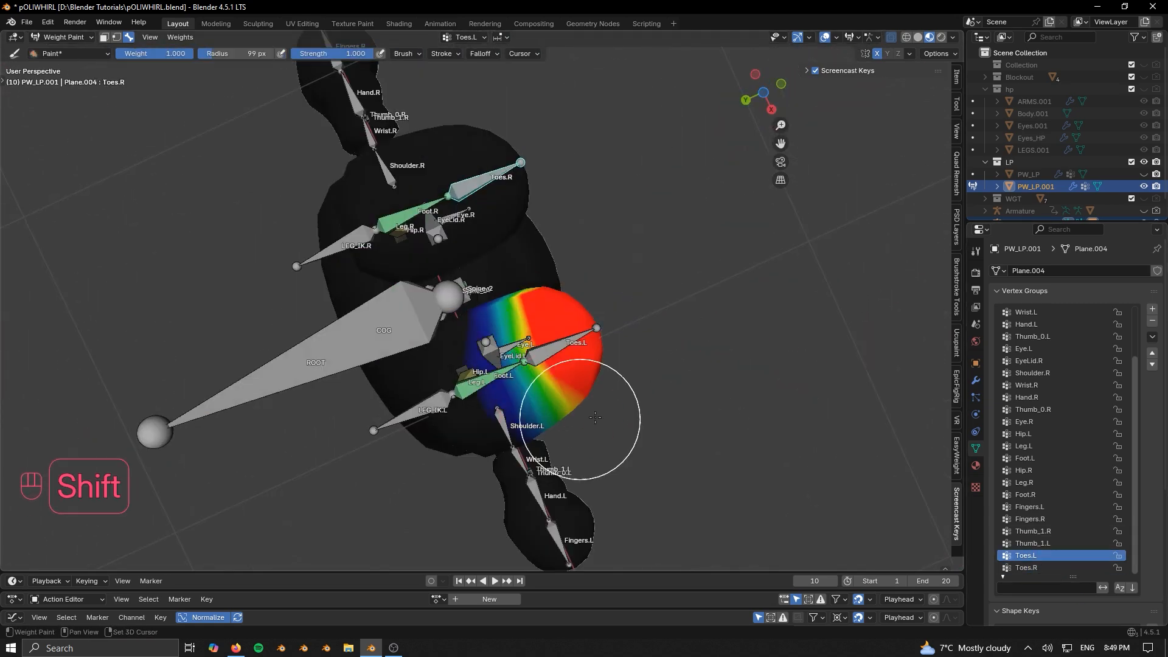
Check the painted weights of the Toes.R, Toes.L and Foot.L vertex groups
{"action": "middle_click_drag", "start_coordinate": [578, 420], "coordinate": [499, 535]}
{"action": "left_click", "coordinate": [1076, 568]}
{"action": "left_click", "coordinate": [1073, 556]}
{"action": "left_click", "coordinate": [1063, 449]}
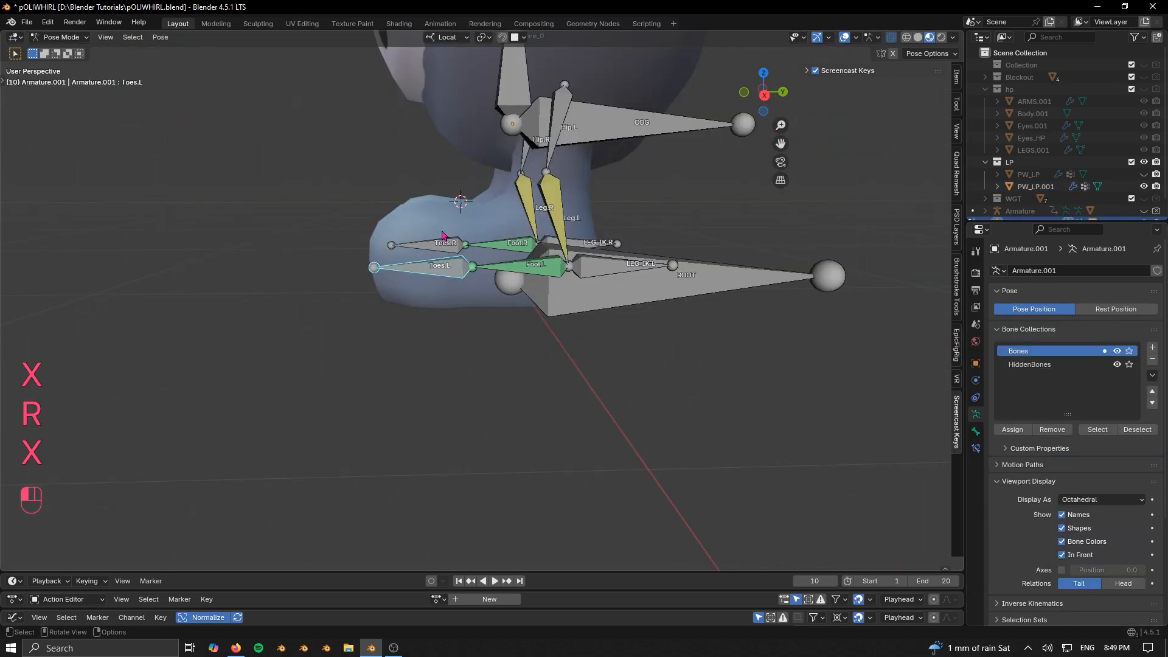
Try rotating the Toes.L bone around its X axis in Pose Mode, and undo the rotation
{"action": "key", "text": "r"}
{"action": "key", "text": "x"}
{"action": "left_click", "coordinate": [570, 334]}
{"action": "middle_click_drag", "start_coordinate": [570, 334], "coordinate": [563, 300]}
{"action": "key", "text": "ctrl+z"}
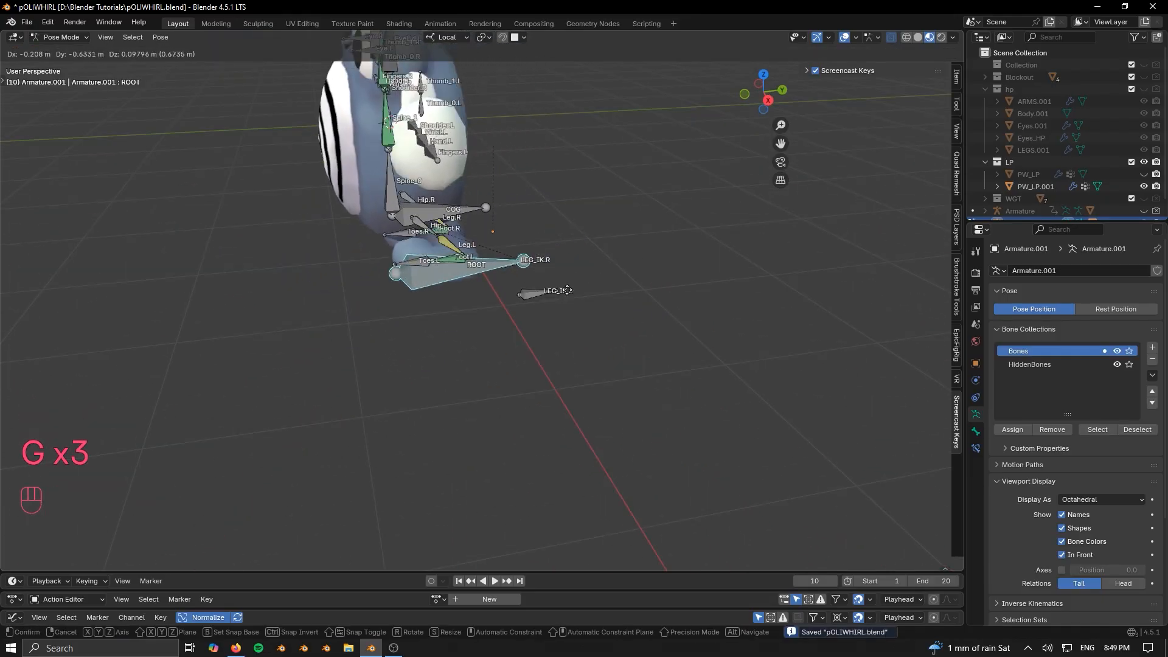
Try moving the ROOT bone and the LEG_IK.L bone, cancelling each move
{"action": "right_click", "coordinate": [666, 307]}
{"action": "scroll", "coordinate": [669, 308], "scroll_direction": "up", "scroll_amount": 4}
{"action": "middle_click_drag", "start_coordinate": [670, 308], "coordinate": [617, 319]}
{"action": "middle_click_drag", "start_coordinate": [702, 356], "coordinate": [647, 360], "text": "shift"}
{"action": "scroll", "coordinate": [636, 359], "scroll_direction": "up", "scroll_amount": 2}
{"action": "left_click", "coordinate": [493, 325]}
{"action": "key", "text": "g"}
{"action": "right_click", "coordinate": [564, 378]}
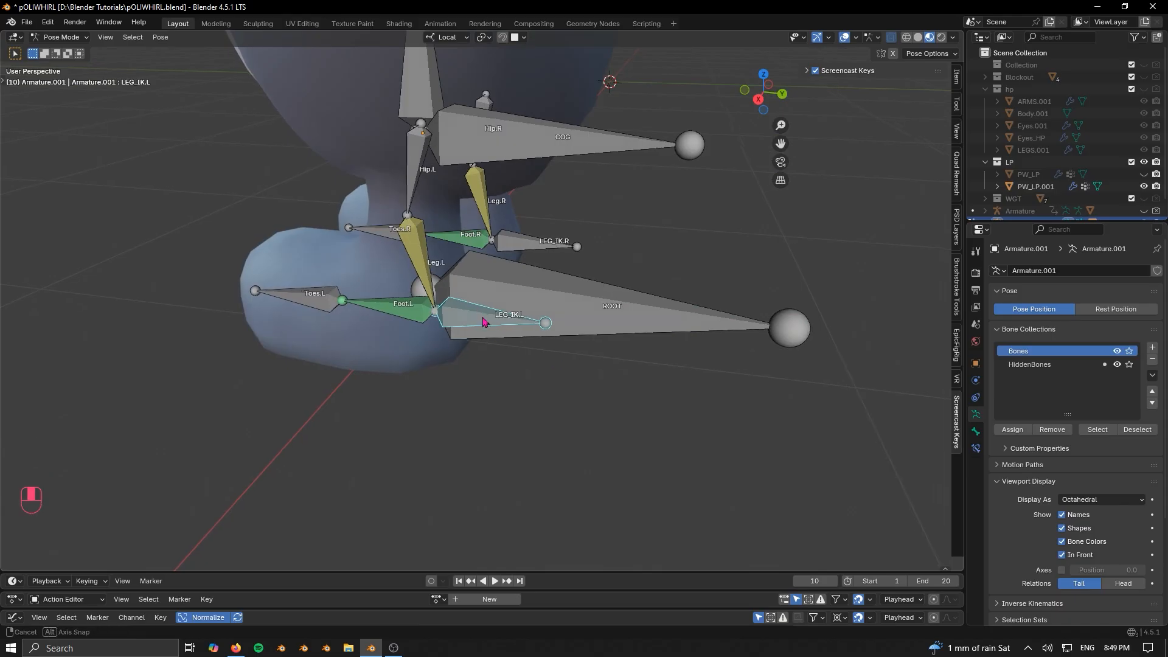
Parent LEG_IK.L and LEG_IK.R to the ROOT bone in Edit Mode with Keep Offset
{"action": "middle_click_drag", "start_coordinate": [478, 317], "coordinate": [456, 331]}
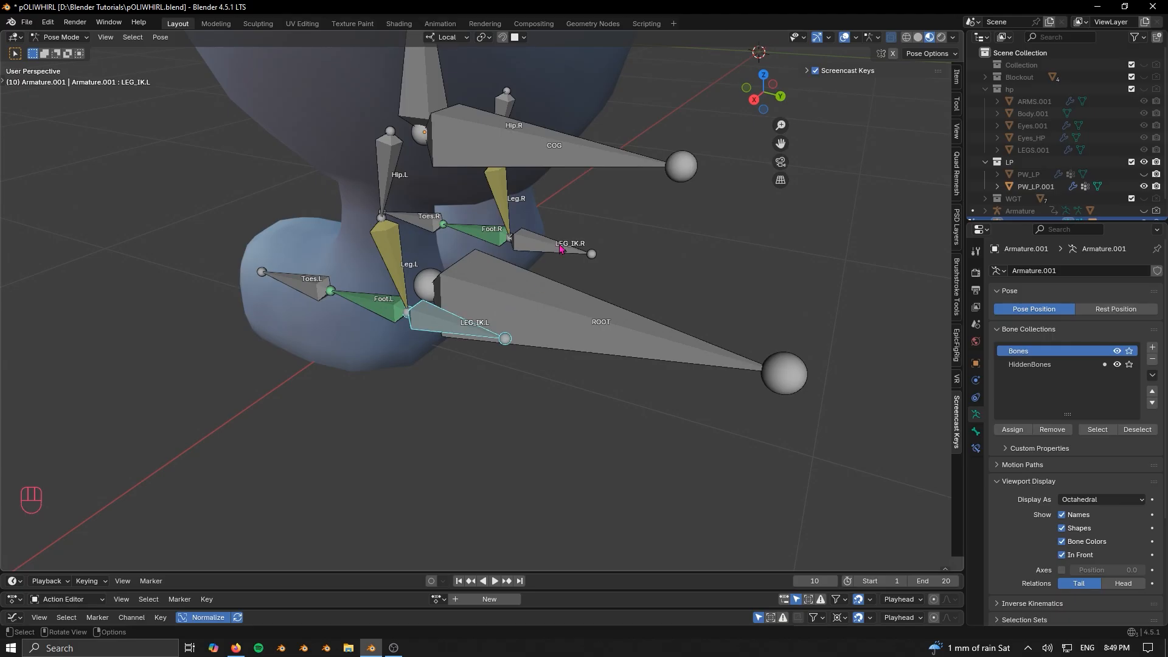
{"action": "key", "text": "Tab"}
{"action": "left_click", "coordinate": [625, 329]}
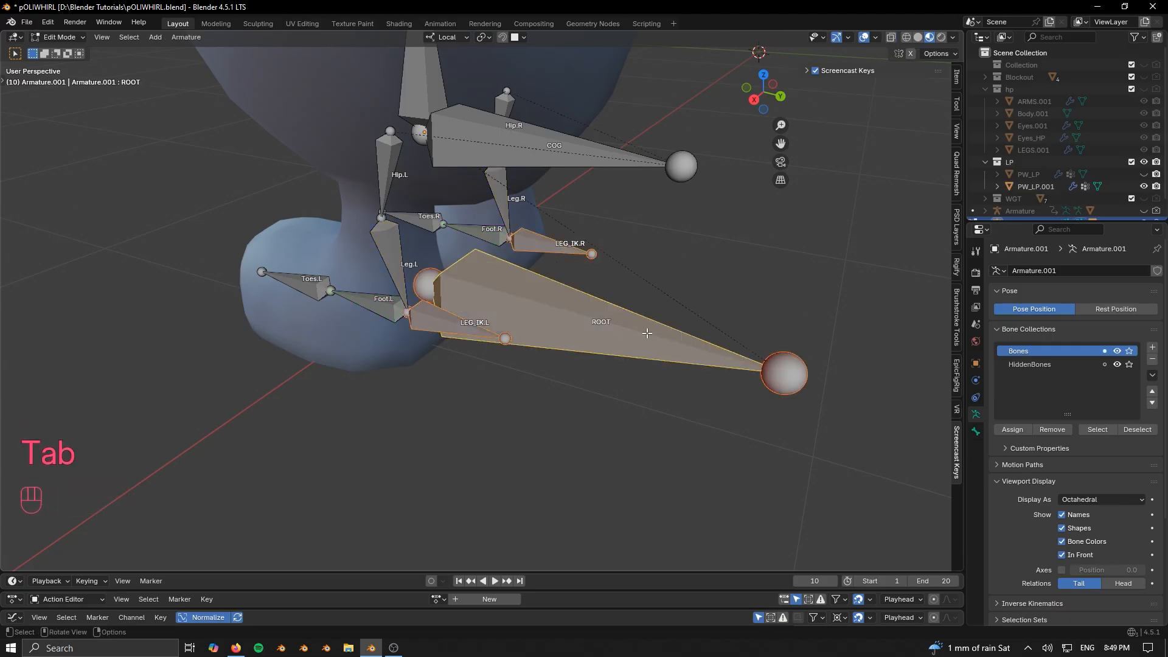
{"action": "key", "text": "ctrl+p"}
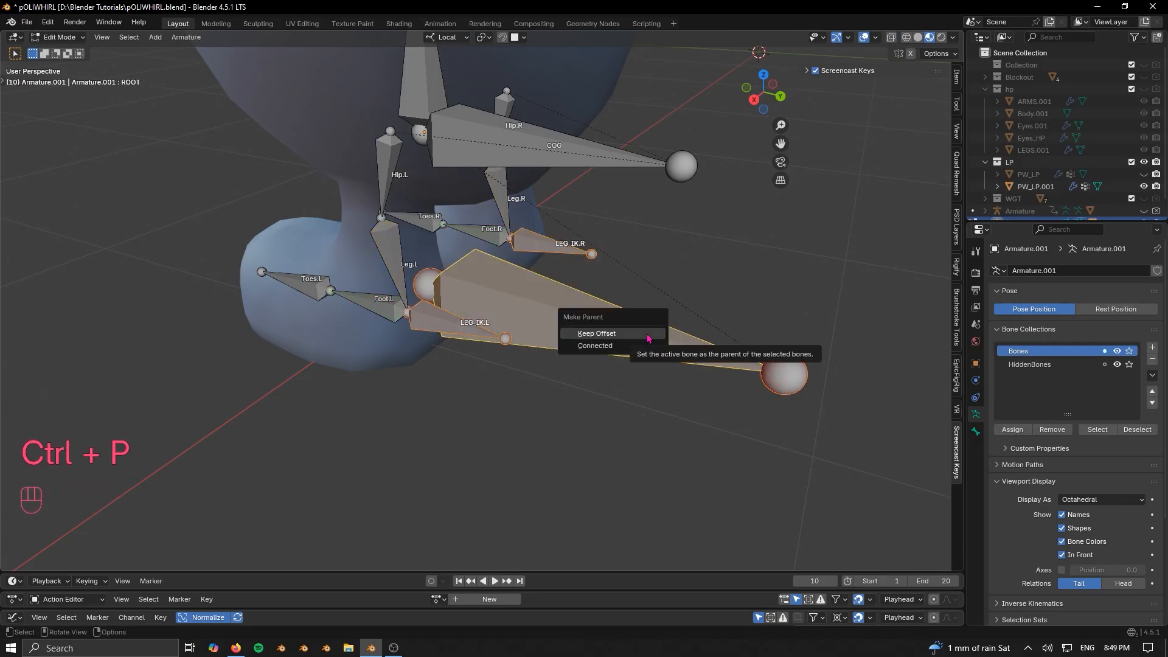
{"action": "left_click", "coordinate": [649, 336]}
Return to Pose Mode and try moving the ROOT bone and the COG bone, cancelling each move
{"action": "key", "text": "ctrl+Tab"}
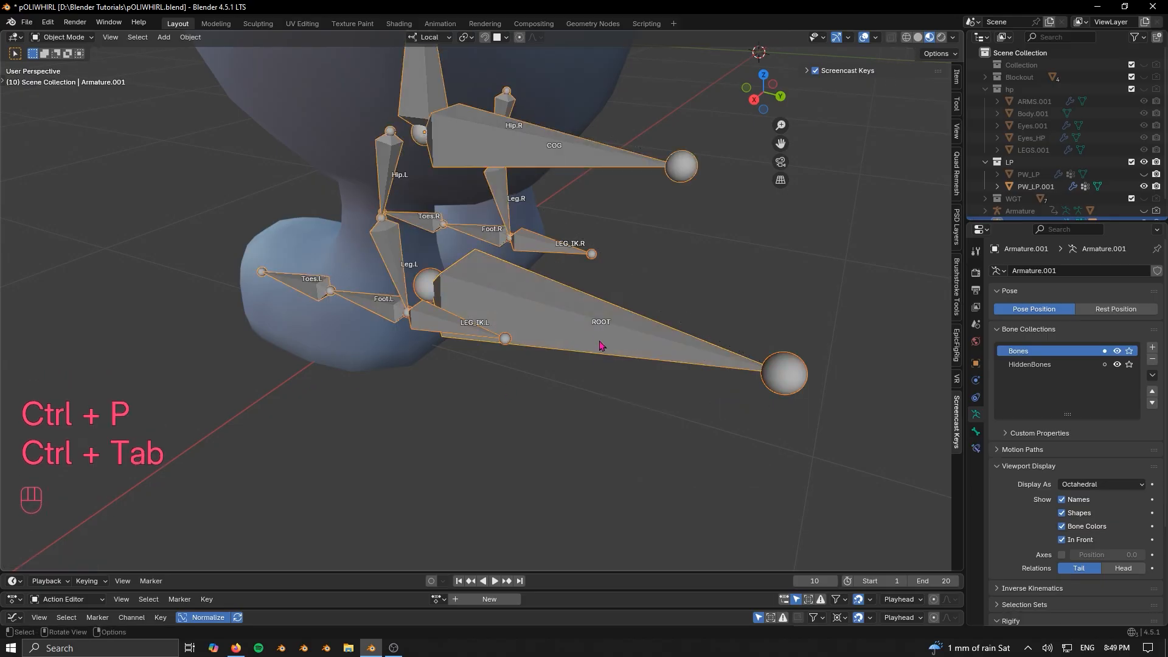
{"action": "key", "text": "ctrl+Tab"}
{"action": "key", "text": "g"}
{"action": "right_click", "coordinate": [709, 331]}
{"action": "scroll", "coordinate": [621, 330], "scroll_direction": "down", "scroll_amount": 2}
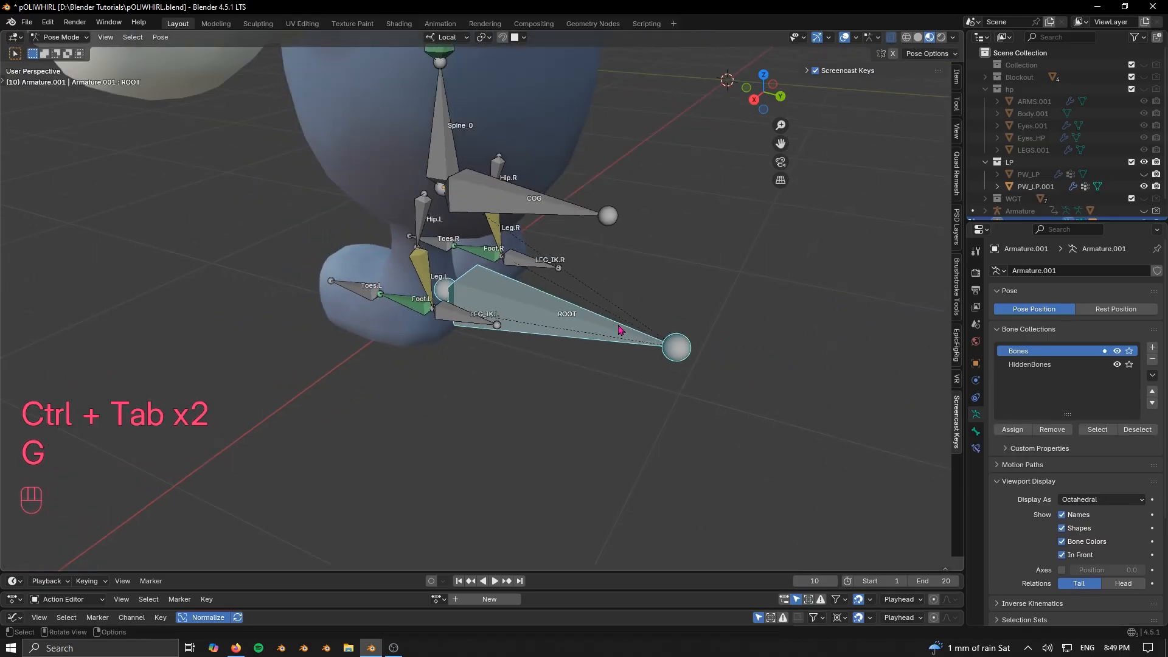
{"action": "left_click", "coordinate": [564, 214]}
{"action": "key", "text": "g"}
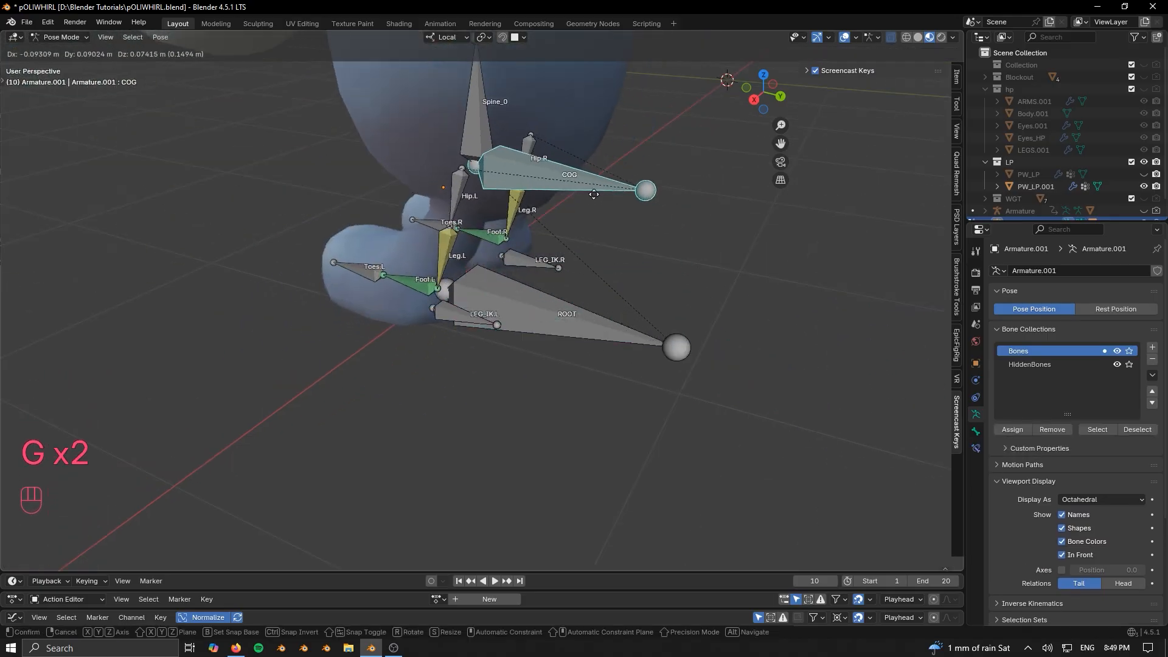
{"action": "left_click", "coordinate": [563, 227]}
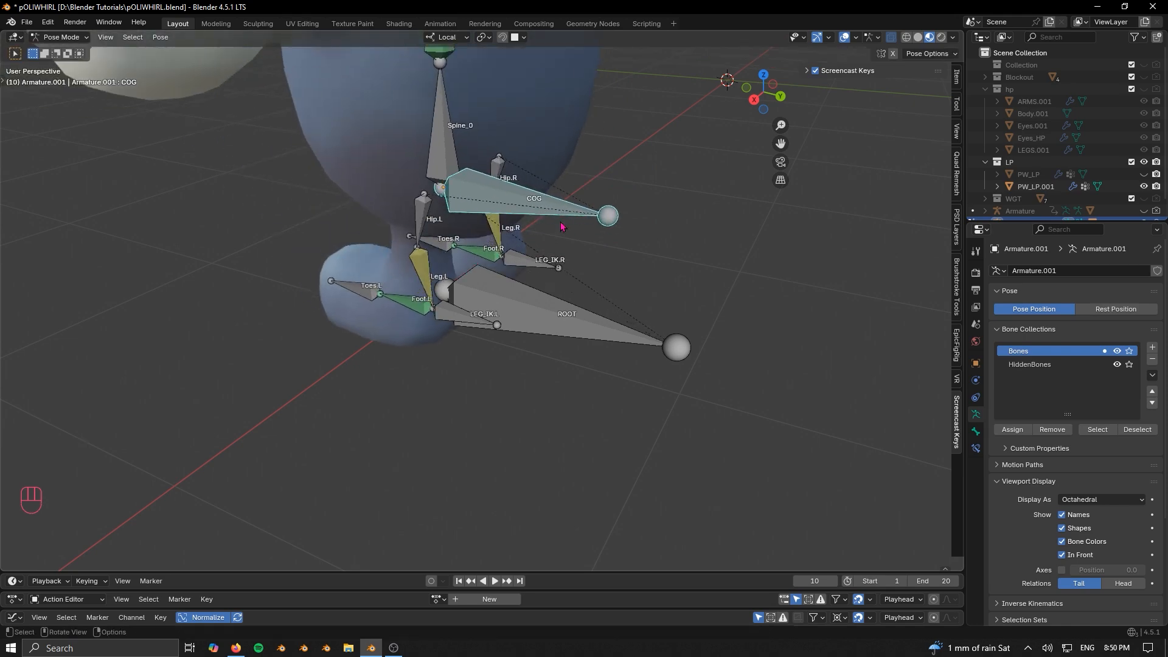
Try moving LEG_IK.L and LEG_IK.R one after the other, cancelling each move
{"action": "left_click", "coordinate": [471, 324]}
{"action": "key", "text": "g"}
{"action": "right_click", "coordinate": [498, 335]}
{"action": "left_click", "coordinate": [546, 263]}
{"action": "key", "text": "g"}
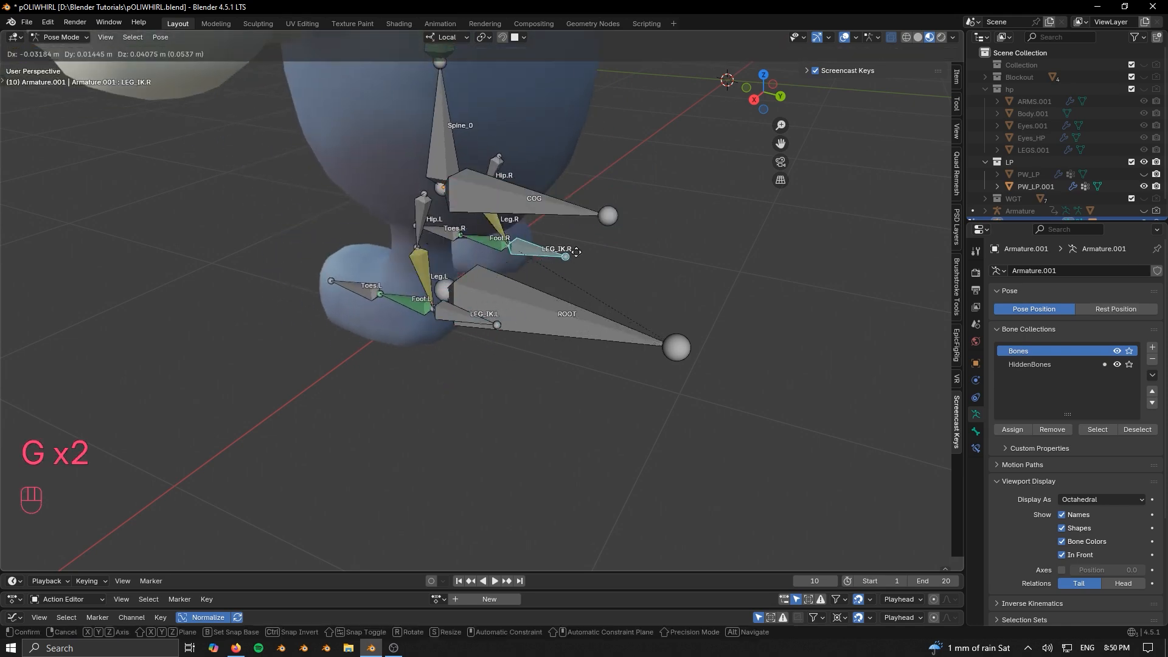
{"action": "right_click", "coordinate": [539, 270]}
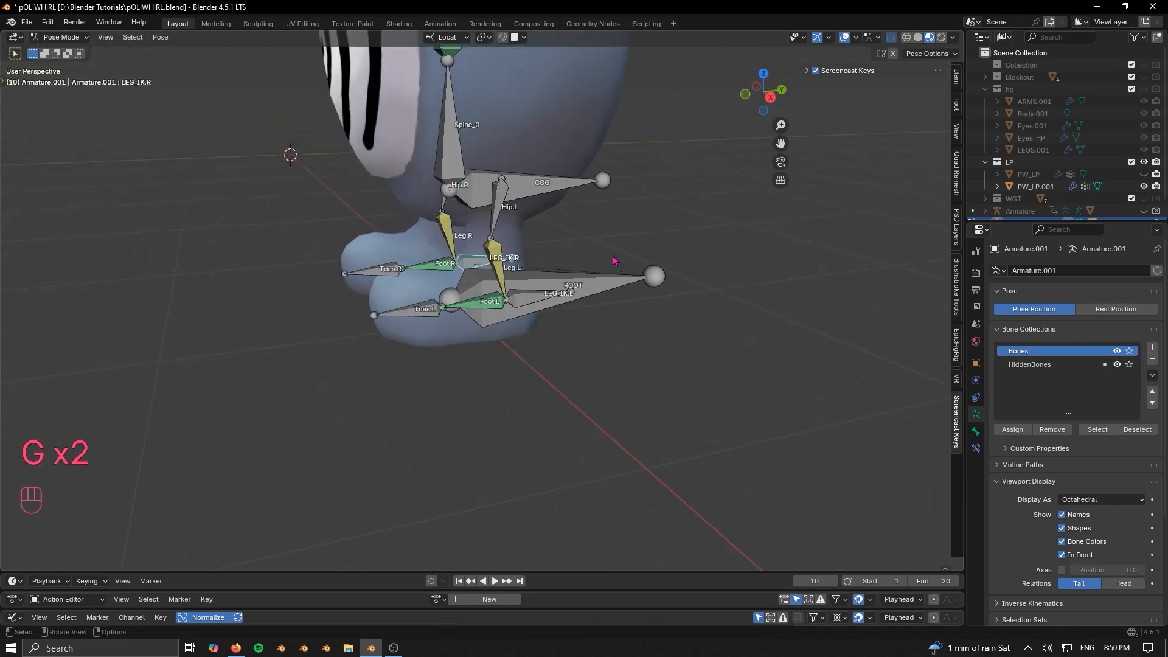
Select the PW_LP.001 mesh in Object Mode and show its transform properties
{"action": "key", "text": "ctrl+Tab"}
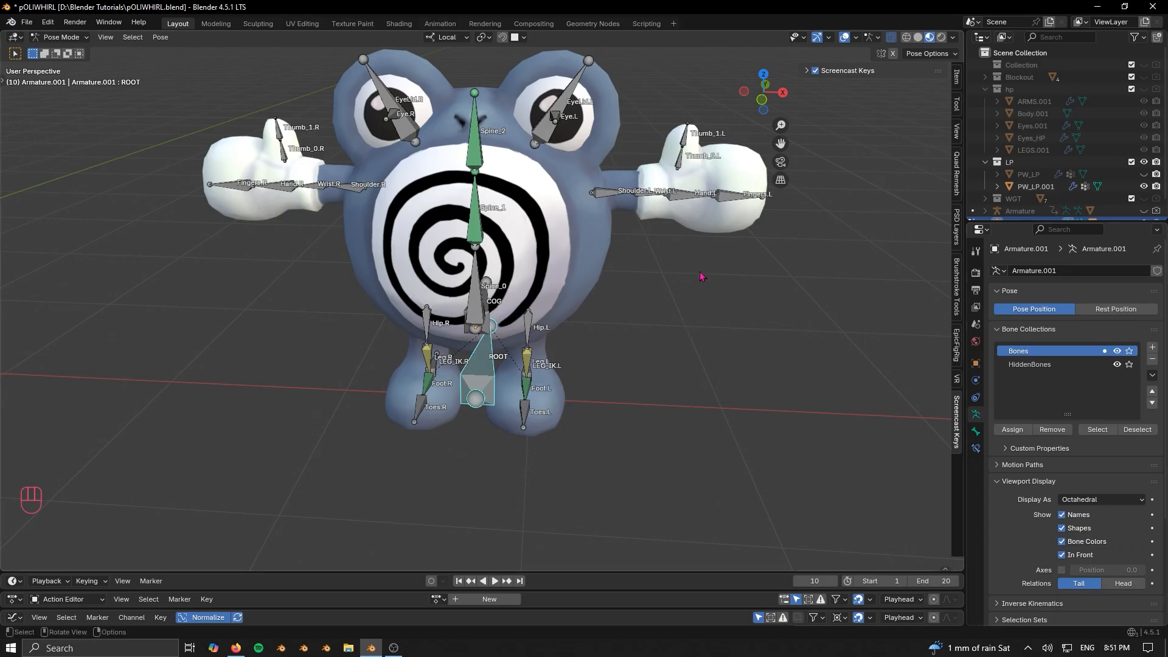
{"action": "scroll", "coordinate": [699, 276], "scroll_direction": "down", "scroll_amount": 3}
{"action": "key", "text": "ctrl+Tab"}
{"action": "key", "text": "n"}
{"action": "key", "text": "n"}
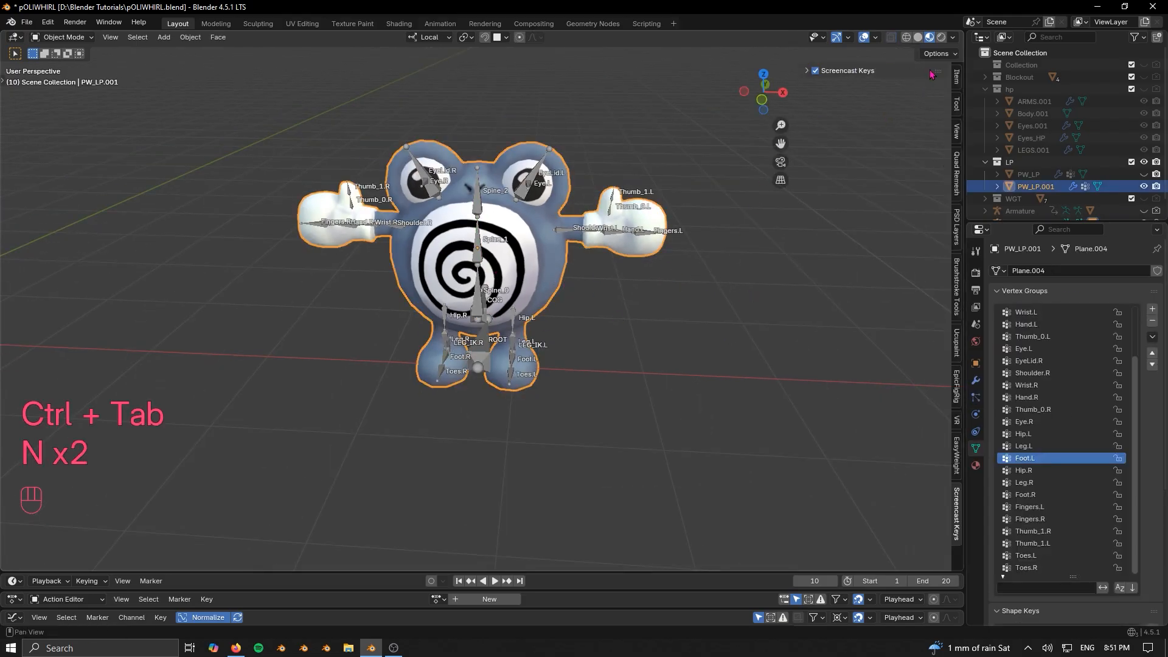
{"action": "left_click", "coordinate": [956, 76]}
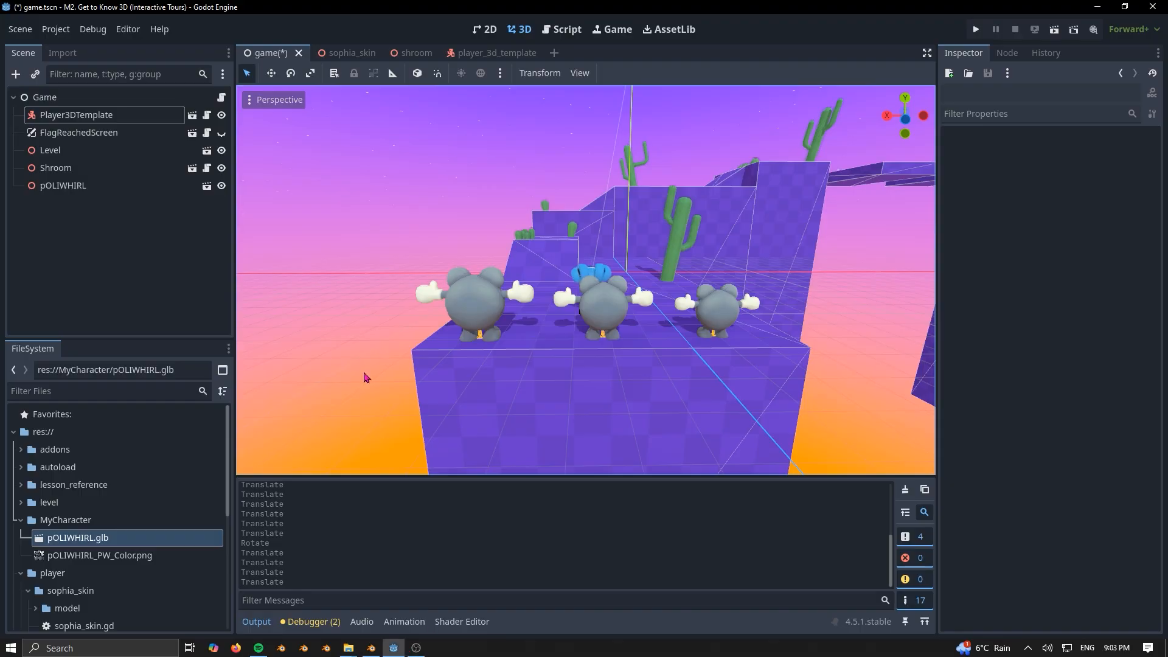
Switch to Godot and remove the Shroom node from the game scene
{"action": "middle_click_drag", "start_coordinate": [494, 370], "coordinate": [511, 349]}
{"action": "scroll", "coordinate": [634, 382], "scroll_direction": "up", "scroll_amount": 3}
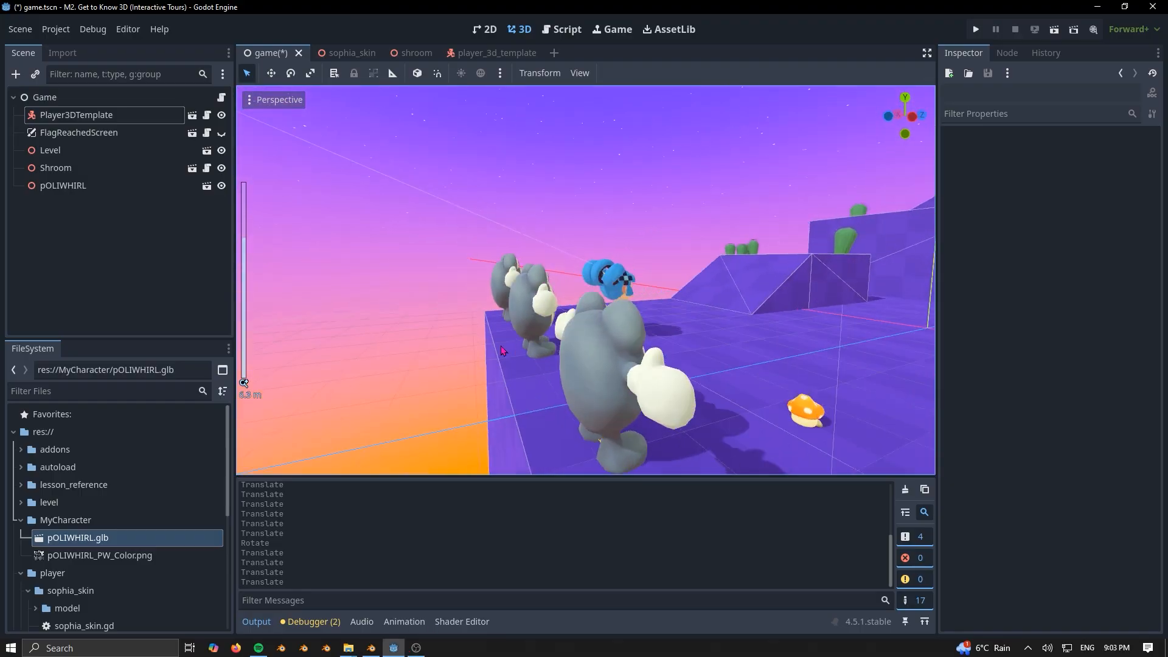
{"action": "middle_click_drag", "start_coordinate": [784, 323], "coordinate": [577, 334]}
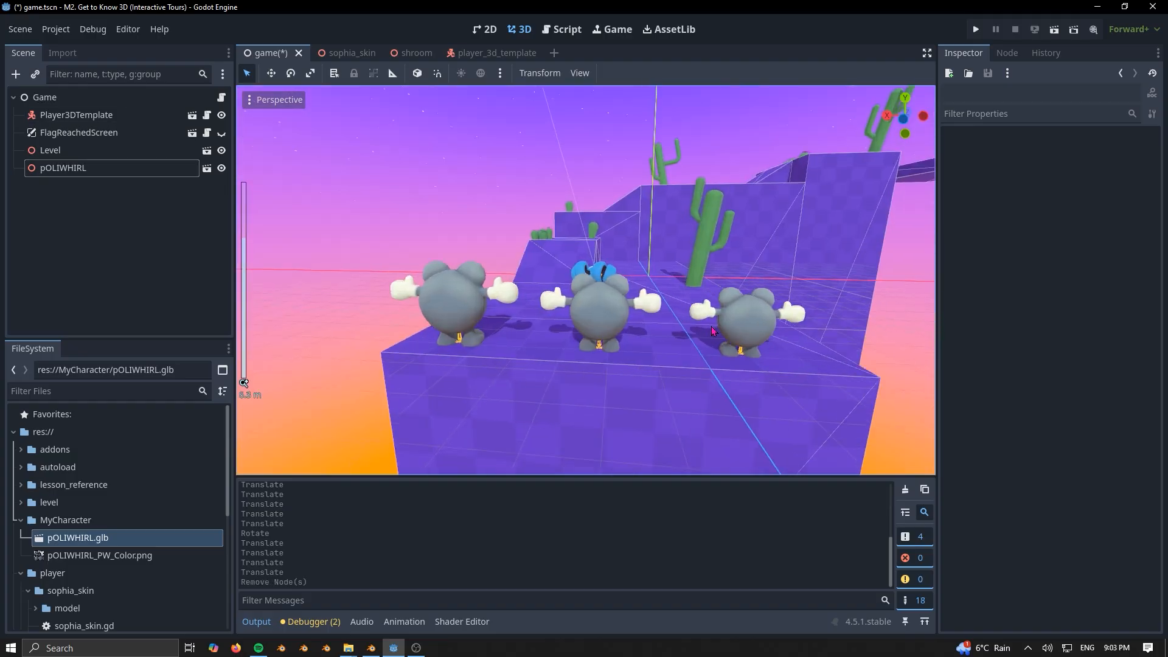
Examine the sizes of the three Poliwhirl models against the blue player character from several angles
{"action": "middle_click_drag", "start_coordinate": [711, 329], "coordinate": [646, 317]}
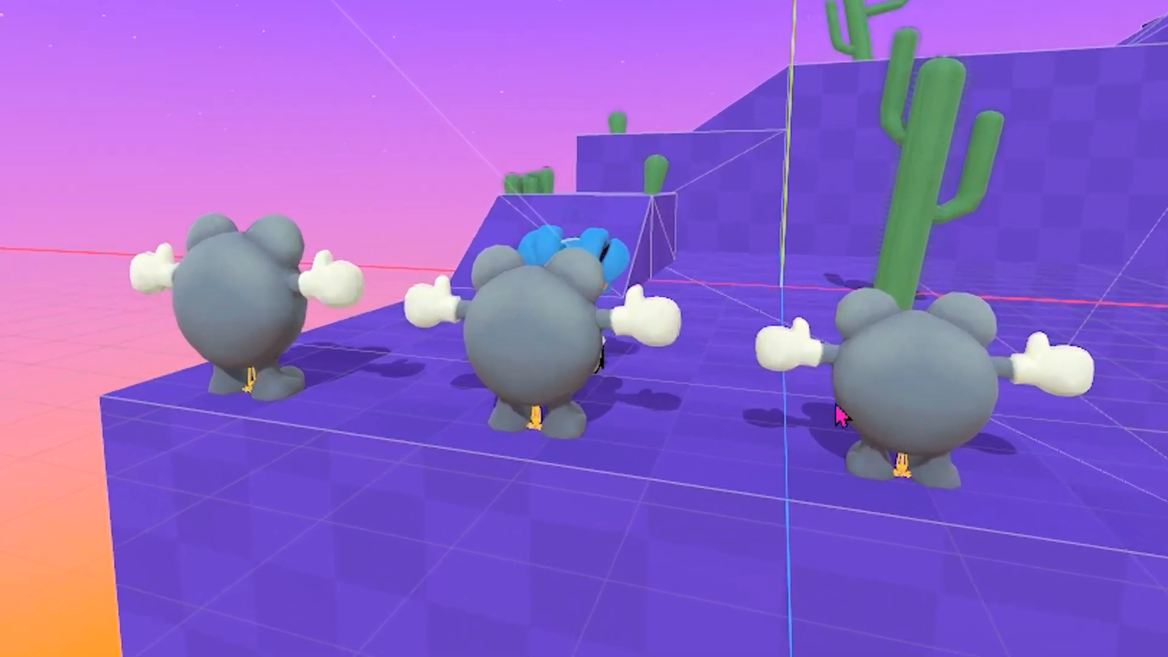
{"action": "middle_click_drag", "start_coordinate": [946, 418], "coordinate": [636, 370]}
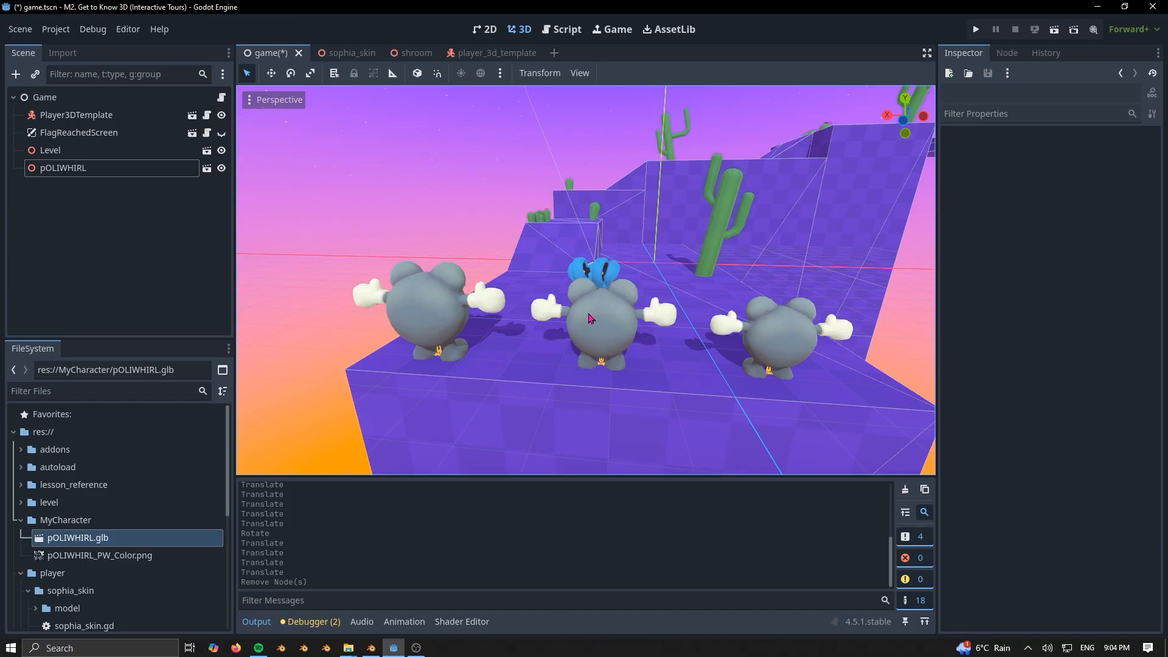
{"action": "middle_click_drag", "start_coordinate": [677, 321], "coordinate": [746, 335]}
{"action": "middle_click_drag", "start_coordinate": [607, 309], "coordinate": [658, 305]}
{"action": "middle_click_drag", "start_coordinate": [387, 166], "coordinate": [636, 306]}
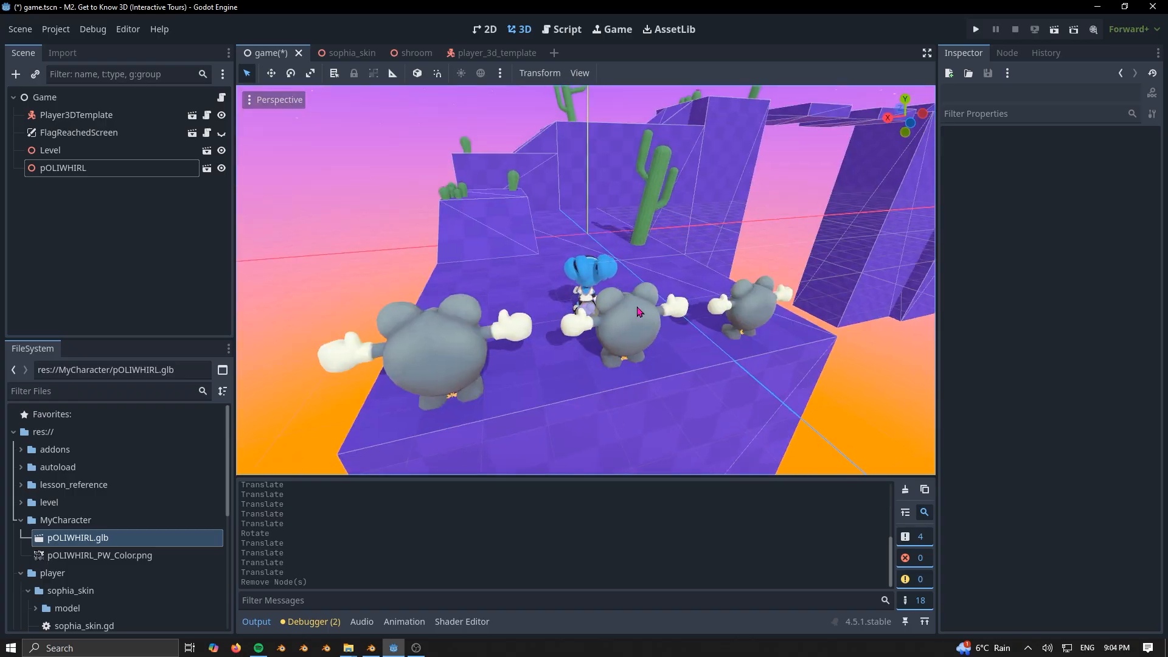
{"action": "mouse_move", "coordinate": [630, 326]}
{"action": "middle_mouse_down"}
{"action": "mouse_move", "coordinate": [642, 331]}
{"action": "mouse_move", "coordinate": [637, 345]}
{"action": "mouse_move", "coordinate": [654, 332]}
{"action": "mouse_move", "coordinate": [621, 340]}
{"action": "middle_mouse_up"}
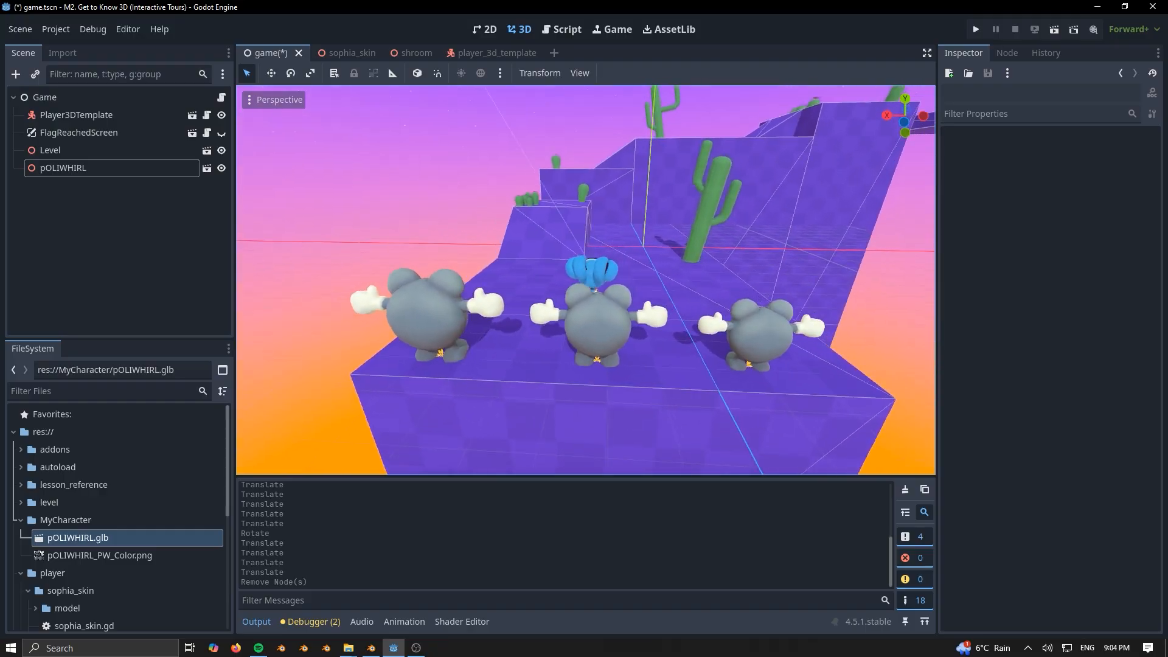
{"action": "right_click_drag", "start_coordinate": [649, 329], "coordinate": [650, 329]}
{"action": "key", "text": "w"}
{"action": "key", "text": "d"}
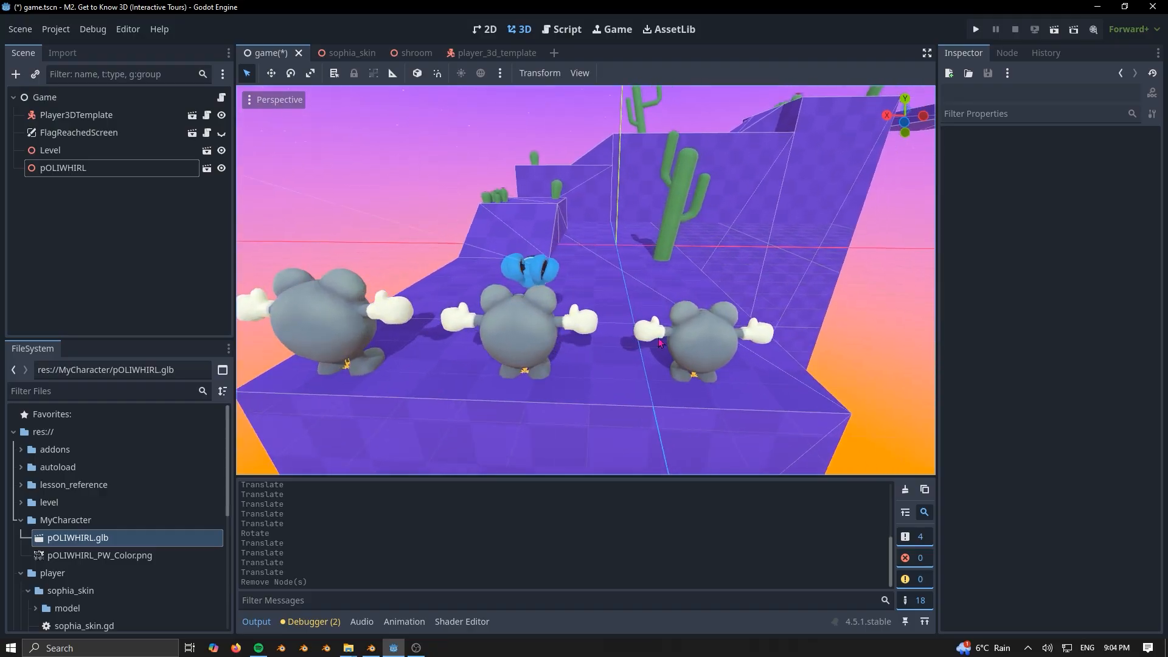
{"action": "scroll", "coordinate": [579, 346], "scroll_direction": "down", "scroll_amount": 3}
{"action": "mouse_move", "coordinate": [579, 345]}
{"action": "middle_mouse_down"}
{"action": "mouse_move", "coordinate": [593, 347]}
{"action": "mouse_move", "coordinate": [589, 364]}
{"action": "middle_mouse_up"}
{"action": "scroll", "coordinate": [589, 364], "scroll_direction": "down", "scroll_amount": 3}
{"action": "scroll", "coordinate": [589, 364], "scroll_direction": "up", "scroll_amount": 4}
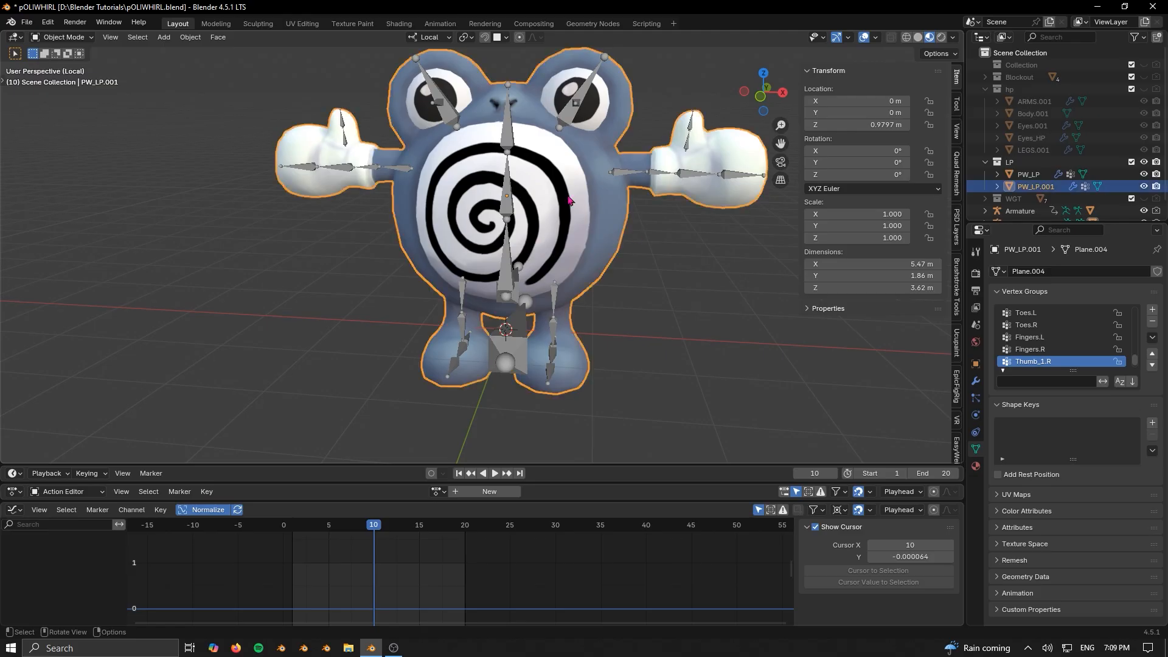
Switch back to Blender and examine the dimensions of PW_LP.001 together with the model seen from the front
{"action": "key", "text": "n"}
{"action": "key", "text": "n"}
{"action": "middle_click_drag", "start_coordinate": [731, 320], "coordinate": [695, 327], "text": "ctrl"}
{"action": "key", "text": "KP_1"}
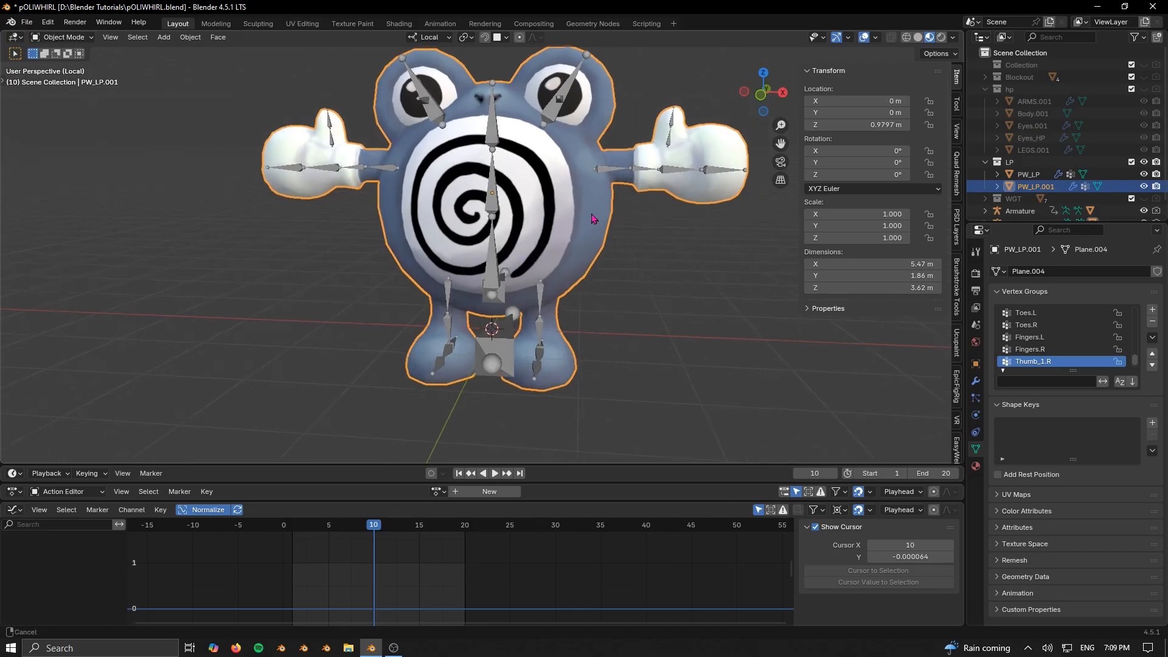
Select the Armature.001 rig together with the PW_LP.001 mesh and scale both down to a mesh height of about 1.35 m
{"action": "left_click", "coordinate": [469, 257]}
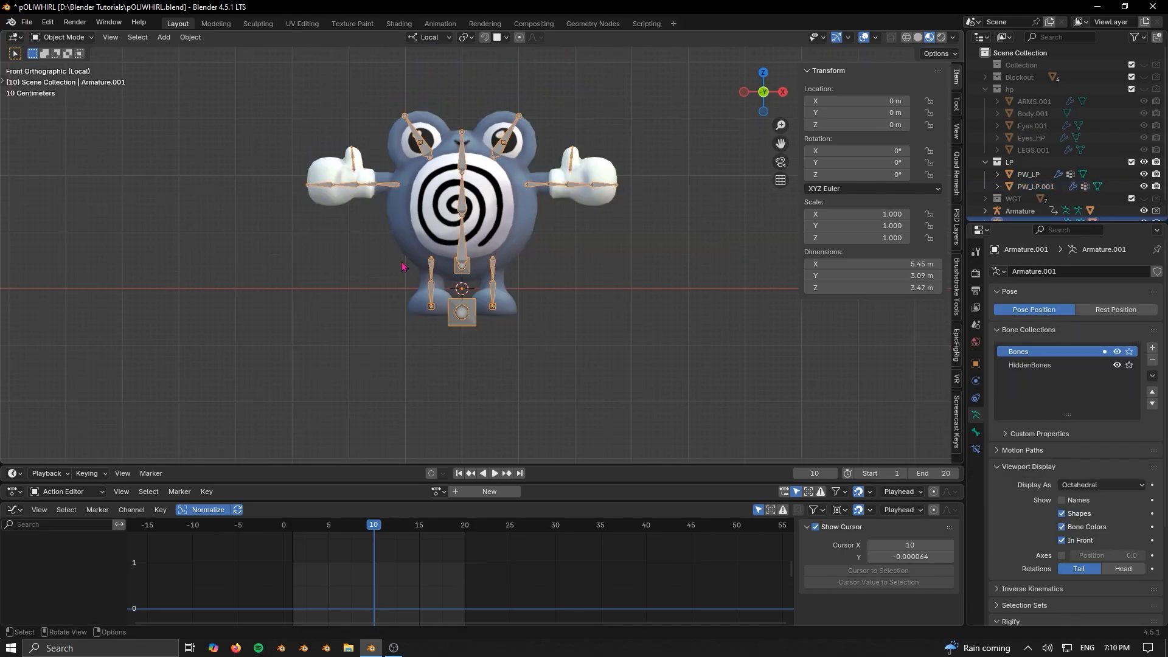
{"action": "left_click", "coordinate": [535, 242], "text": "shift"}
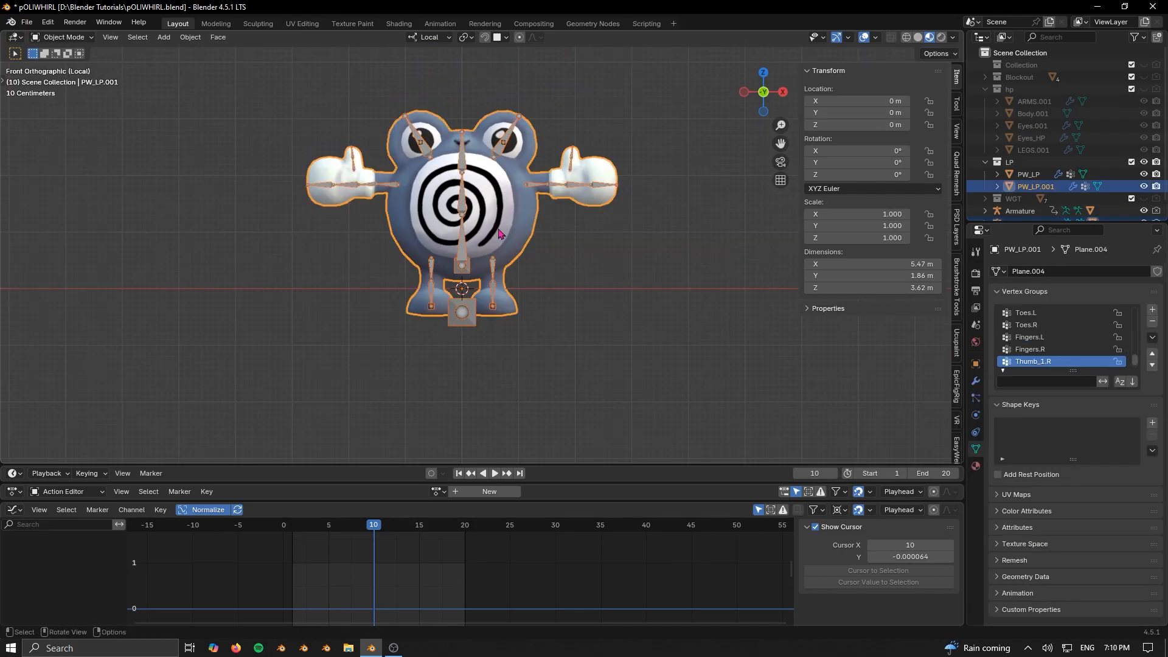
{"action": "scroll", "coordinate": [485, 262], "scroll_direction": "up", "scroll_amount": 5}
{"action": "key", "text": "s"}
{"action": "left_click", "coordinate": [555, 346]}
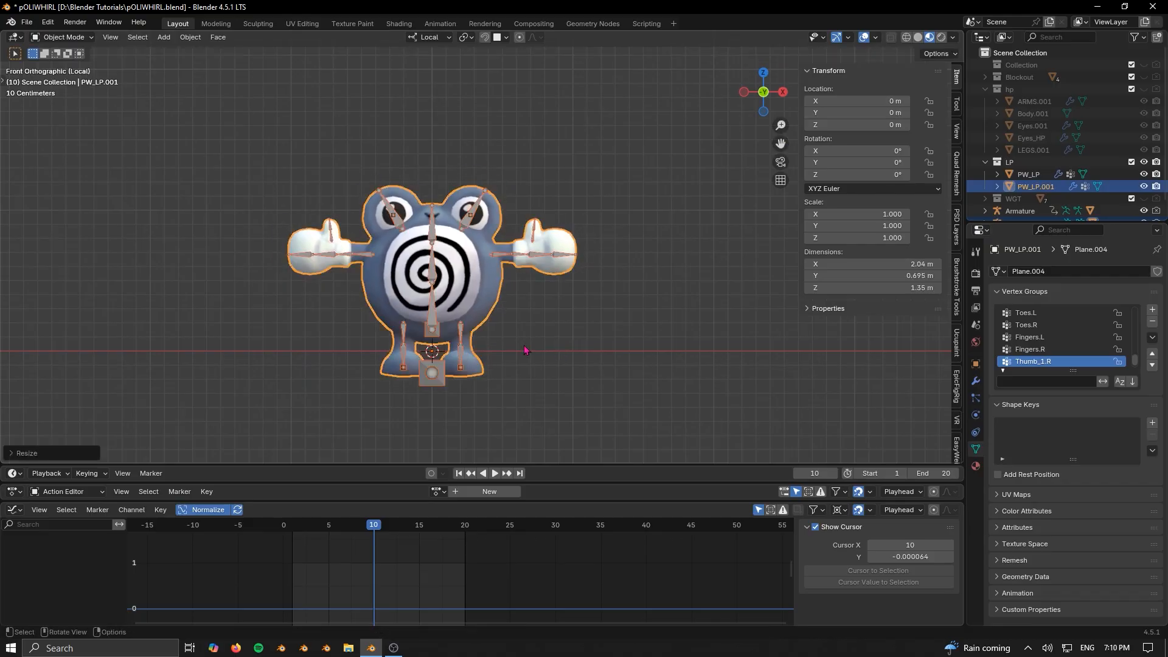
Scale the selected rig and mesh up in two passes to a mesh height of about 1.75 m
{"action": "middle_click_drag", "start_coordinate": [524, 351], "coordinate": [572, 249], "text": "shift"}
{"action": "scroll", "coordinate": [571, 248], "scroll_direction": "up", "scroll_amount": 2}
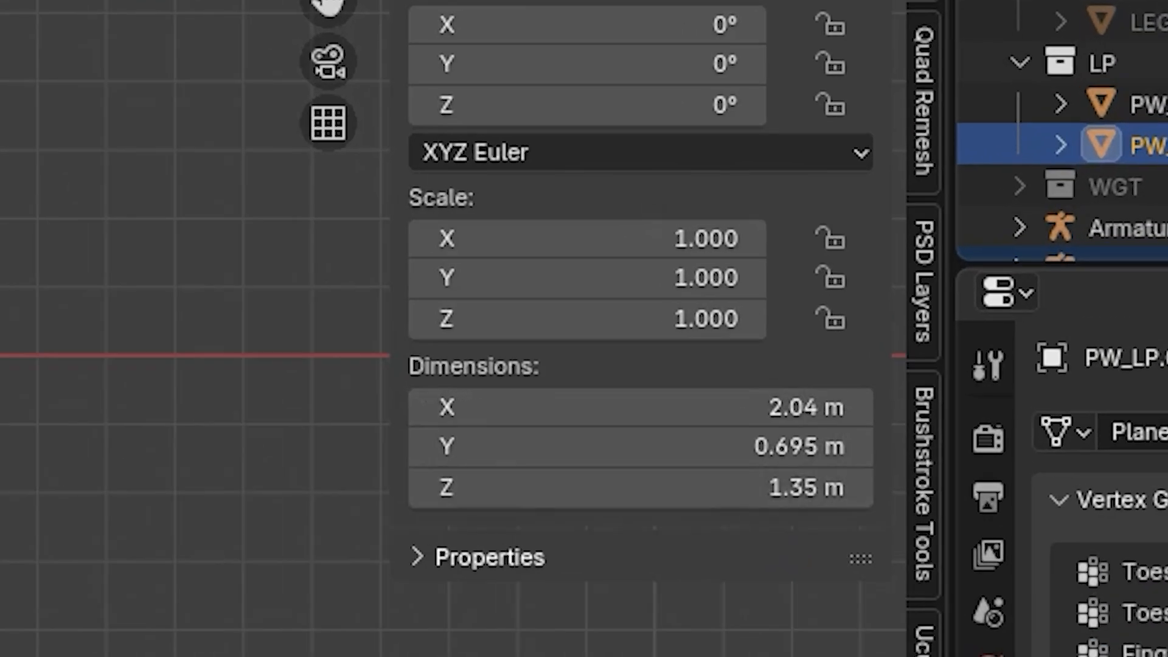
{"action": "key", "text": "s"}
{"action": "left_click", "coordinate": [99, 641]}
{"action": "scroll", "coordinate": [195, 365], "scroll_direction": "up", "scroll_amount": 2}
{"action": "key", "text": "s"}
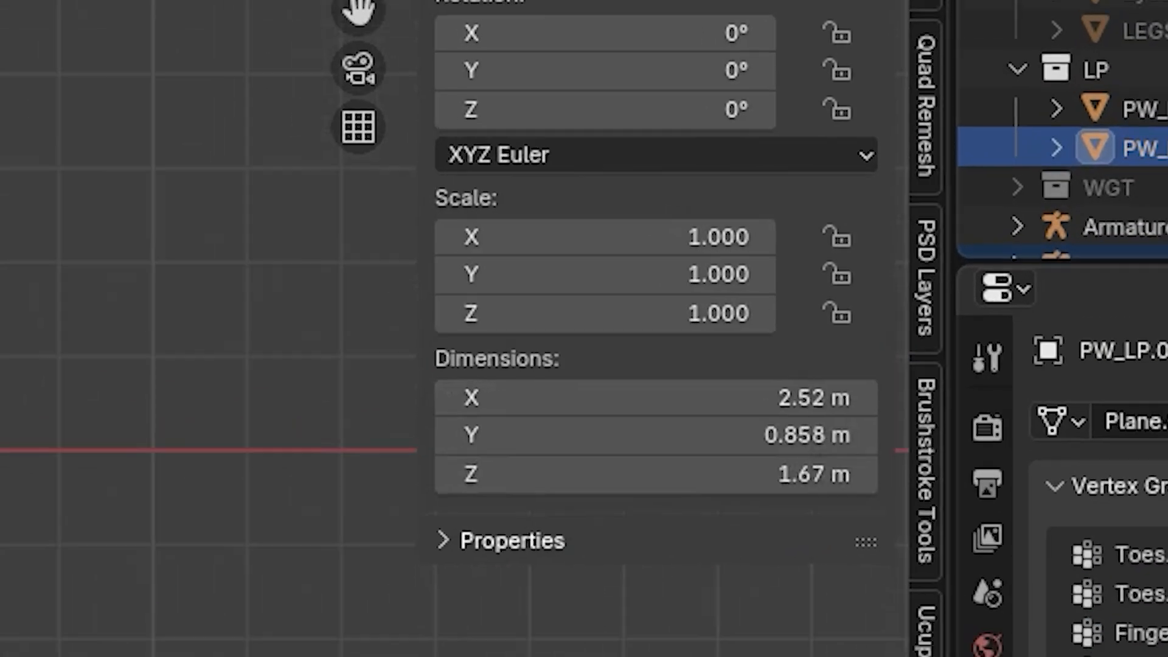
{"action": "left_click", "coordinate": [633, 345]}
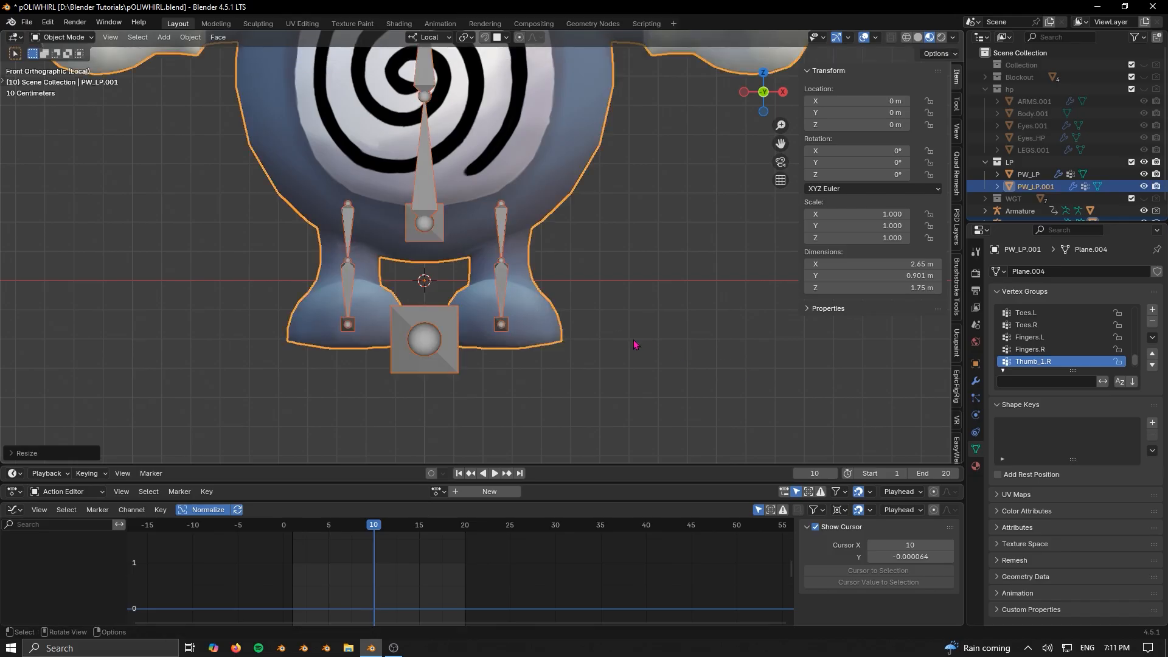
Compare the scale values of the PW_LP.001 mesh and the Armature.001 rig
{"action": "scroll", "coordinate": [633, 345], "scroll_direction": "down", "scroll_amount": 3}
{"action": "left_click", "coordinate": [567, 284]}
{"action": "left_click", "coordinate": [506, 193]}
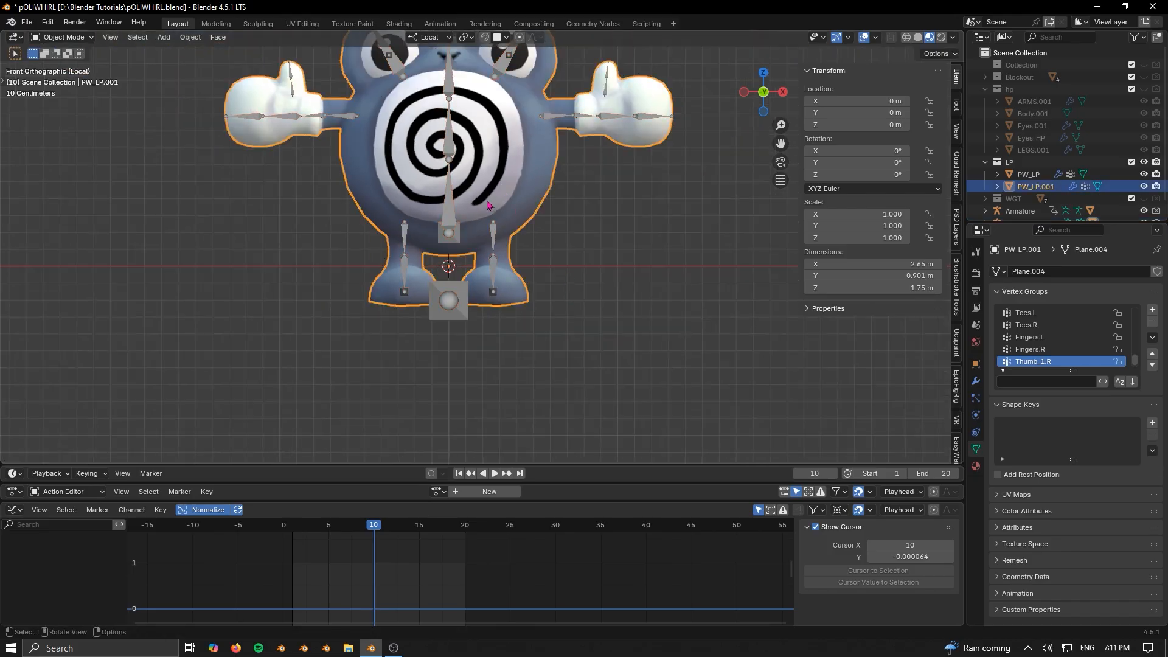
{"action": "left_click", "coordinate": [444, 225]}
{"action": "middle_click_drag", "start_coordinate": [565, 248], "coordinate": [549, 284], "text": "shift"}
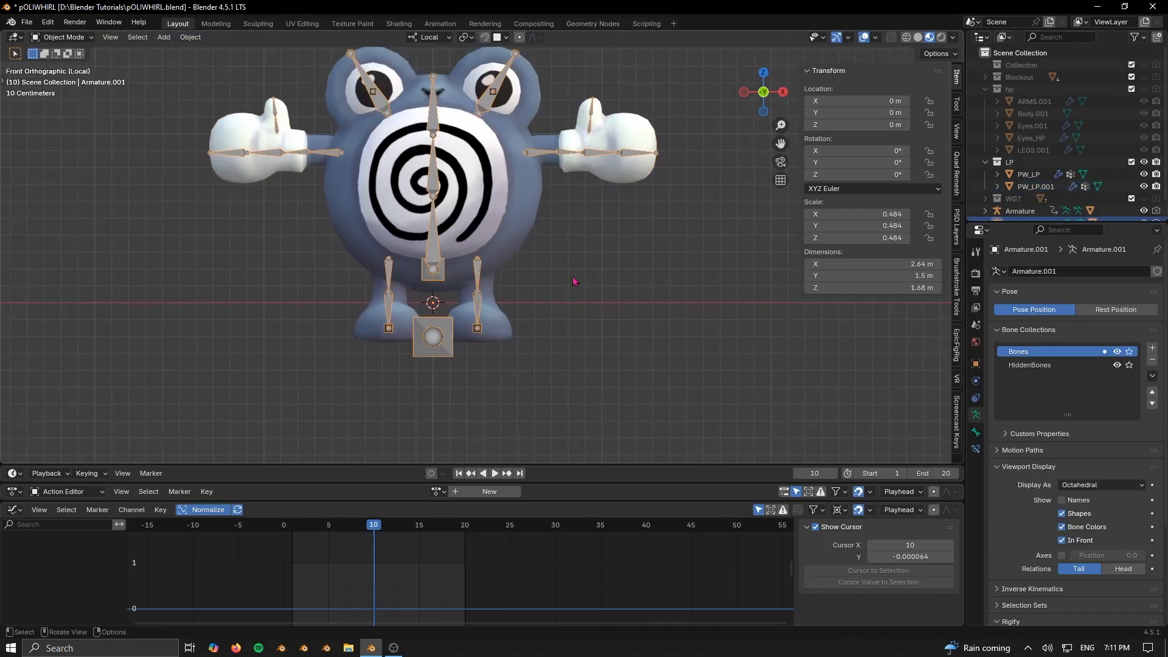
Select the PW_LP.001 mesh and apply its scale
{"action": "left_click", "coordinate": [584, 329]}
{"action": "scroll", "coordinate": [527, 210], "scroll_direction": "up", "scroll_amount": 3}
{"action": "left_click", "coordinate": [527, 210]}
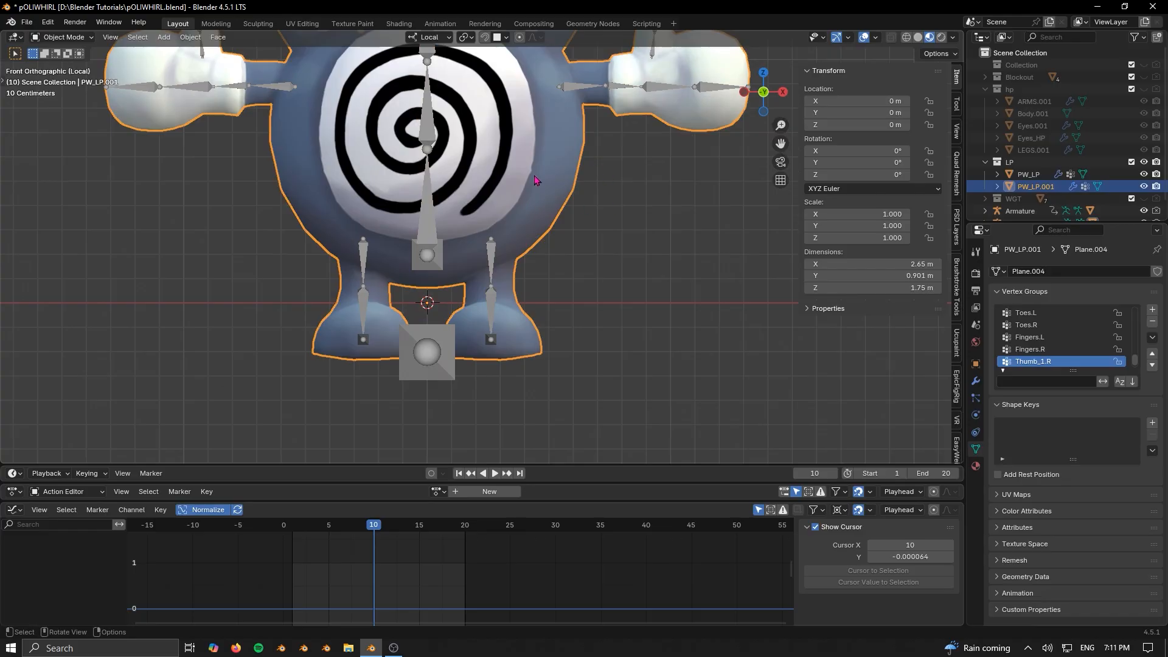
{"action": "key", "text": "ctrl+a"}
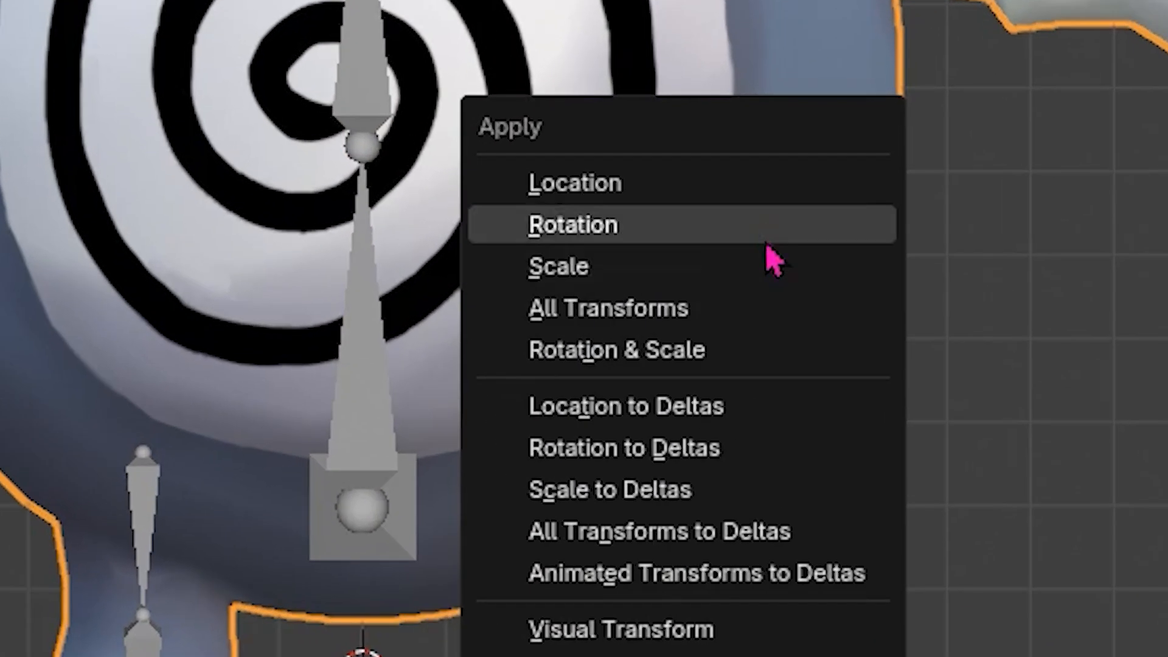
{"action": "left_click", "coordinate": [768, 275]}
Select the Armature.001 rig and apply its scale
{"action": "left_click", "coordinate": [345, 409]}
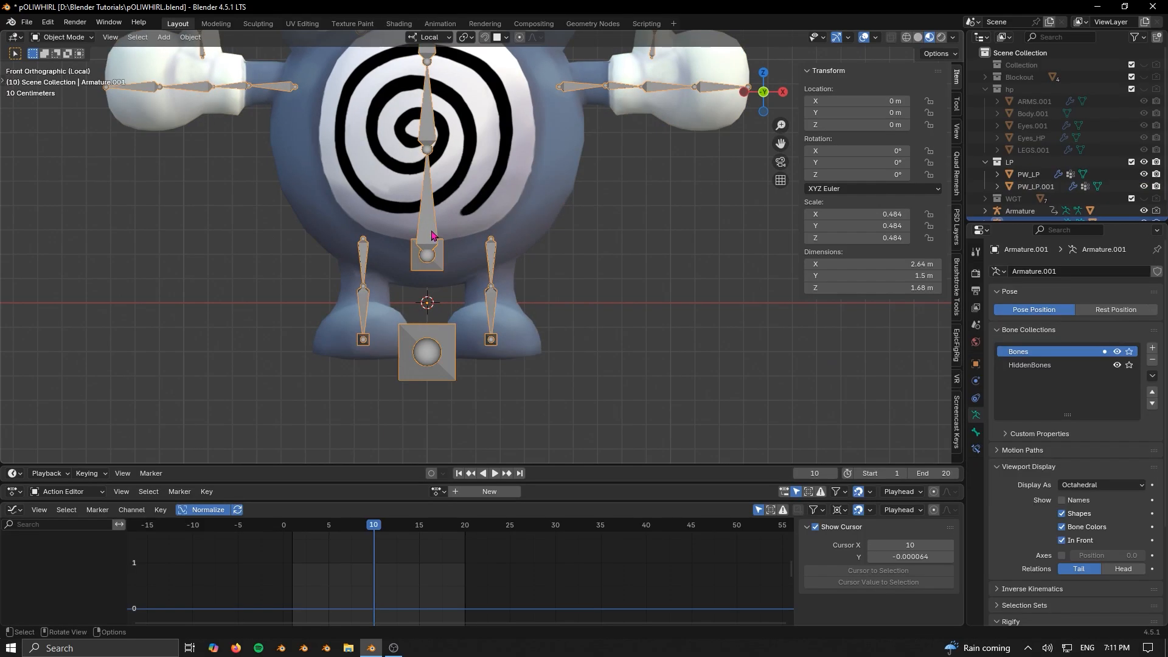
{"action": "key", "text": "ctrl+a"}
{"action": "left_click", "coordinate": [425, 236]}
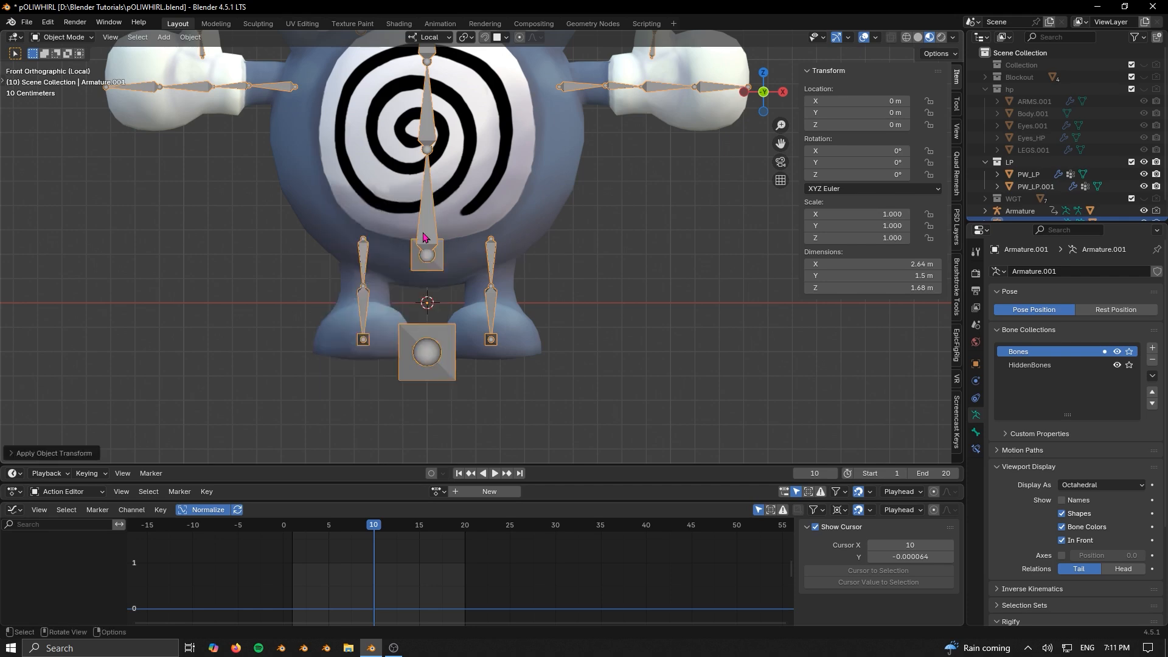
Snap the 3D cursor to the head of the ROOT bone in the armature's Edit Mode
{"action": "scroll", "coordinate": [465, 312], "scroll_direction": "up", "scroll_amount": 2}
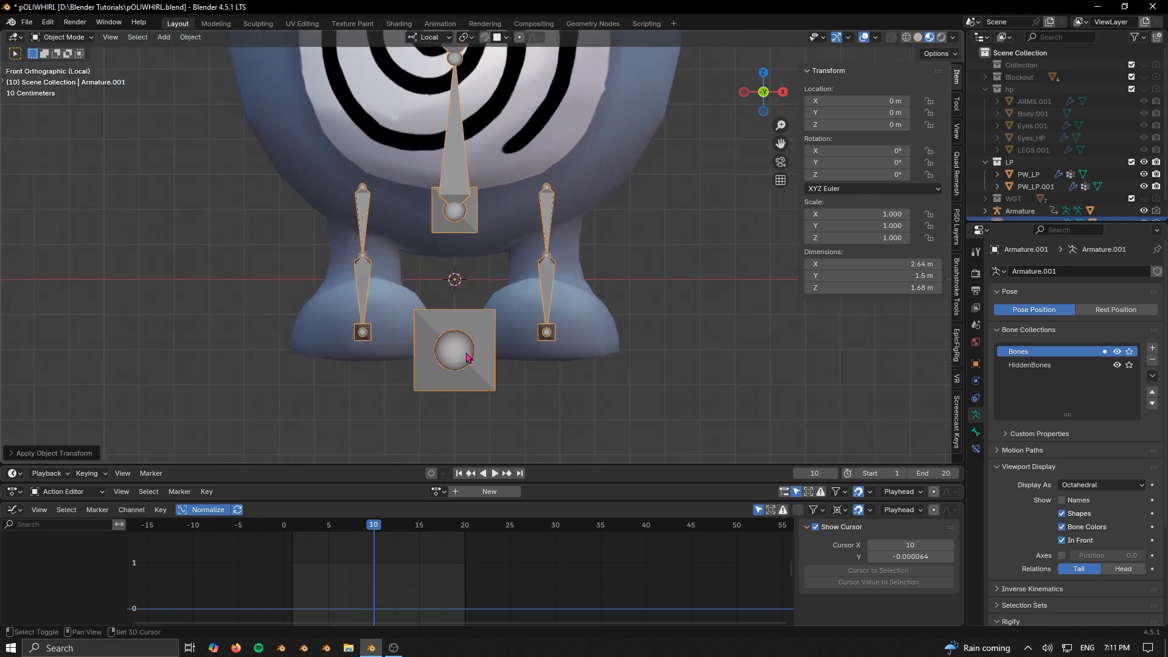
{"action": "scroll", "coordinate": [467, 357], "scroll_direction": "up", "scroll_amount": 6}
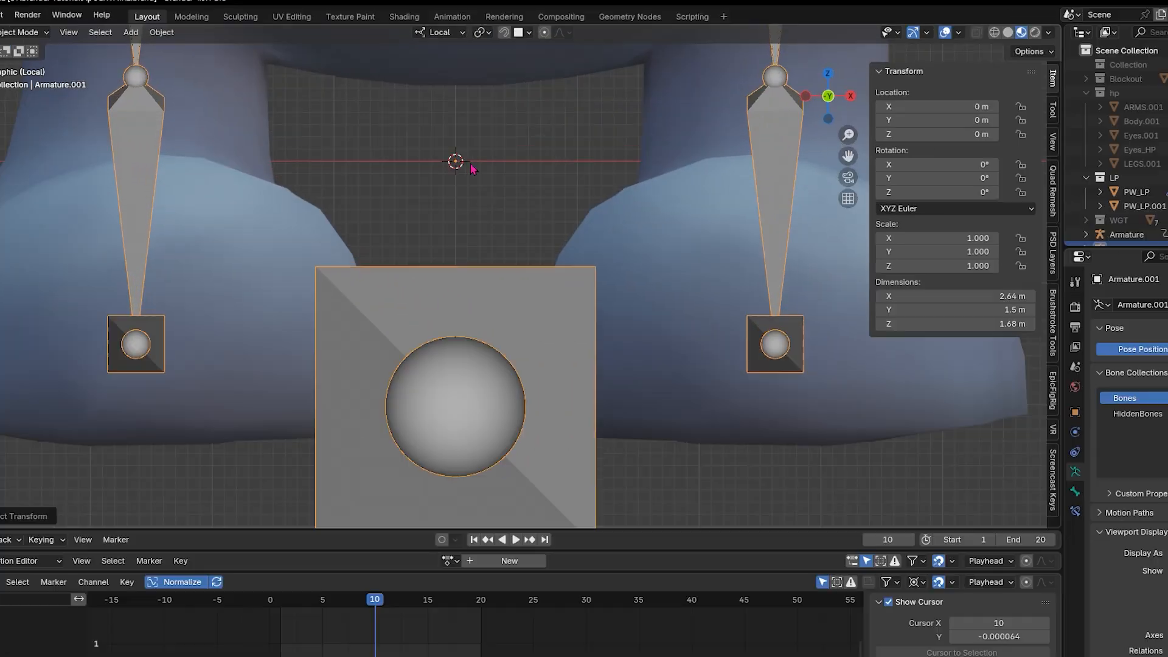
{"action": "left_click", "coordinate": [428, 63]}
{"action": "left_click", "coordinate": [428, 301]}
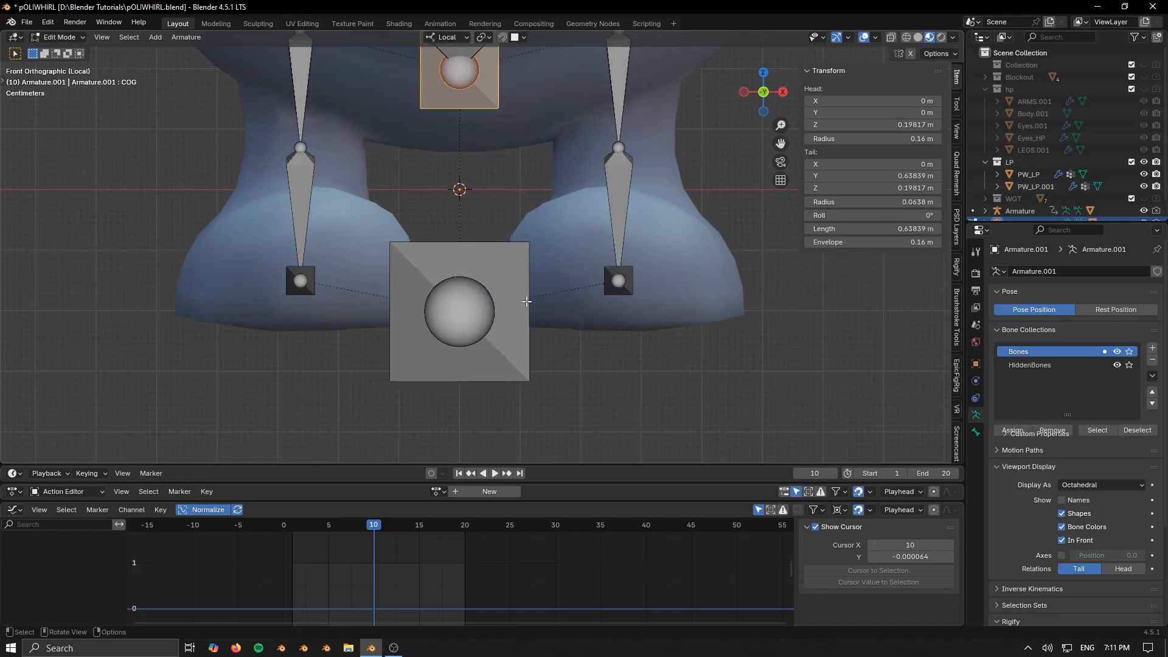
{"action": "key", "text": "Tab"}
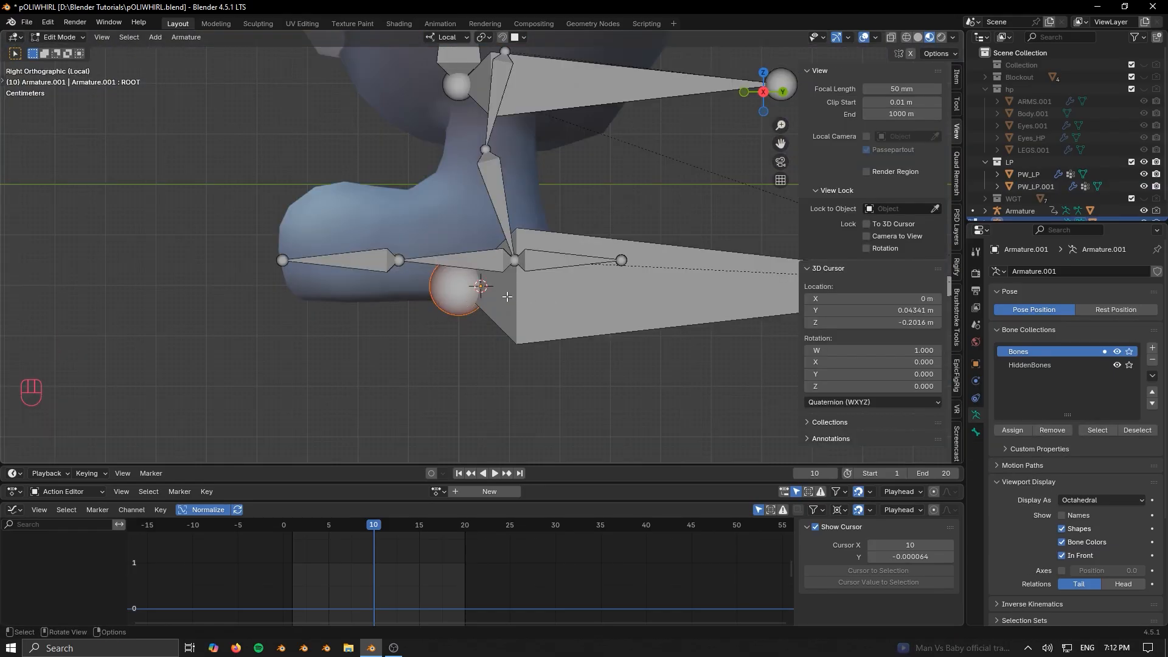
{"action": "key", "text": "shift+s"}
{"action": "left_click", "coordinate": [456, 377]}
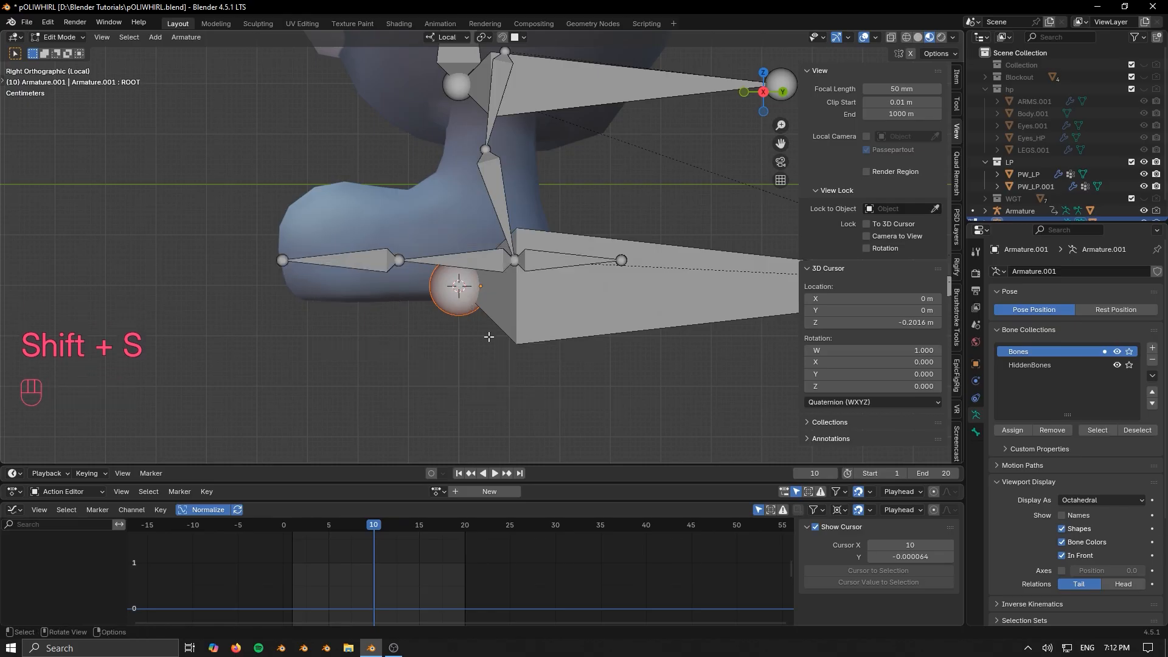
Set the origins of Armature.001 and then PW_LP.001 to the 3D cursor in Object Mode
{"action": "key", "text": "Tab"}
{"action": "right_click", "coordinate": [514, 304]}
{"action": "mouse_move", "coordinate": [523, 299]}
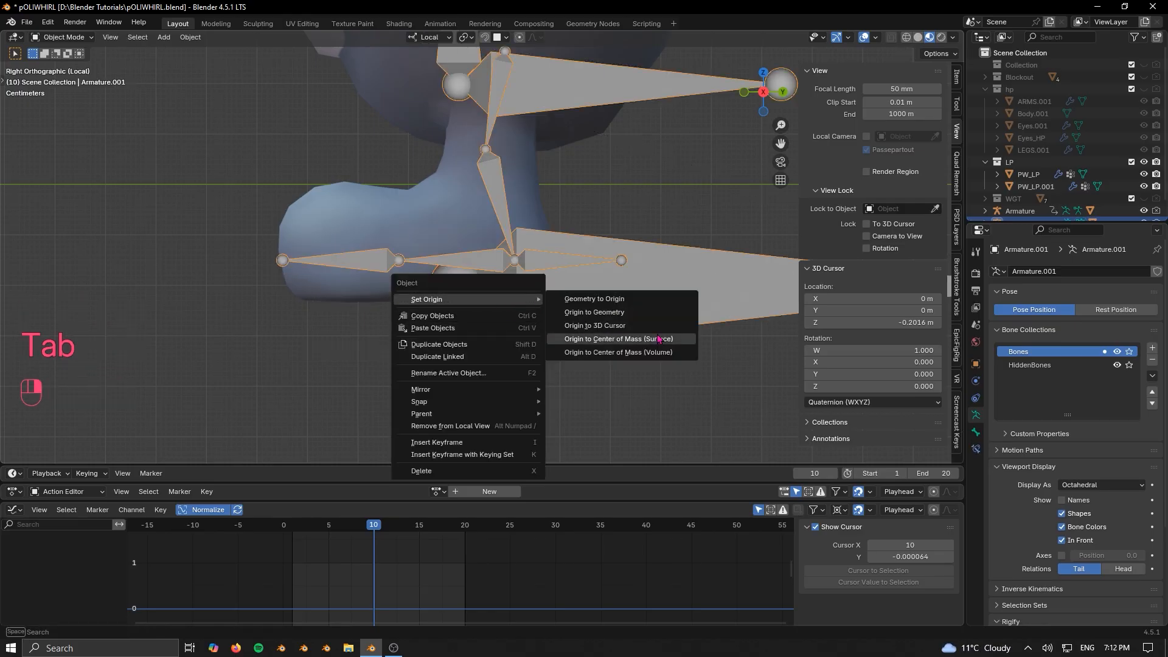
{"action": "left_click", "coordinate": [663, 329]}
{"action": "left_click", "coordinate": [419, 216]}
{"action": "left_click", "coordinate": [528, 358]}
Show the transform properties of PW_LP.001 from the front and reset the 3D cursor to the world origin
{"action": "key", "text": "KP_1"}
{"action": "scroll", "coordinate": [531, 360], "scroll_direction": "down", "scroll_amount": 5}
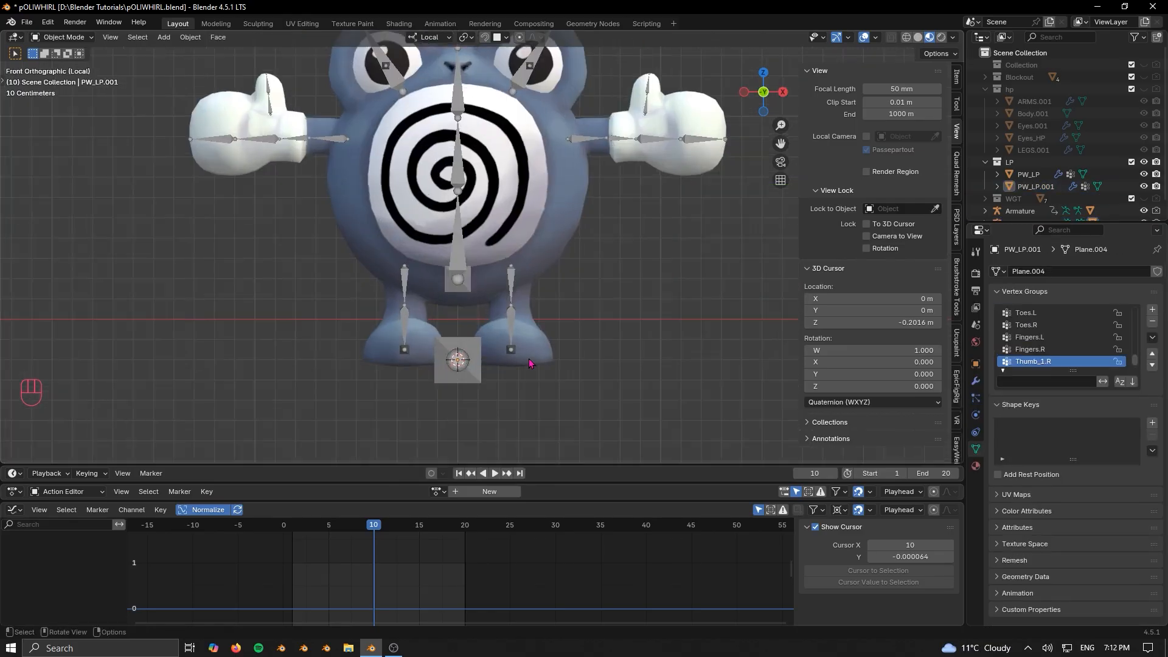
{"action": "scroll", "coordinate": [530, 363], "scroll_direction": "up", "scroll_amount": 1}
{"action": "scroll", "coordinate": [548, 353], "scroll_direction": "down", "scroll_amount": 2}
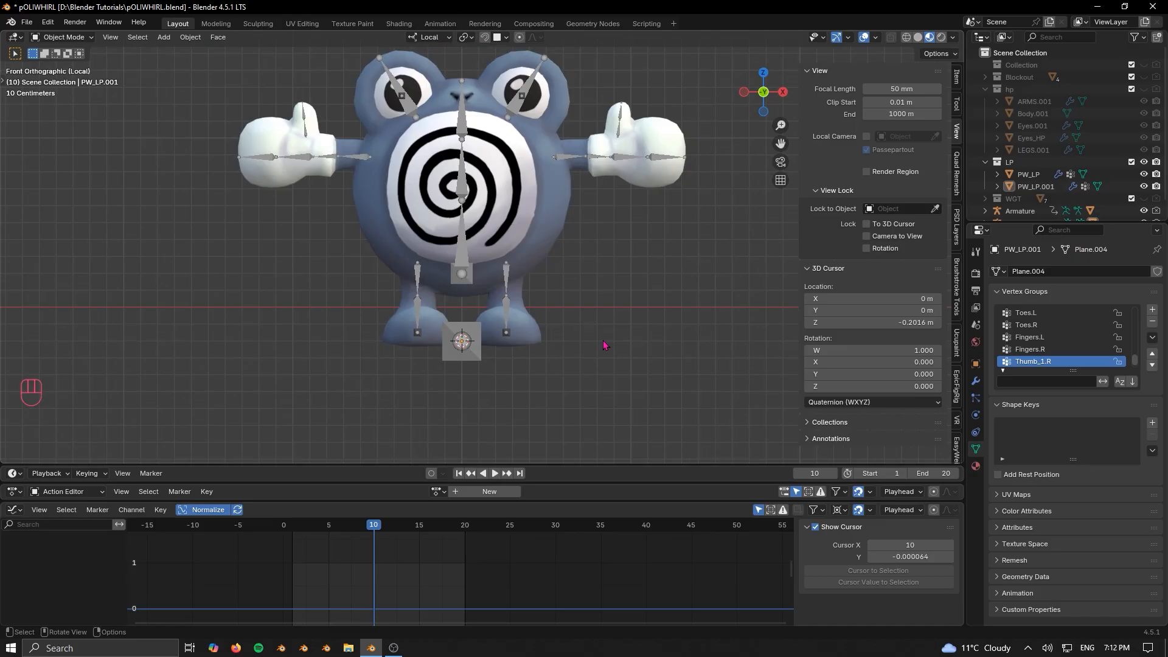
{"action": "left_click", "coordinate": [957, 75]}
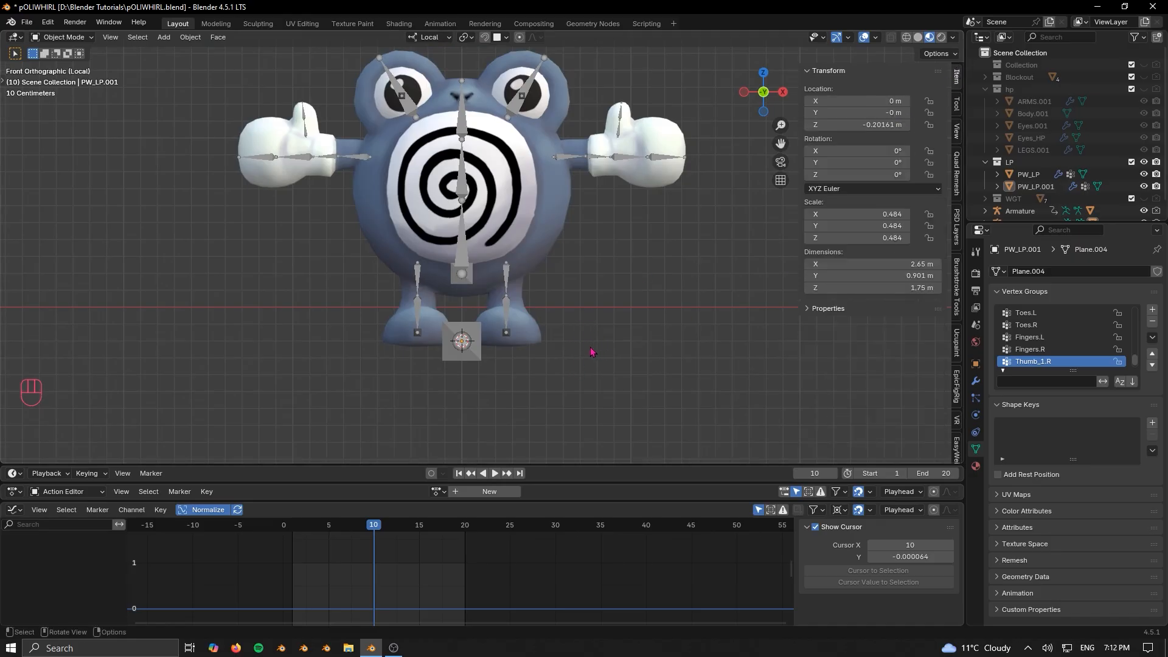
{"action": "key", "text": "shift"}
{"action": "key", "text": "shift+c"}
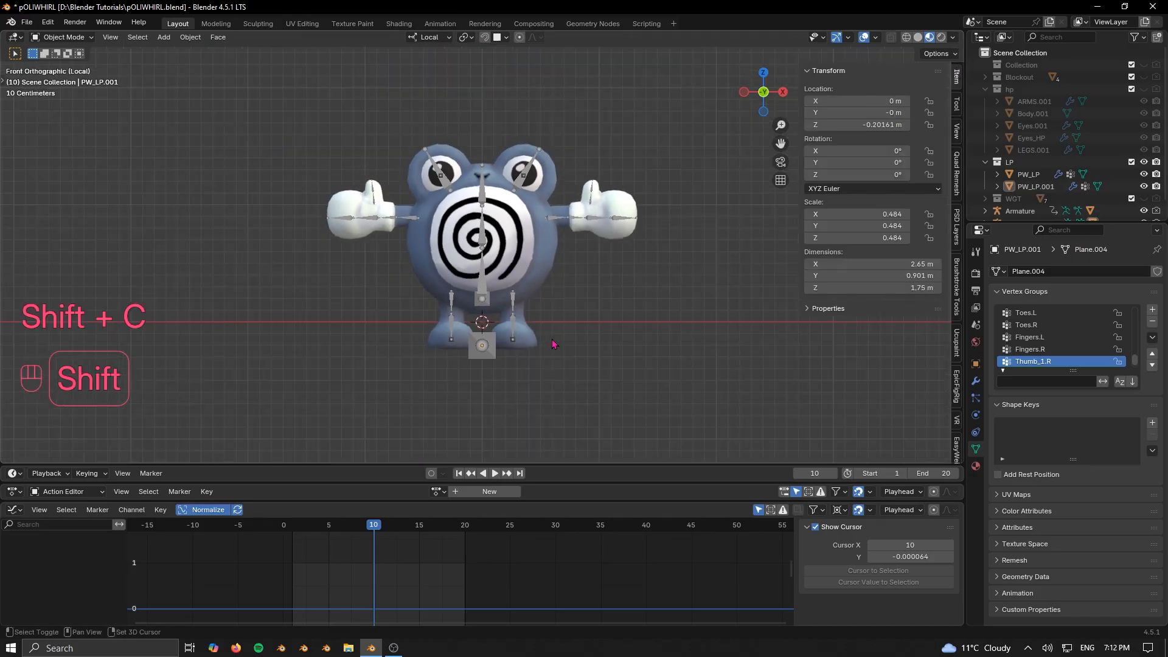
Select the Armature.001 rig at its ROOT bone between the feet
{"action": "scroll", "coordinate": [481, 341], "scroll_direction": "up", "scroll_amount": 8}
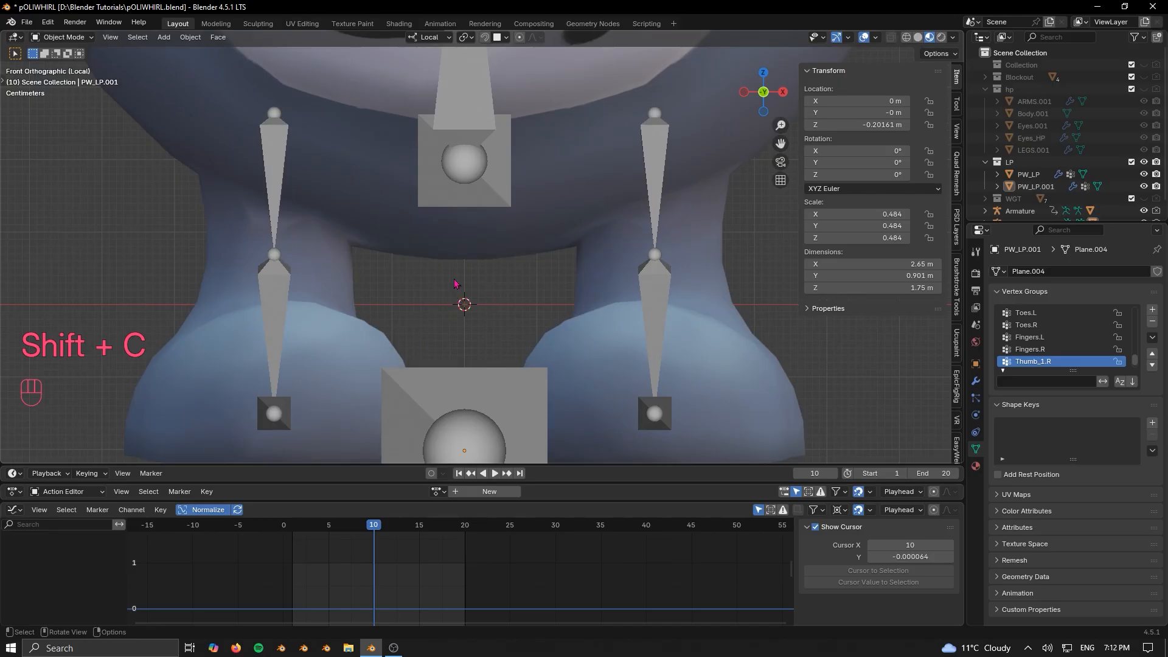
{"action": "middle_click_drag", "start_coordinate": [482, 313], "coordinate": [536, 315]}
{"action": "scroll", "coordinate": [412, 328], "scroll_direction": "down", "scroll_amount": 5}
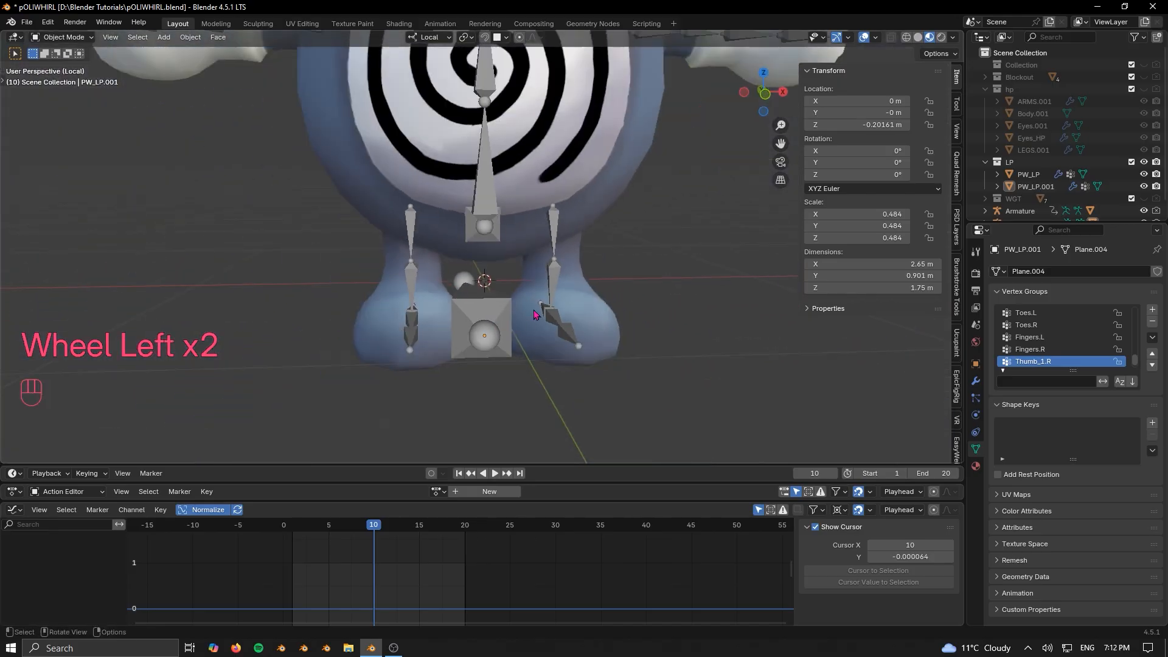
{"action": "left_click", "coordinate": [514, 344]}
{"action": "left_click", "coordinate": [505, 351]}
{"action": "key", "text": "g"}
{"action": "right_click", "coordinate": [576, 325]}
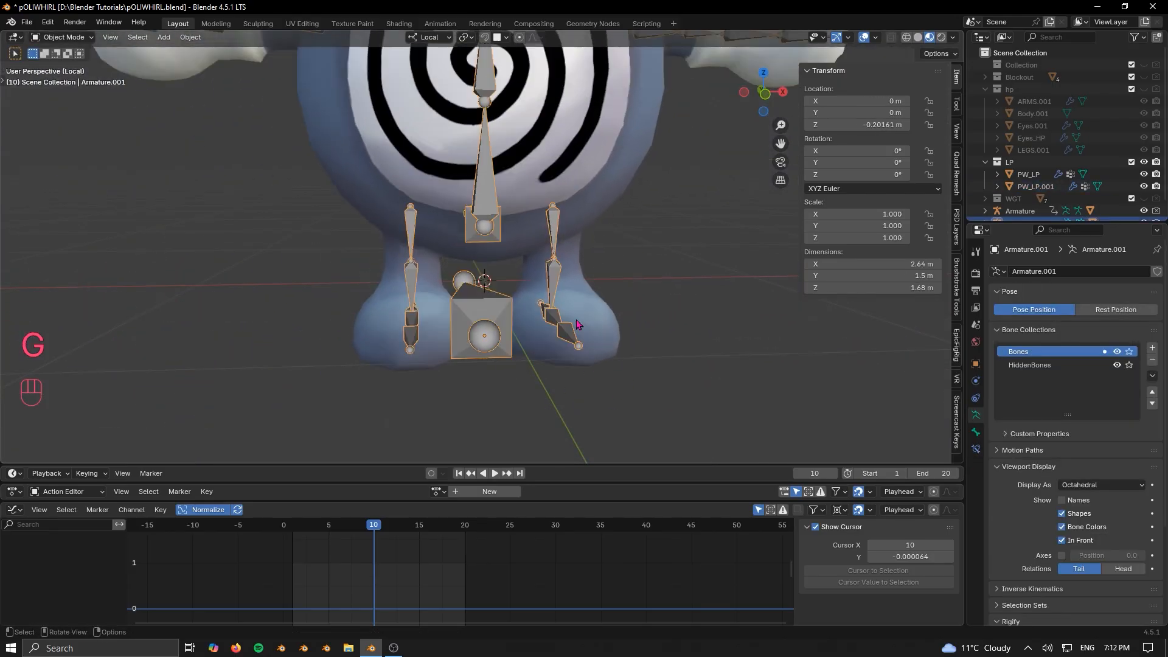
{"action": "middle_click_drag", "start_coordinate": [512, 359], "coordinate": [548, 377]}
{"action": "key", "text": "g"}
{"action": "right_click", "coordinate": [560, 391]}
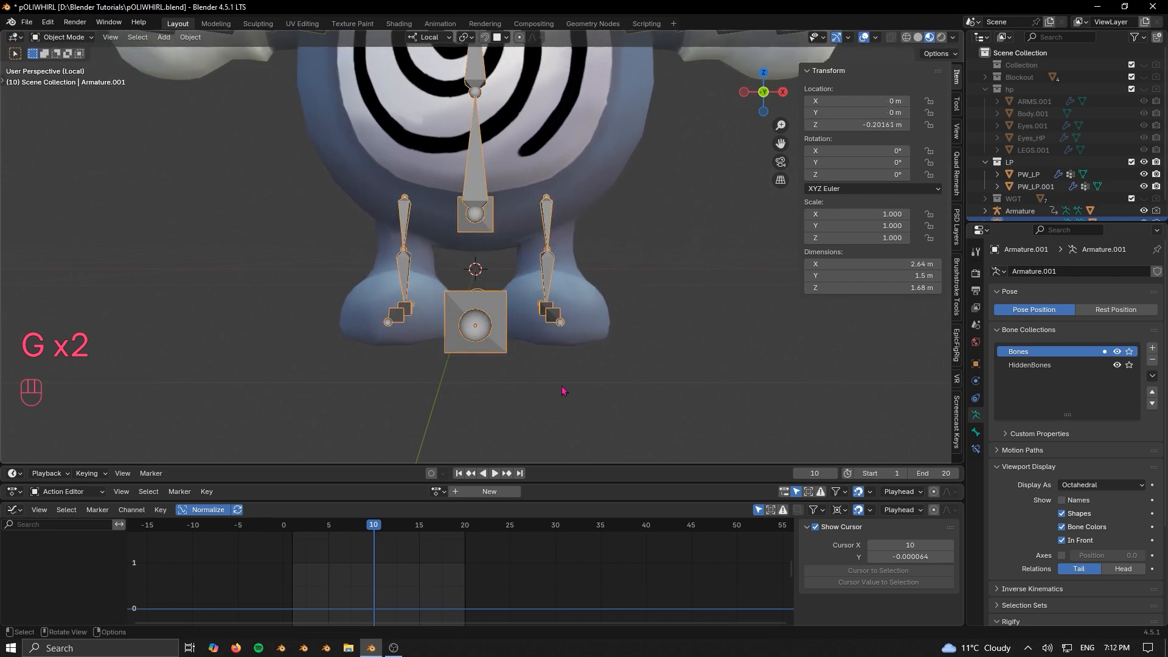
Snap the armature to the 3D cursor at the world origin and check its placement from the front and side
{"action": "key", "text": "shift+s"}
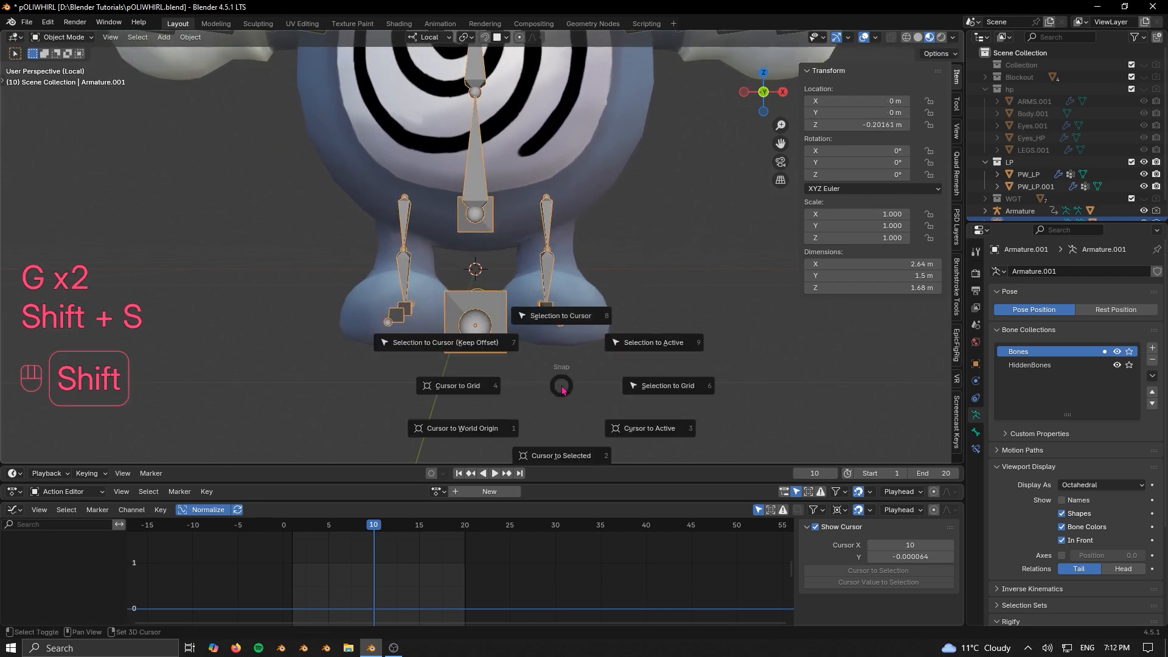
{"action": "left_click", "coordinate": [560, 320]}
{"action": "middle_click_drag", "start_coordinate": [587, 320], "coordinate": [509, 296]}
{"action": "key", "text": "KP_1"}
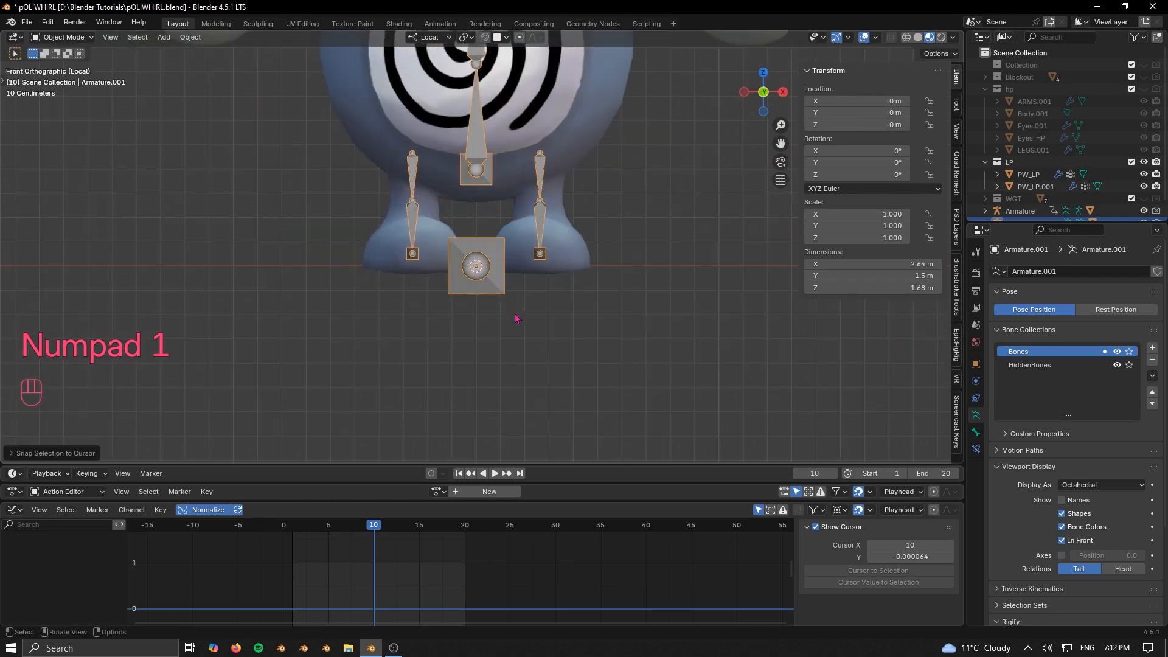
{"action": "key", "text": "KP_3"}
{"action": "scroll", "coordinate": [511, 296], "scroll_direction": "down", "scroll_amount": 3}
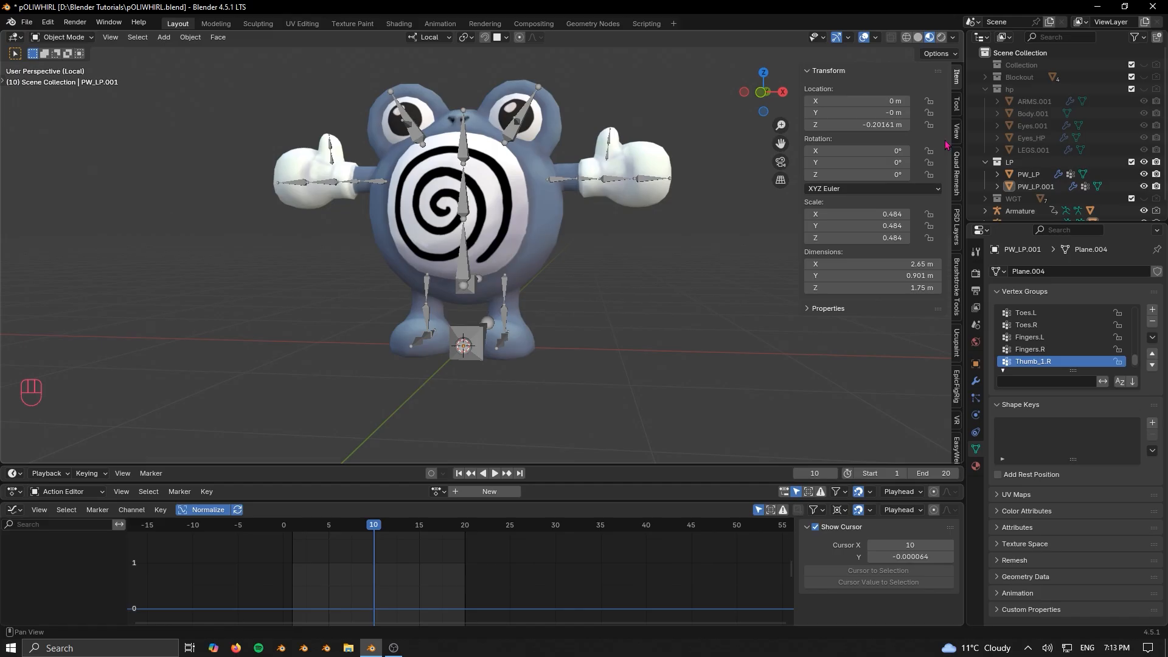
Select the PW_LP.001 mesh and the armature together, apply all transforms, and check the armature's transform values
{"action": "left_click", "coordinate": [530, 214]}
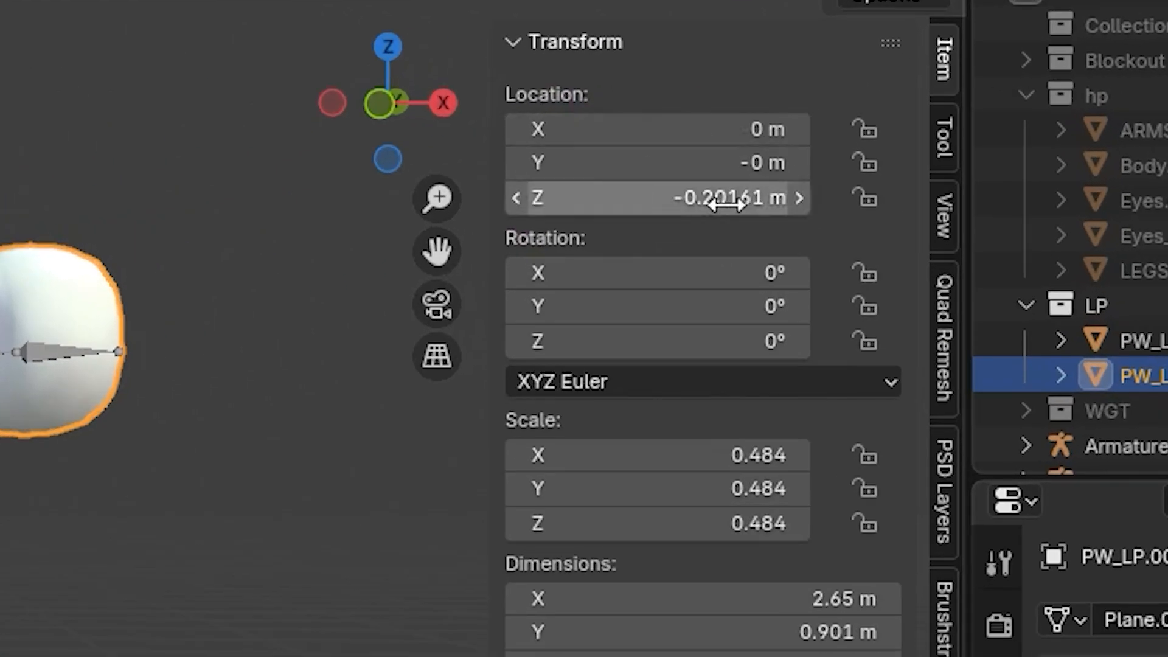
{"action": "middle_click_drag", "start_coordinate": [238, 597], "coordinate": [602, 346]}
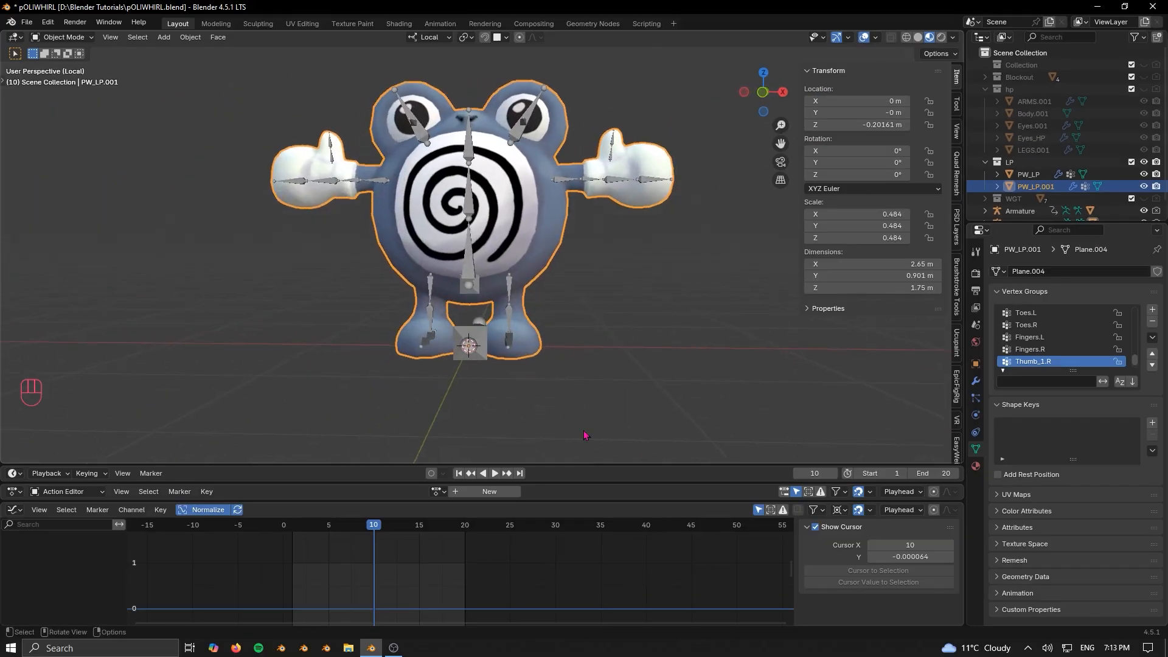
{"action": "left_click_drag", "start_coordinate": [611, 414], "coordinate": [500, 282]}
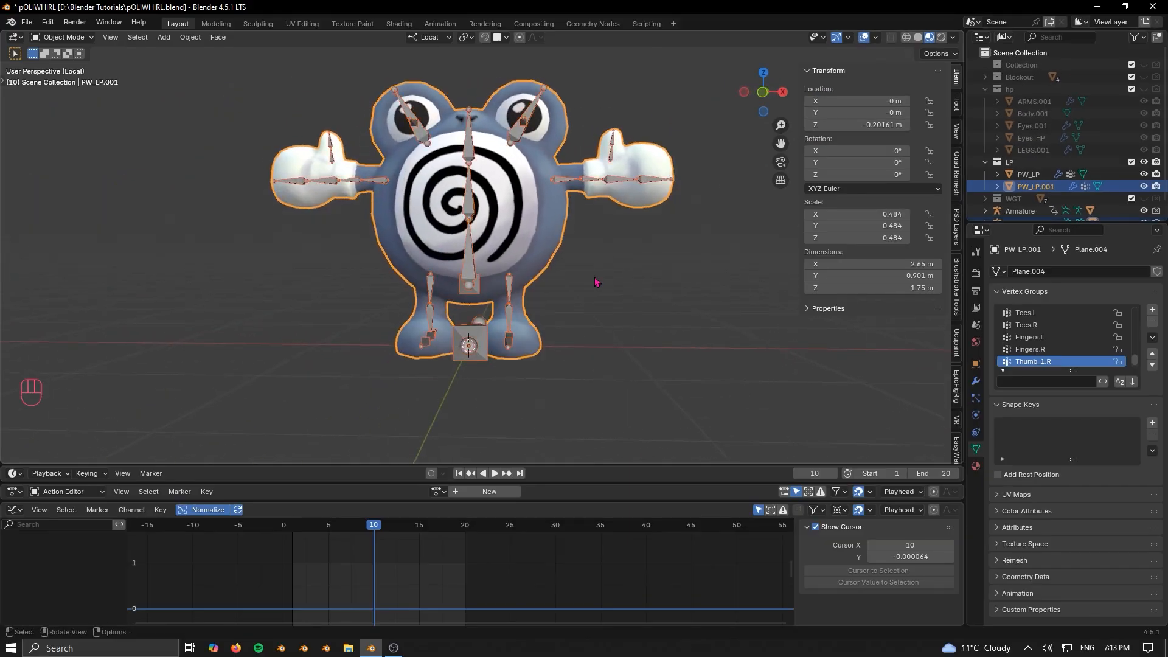
{"action": "key", "text": "ctrl+a"}
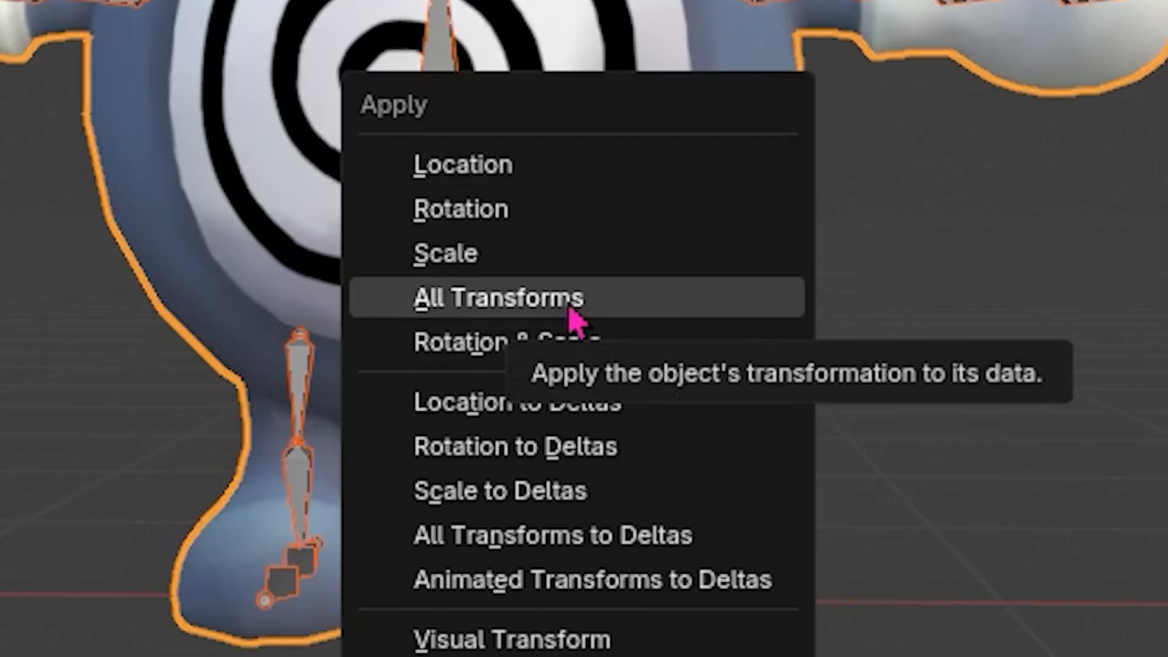
{"action": "left_click", "coordinate": [570, 309]}
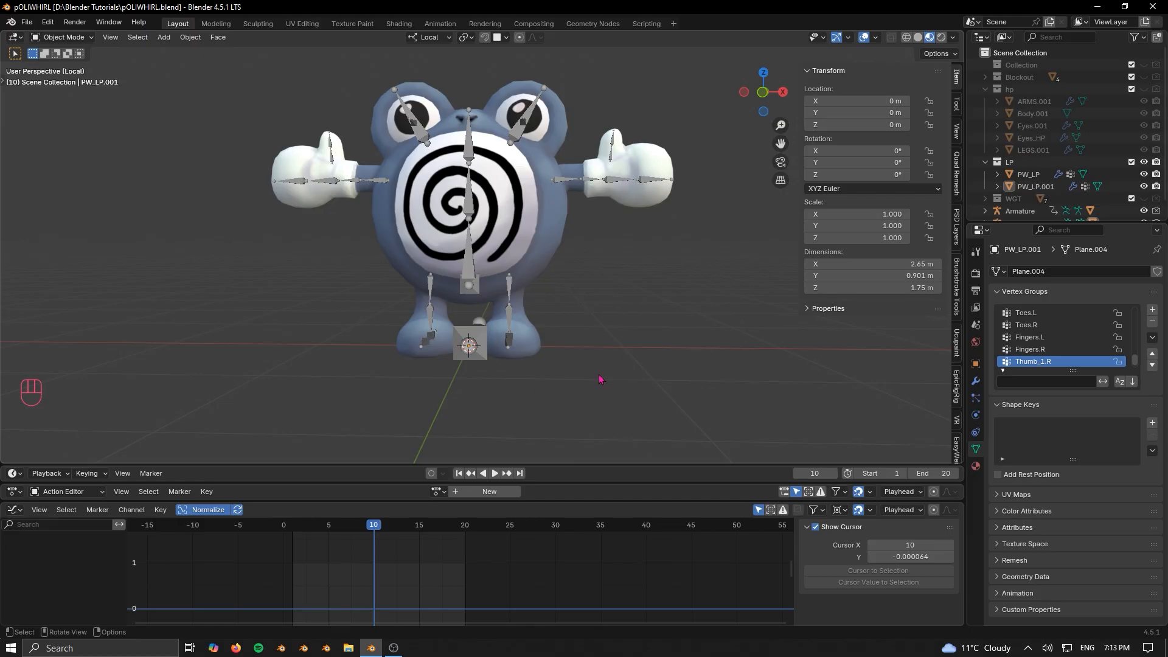
{"action": "middle_click_drag", "start_coordinate": [599, 379], "coordinate": [549, 326]}
{"action": "left_click", "coordinate": [495, 360]}
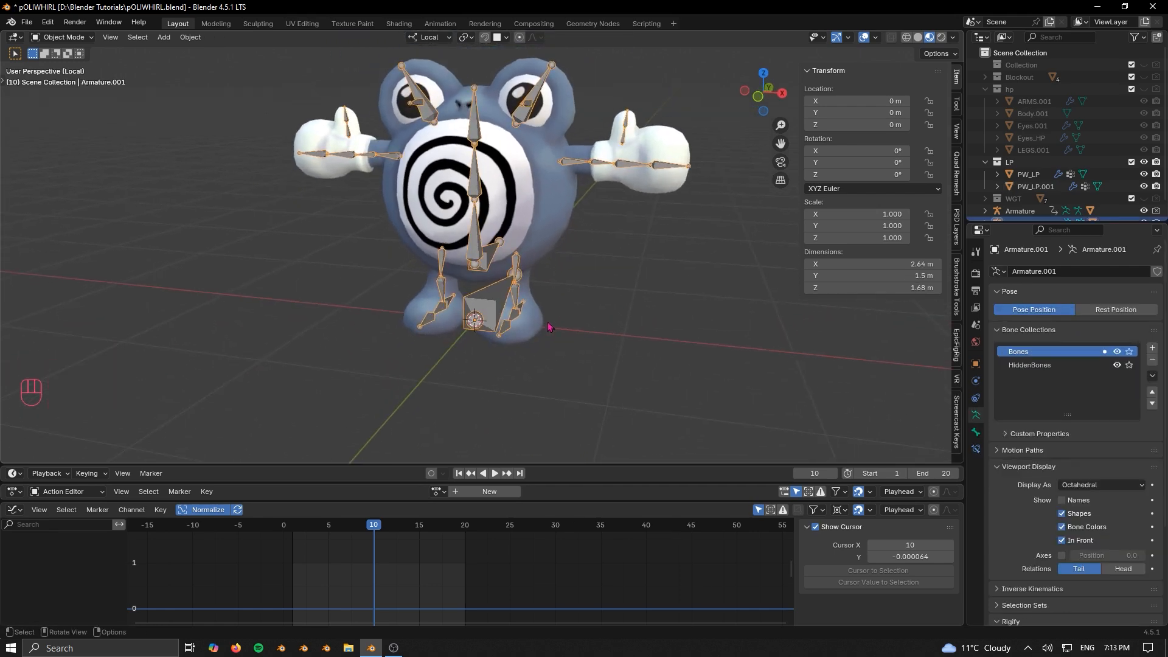